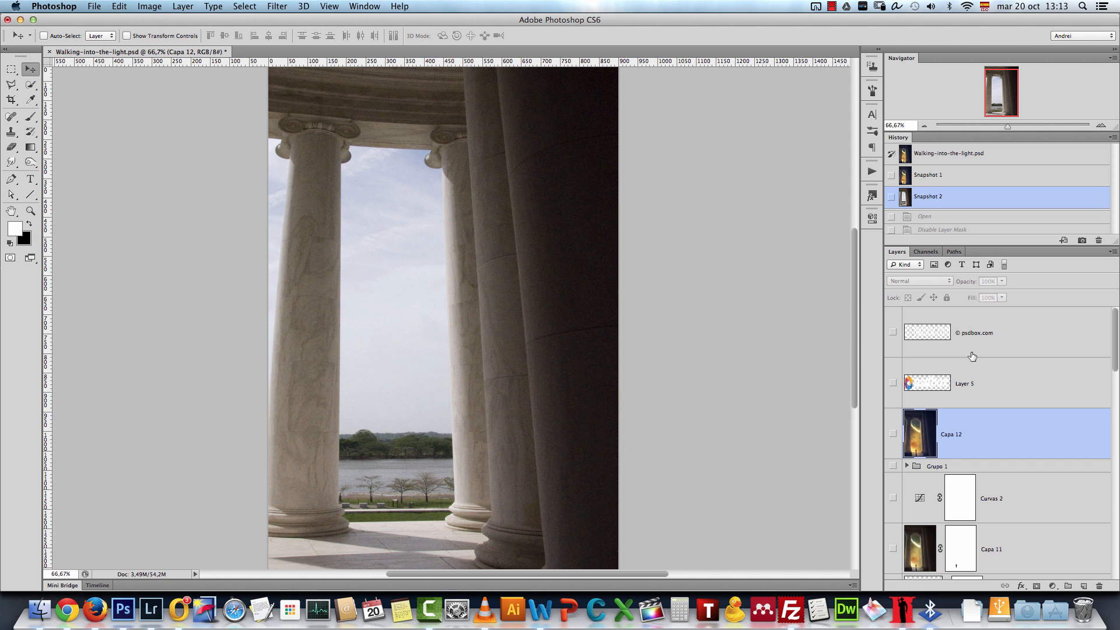
# Restore the composite's Snapshot 1 and open washington_monuments_stock_4_by_fairiegoodmother.jpg.
pyautogui.click(933, 176)
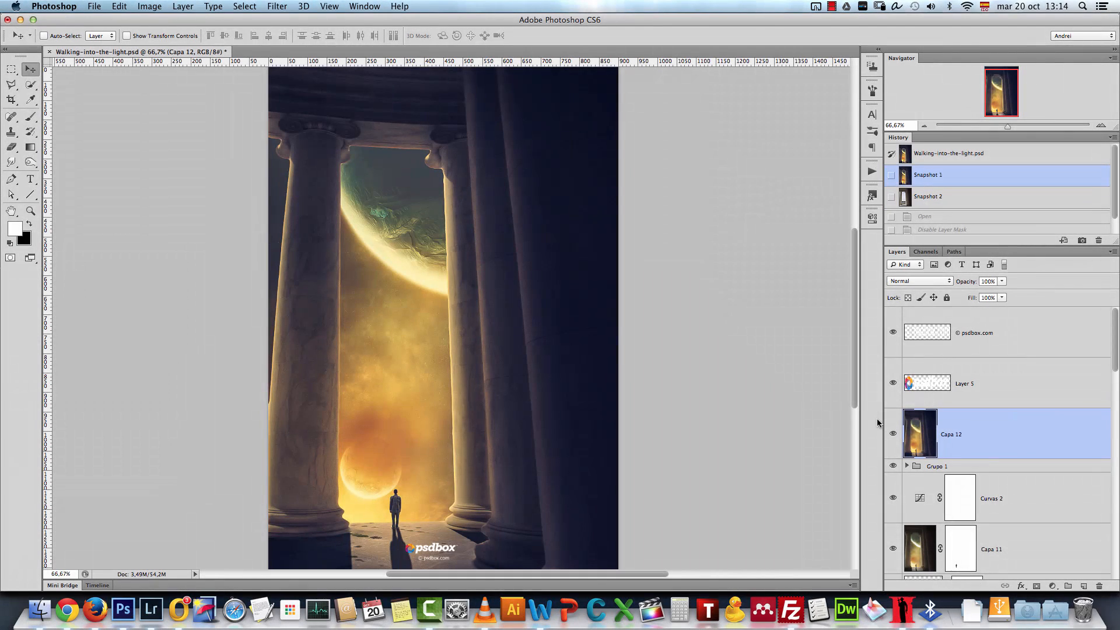
pyautogui.press('super+o')
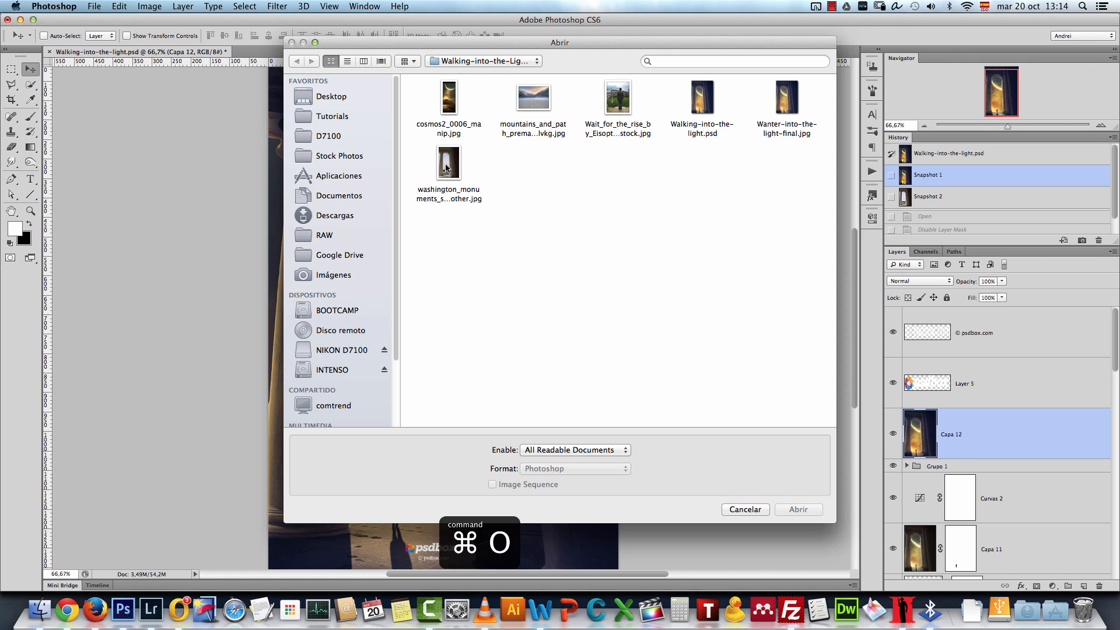
pyautogui.click(446, 168)
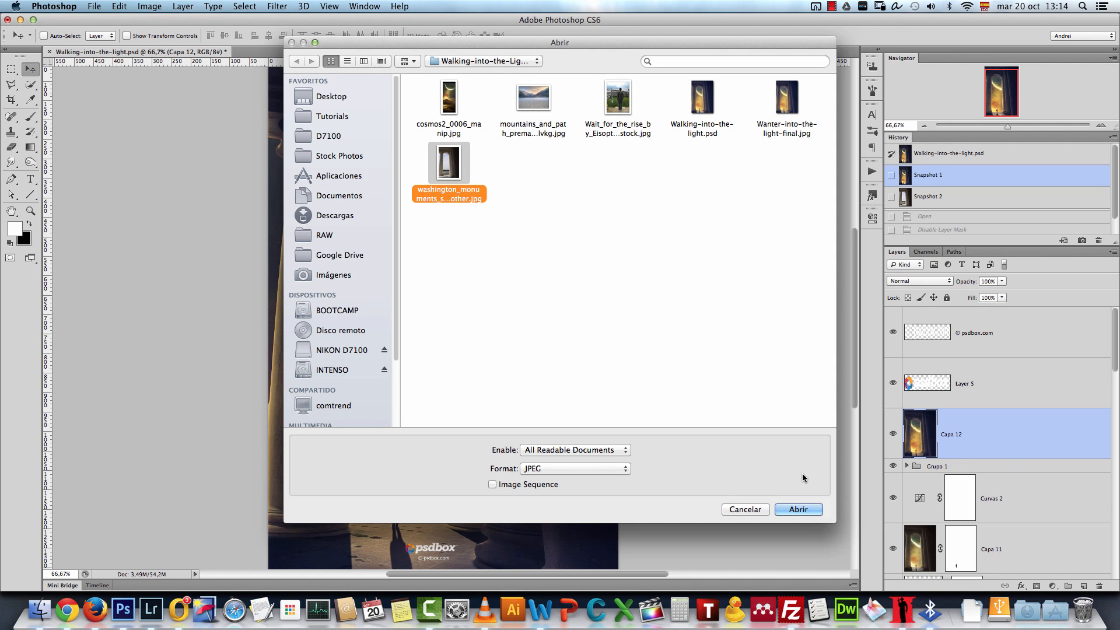
pyautogui.click(799, 510)
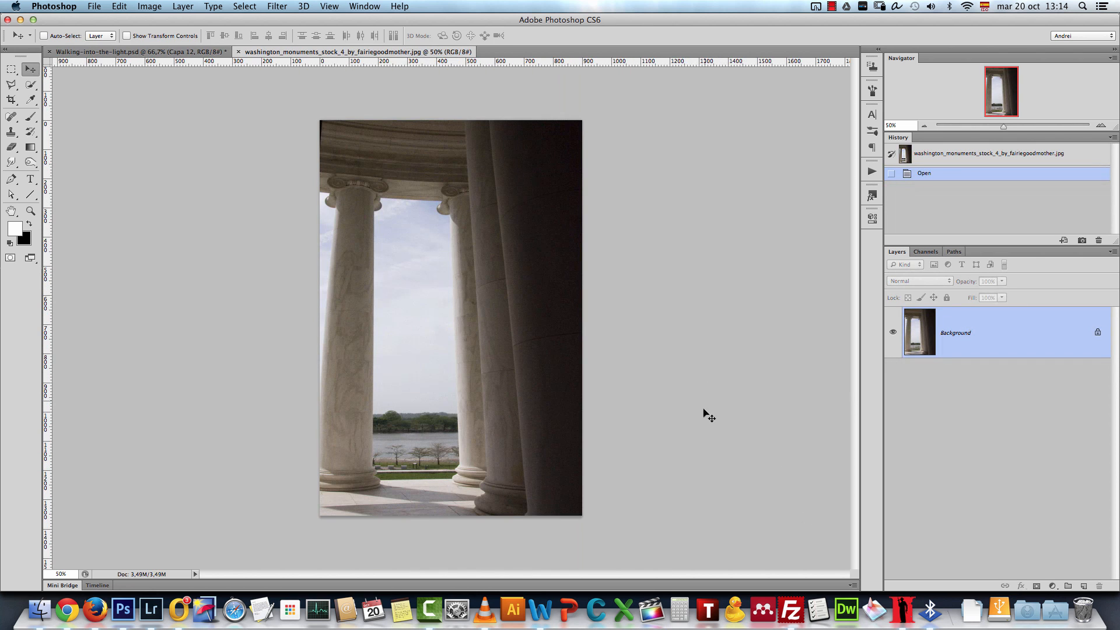
# Select part of the upper sky between the two light columns with the Magic Wand.
pyautogui.click(11, 84)
pyautogui.press('super+1')
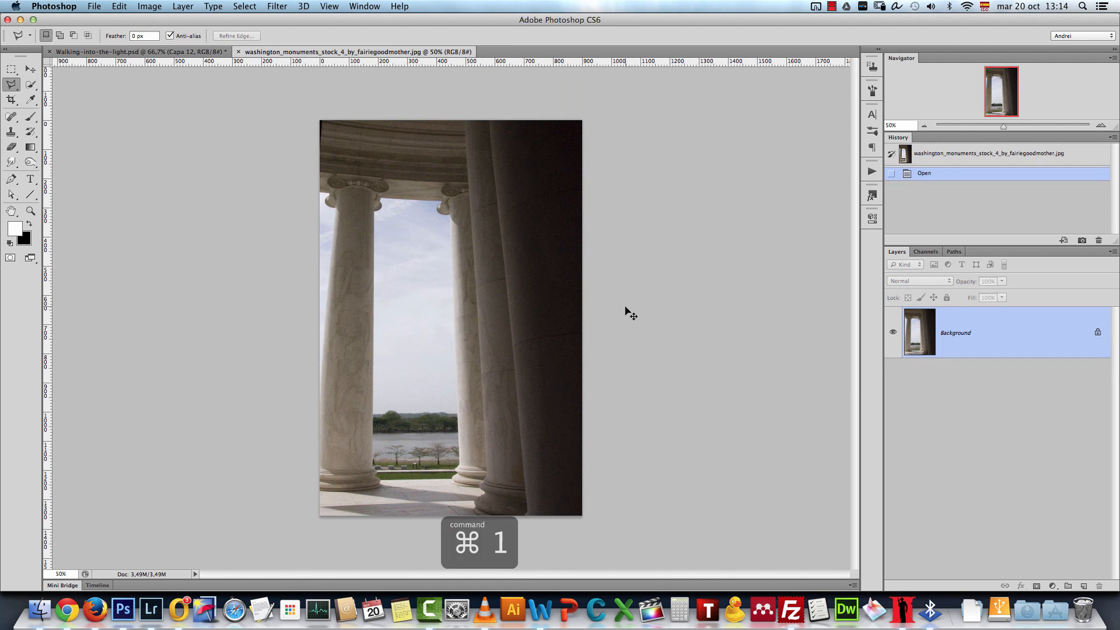
pyautogui.moveTo(31, 84); pyautogui.dragTo(76, 95)
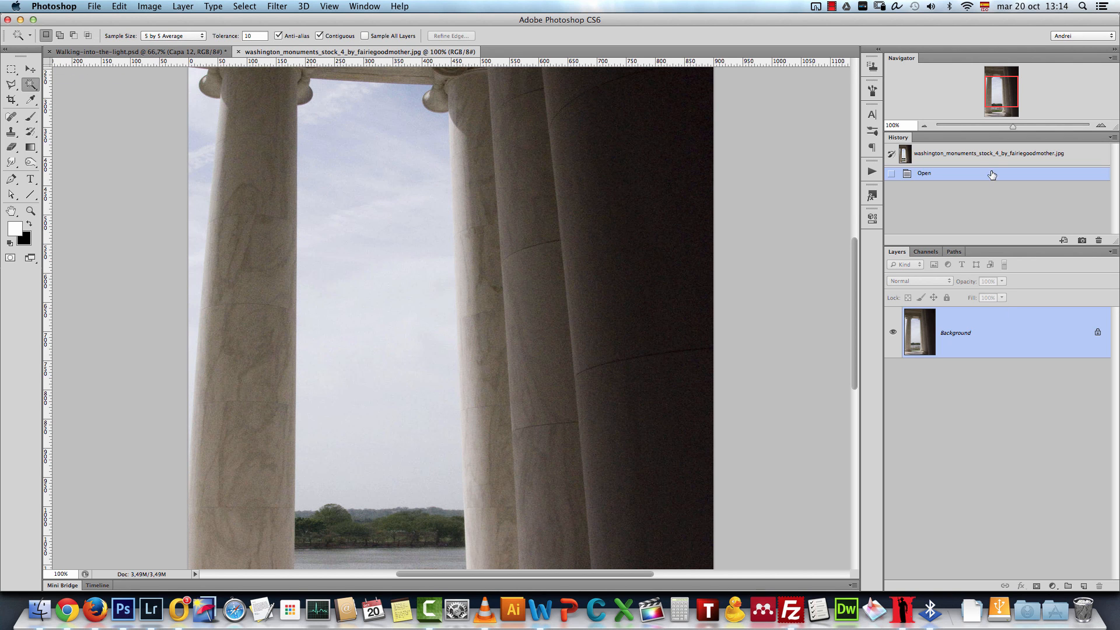
pyautogui.moveTo(1002, 84)
pyautogui.mouseDown()
pyautogui.moveTo(1000, 93)
pyautogui.moveTo(998, 75)
pyautogui.mouseUp()
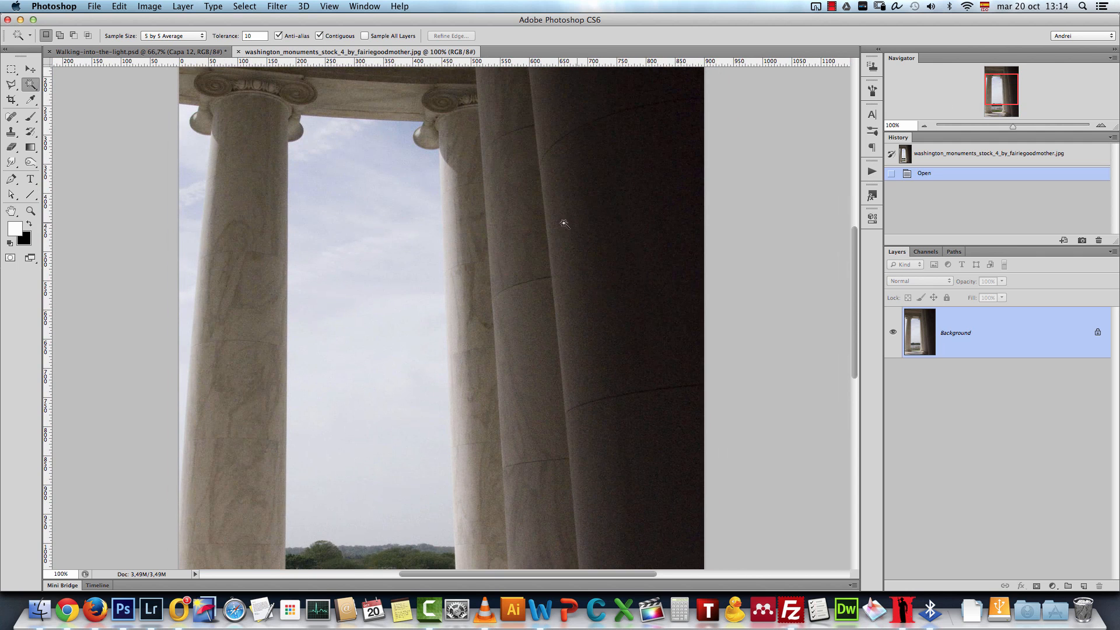
pyautogui.moveTo(472, 174); pyautogui.dragTo(512, 225)
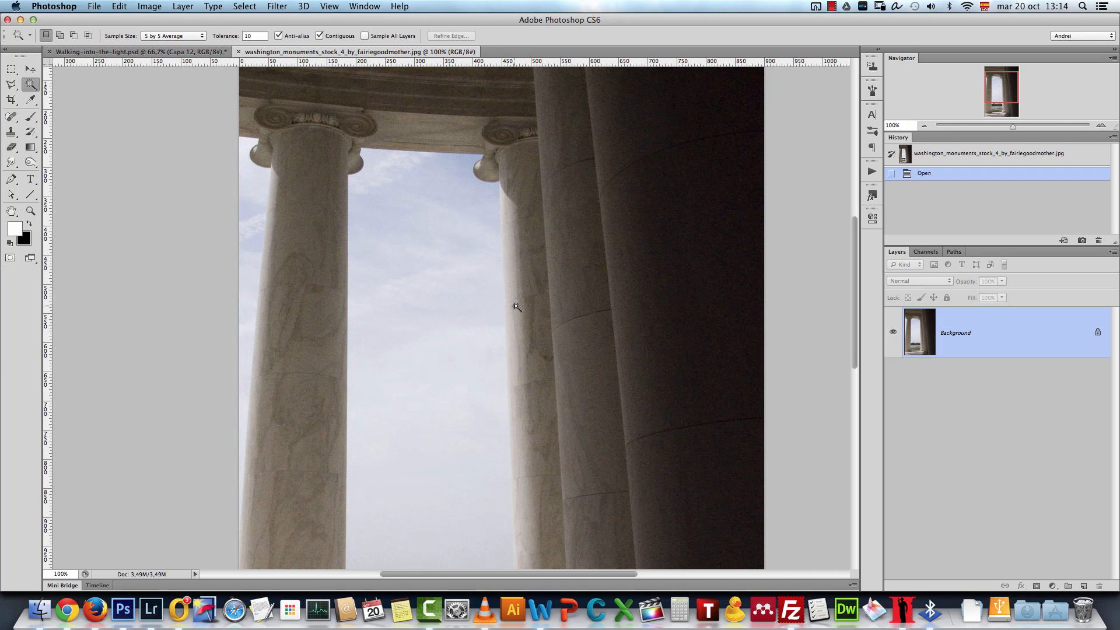
pyautogui.click(925, 126)
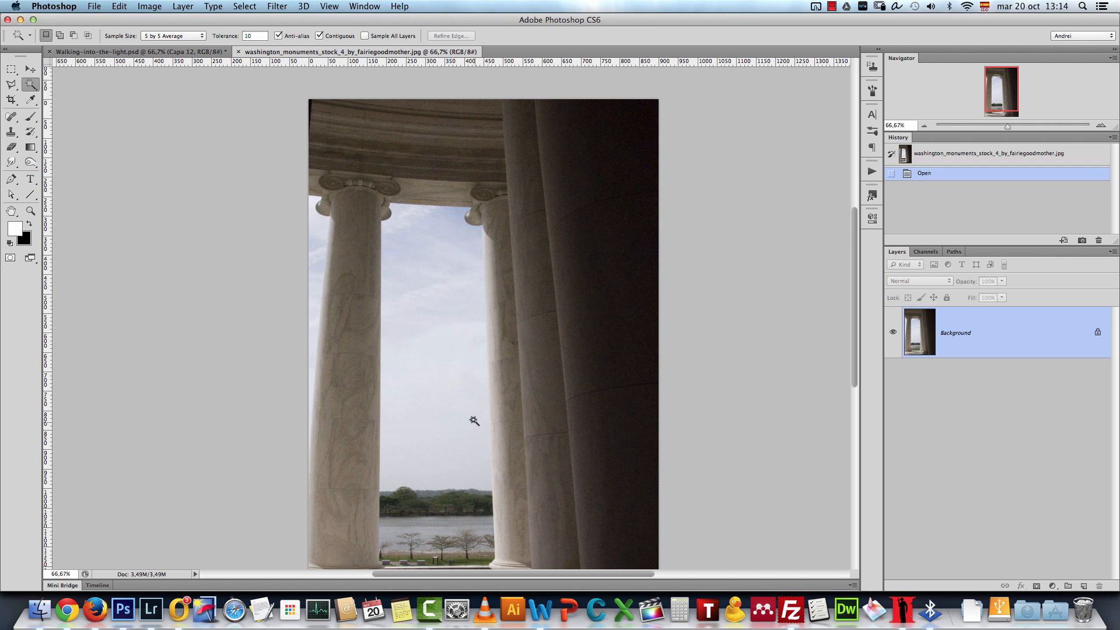
pyautogui.press('super+1')
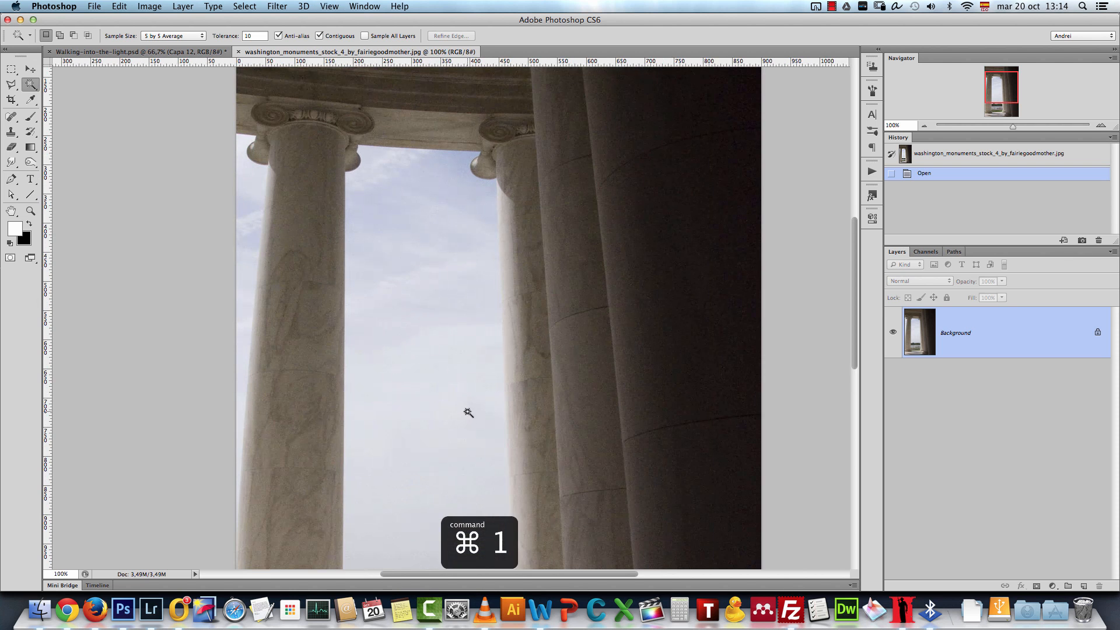
pyautogui.moveTo(516, 338); pyautogui.dragTo(502, 332)
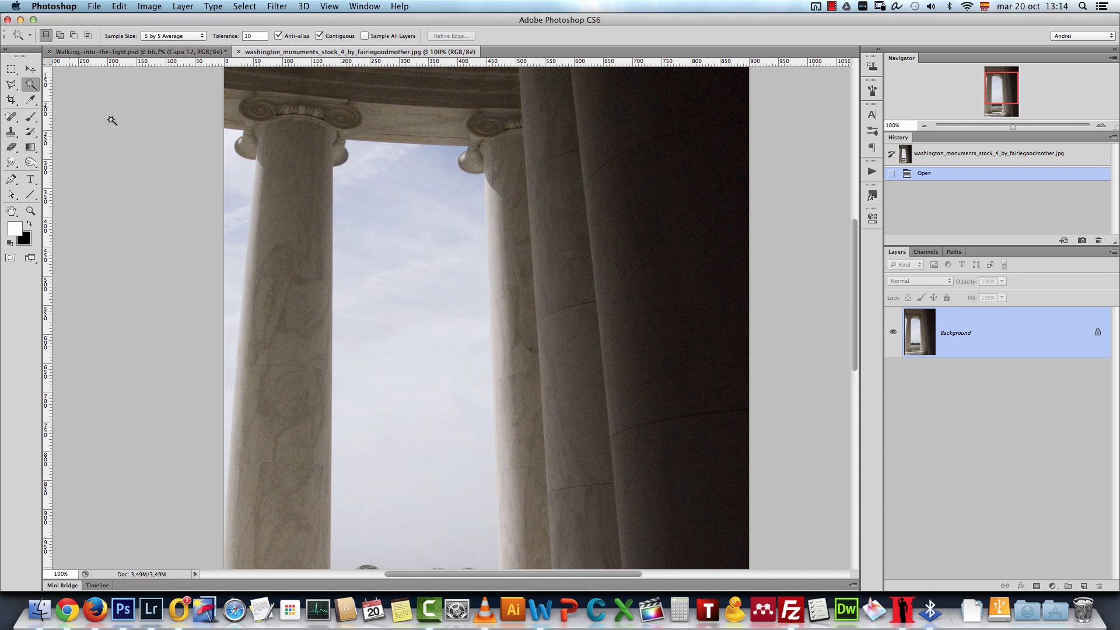
pyautogui.moveTo(492, 295); pyautogui.dragTo(477, 295)
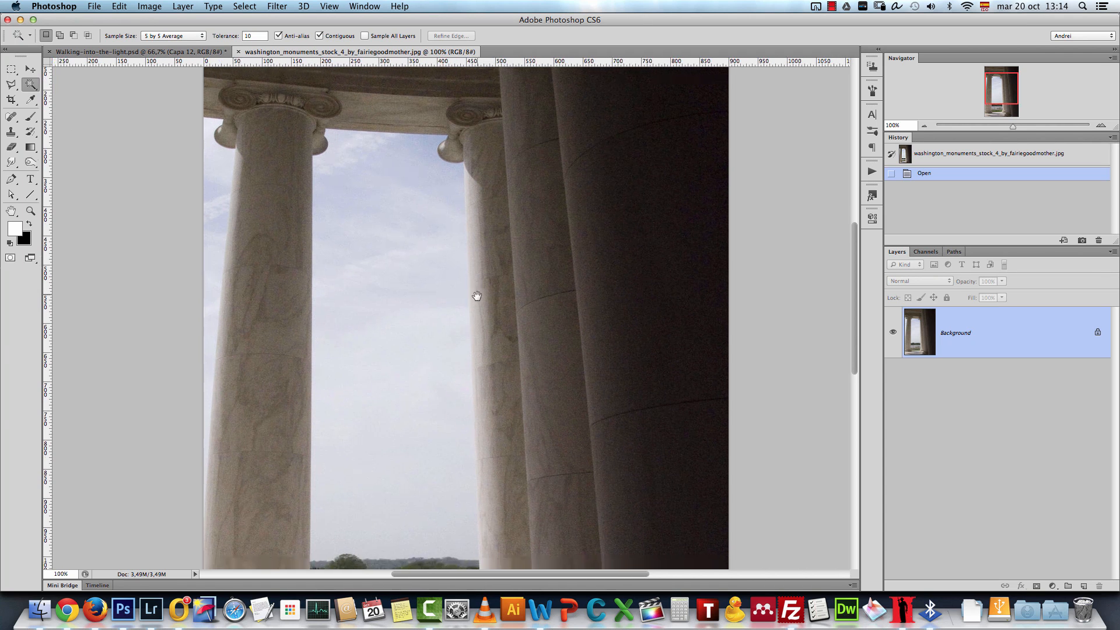
pyautogui.moveTo(34, 88); pyautogui.dragTo(73, 97)
pyautogui.click(385, 162)
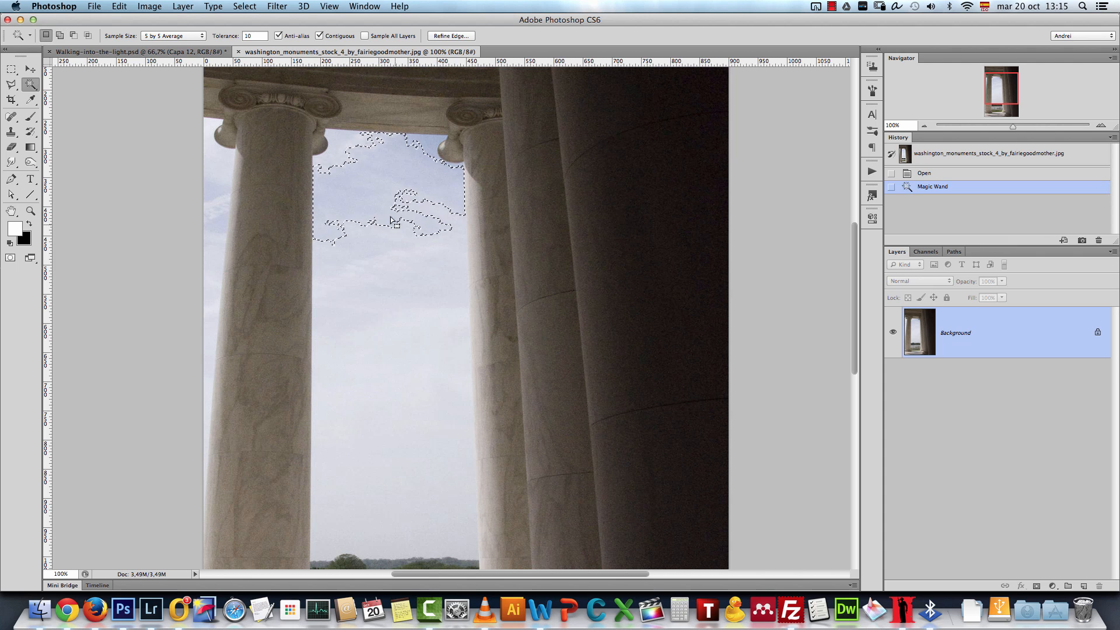
# Add the remaining sky between the columns and the sky strip beside the leftmost column to the Magic Wand selection.
pyautogui.press('shift')
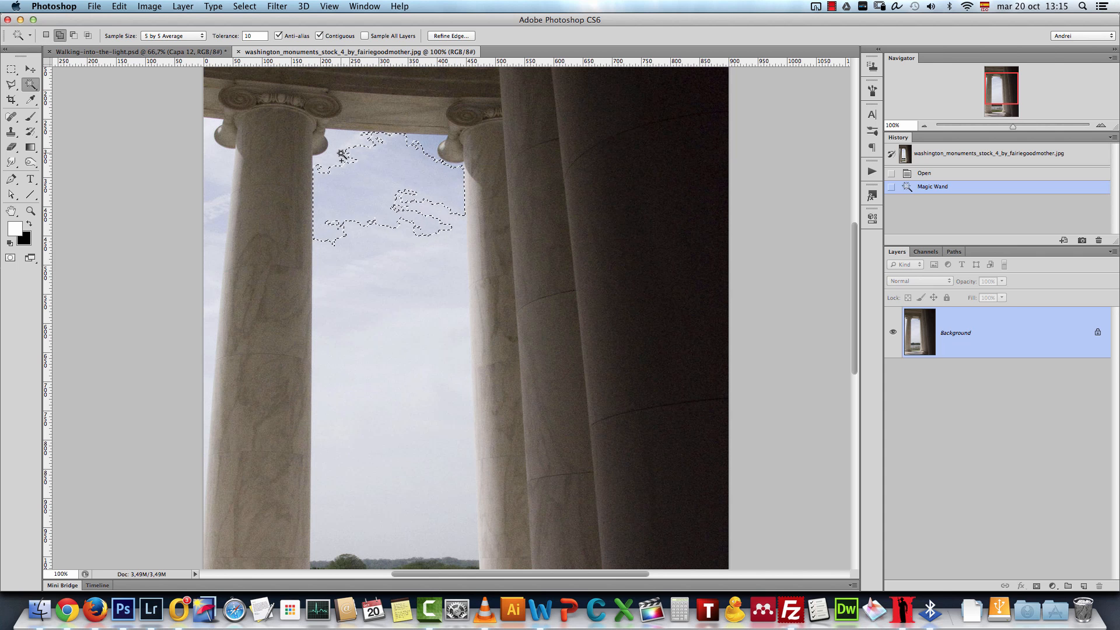
pyautogui.keyDown('shift'); pyautogui.click(367, 149); pyautogui.keyUp('shift')
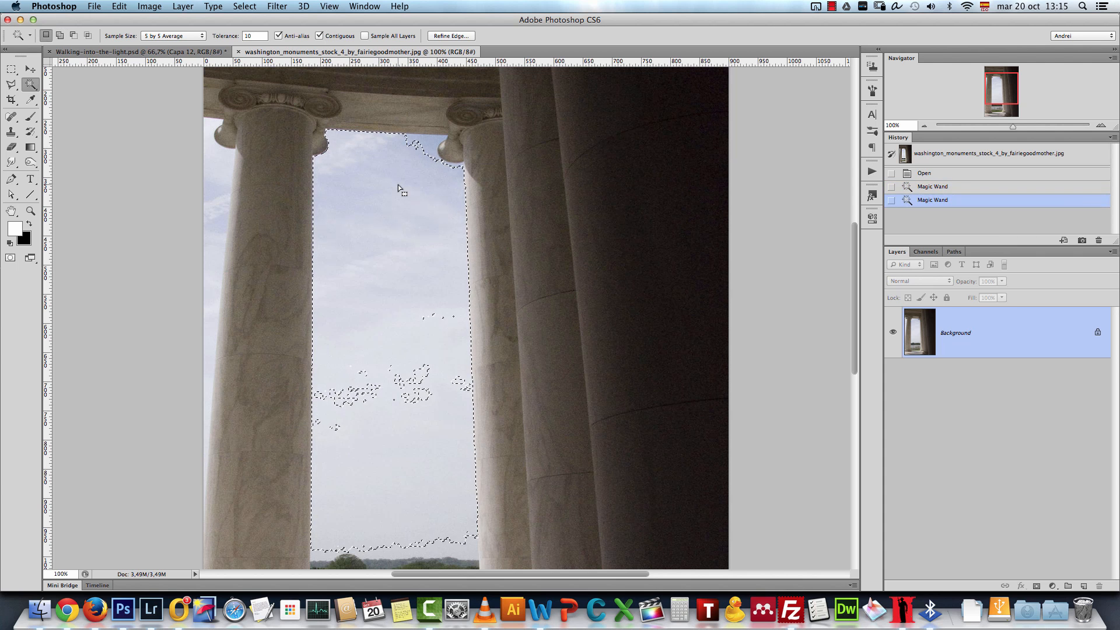
pyautogui.keyDown('shift'); pyautogui.click(430, 155); pyautogui.keyUp('shift')
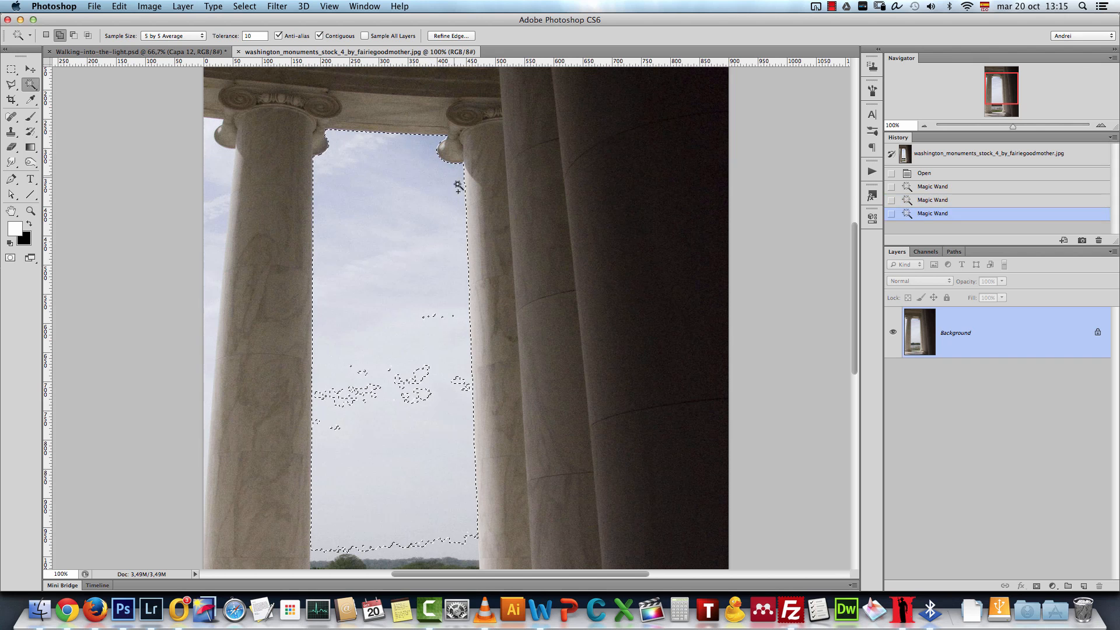
pyautogui.keyDown('shift'); pyautogui.click(455, 411); pyautogui.keyUp('shift')
pyautogui.keyDown('shift'); pyautogui.click(457, 548); pyautogui.keyUp('shift')
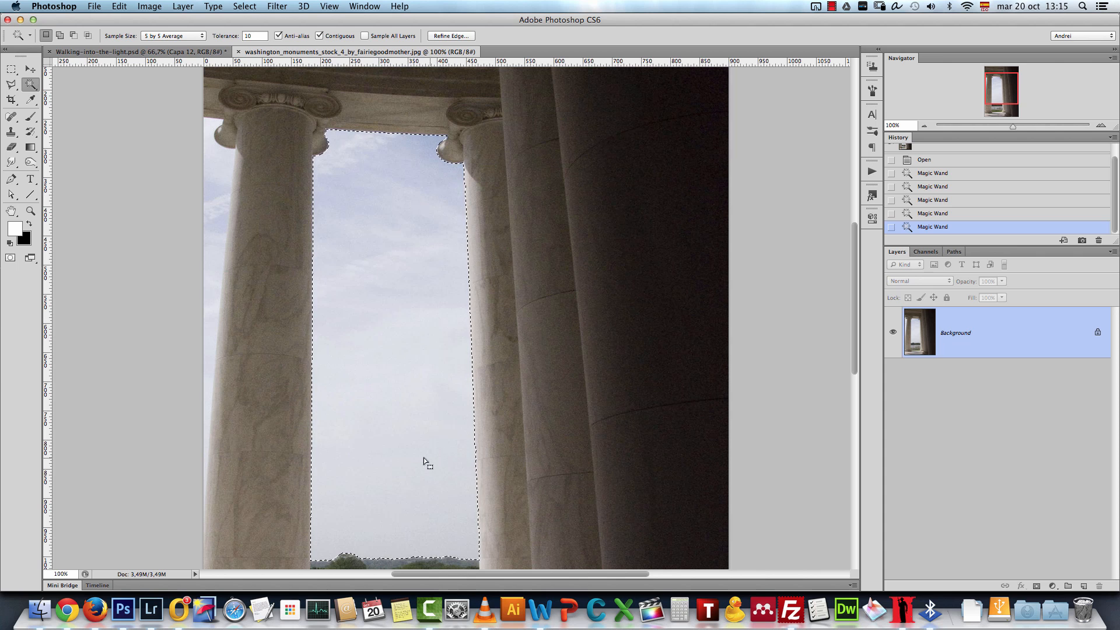
pyautogui.keyDown('shift'); pyautogui.click(214, 166); pyautogui.keyUp('shift')
pyautogui.keyDown('shift'); pyautogui.click(210, 325); pyautogui.keyUp('shift')
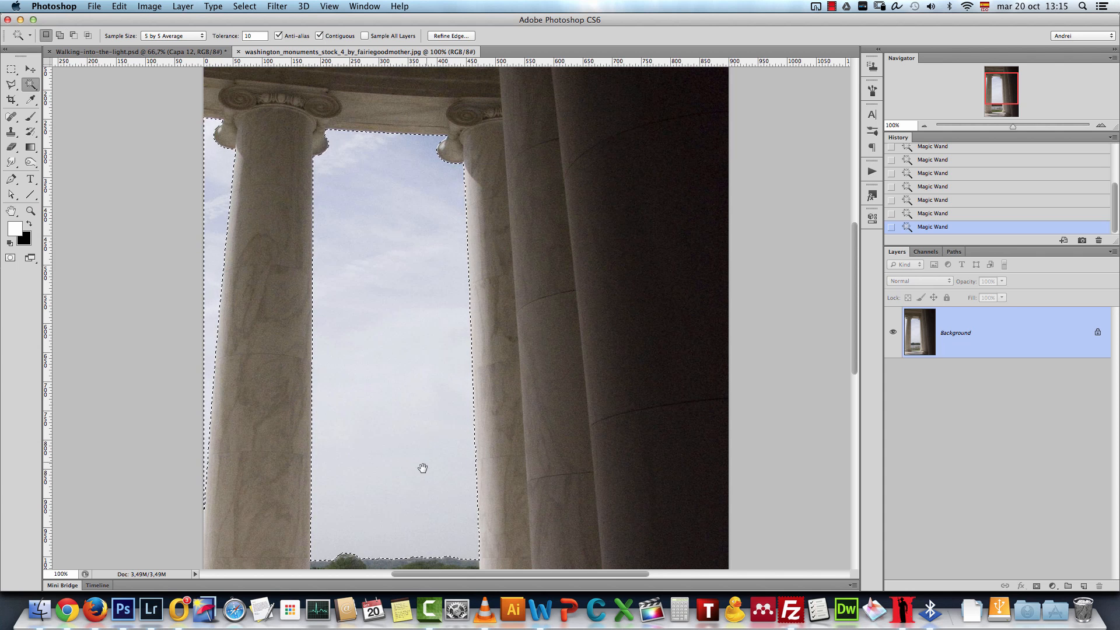
# Extend the selection over the trees, water and grass down to the marble floor using Quick Selection with brush size 10.
pyautogui.moveTo(422, 467); pyautogui.dragTo(355, 280)
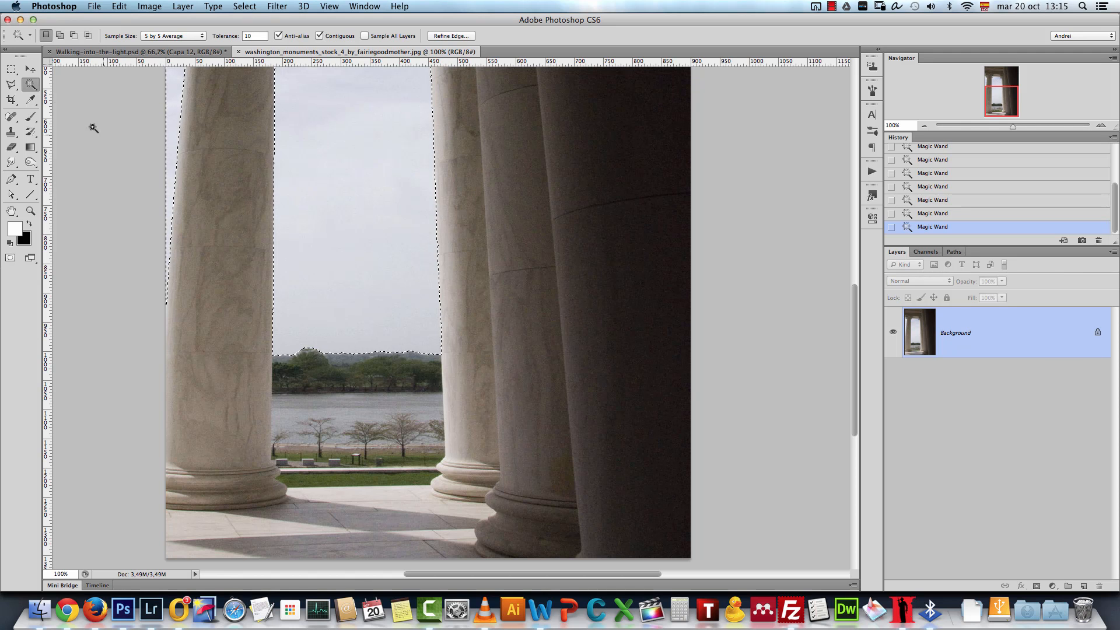
pyautogui.moveTo(31, 86); pyautogui.dragTo(68, 85)
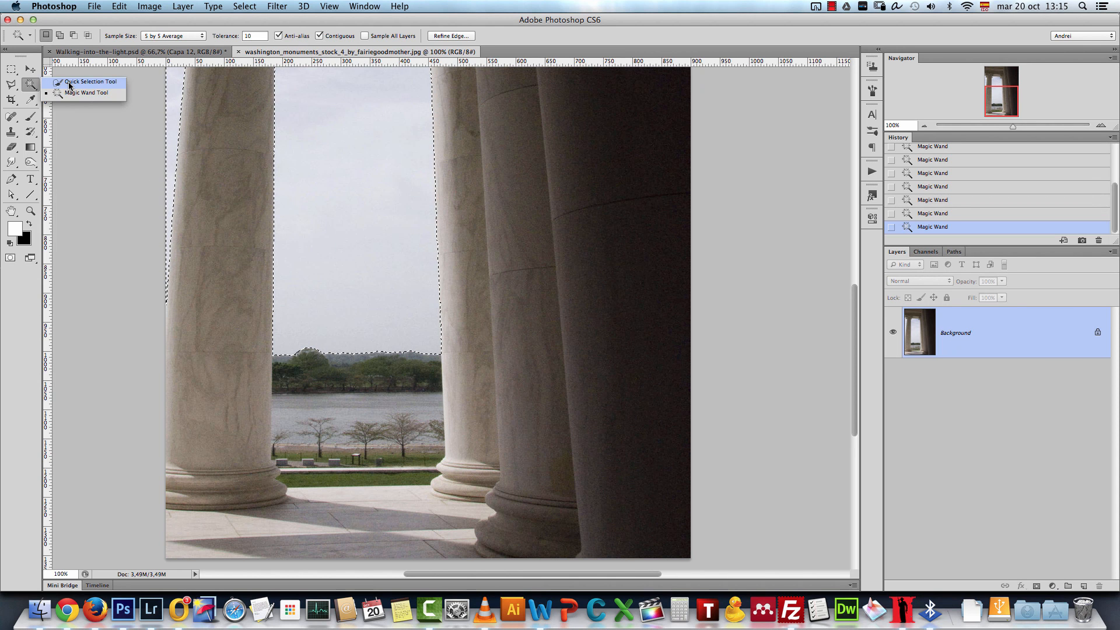
pyautogui.click(68, 85)
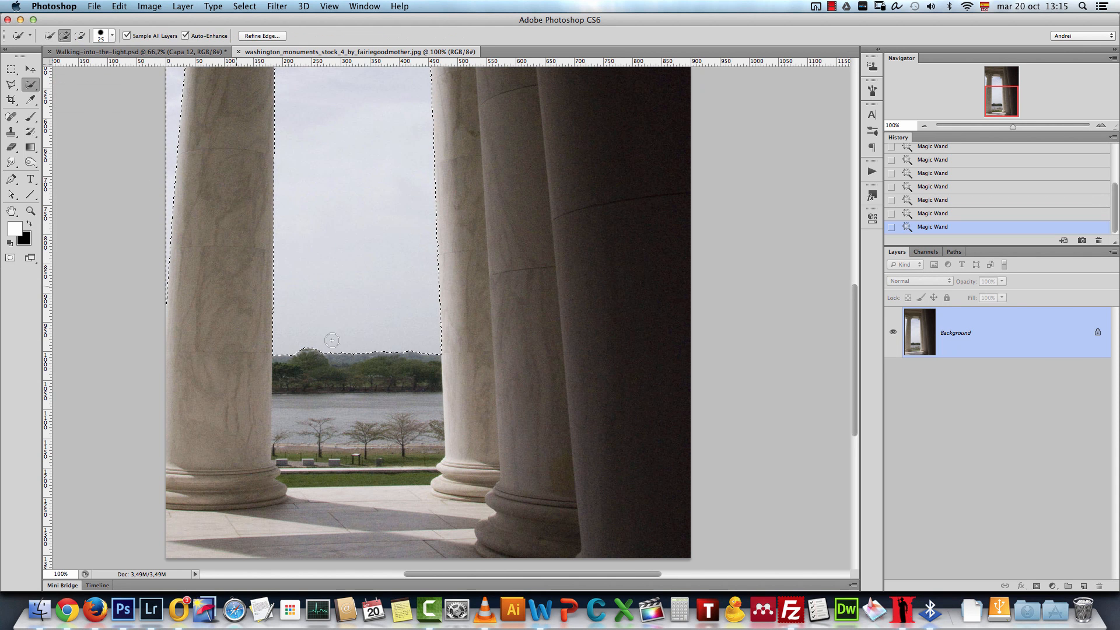
pyautogui.click(1099, 126)
pyautogui.moveTo(358, 393); pyautogui.dragTo(537, 257)
pyautogui.moveTo(353, 261)
pyautogui.mouseDown()
pyautogui.moveTo(339, 256)
pyautogui.moveTo(335, 309)
pyautogui.moveTo(349, 359)
pyautogui.moveTo(342, 215)
pyautogui.moveTo(605, 234)
pyautogui.moveTo(367, 247)
pyautogui.moveTo(318, 267)
pyautogui.moveTo(310, 227)
pyautogui.moveTo(423, 364)
pyautogui.mouseUp()
pyautogui.press('[')
pyautogui.press('[')
pyautogui.moveTo(358, 460); pyautogui.dragTo(325, 471)
pyautogui.moveTo(299, 398); pyautogui.dragTo(495, 434)
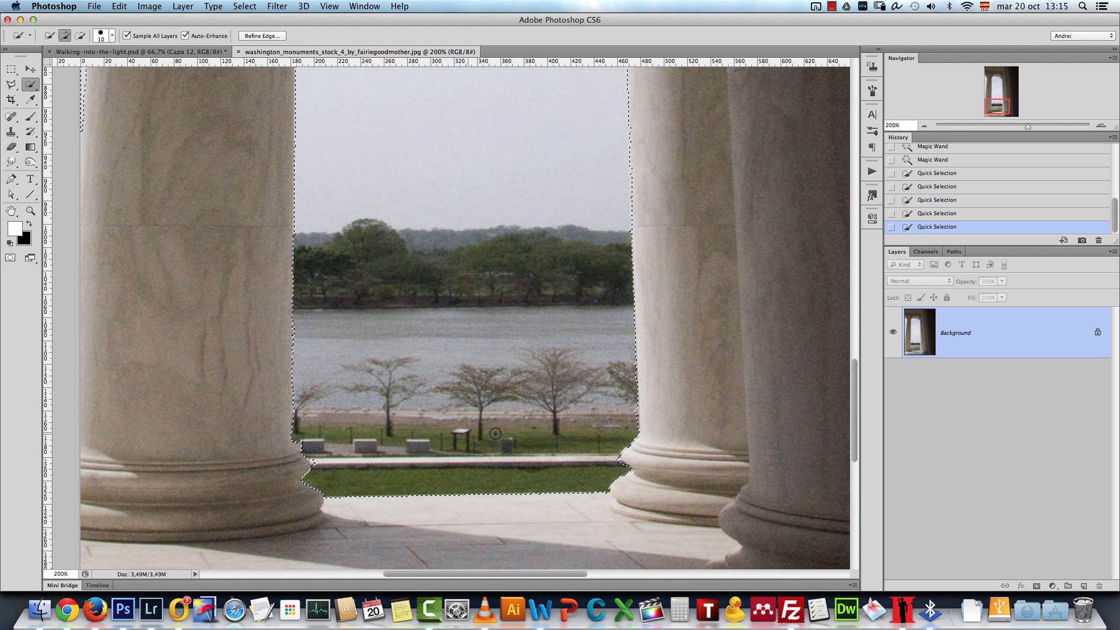
pyautogui.moveTo(617, 442); pyautogui.dragTo(607, 458)
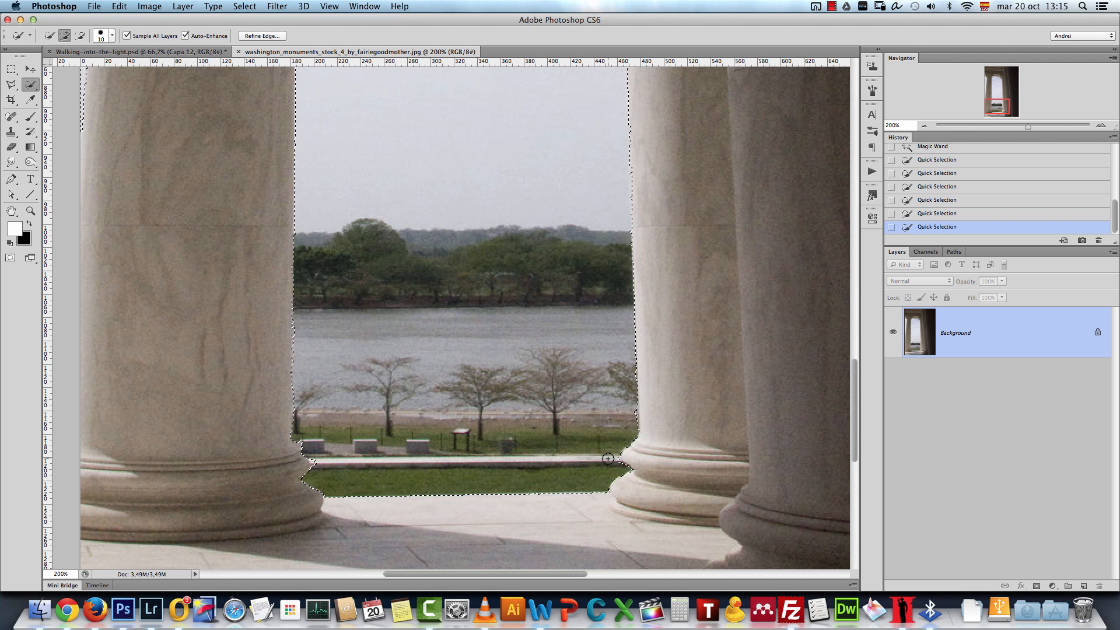
pyautogui.click(614, 465)
# Add a layer mask from the selection and invert it so the columns stay and the background is hidden.
pyautogui.press('super+minus')
pyautogui.press('super+minus')
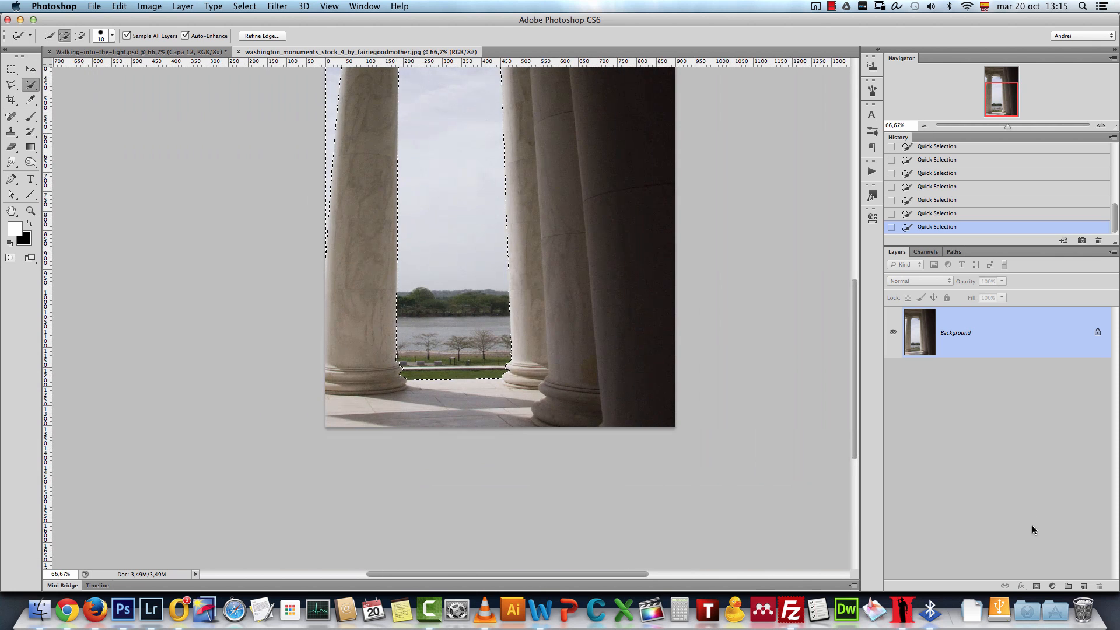
pyautogui.click(1036, 586)
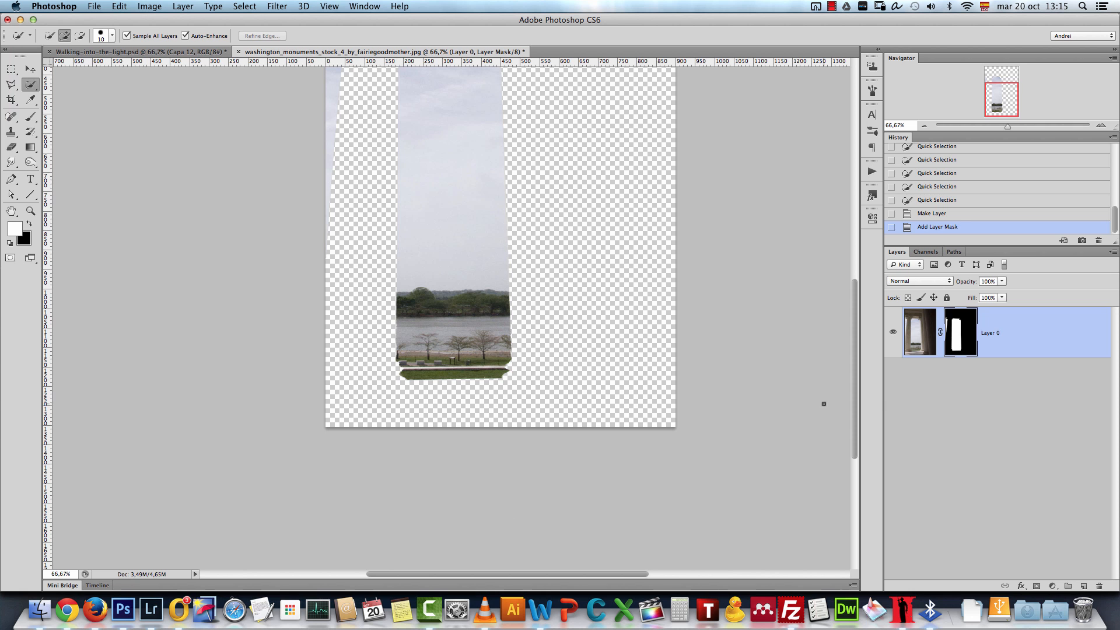
pyautogui.press('super+i')
pyautogui.moveTo(505, 251); pyautogui.dragTo(516, 383)
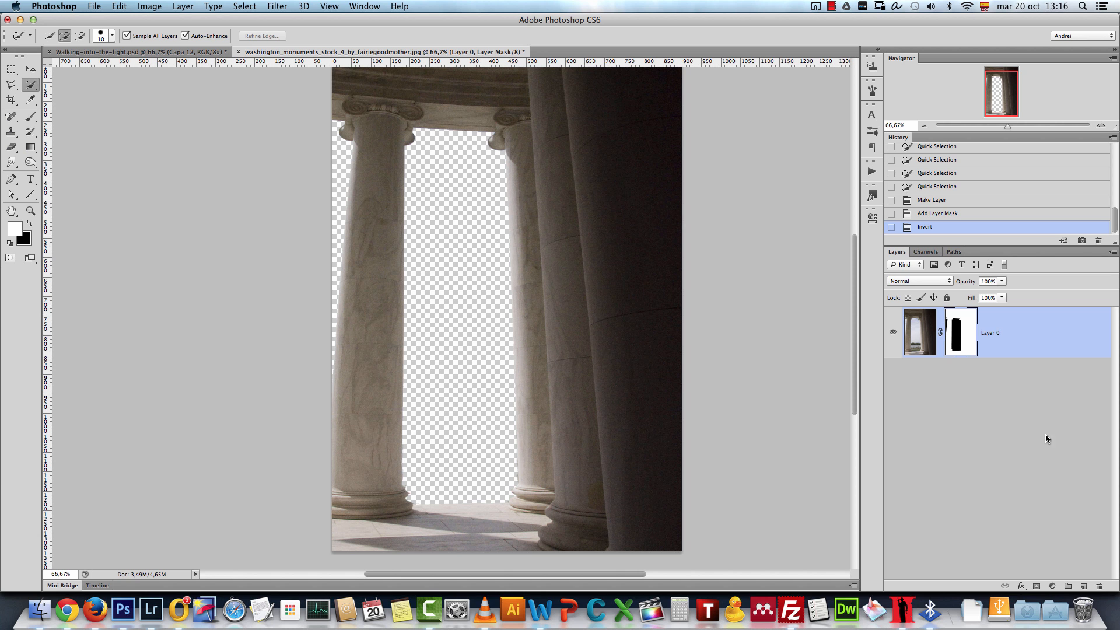
# Create a new layer beneath the masked columns and fill it with blue #1f88b9.
pyautogui.keyDown('super'); pyautogui.click(1083, 584); pyautogui.keyUp('super')
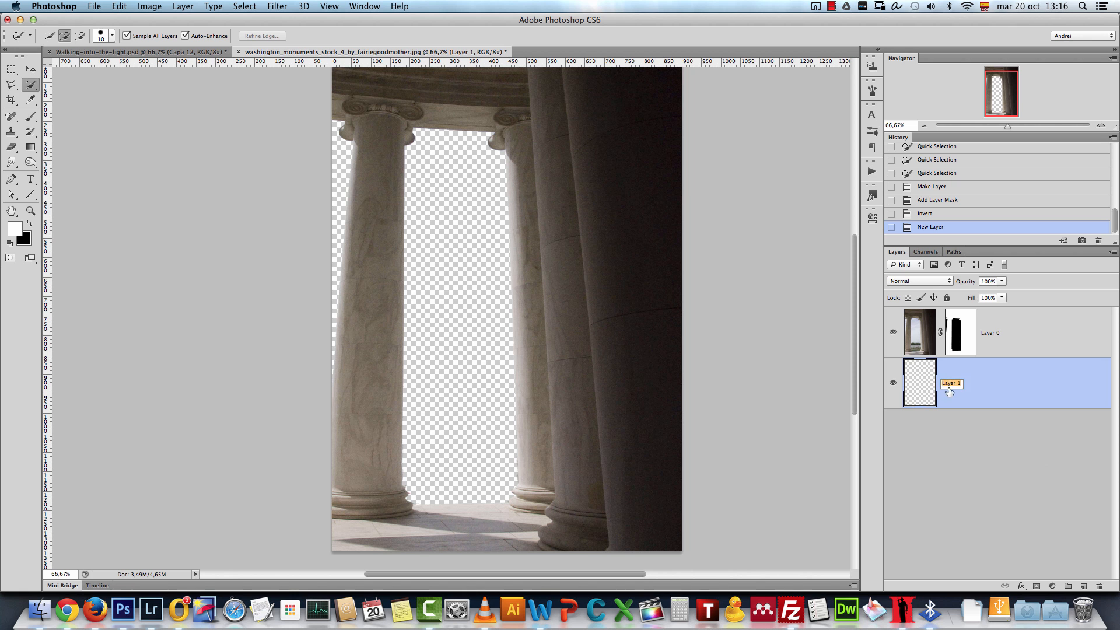
pyautogui.click(15, 228)
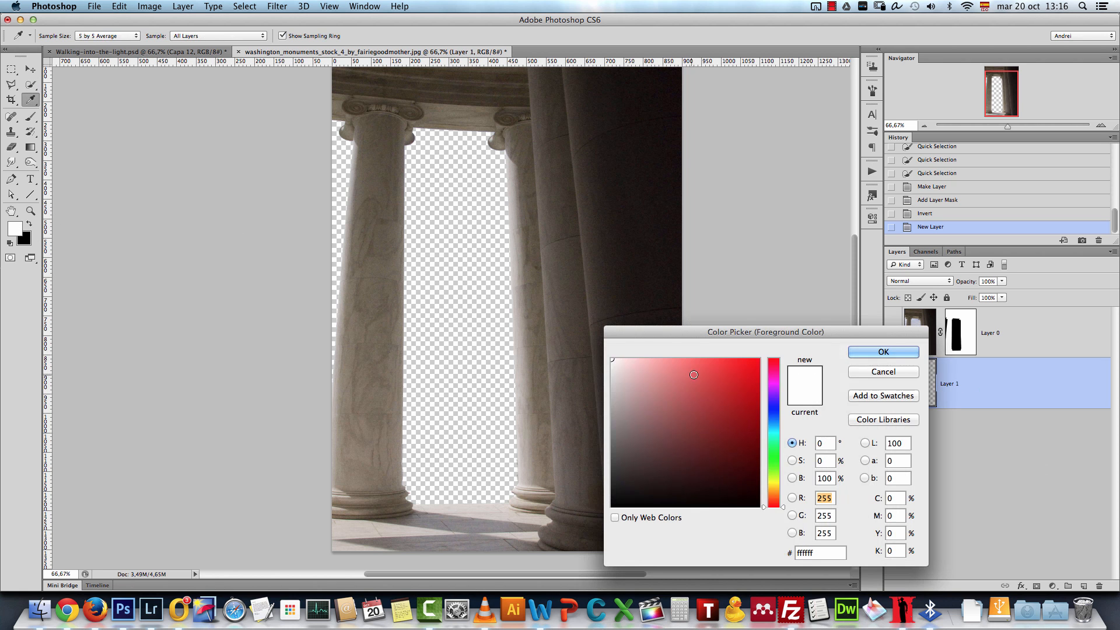
pyautogui.click(706, 376)
pyautogui.click(775, 413)
pyautogui.click(736, 398)
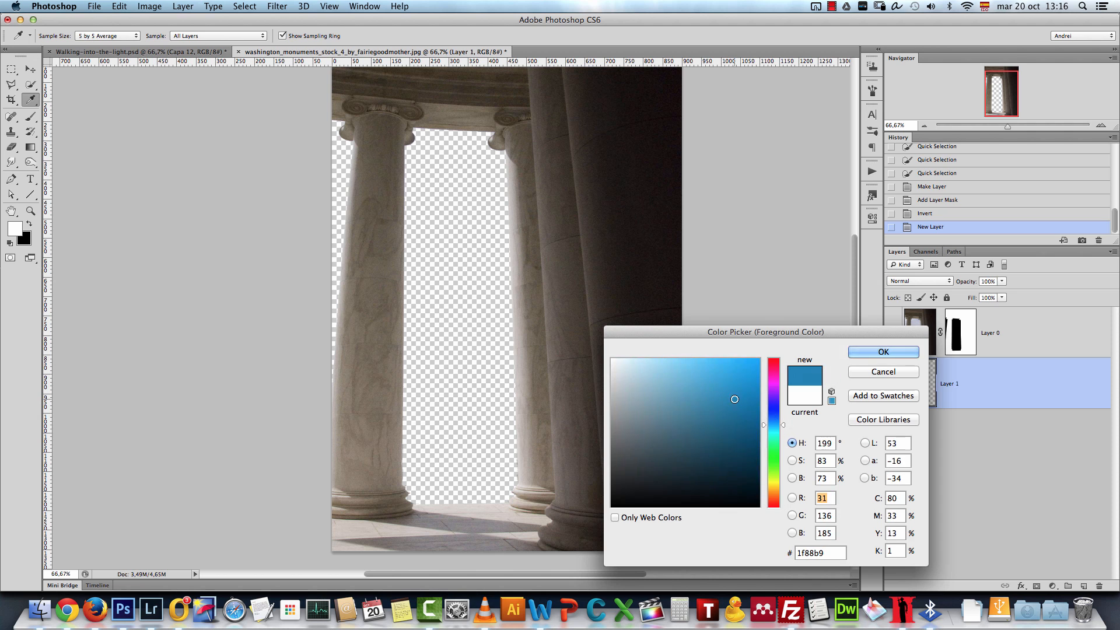
pyautogui.click(882, 352)
pyautogui.hotkey('alt', 'BackSpace')
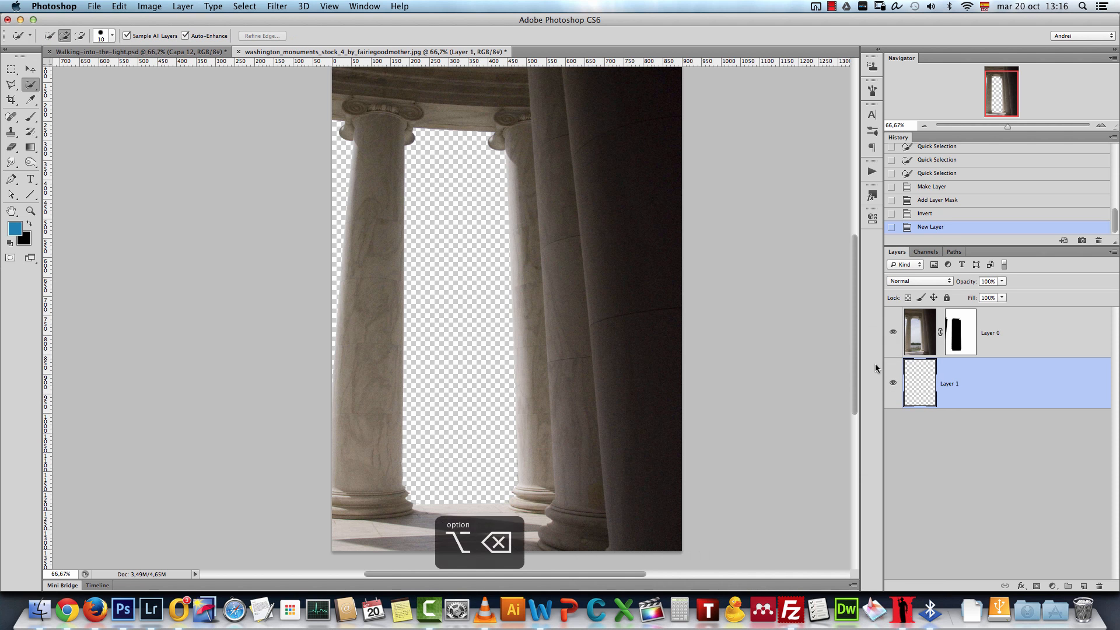
# Examine the edges of the masked columns against the blue background at high magnification.
pyautogui.press('super+1')
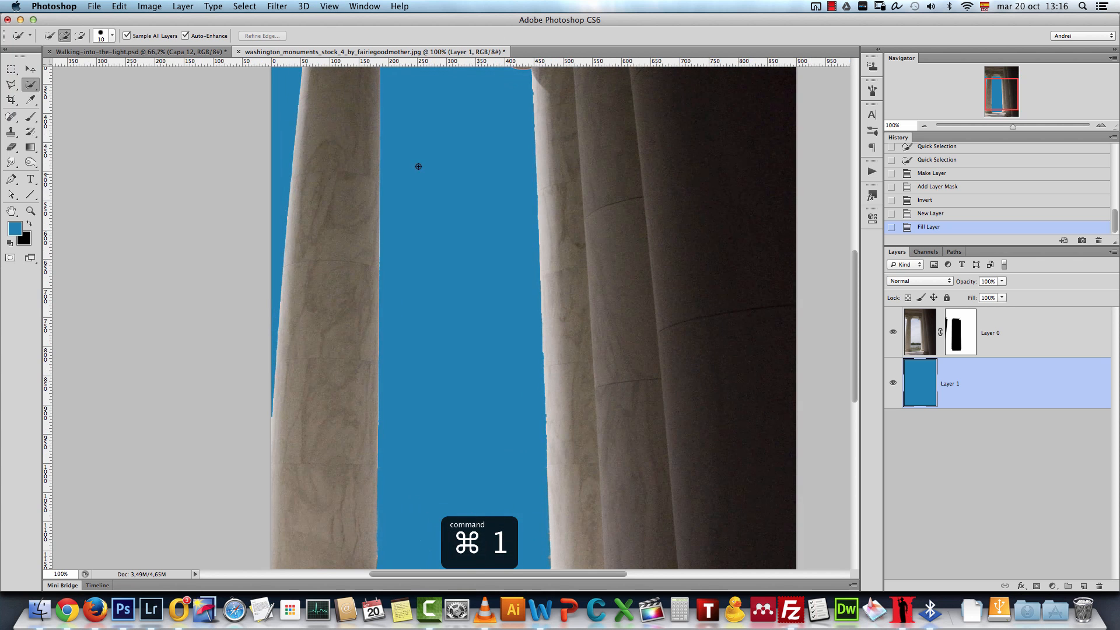
pyautogui.click(1101, 125)
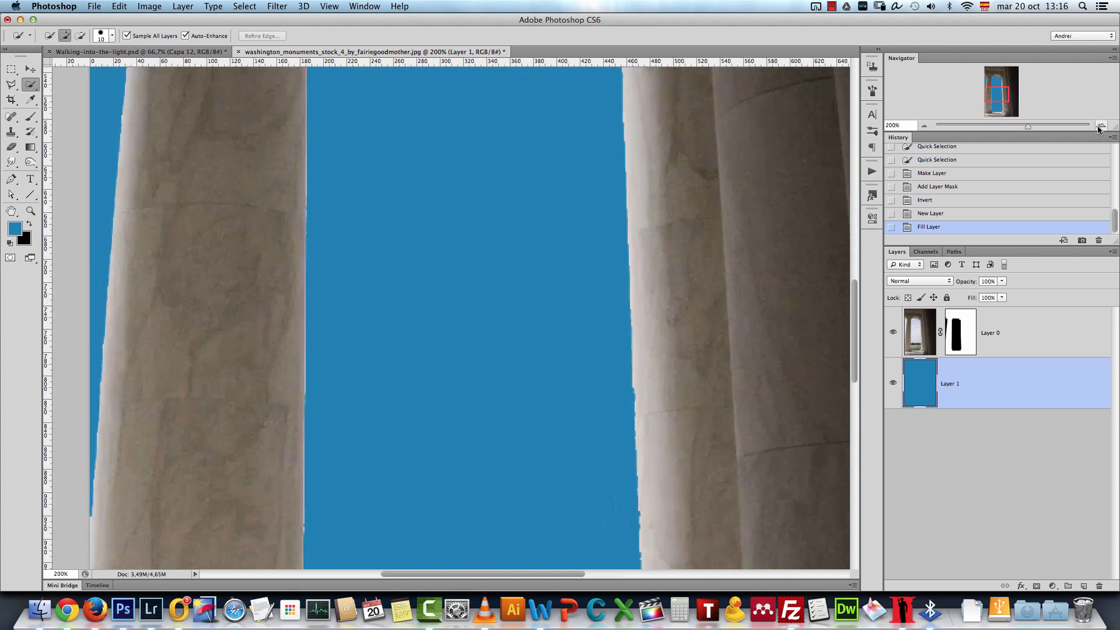
pyautogui.click(1100, 125)
pyautogui.press('v')
pyautogui.moveTo(990, 88)
pyautogui.mouseDown()
pyautogui.moveTo(994, 77)
pyautogui.moveTo(996, 107)
pyautogui.moveTo(993, 82)
pyautogui.mouseUp()
pyautogui.click(924, 126)
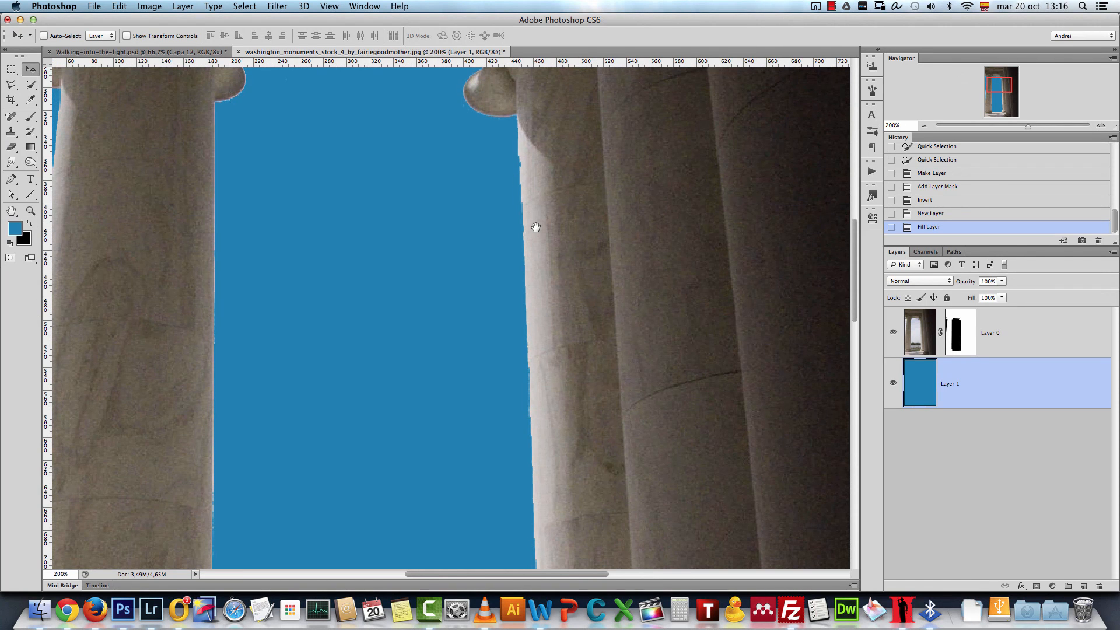
pyautogui.scroll(-1, 533, 225)
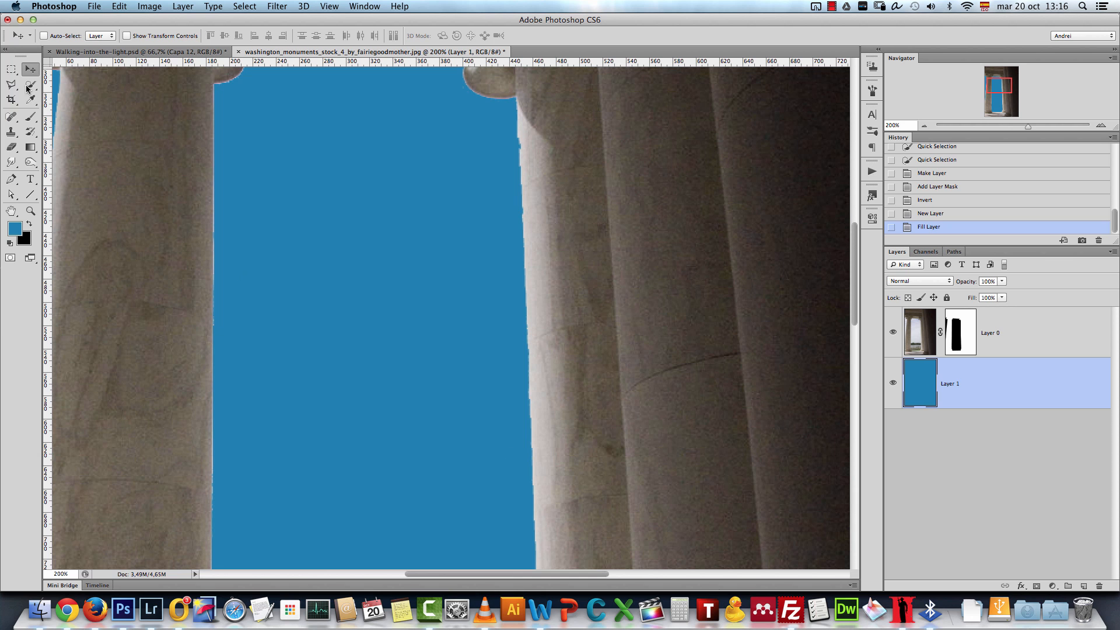
# Set up the Brush tool at 15 px and 100% hardness, and target Layer 0's mask with the default white foreground.
pyautogui.click(32, 118)
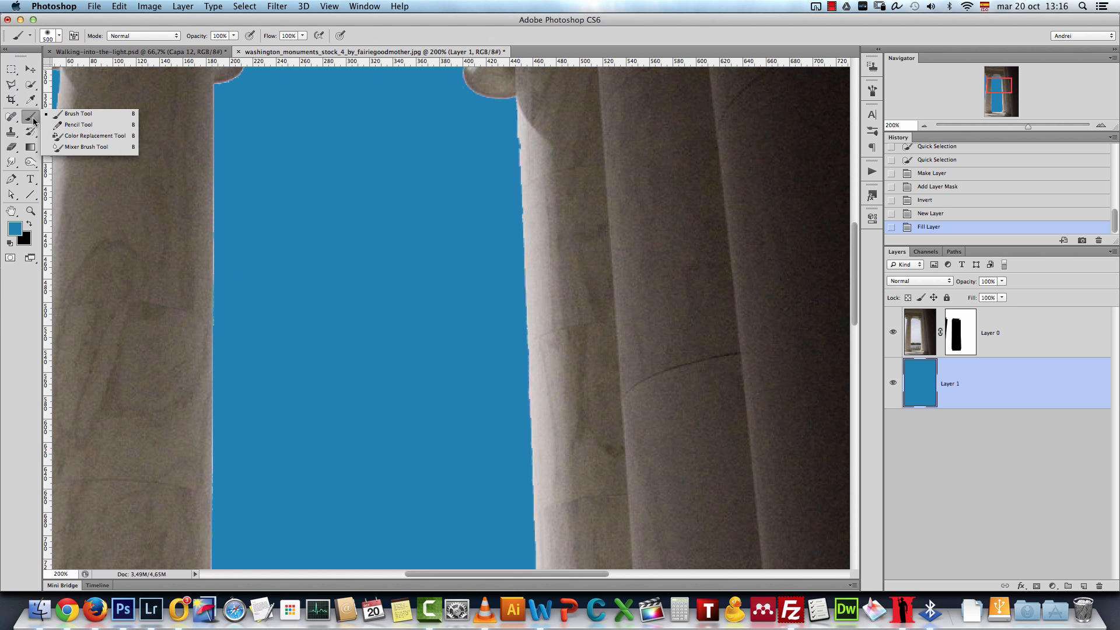
pyautogui.click(76, 116)
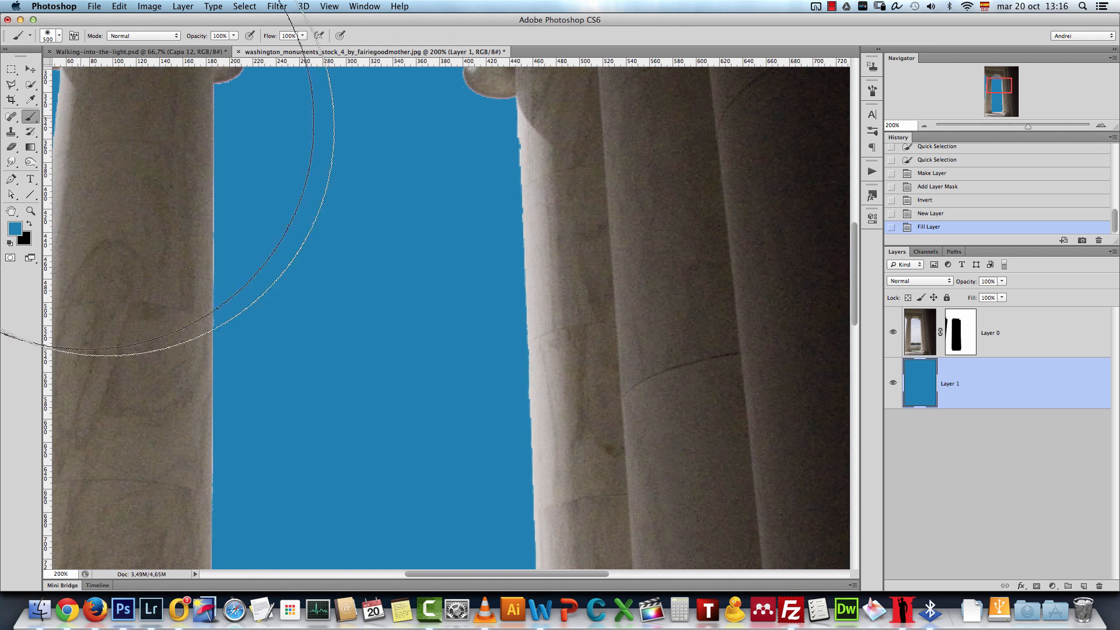
pyautogui.rightClick(456, 240)
pyautogui.moveTo(439, 262); pyautogui.dragTo(421, 261)
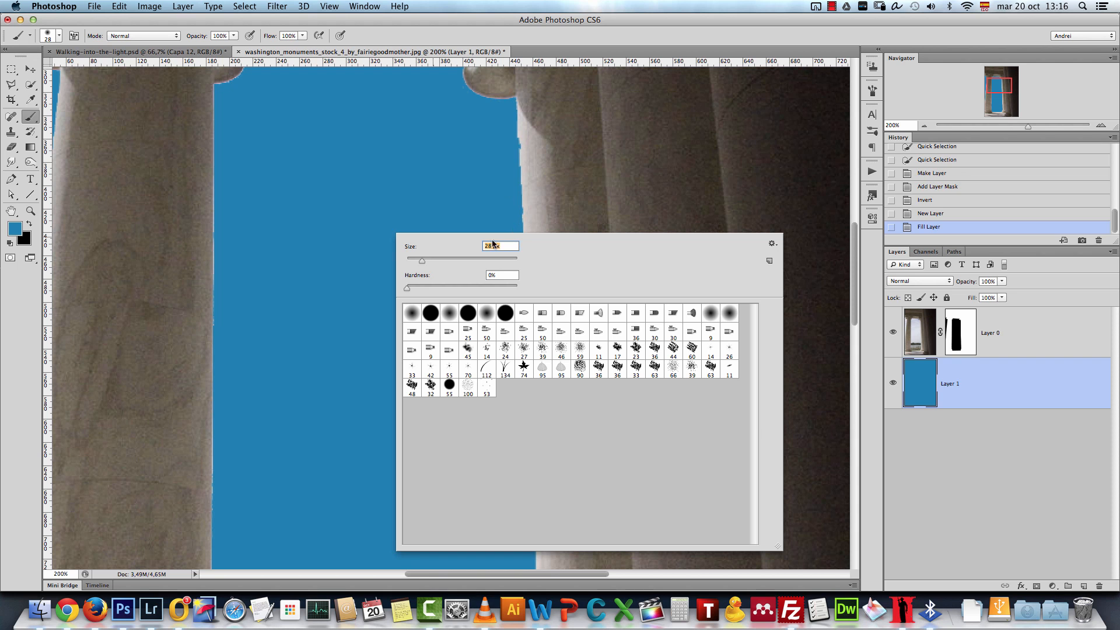
pyautogui.moveTo(413, 282); pyautogui.dragTo(538, 289)
pyautogui.click(957, 348)
pyautogui.press('d')
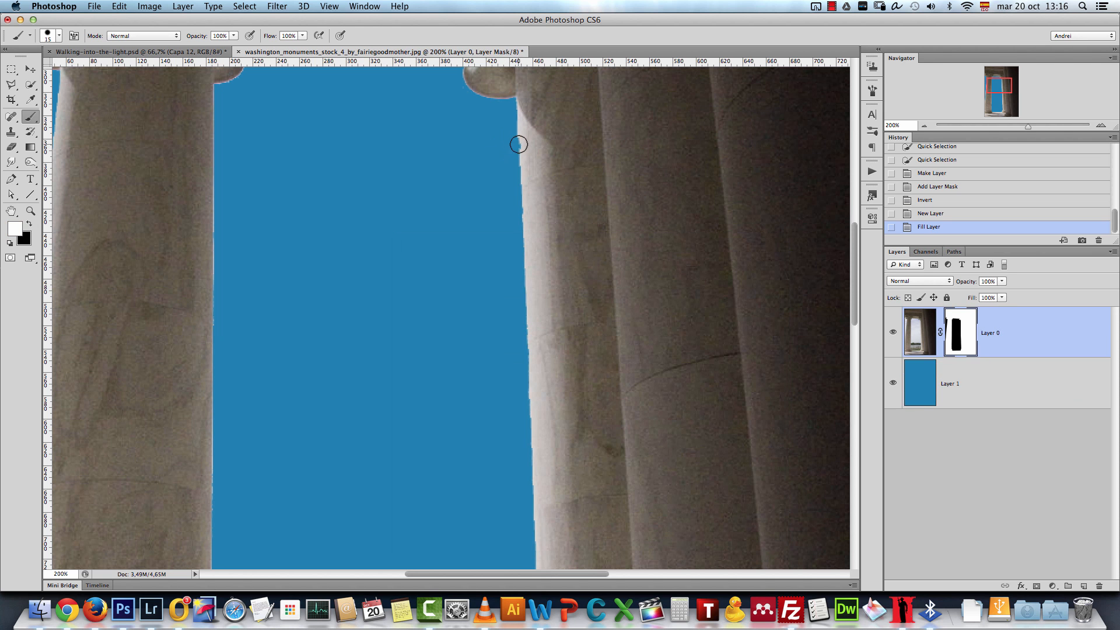
# Choose the hard round 30 px brush tip, lower its spacing to 8%, and reduce its size to 15 px.
pyautogui.rightClick(519, 144)
pyautogui.press('Escape')
pyautogui.click(872, 91)
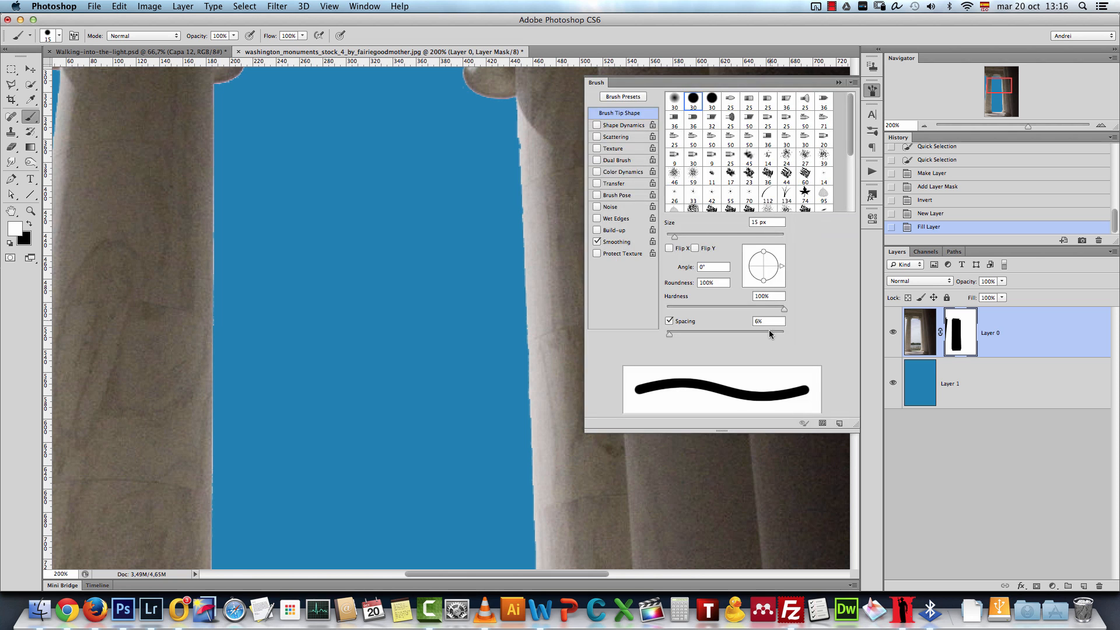
pyautogui.moveTo(672, 335); pyautogui.dragTo(671, 337)
pyautogui.click(697, 94)
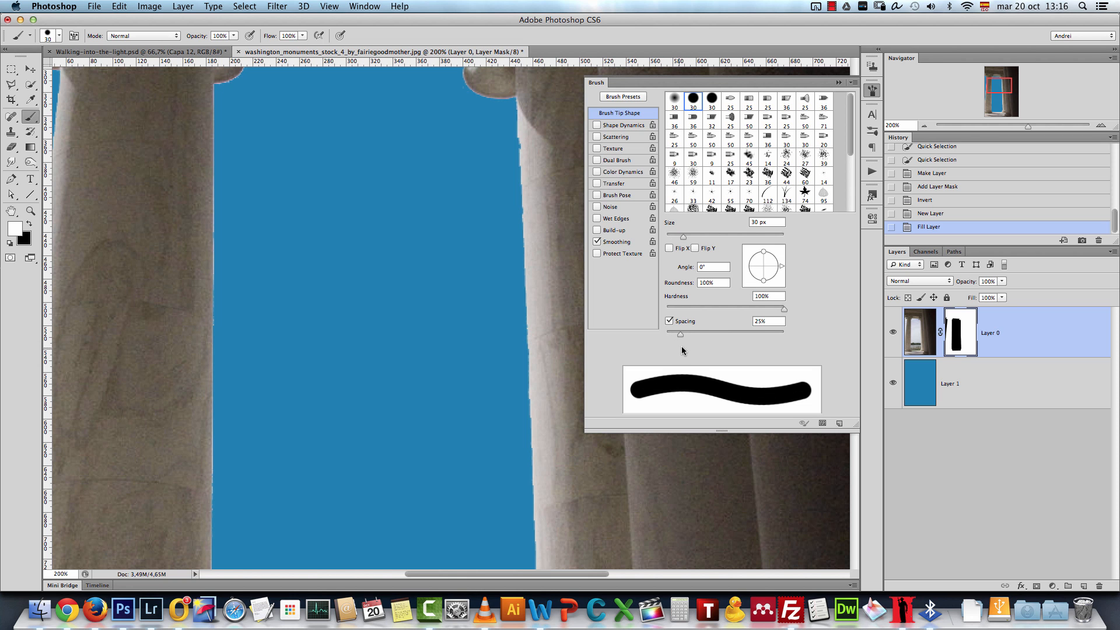
pyautogui.moveTo(679, 336); pyautogui.dragTo(669, 343)
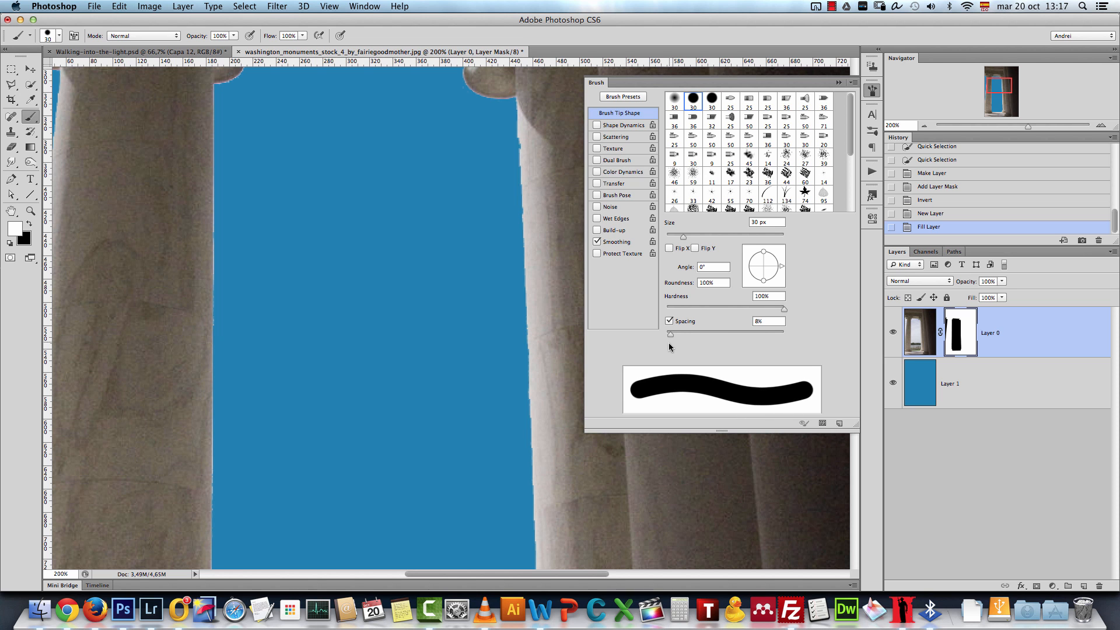
pyautogui.click(836, 83)
pyautogui.press('[')
pyautogui.press('[')
pyautogui.press('[')
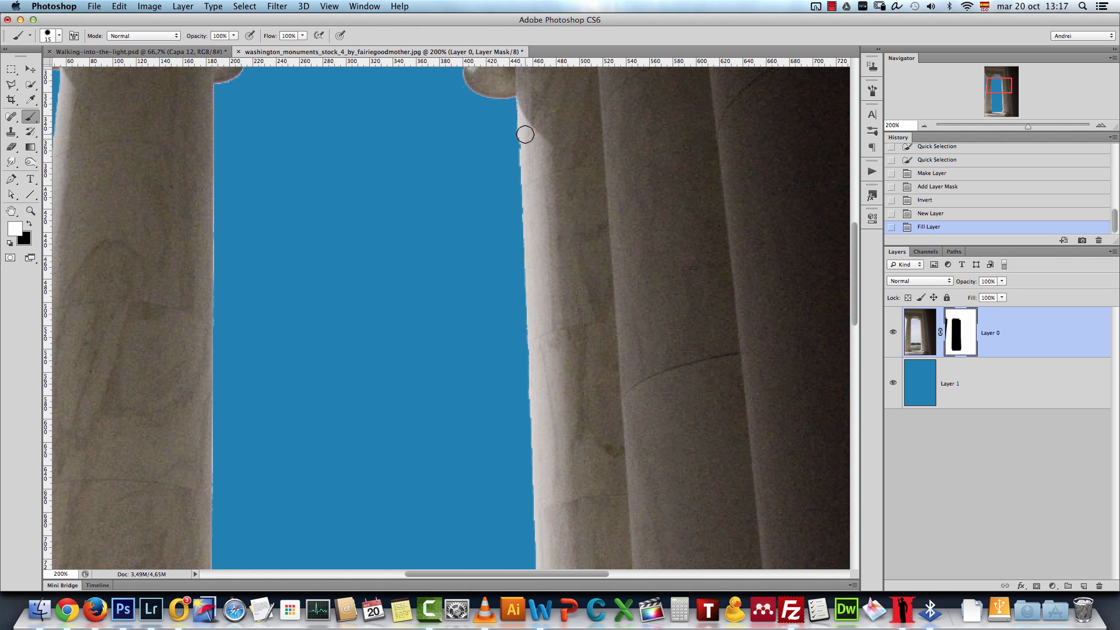
# Paint a straight white mask stroke down the right-hand column's edge beside the opening, from below its capital to the lower shaft.
pyautogui.press('super+z')
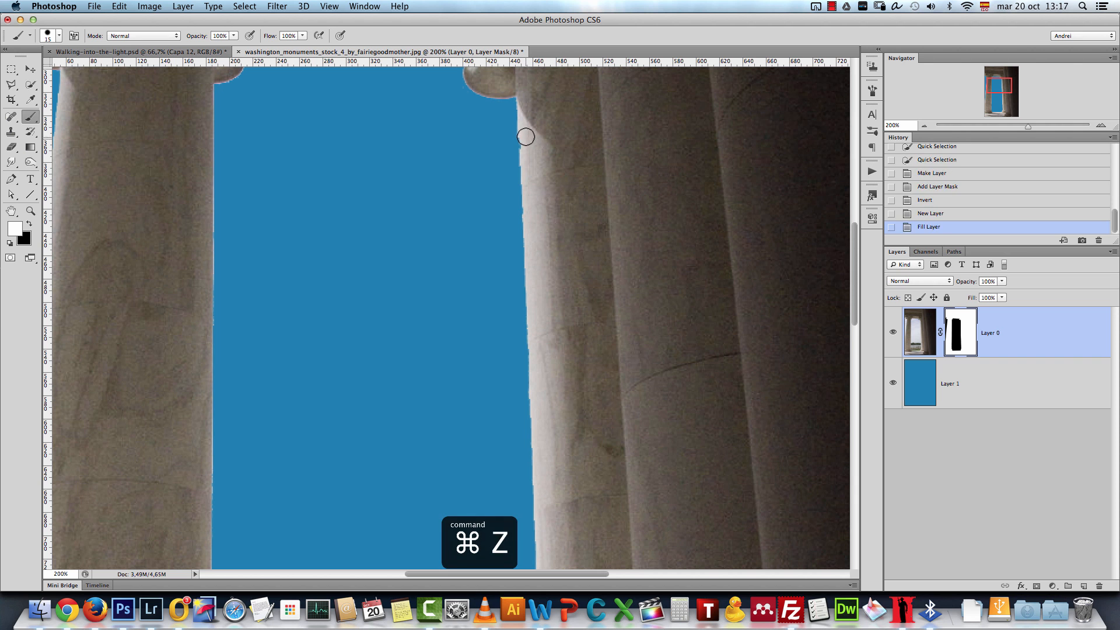
pyautogui.click(525, 136)
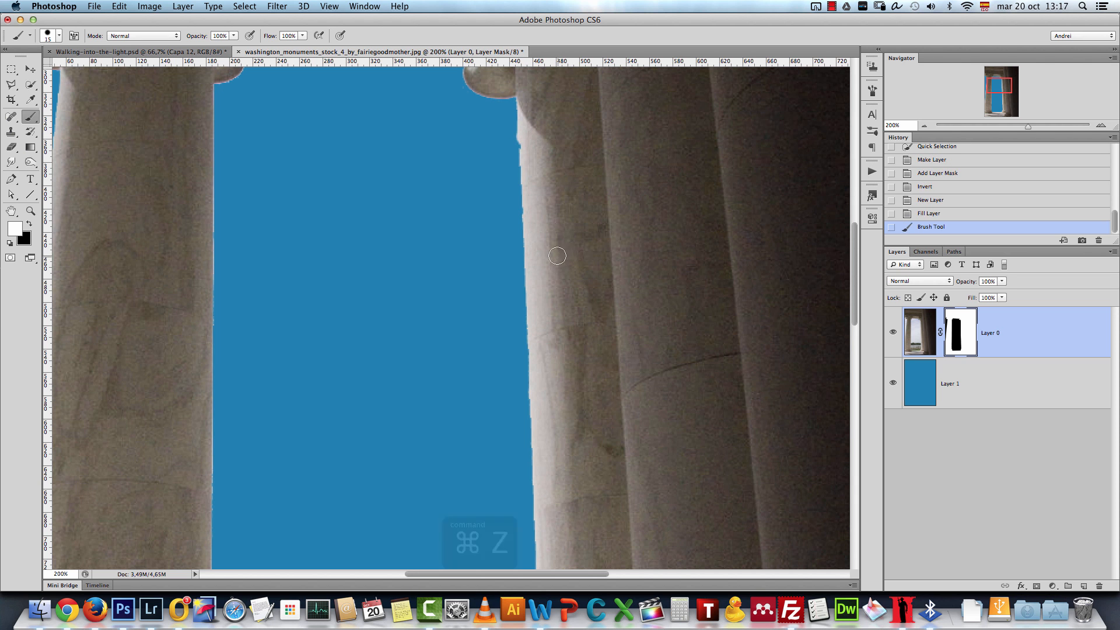
pyautogui.moveTo(583, 477); pyautogui.dragTo(555, 205)
pyautogui.moveTo(575, 425)
pyautogui.mouseDown()
pyautogui.moveTo(542, 250)
pyautogui.moveTo(563, 300)
pyautogui.mouseUp()
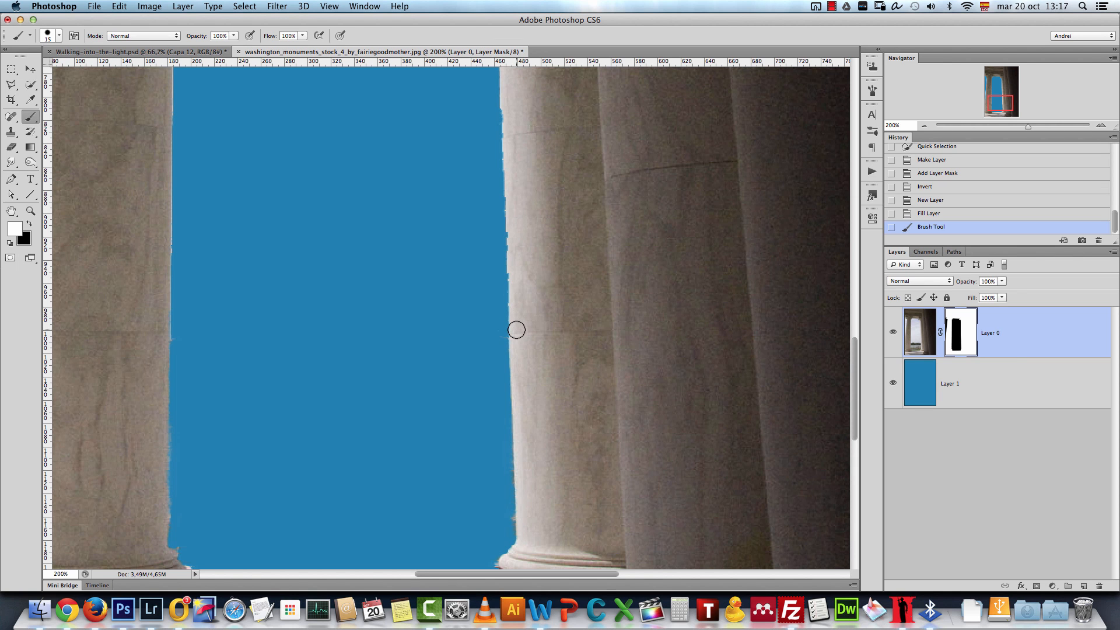
pyautogui.keyDown('shift'); pyautogui.click(522, 326); pyautogui.keyUp('shift')
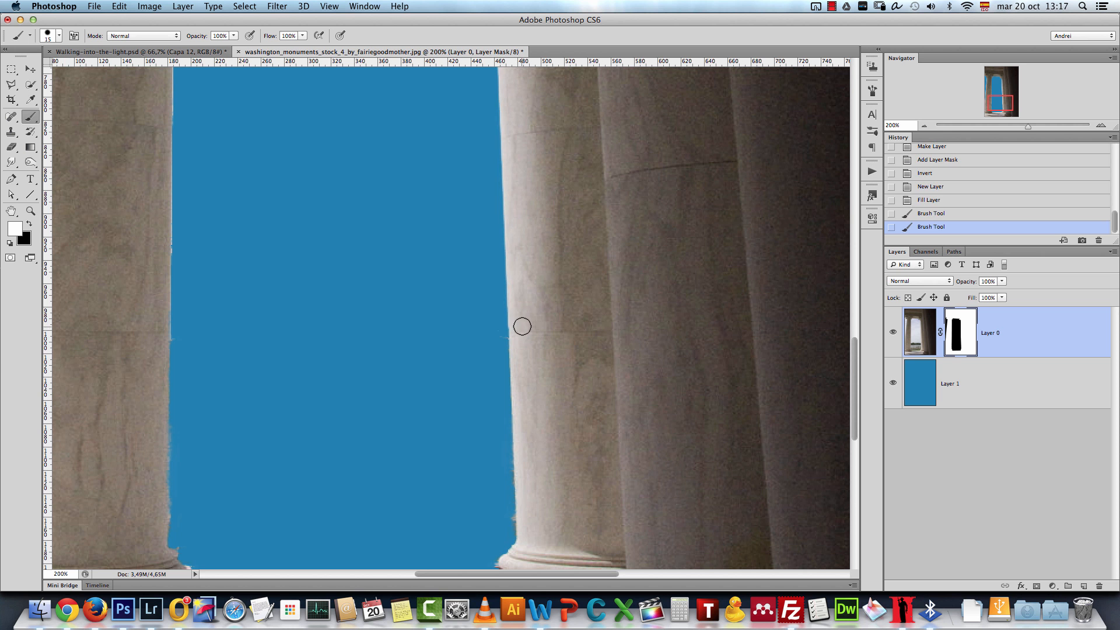
pyautogui.moveTo(543, 226)
pyautogui.mouseDown()
pyautogui.moveTo(569, 467)
pyautogui.moveTo(585, 287)
pyautogui.moveTo(585, 397)
pyautogui.mouseUp()
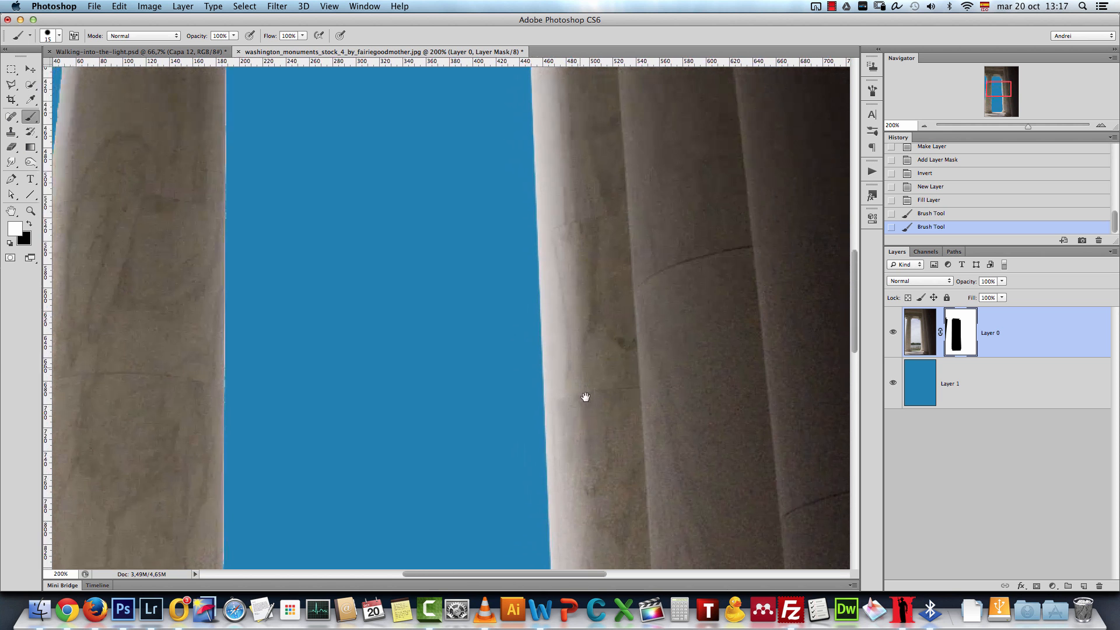
pyautogui.moveTo(583, 340); pyautogui.dragTo(587, 385)
pyautogui.moveTo(580, 226); pyautogui.dragTo(583, 307)
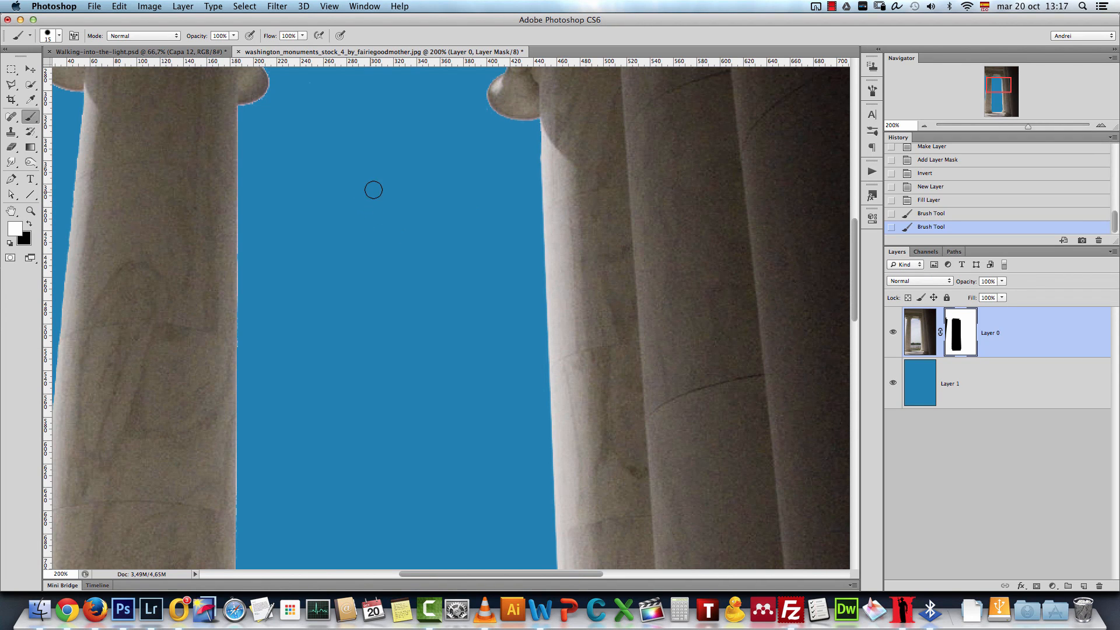
# Paint a zigzag of connected straight white strokes on the mask across the blue opening.
pyautogui.click(377, 164)
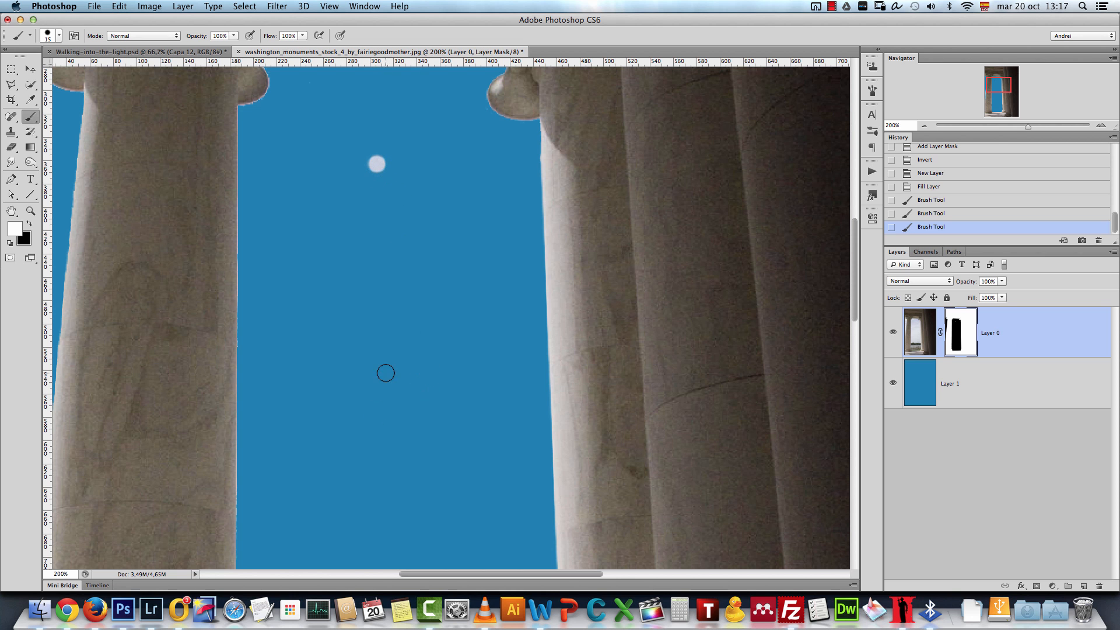
pyautogui.keyDown('shift'); pyautogui.click(241, 510); pyautogui.keyUp('shift')
pyautogui.keyDown('shift'); pyautogui.click(477, 482); pyautogui.keyUp('shift')
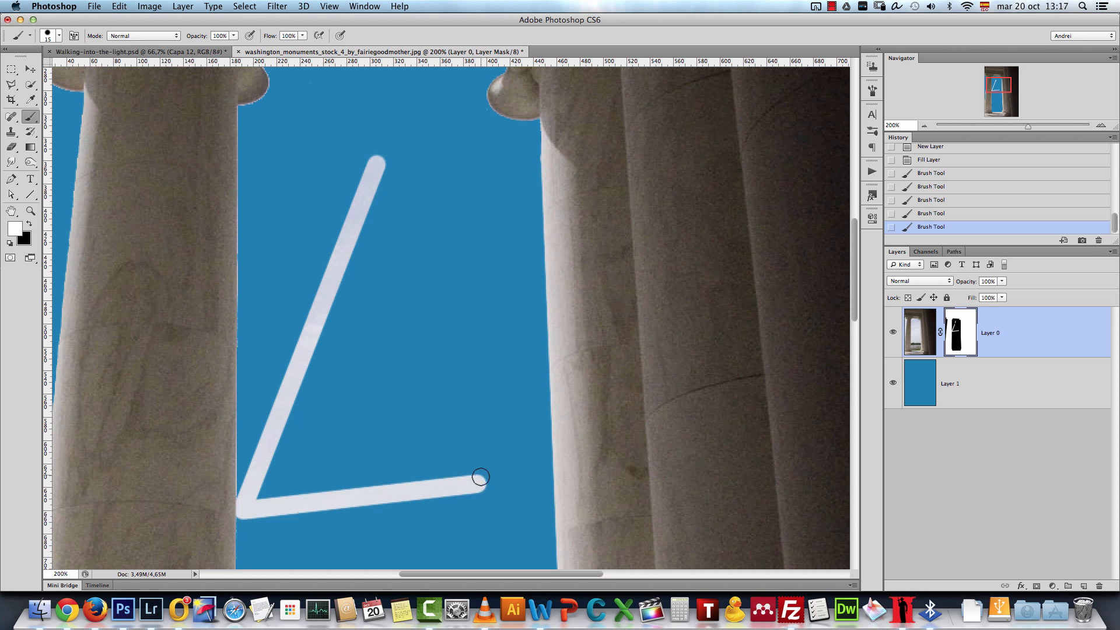
pyautogui.keyDown('shift'); pyautogui.click(417, 355); pyautogui.keyUp('shift')
pyautogui.keyDown('shift'); pyautogui.click(496, 252); pyautogui.keyUp('shift')
pyautogui.keyDown('shift'); pyautogui.click(449, 150); pyautogui.keyUp('shift')
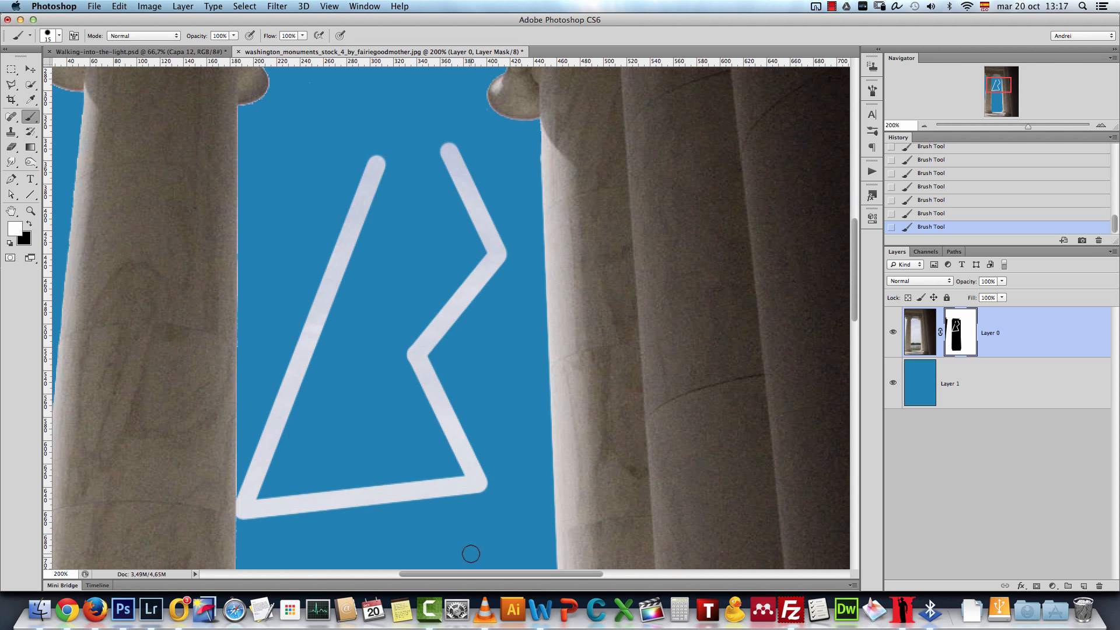
# Undo all the zigzag strokes painted across the blue opening.
pyautogui.press('alt+super+z')
pyautogui.press('alt+super+z')
pyautogui.press('alt+super+z')
pyautogui.press('alt+super+z')
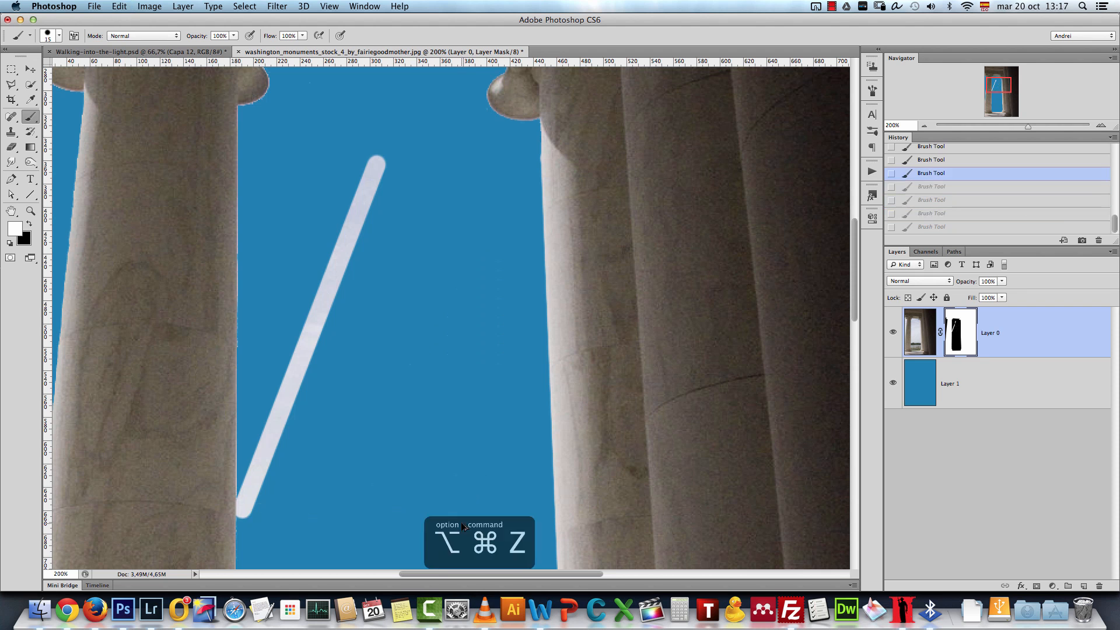
pyautogui.press('alt+super+z')
pyautogui.press('alt+super+z')
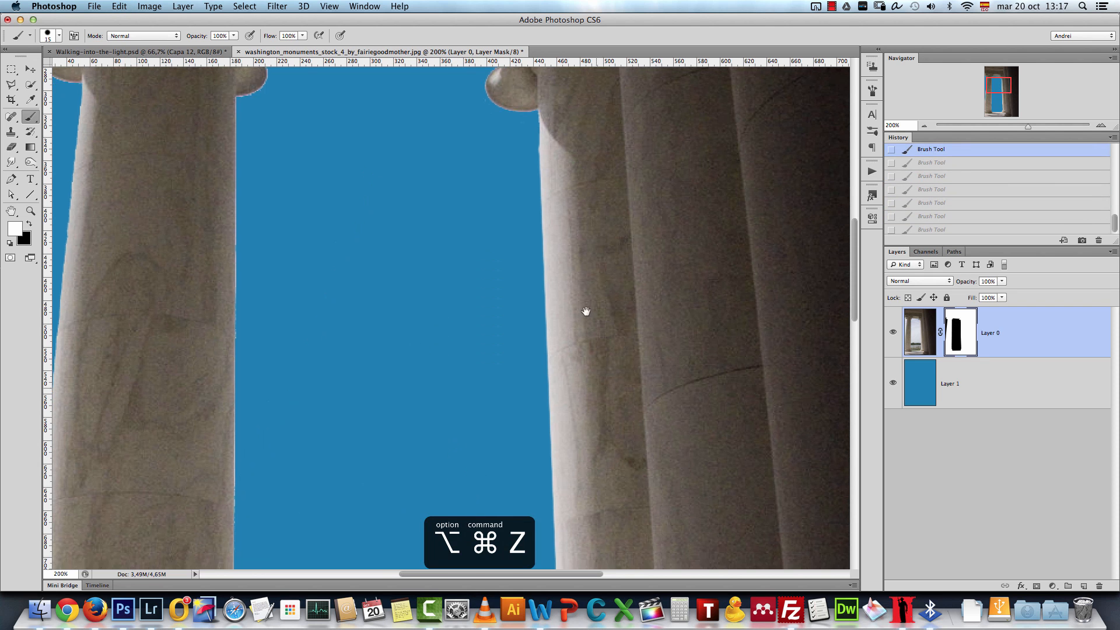
# Switch to black and paint out the stray fringe at the right-hand column's joint line on the mask with a 30 px brush.
pyautogui.scroll(-10, 595, 382)
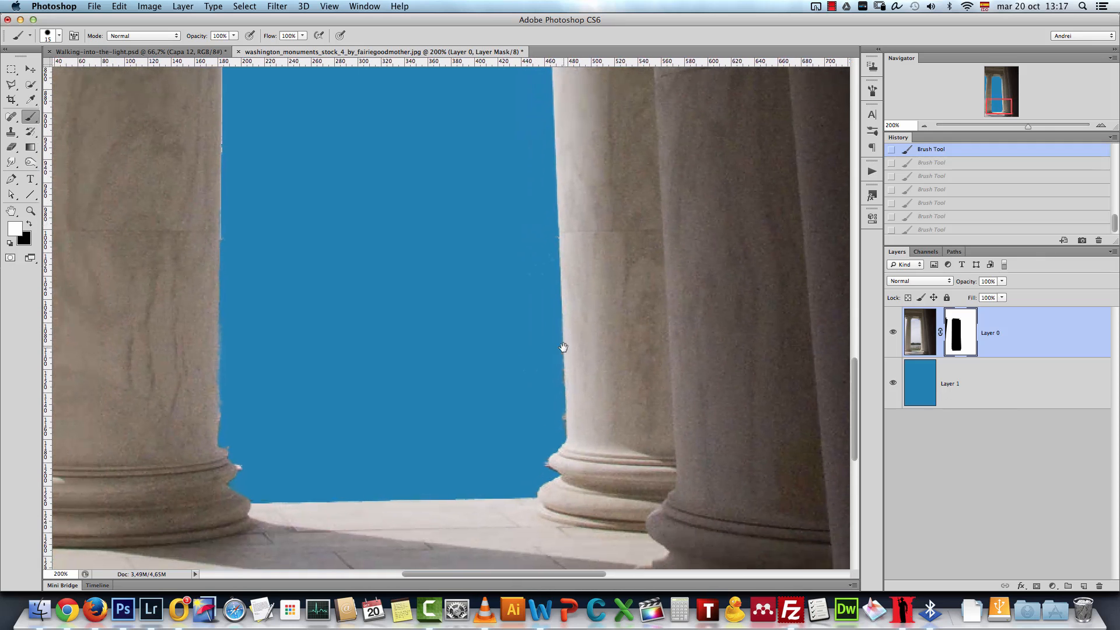
pyautogui.press('x')
pyautogui.press(']')
pyautogui.press(']')
pyautogui.press(']')
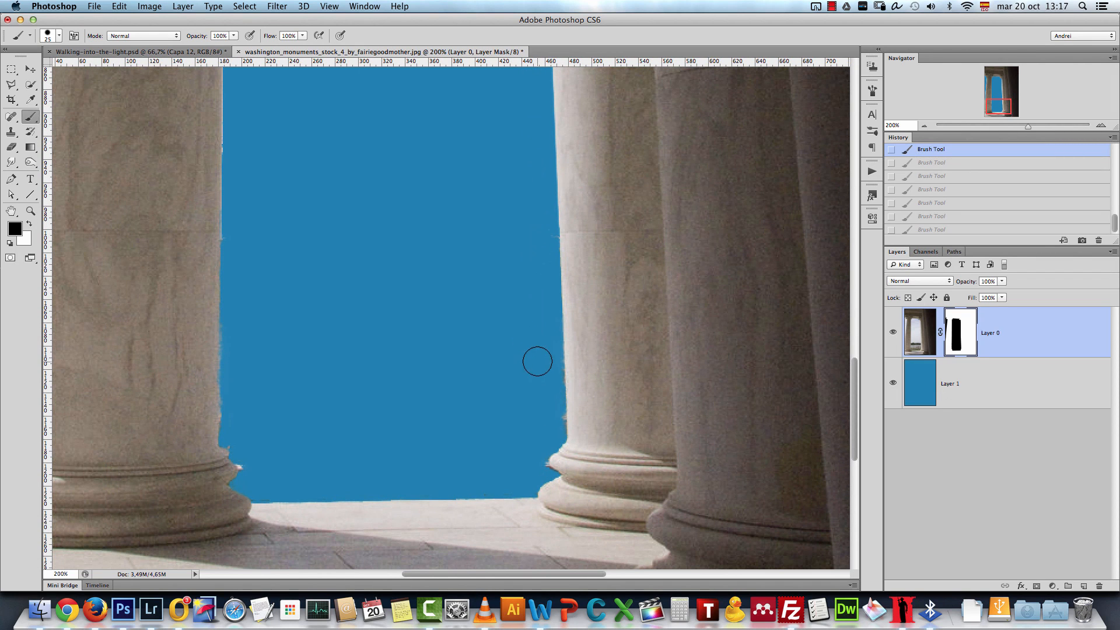
pyautogui.click(1099, 126)
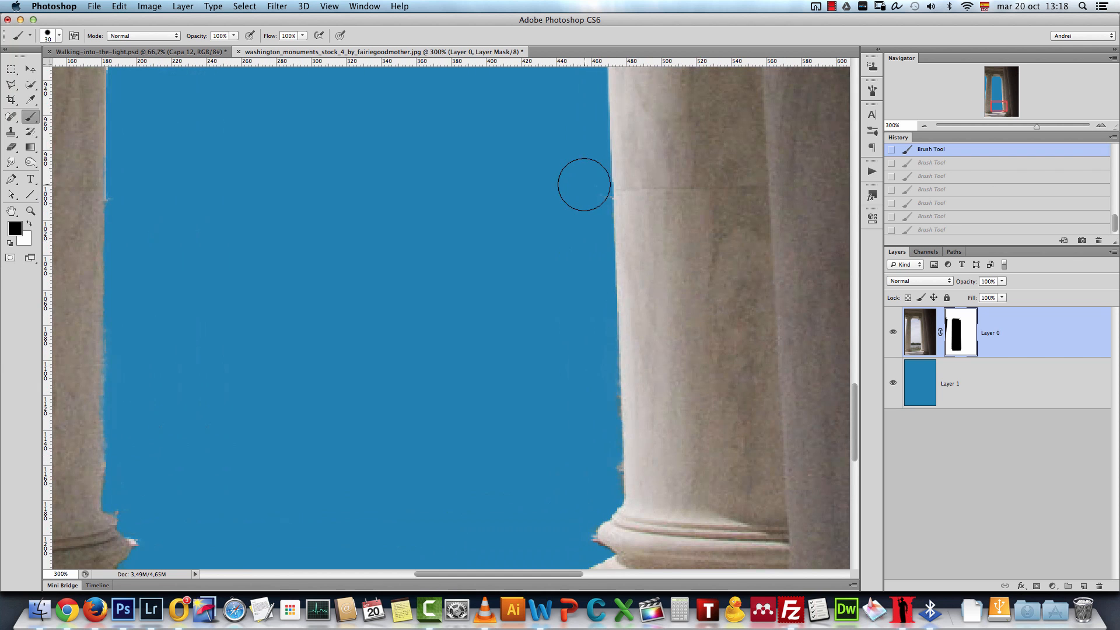
pyautogui.click(583, 198)
# Reduce the brush to 10 px and paint out the leftover fringe along the right-hand column's lower shaft and base.
pyautogui.press('[')
pyautogui.press('[')
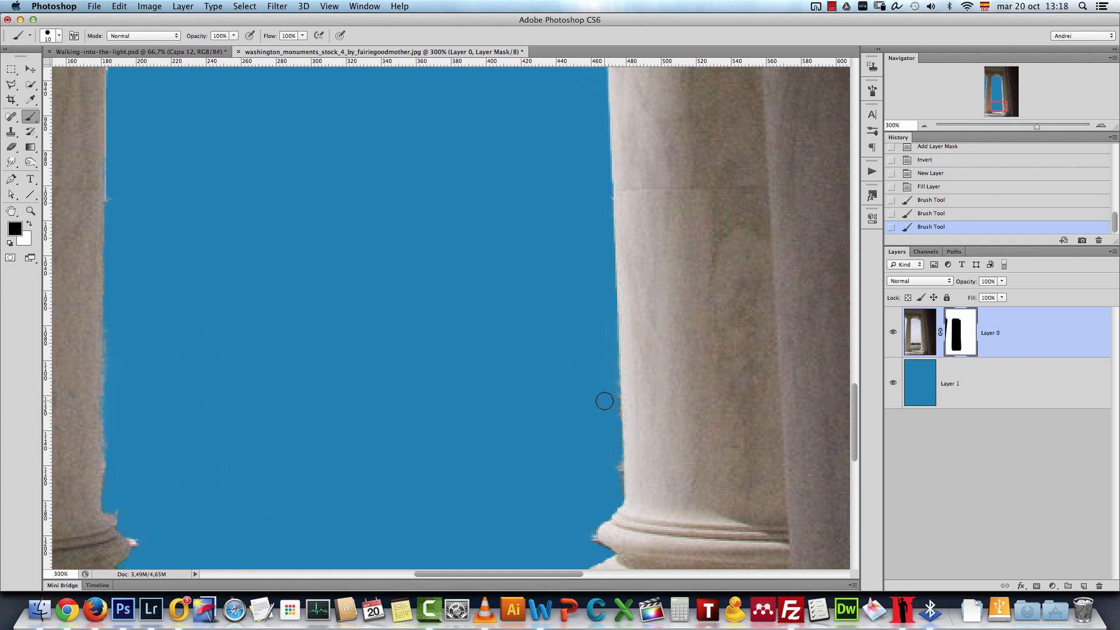
pyautogui.click(609, 357)
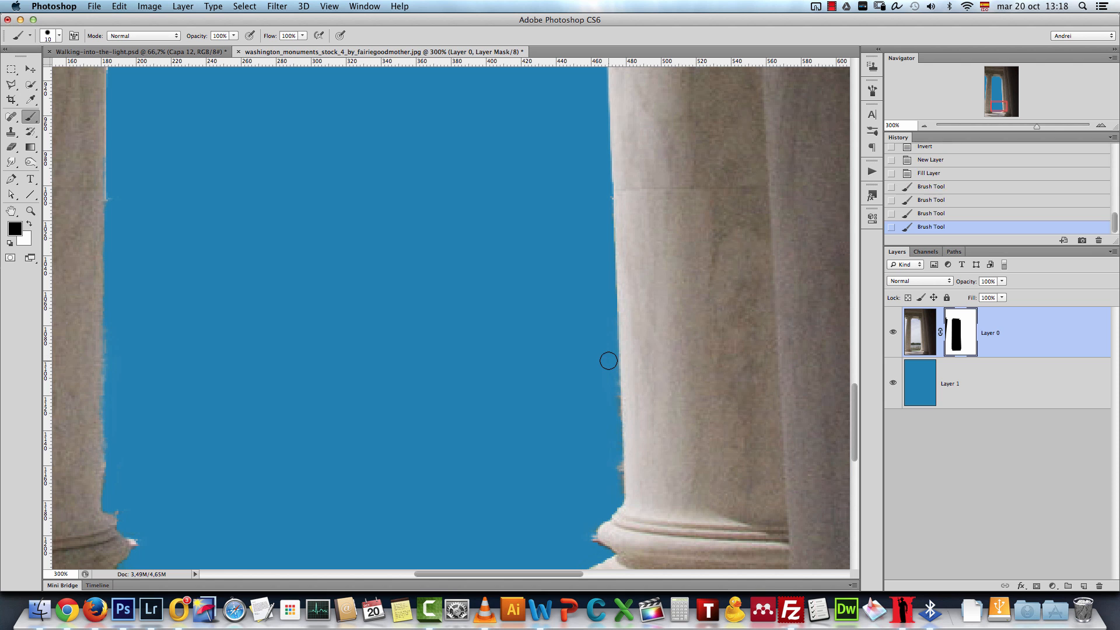
pyautogui.click(616, 500)
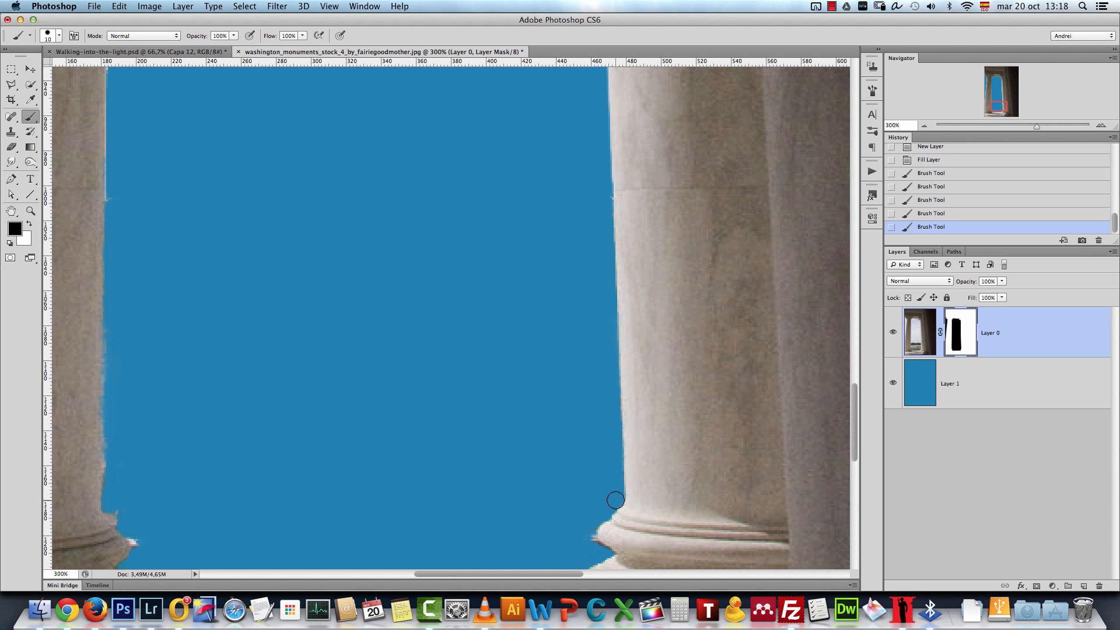
pyautogui.click(586, 543)
pyautogui.moveTo(575, 517)
pyautogui.mouseDown()
pyautogui.moveTo(585, 297)
pyautogui.moveTo(598, 318)
pyautogui.mouseUp()
pyautogui.click(594, 322)
# Paint out the leftover fringe on the mask around the left column's base and along its shaft edges up to the capital.
pyautogui.moveTo(153, 315); pyautogui.dragTo(120, 269)
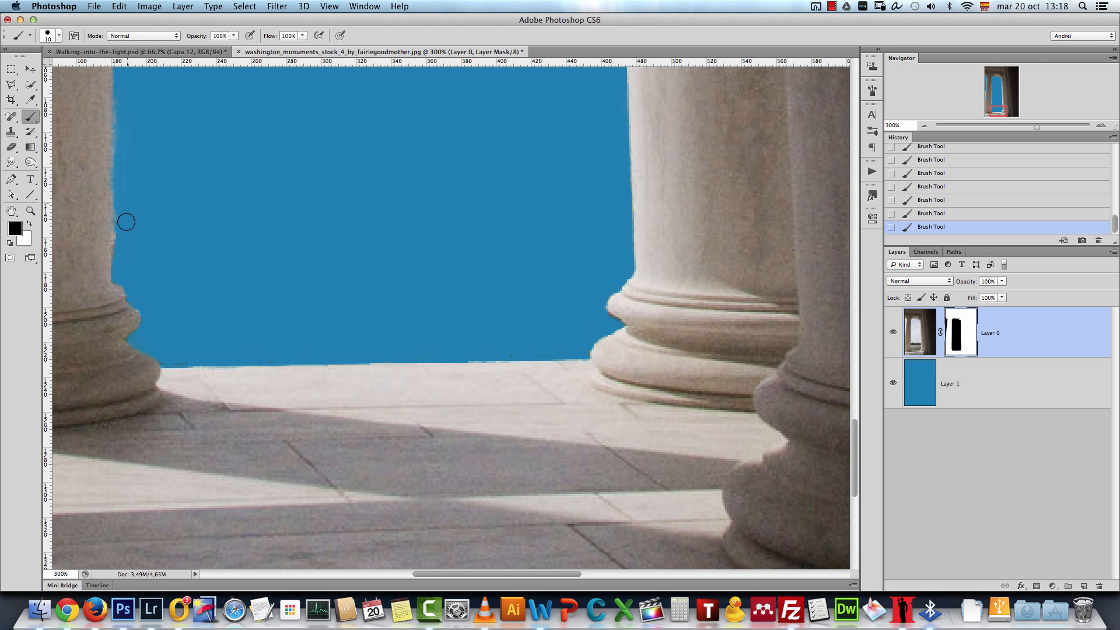
pyautogui.moveTo(208, 323); pyautogui.dragTo(692, 500)
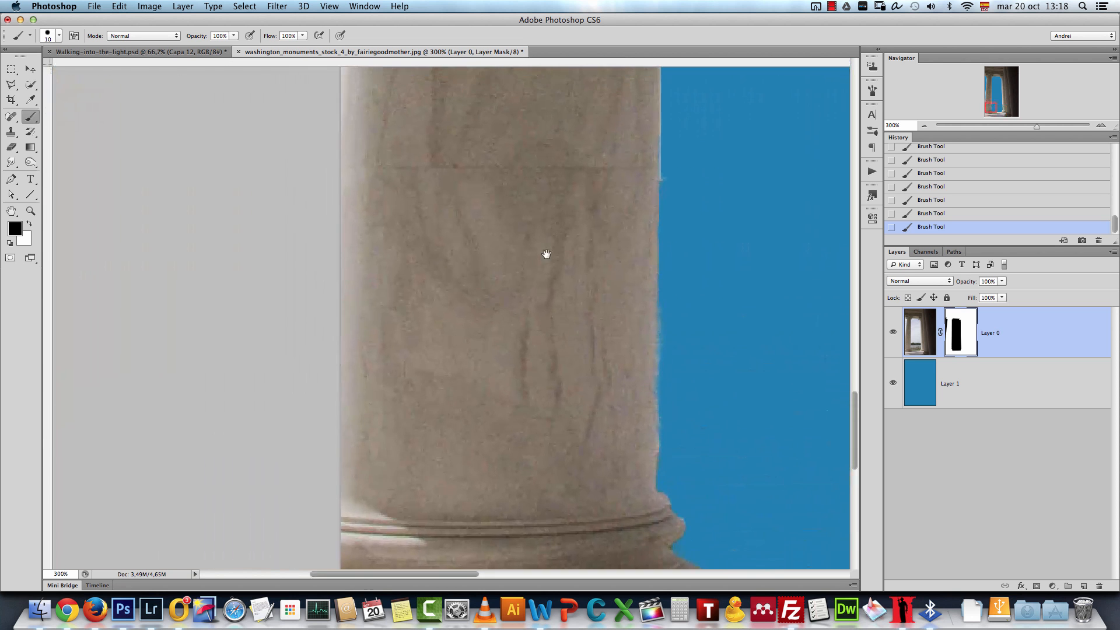
pyautogui.moveTo(533, 211); pyautogui.dragTo(579, 470)
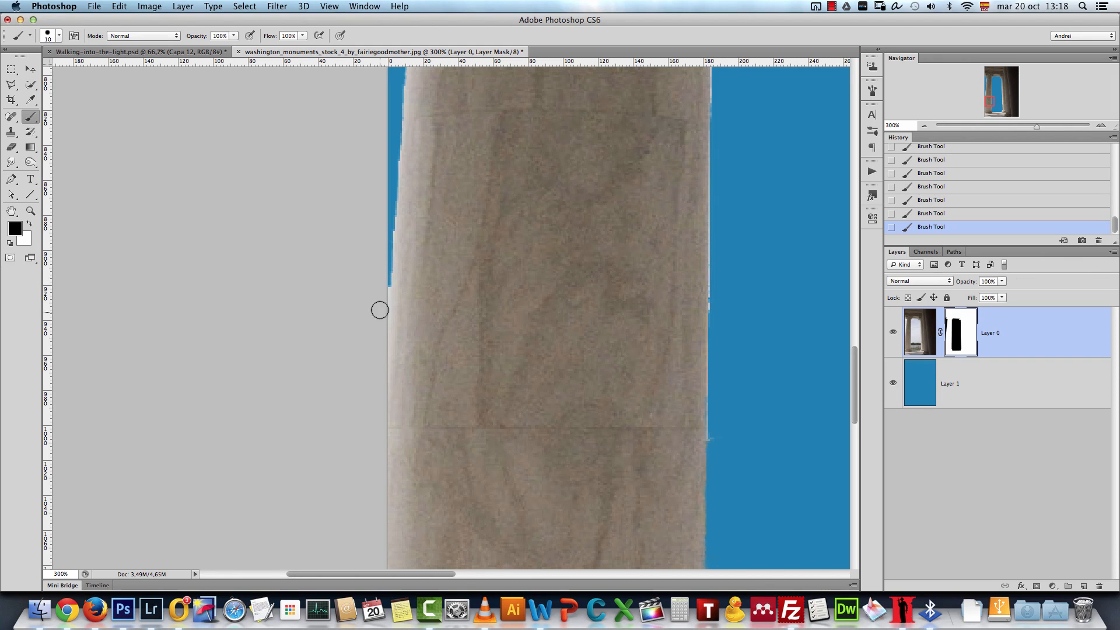
pyautogui.moveTo(379, 278); pyautogui.dragTo(380, 312)
pyautogui.moveTo(712, 227); pyautogui.dragTo(578, 298)
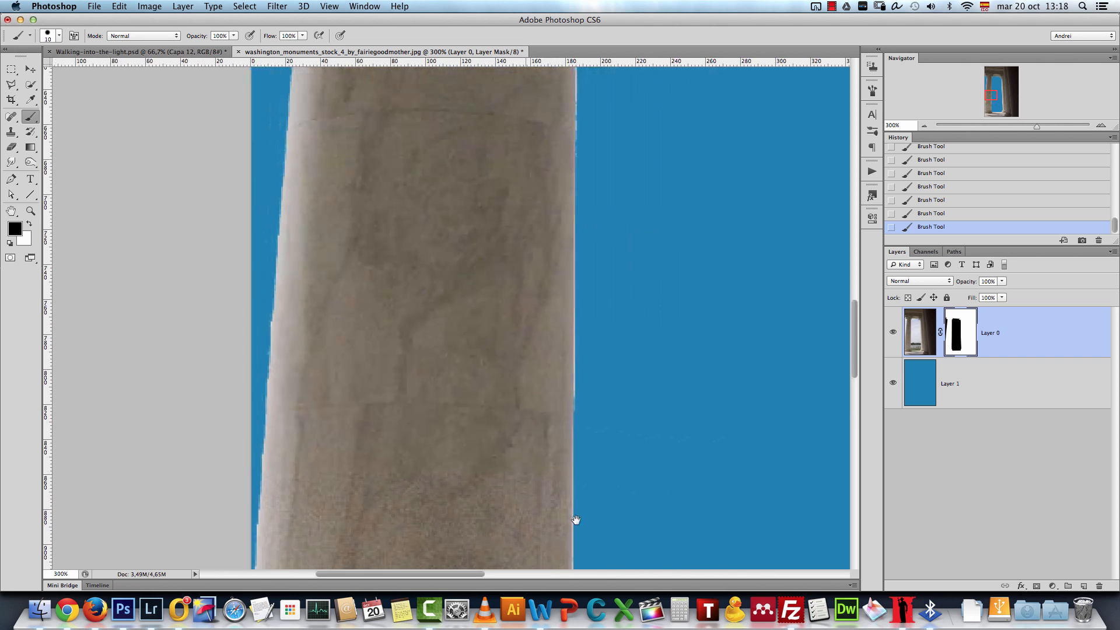
pyautogui.moveTo(607, 248); pyautogui.dragTo(581, 199)
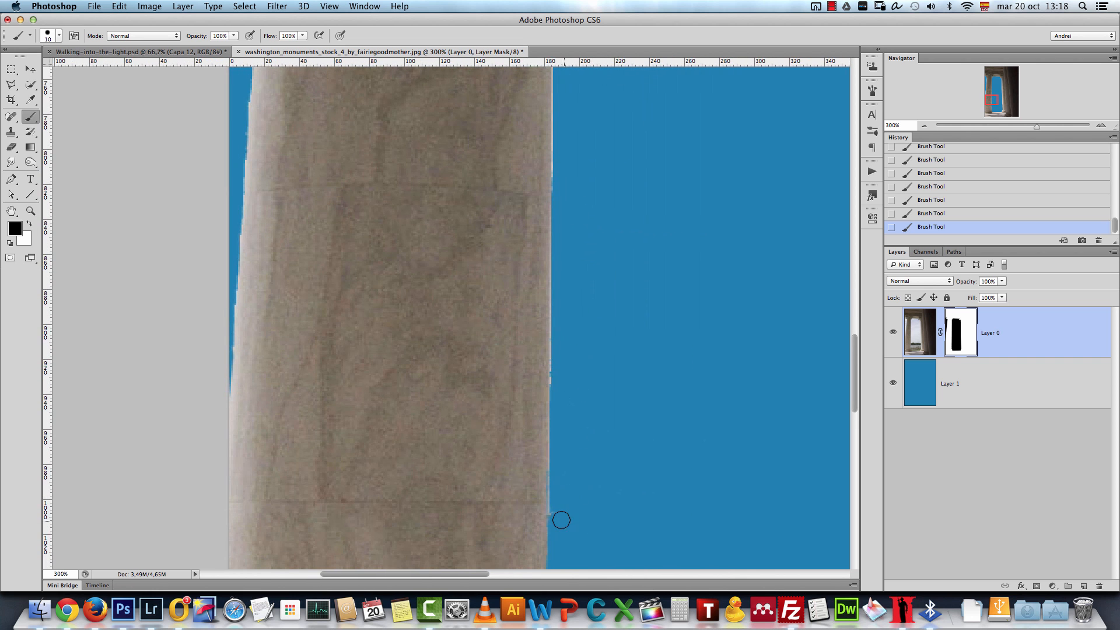
pyautogui.moveTo(601, 315); pyautogui.dragTo(580, 392)
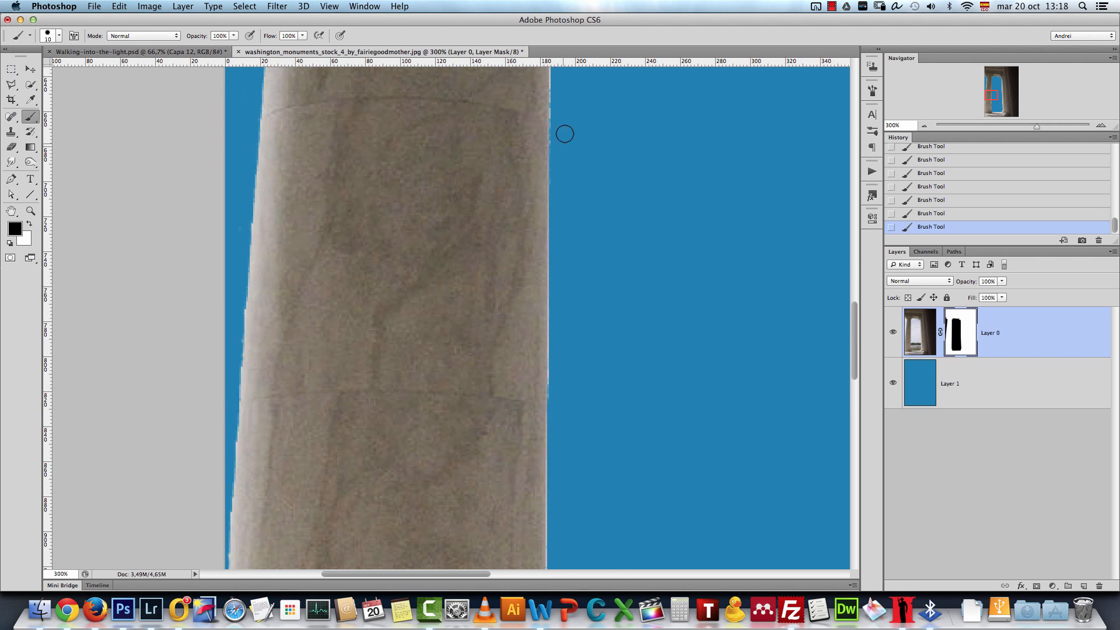
pyautogui.moveTo(355, 193); pyautogui.dragTo(386, 505)
pyautogui.moveTo(440, 197); pyautogui.dragTo(445, 273)
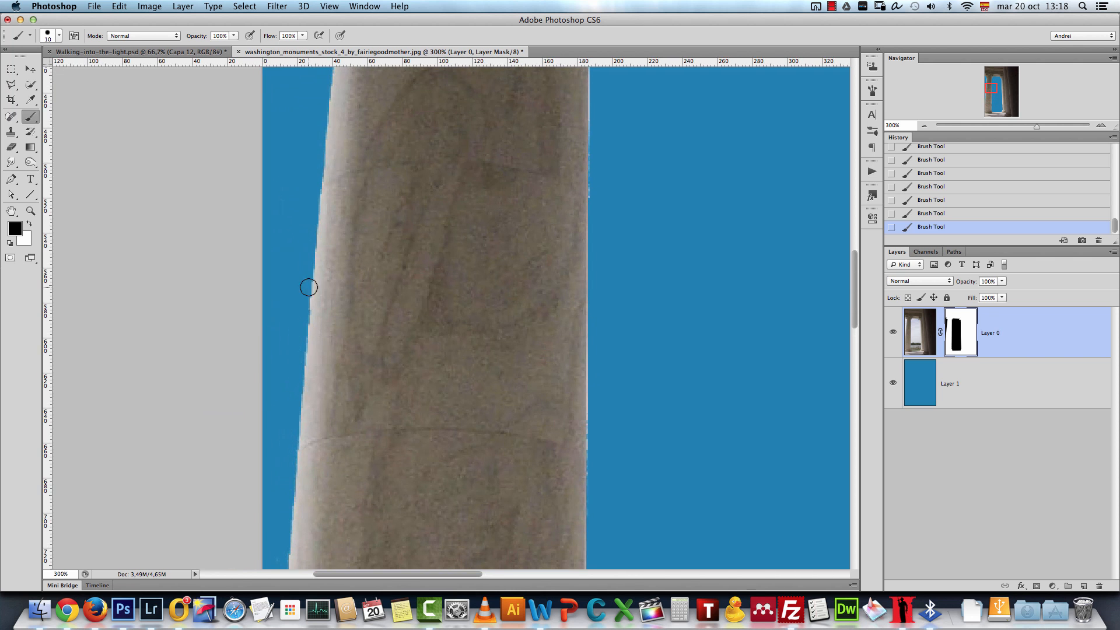
pyautogui.moveTo(302, 130); pyautogui.dragTo(435, 370)
pyautogui.moveTo(408, 302); pyautogui.dragTo(309, 237)
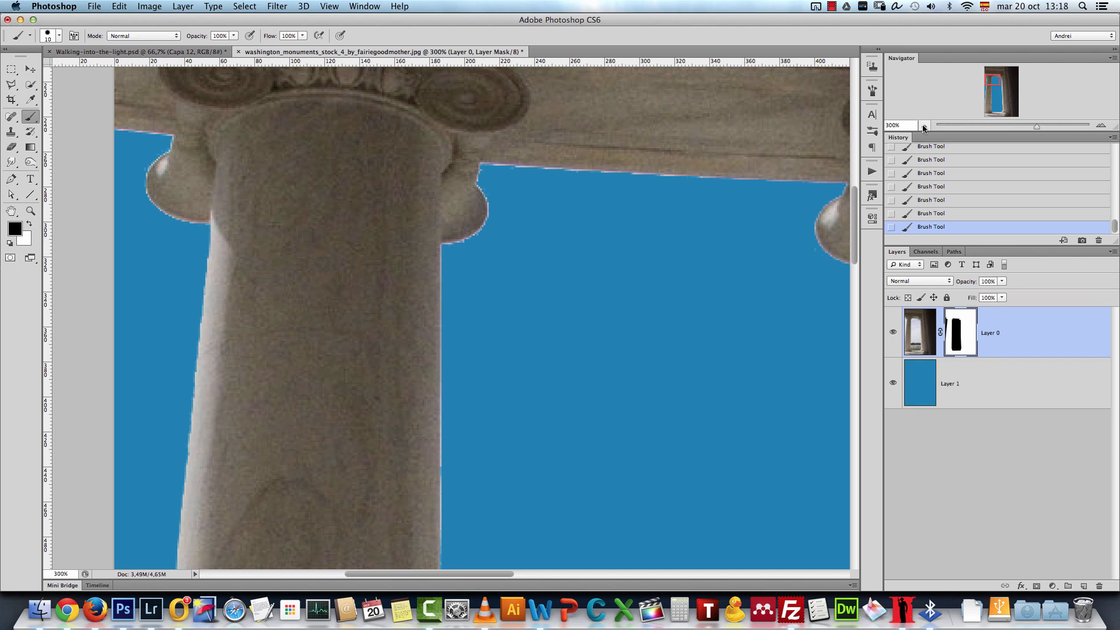
# Review the masked columns at 100% and look over the options available for Layer 0's mask.
pyautogui.click(924, 126)
pyautogui.click(923, 125)
pyautogui.rightClick(959, 325)
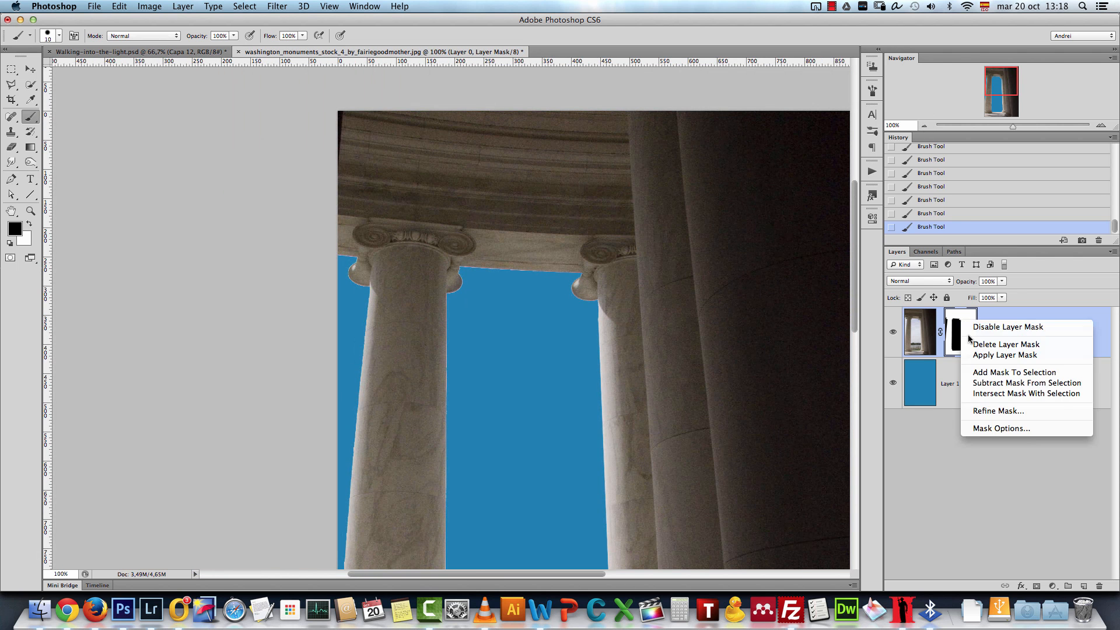
pyautogui.click(939, 334)
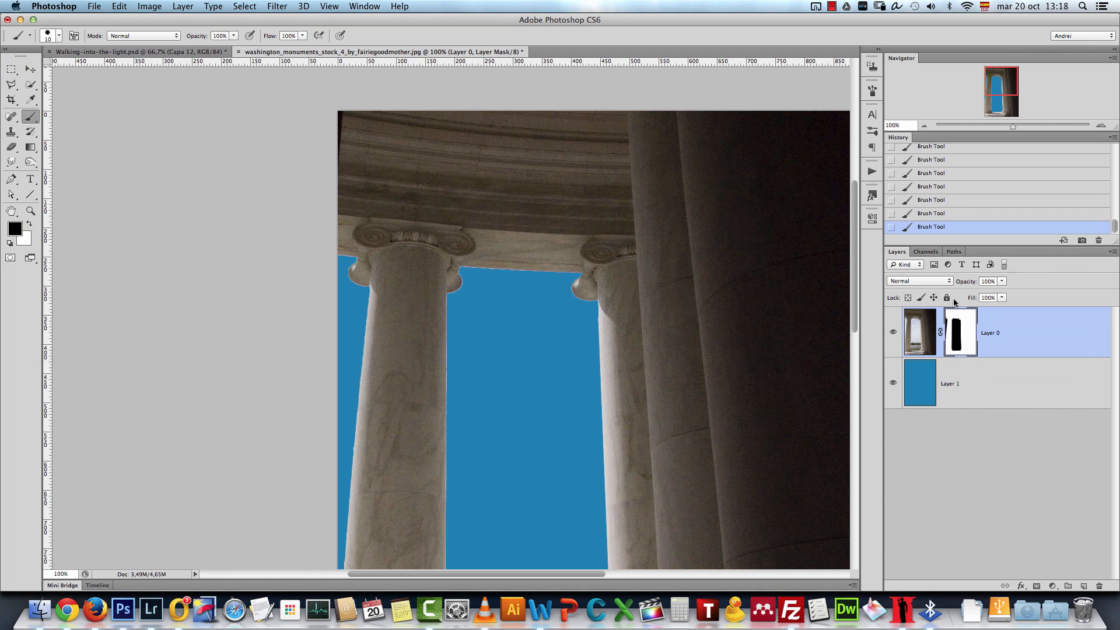
# Load Layer 0's mask as a selection of the columns and open Refine Edge for it.
pyautogui.moveTo(1015, 85); pyautogui.dragTo(1019, 91)
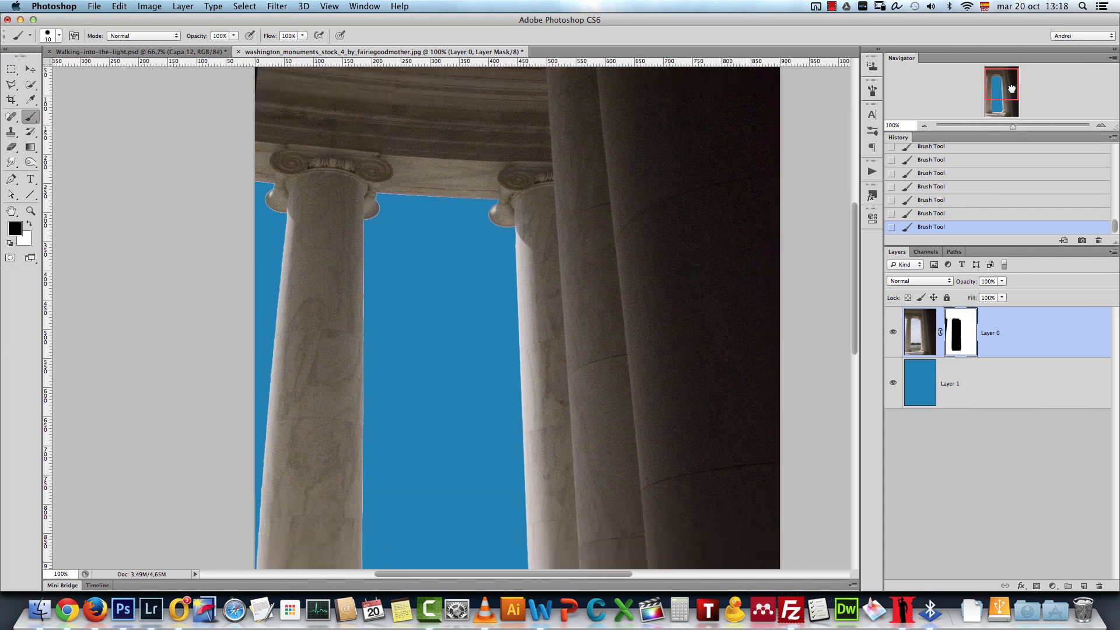
pyautogui.keyDown('ctrl'); pyautogui.click(960, 338); pyautogui.keyUp('ctrl')
pyautogui.hotkey('ctrl', 'shift', 'i')
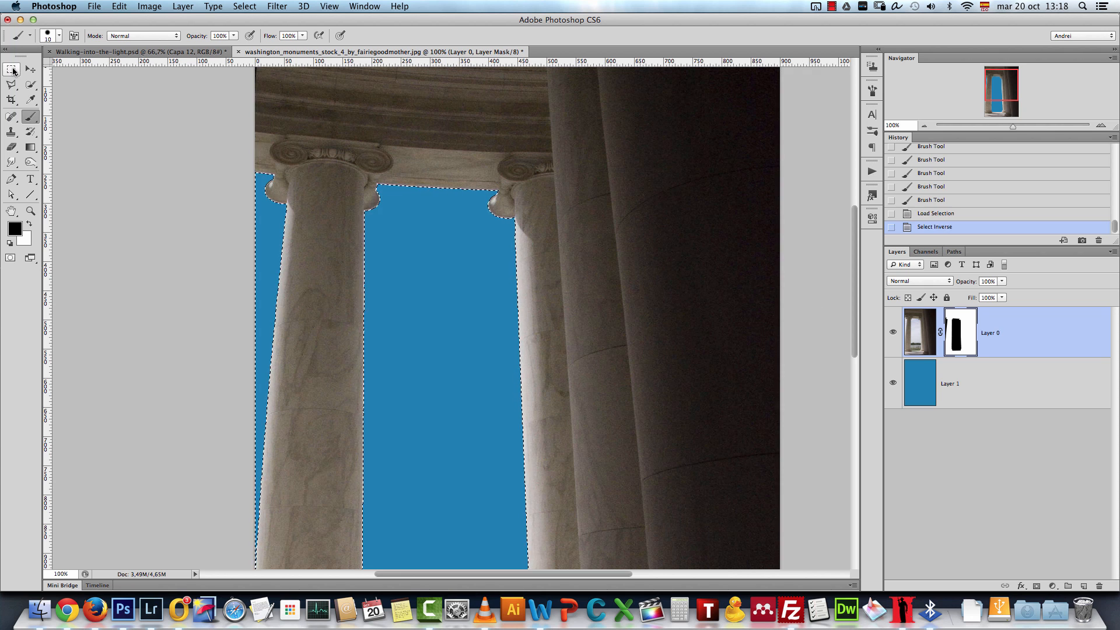
pyautogui.click(12, 70)
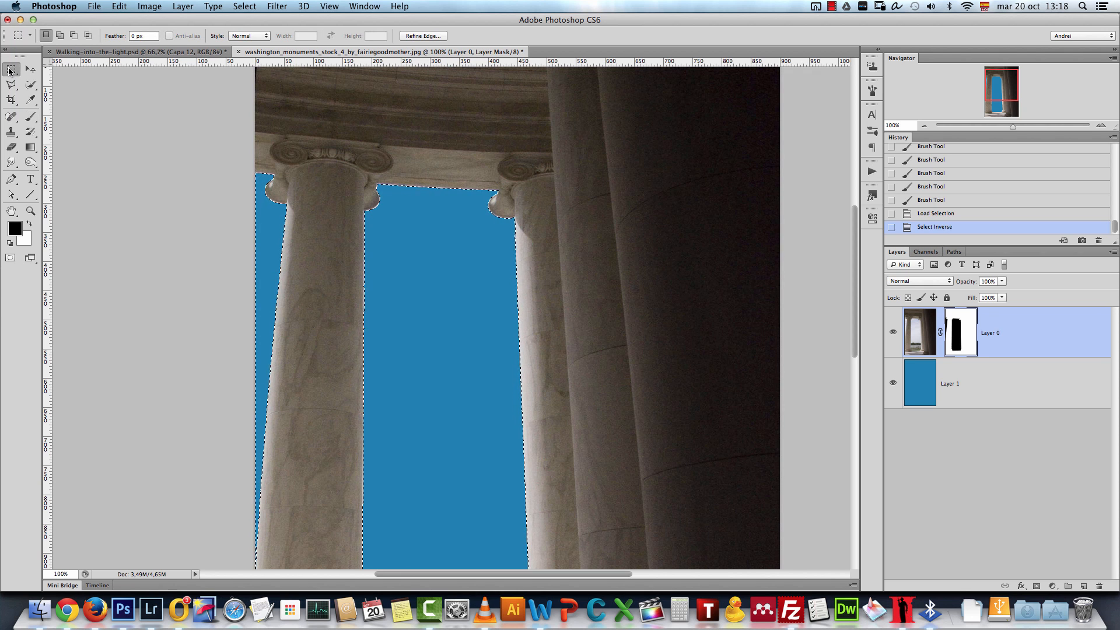
pyautogui.hotkey('ctrl', 'shift', 'i')
pyautogui.click(422, 36)
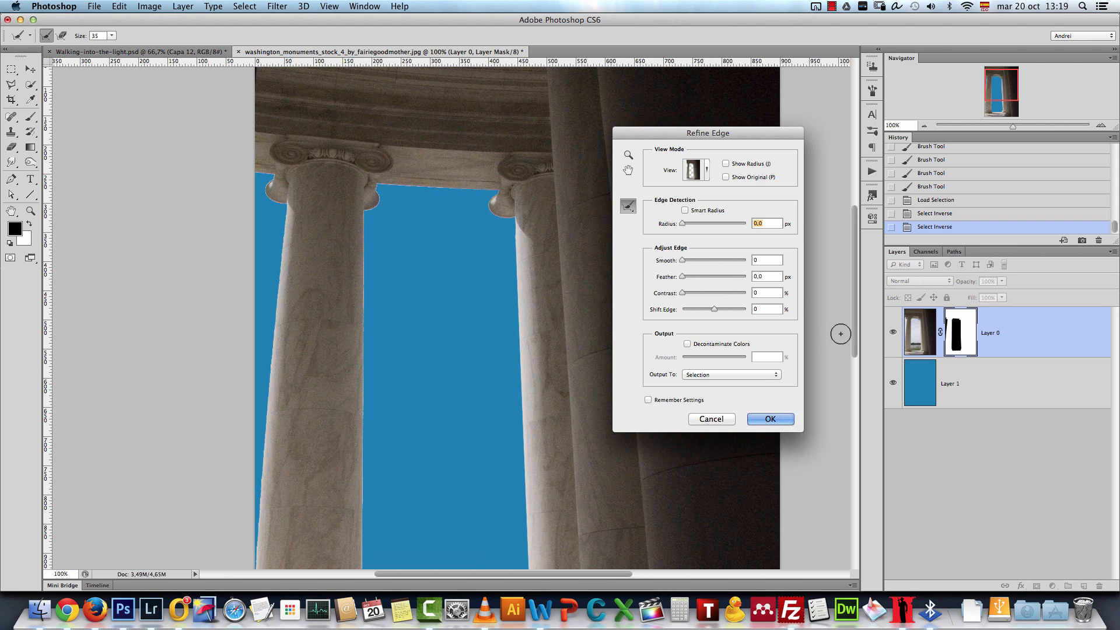
# Refine the column edges with Smooth 5, Feather 1.7 px, Contrast 33% and Shift Edge -22%.
pyautogui.scroll(2, 421, 195)
pyautogui.moveTo(417, 196); pyautogui.dragTo(479, 270)
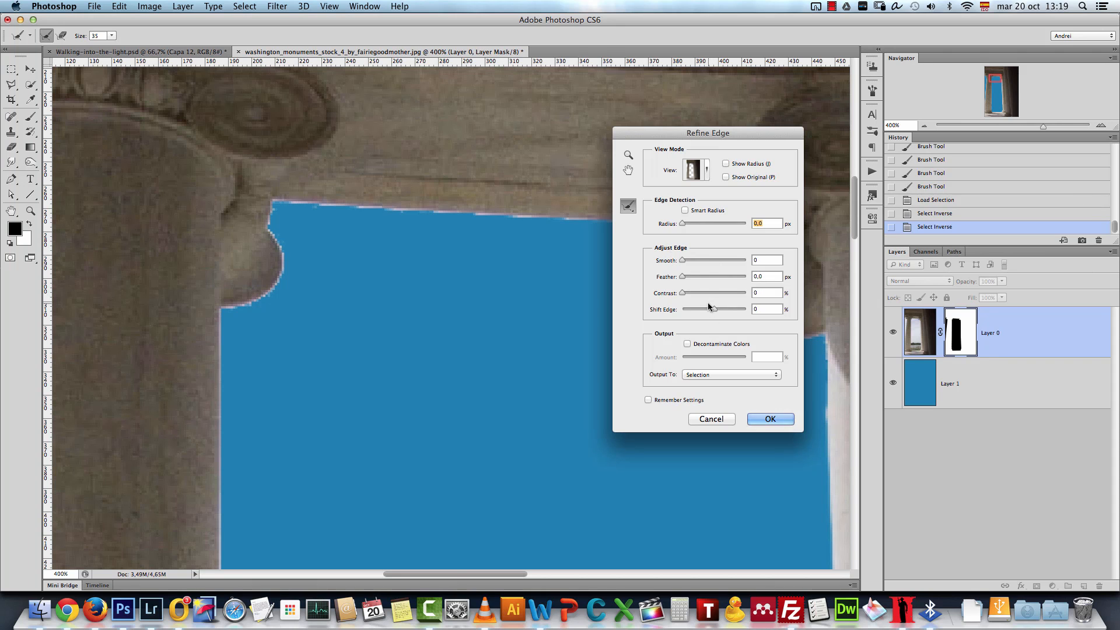
pyautogui.moveTo(715, 310); pyautogui.dragTo(712, 309)
pyautogui.moveTo(693, 279); pyautogui.dragTo(689, 280)
pyautogui.write('1')
pyautogui.moveTo(682, 295)
pyautogui.mouseDown()
pyautogui.moveTo(709, 301)
pyautogui.moveTo(702, 314)
pyautogui.moveTo(688, 286)
pyautogui.moveTo(703, 293)
pyautogui.mouseUp()
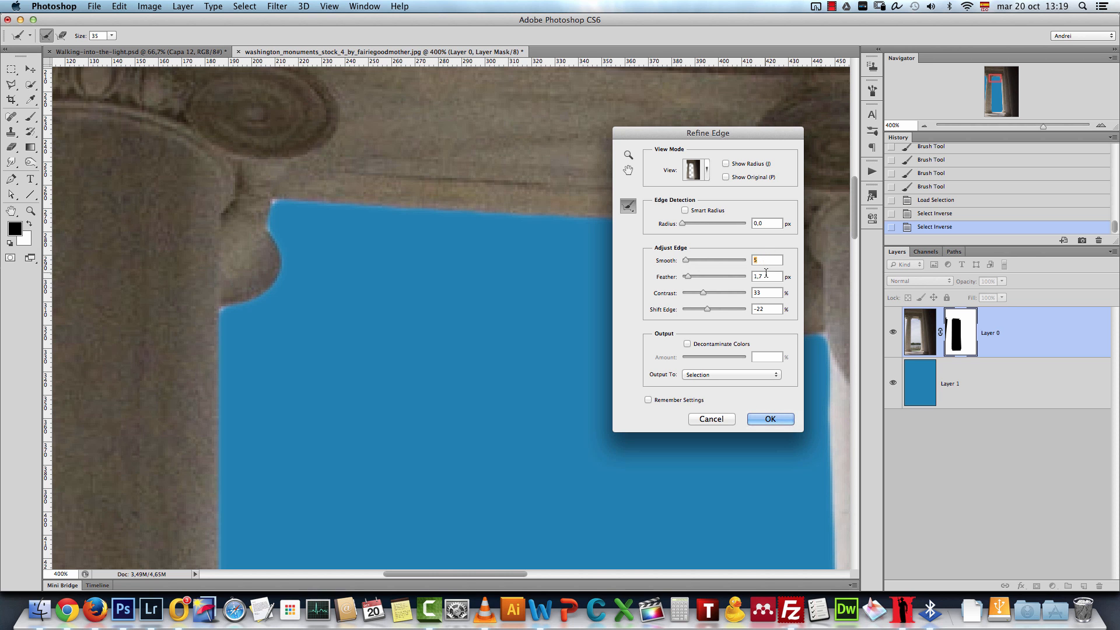
# Fine-tune the edge refinement to Feather 2.0 px, Contrast 44% and Shift Edge -25%, checking it along the left column.
pyautogui.moveTo(708, 309); pyautogui.dragTo(706, 311)
pyautogui.moveTo(688, 278); pyautogui.dragTo(689, 283)
pyautogui.moveTo(263, 338); pyautogui.dragTo(373, 216)
pyautogui.moveTo(371, 399); pyautogui.dragTo(374, 384)
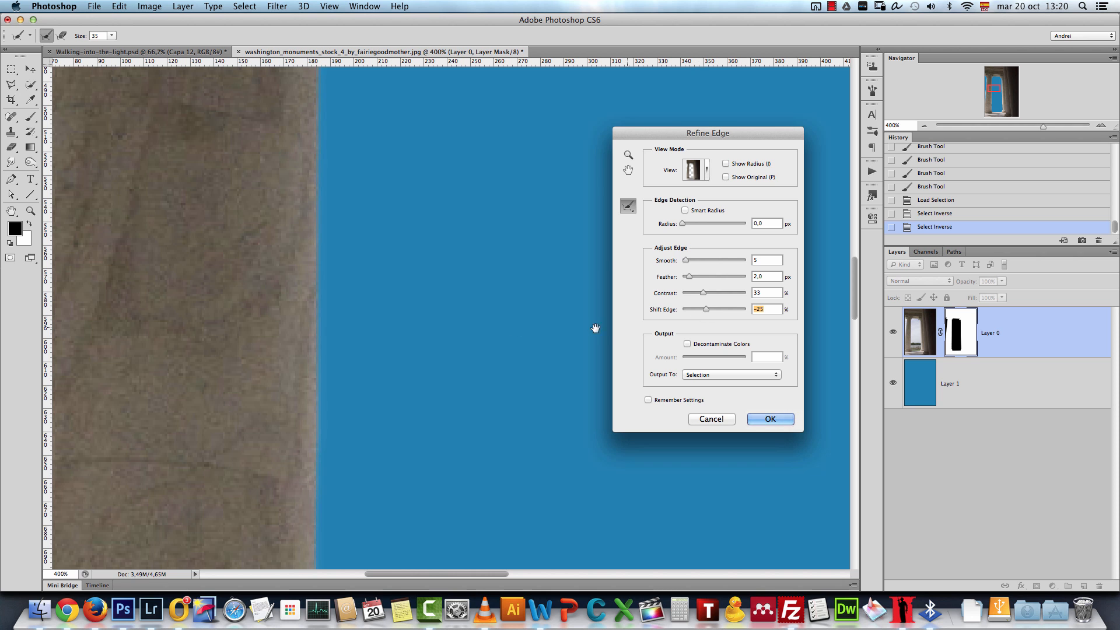
pyautogui.moveTo(703, 294); pyautogui.dragTo(708, 294)
pyautogui.moveTo(460, 333); pyautogui.dragTo(430, 325)
pyautogui.moveTo(708, 294); pyautogui.dragTo(730, 297)
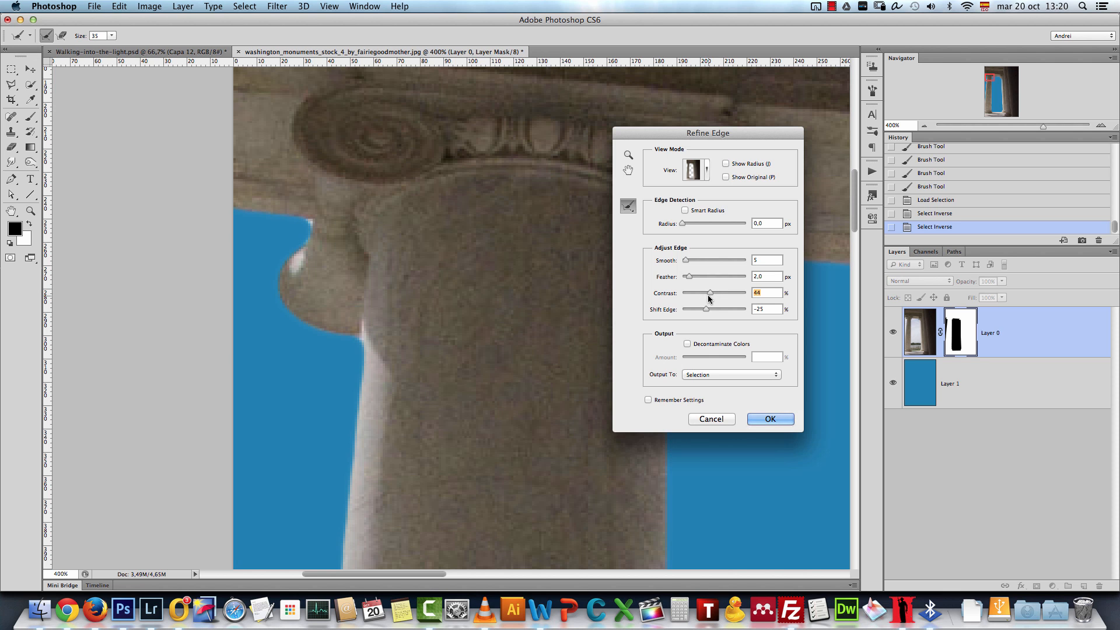
# Examine the refined edge around both columns' capitals, shafts and bases.
pyautogui.moveTo(547, 474); pyautogui.dragTo(213, 393)
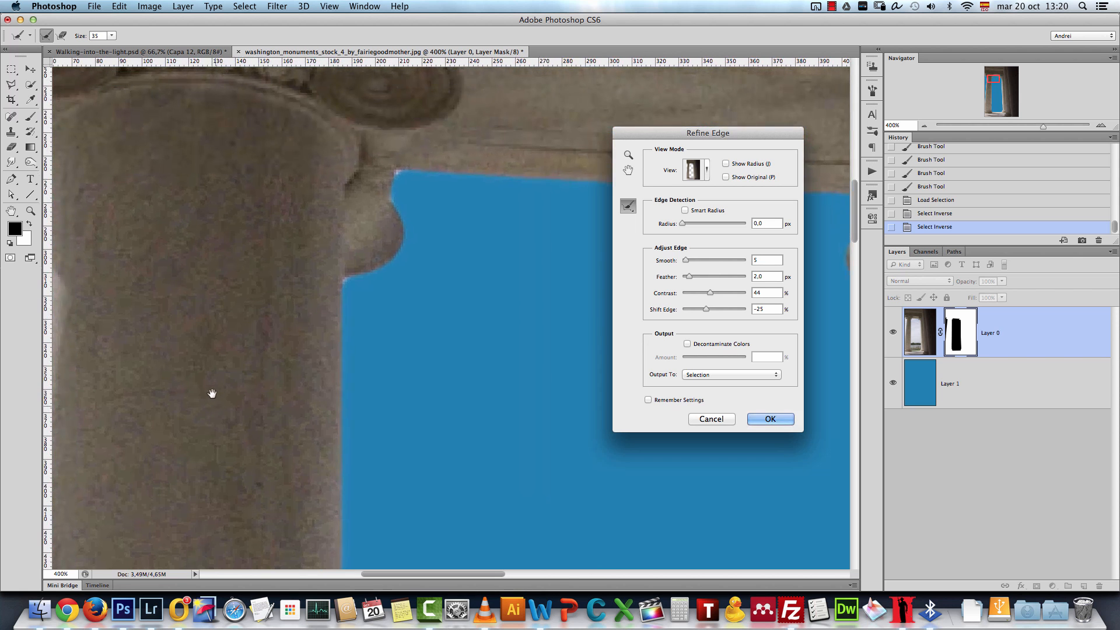
pyautogui.hscroll(10, 432, 377)
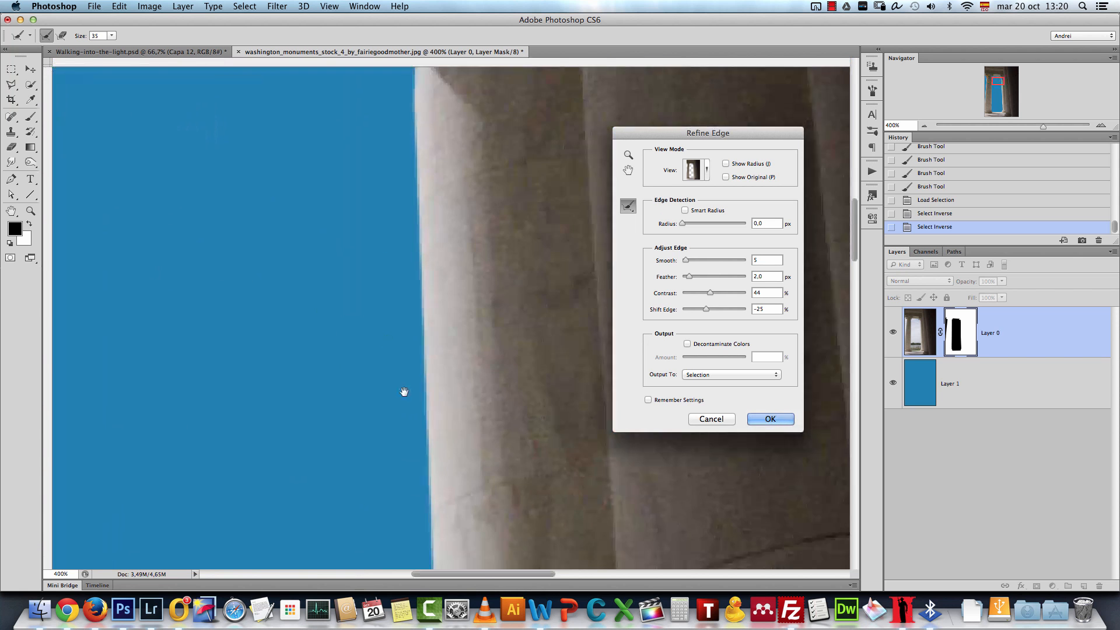
pyautogui.hscroll(-5, 378, 482)
pyautogui.scroll(8, 310, 225)
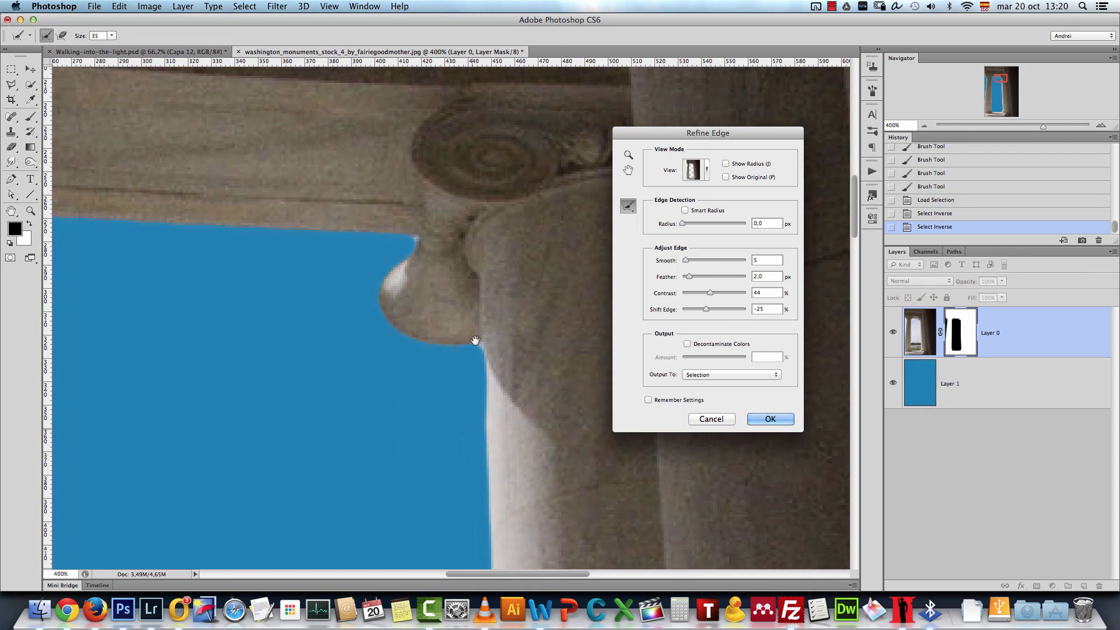
pyautogui.scroll(-8, 468, 467)
pyautogui.hscroll(3, 468, 467)
pyautogui.scroll(-5, 439, 429)
pyautogui.scroll(-10, 448, 233)
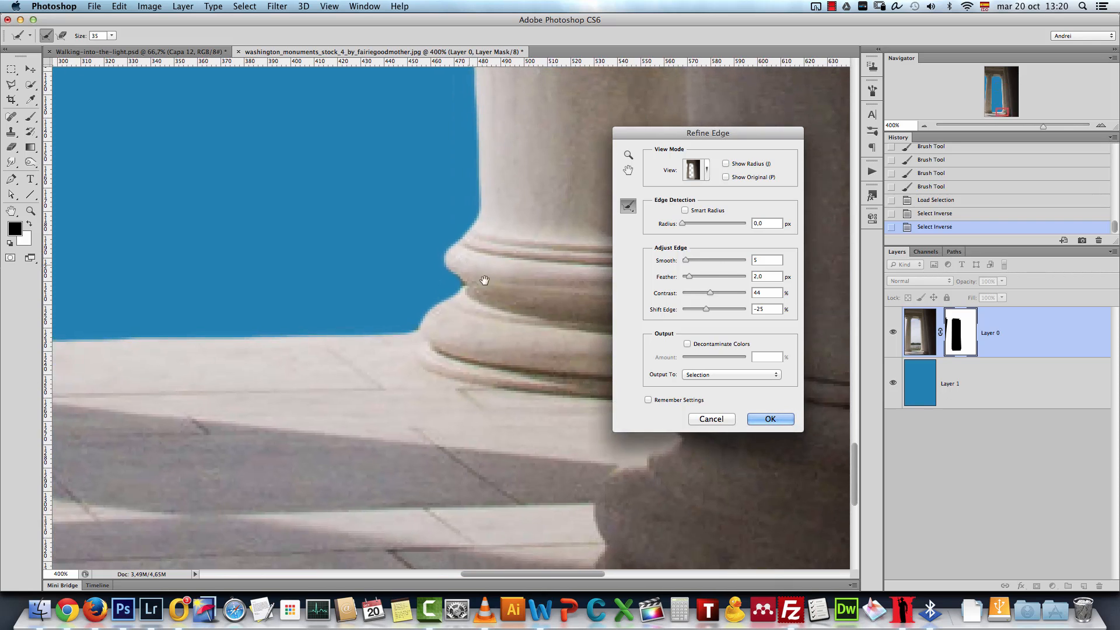
pyautogui.hscroll(-2, 275, 380)
pyautogui.hscroll(-10, 275, 380)
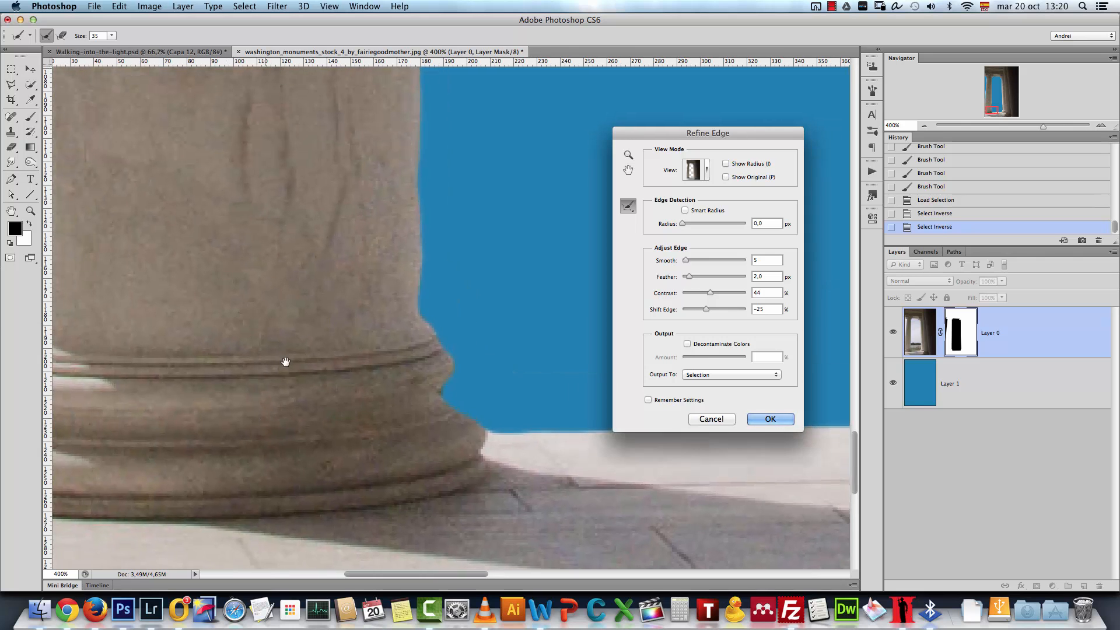
# Output the refined edge to the layer mask and apply it.
pyautogui.click(703, 376)
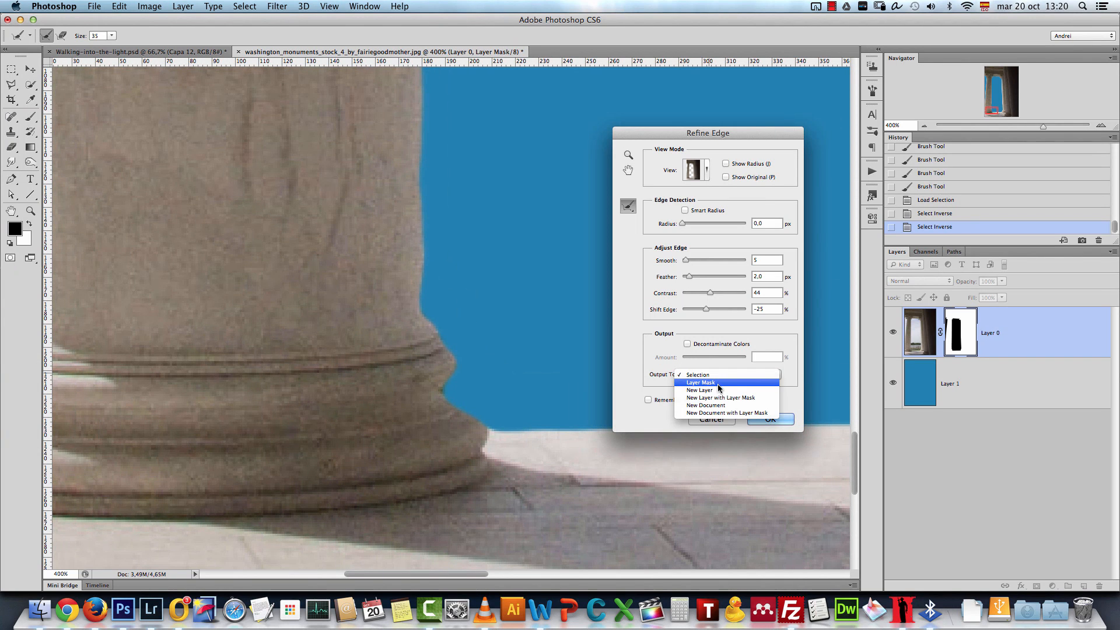
pyautogui.click(718, 383)
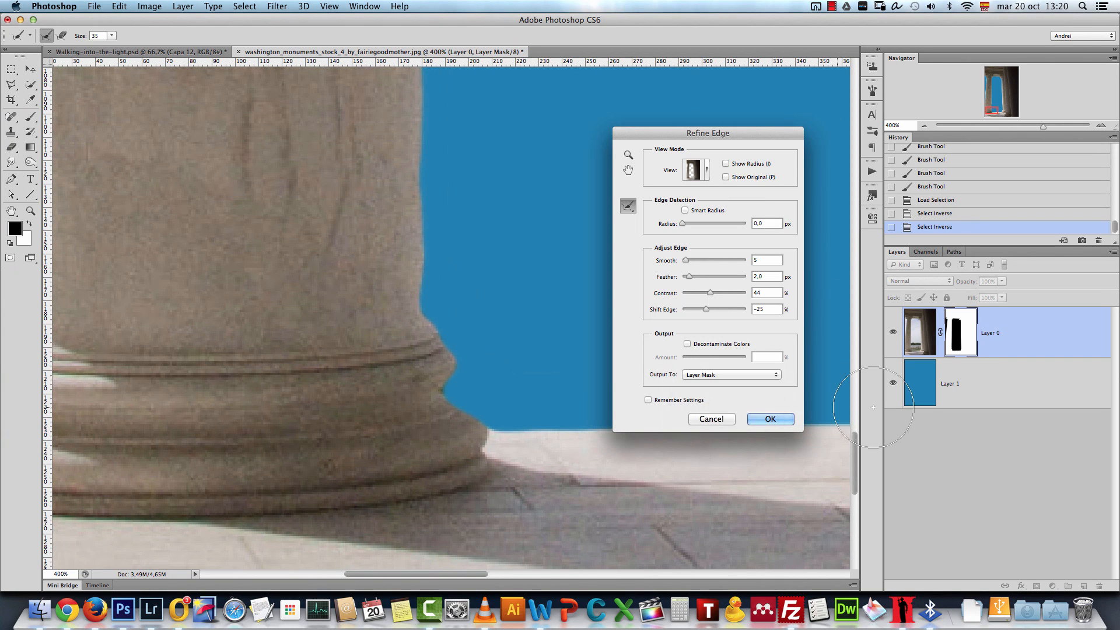
pyautogui.click(779, 419)
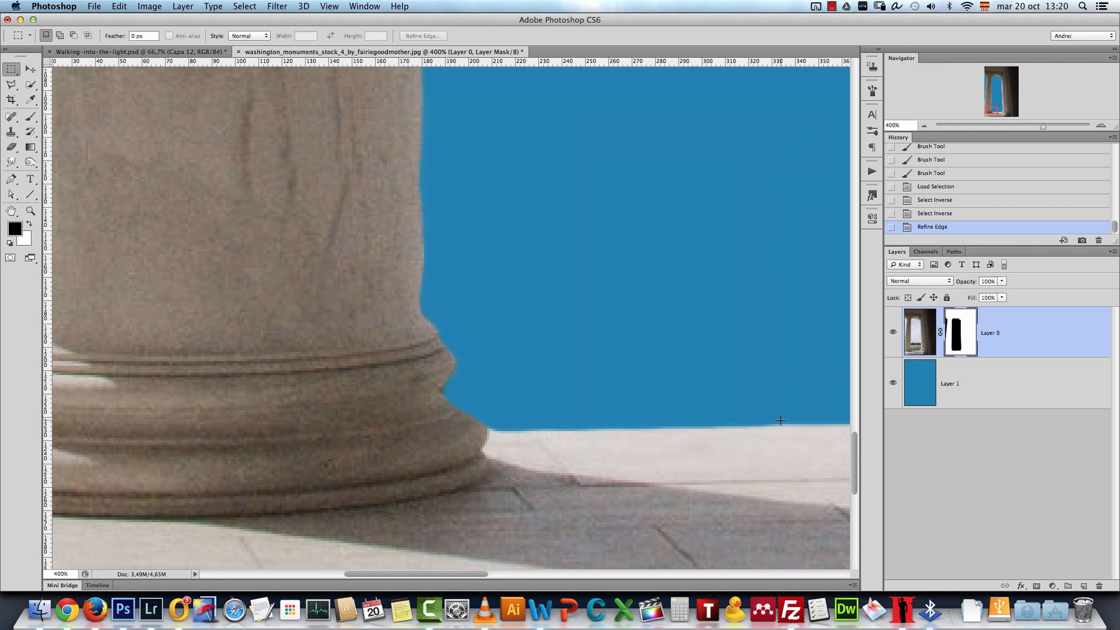
# Shrink the brush and paint out the leftover specks on the mask above and below the right-hand column's capital scroll.
pyautogui.moveTo(1000, 108)
pyautogui.mouseDown()
pyautogui.moveTo(1001, 74)
pyautogui.moveTo(1004, 89)
pyautogui.mouseUp()
pyautogui.moveTo(595, 199); pyautogui.dragTo(597, 384)
pyautogui.press('b')
pyautogui.moveTo(529, 263); pyautogui.dragTo(575, 387)
pyautogui.rightClick(555, 172)
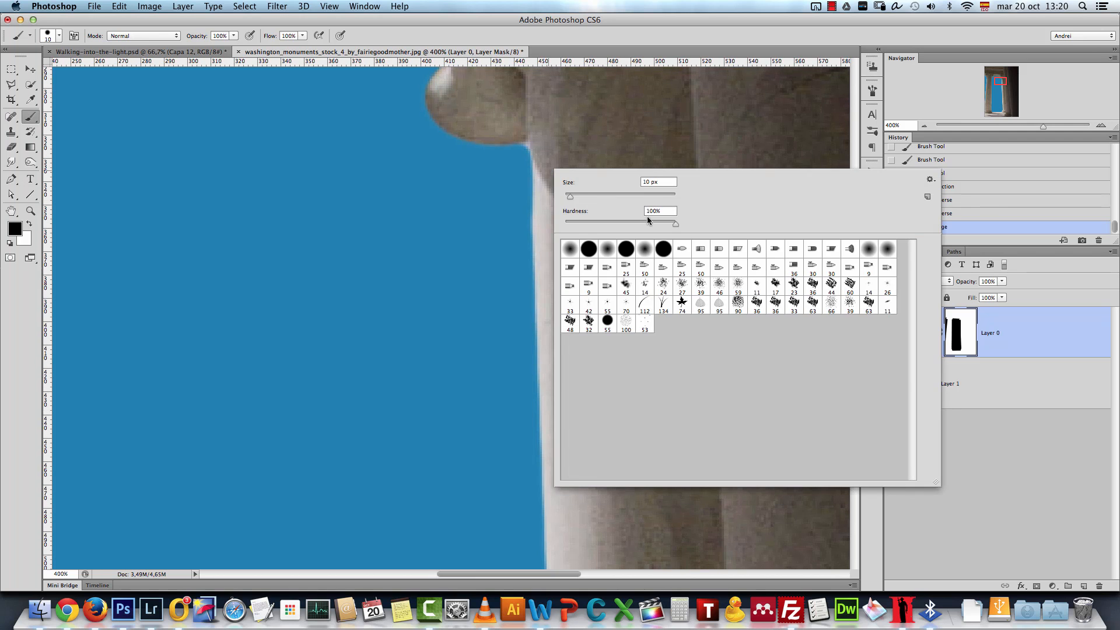
pyautogui.moveTo(672, 225); pyautogui.dragTo(674, 227)
pyautogui.press('Return')
pyautogui.press('[')
pyautogui.press('[')
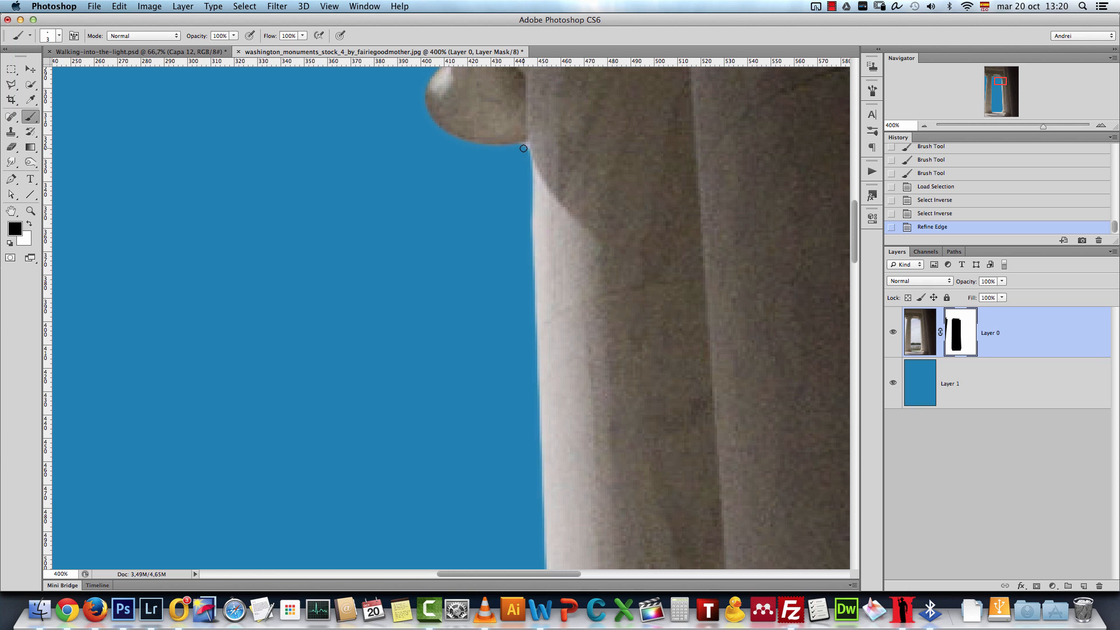
pyautogui.click(526, 147)
pyautogui.moveTo(505, 117); pyautogui.dragTo(595, 392)
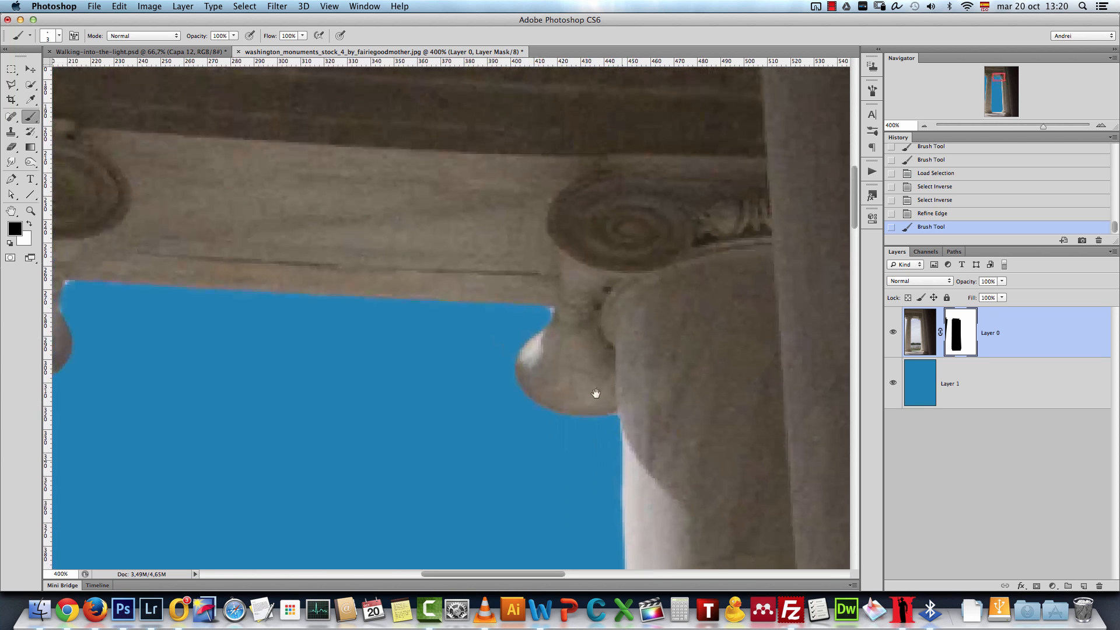
pyautogui.click(546, 309)
# Paint out the leftover light specks on the mask in the corners around both sides of the left column's capital.
pyautogui.moveTo(351, 350); pyautogui.dragTo(752, 365)
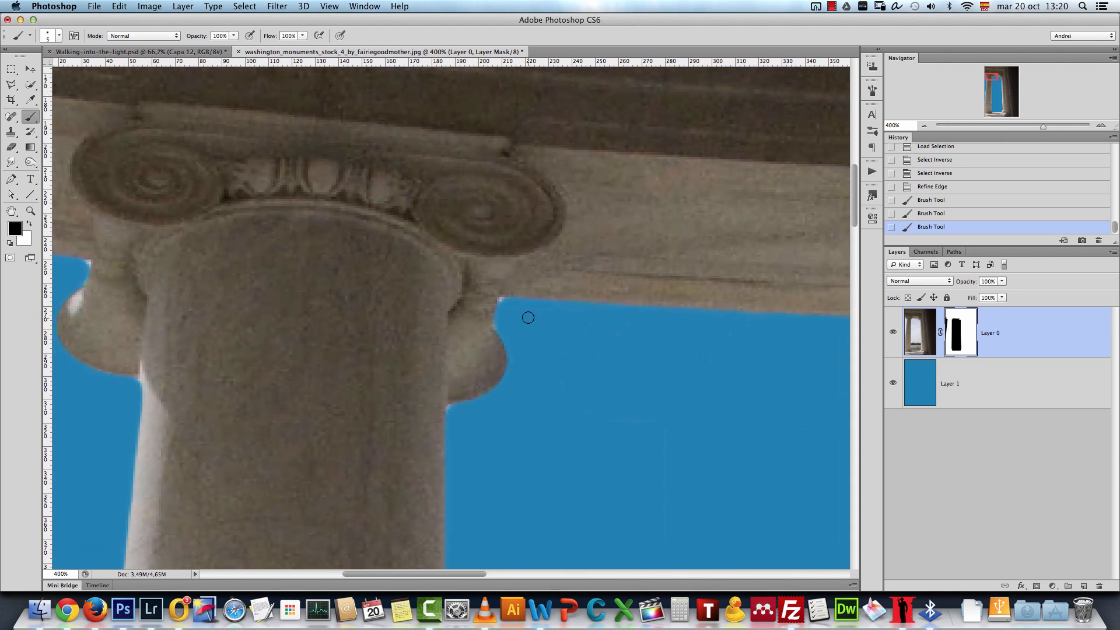
pyautogui.click(505, 305)
pyautogui.click(506, 307)
pyautogui.click(488, 376)
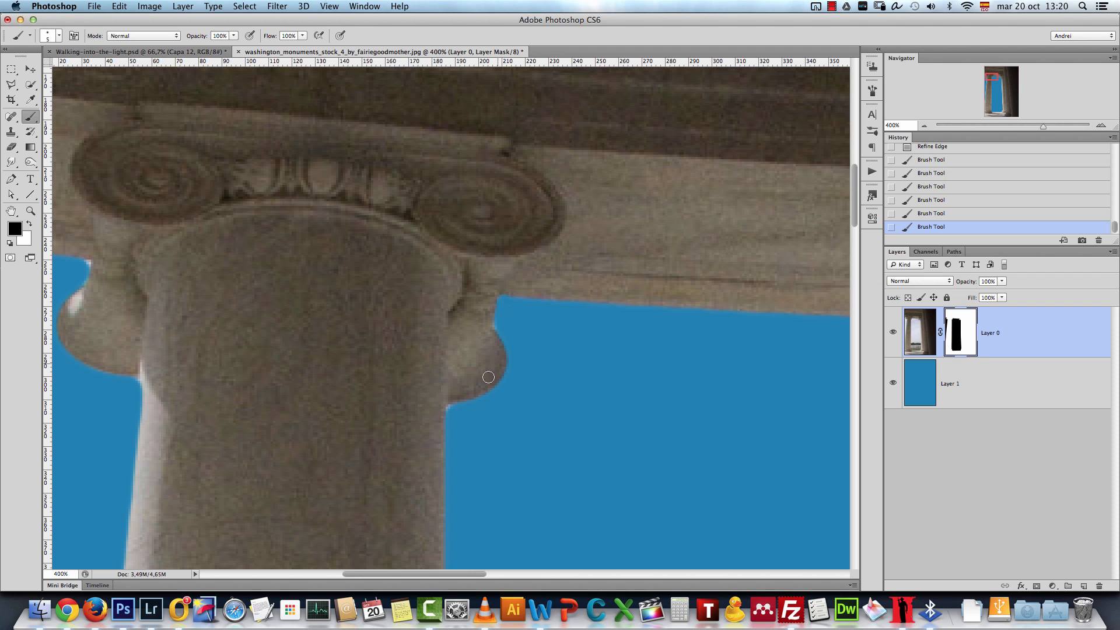
pyautogui.click(458, 417)
pyautogui.moveTo(215, 342); pyautogui.dragTo(565, 393)
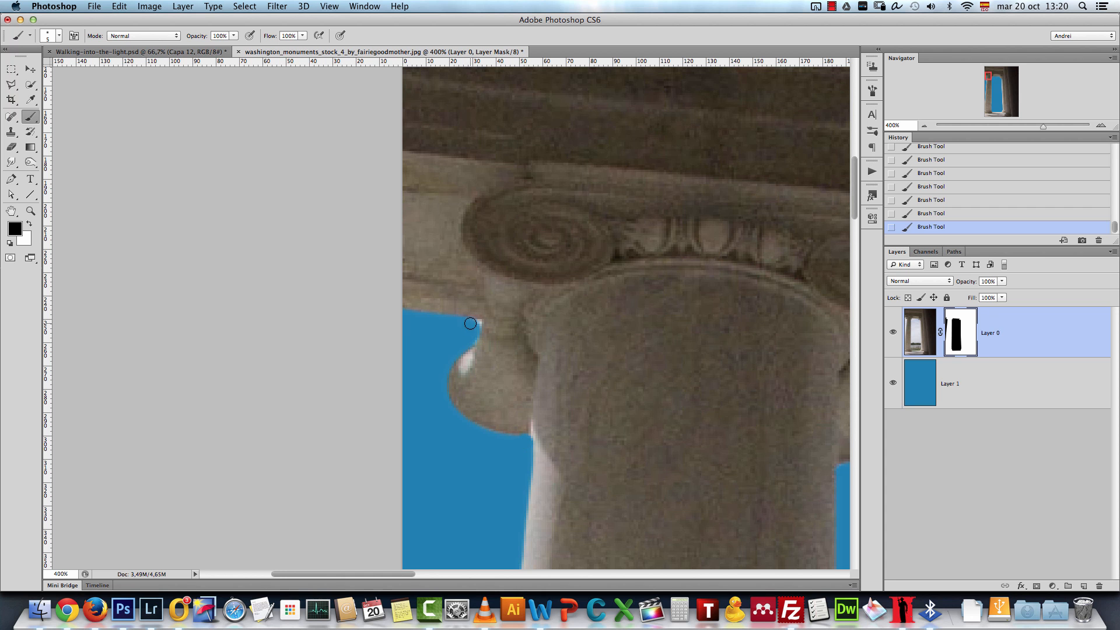
pyautogui.moveTo(662, 398); pyautogui.dragTo(315, 312)
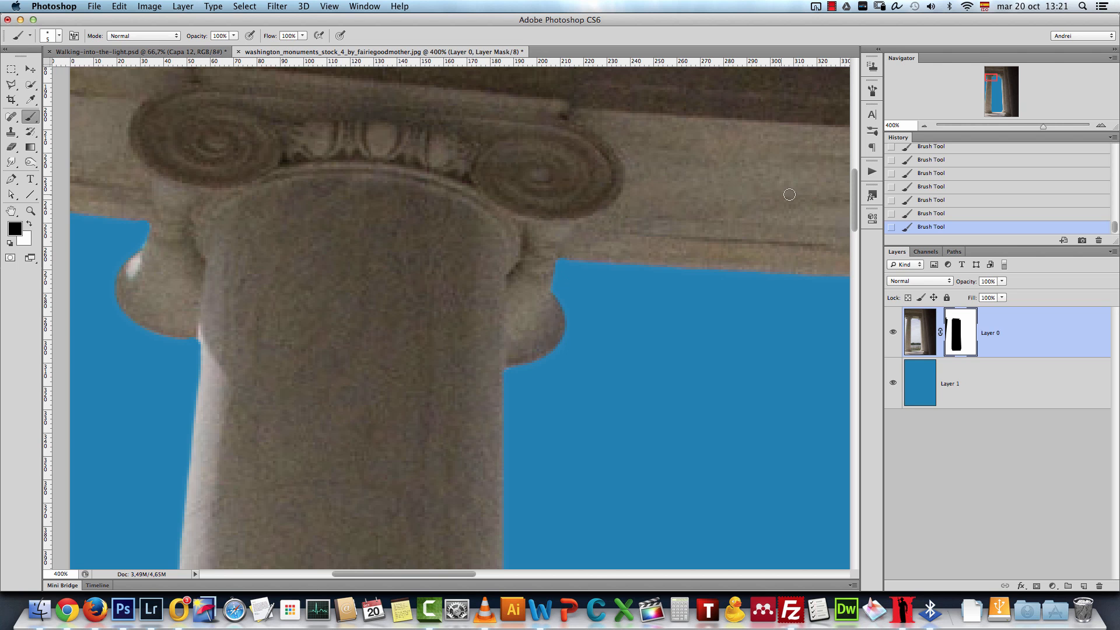
# Try a 6 px brush stroke on the mask along the left column's outer edge at the image border, and undo it.
pyautogui.press('super+1')
pyautogui.moveTo(630, 364); pyautogui.dragTo(525, 168)
pyautogui.moveTo(498, 420); pyautogui.dragTo(642, 383)
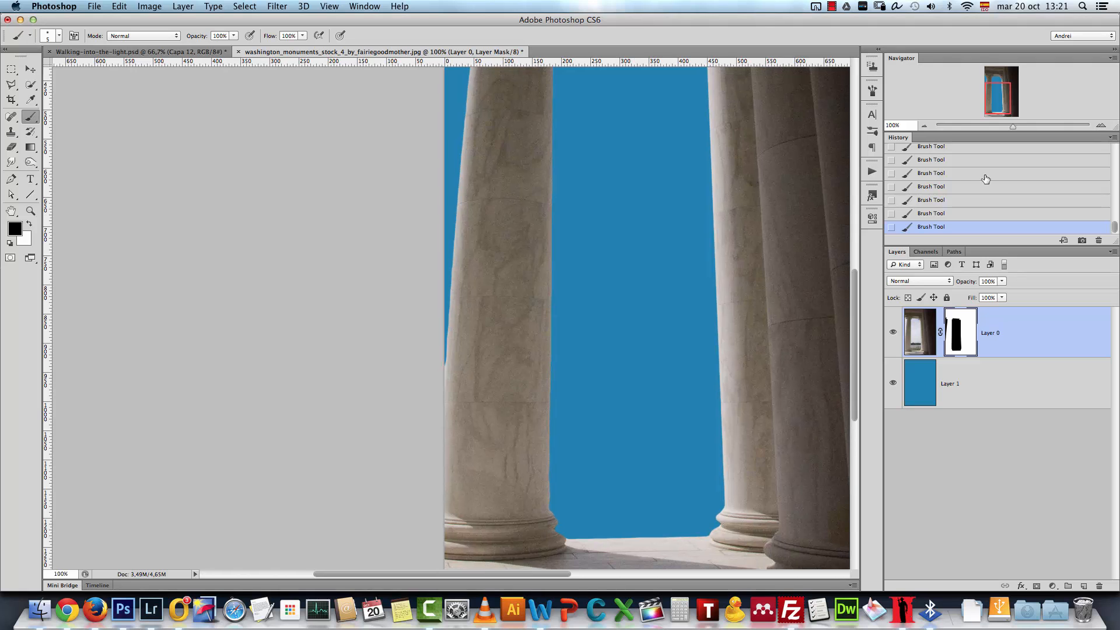
pyautogui.click(1100, 126)
pyautogui.click(1100, 126)
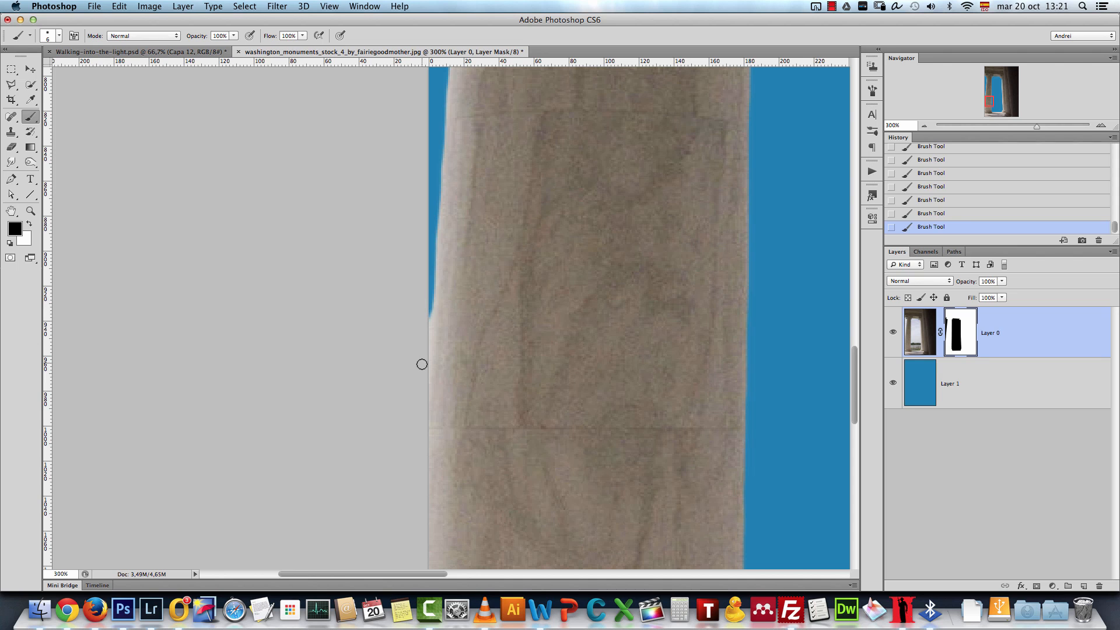
pyautogui.moveTo(422, 365); pyautogui.dragTo(423, 369)
pyautogui.press('super+z')
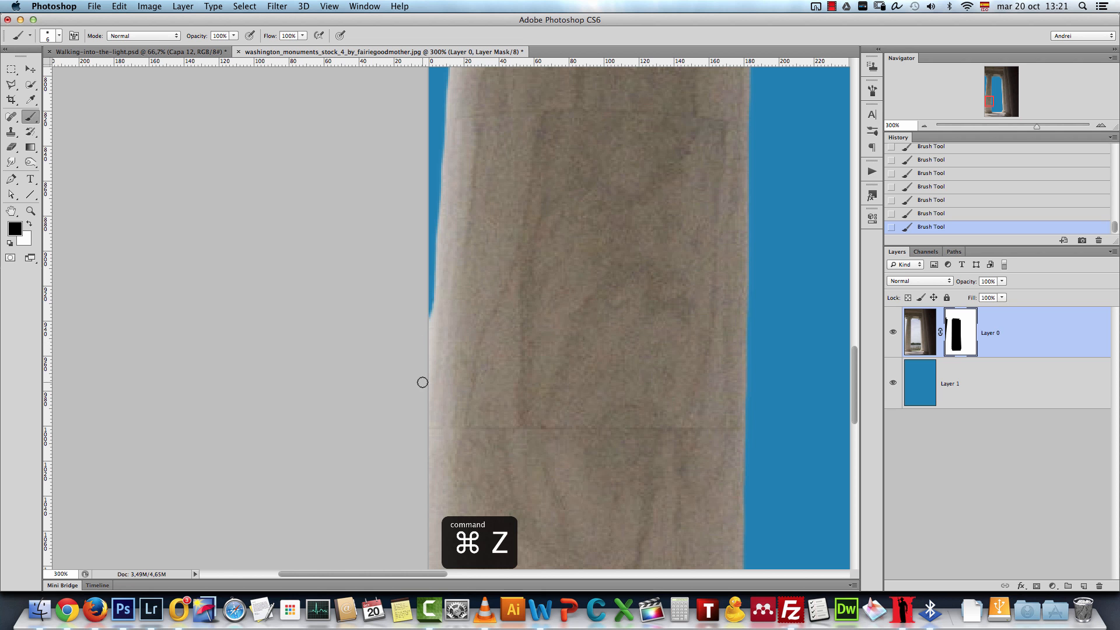
# Delete the blue Layer 1 and rename Layer 0 as columns.
pyautogui.press('super+1')
pyautogui.moveTo(655, 400); pyautogui.dragTo(513, 500)
pyautogui.moveTo(1067, 386); pyautogui.dragTo(1099, 586)
pyautogui.moveTo(534, 230); pyautogui.dragTo(552, 368)
pyautogui.doubleClick(991, 332)
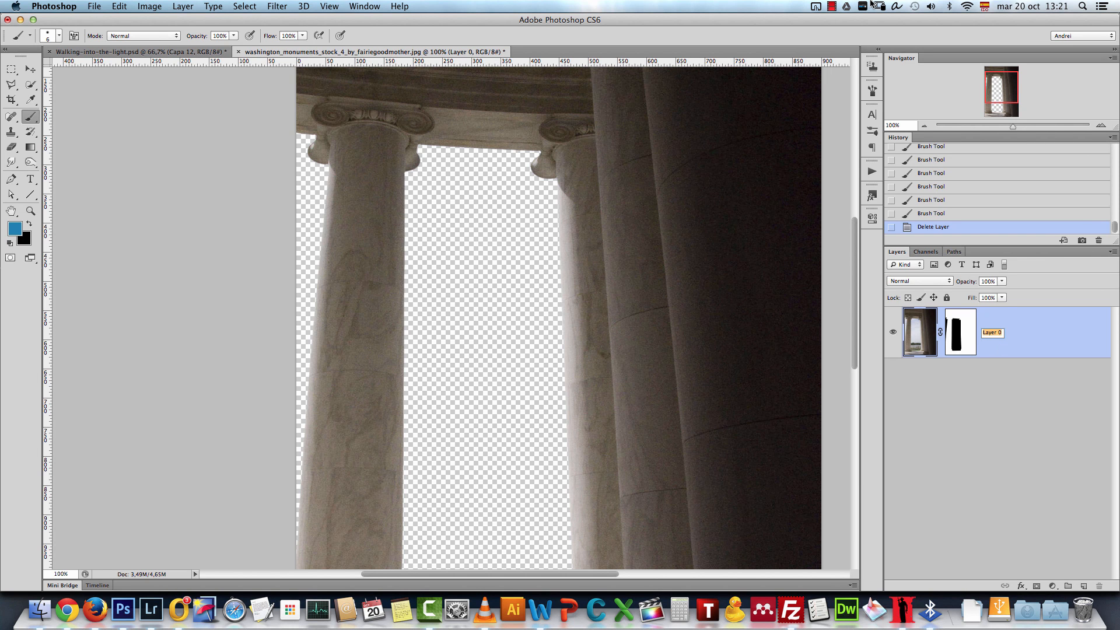
pyautogui.write('columns')
pyautogui.press('Return')
# Select the dark sliver at the image's upper-left corner with the Lasso tool.
pyautogui.click(924, 125)
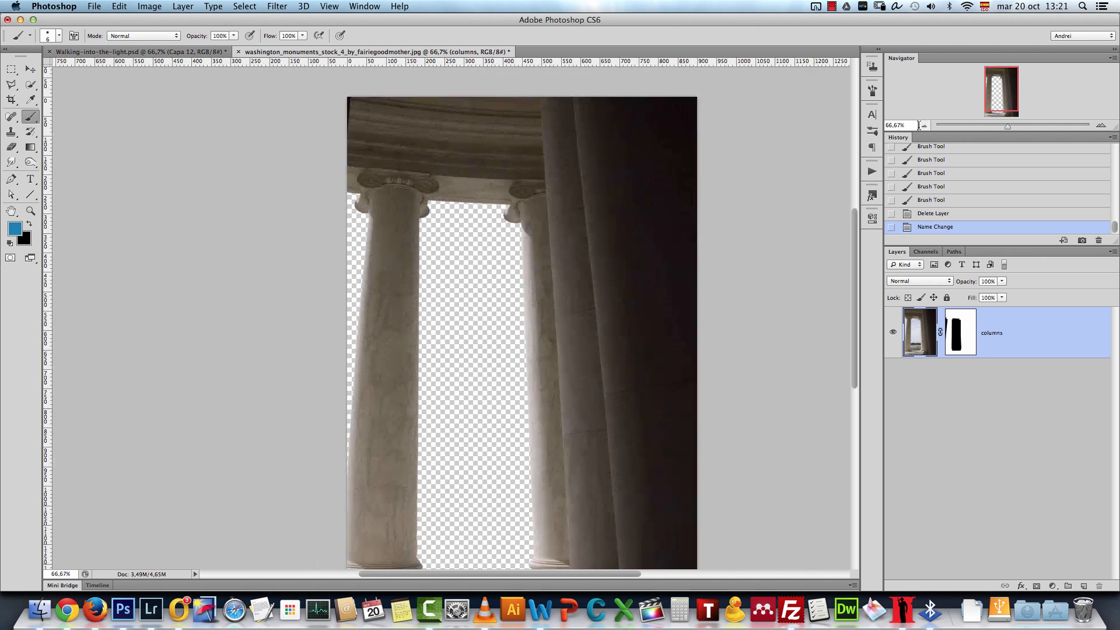
pyautogui.click(1100, 125)
pyautogui.click(1101, 126)
pyautogui.moveTo(995, 89); pyautogui.dragTo(996, 75)
pyautogui.moveTo(318, 177); pyautogui.dragTo(492, 280)
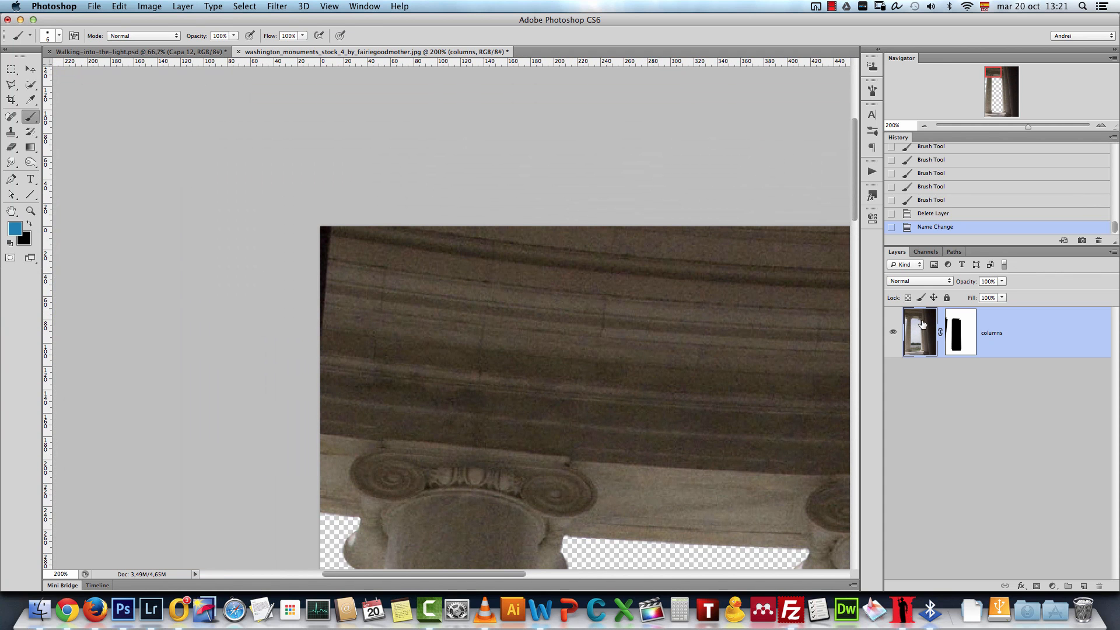
pyautogui.click(11, 84)
pyautogui.moveTo(11, 86)
pyautogui.mouseDown()
pyautogui.moveTo(68, 95)
pyautogui.moveTo(64, 83)
pyautogui.mouseUp()
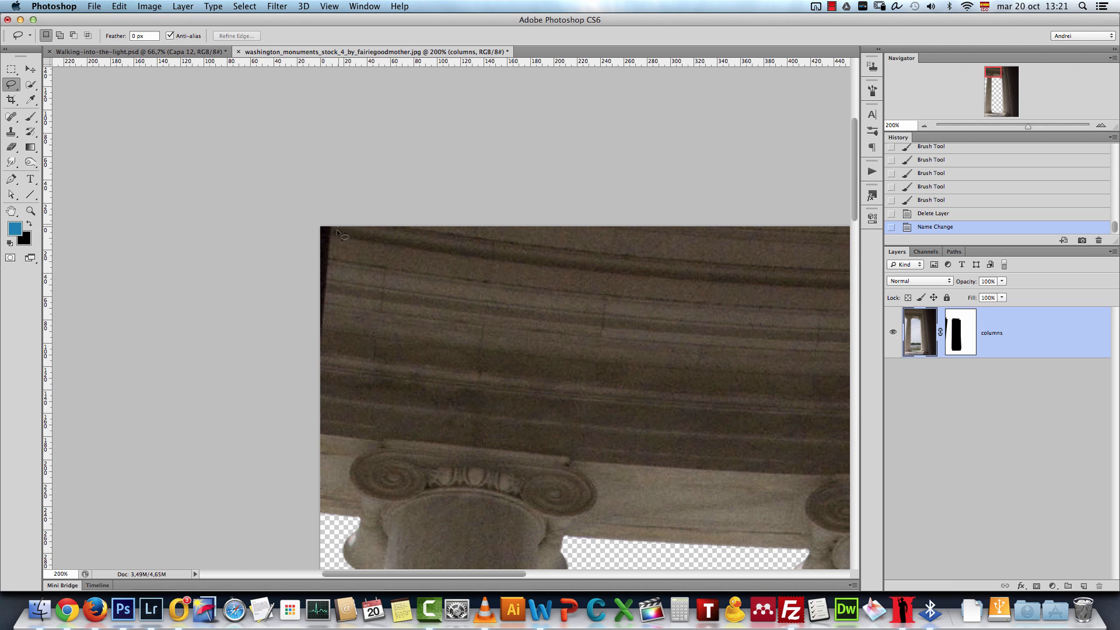
pyautogui.moveTo(321, 348)
pyautogui.mouseDown()
pyautogui.moveTo(292, 297)
pyautogui.moveTo(270, 197)
pyautogui.moveTo(295, 200)
pyautogui.mouseUp()
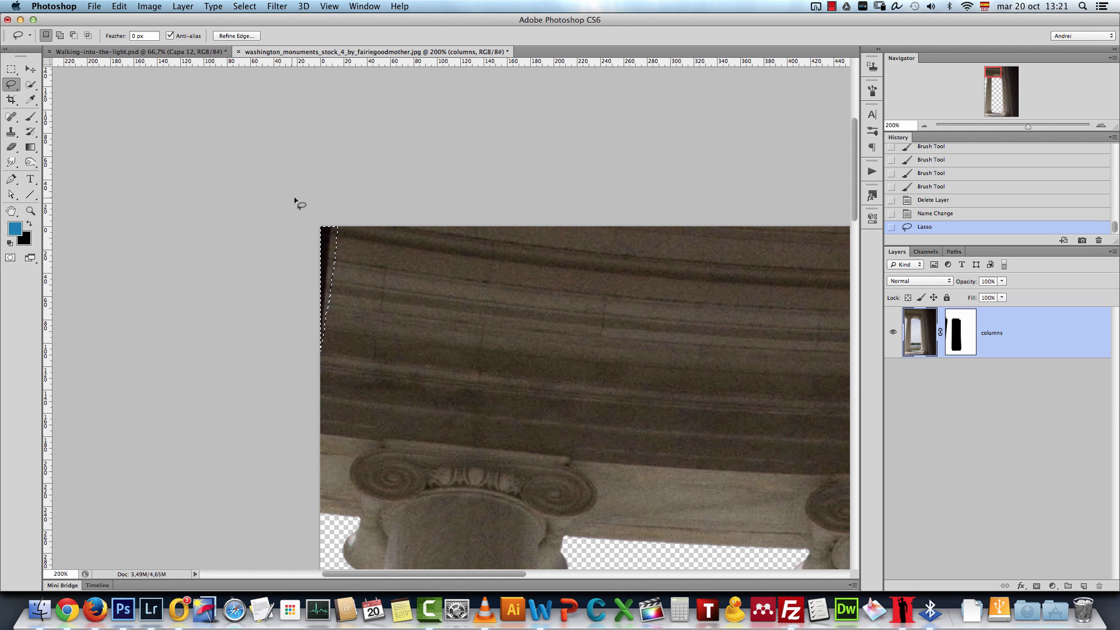
# Fill the selected dark sliver with Content-Aware at 100% opacity in Normal mode, and deselect.
pyautogui.rightClick(331, 250)
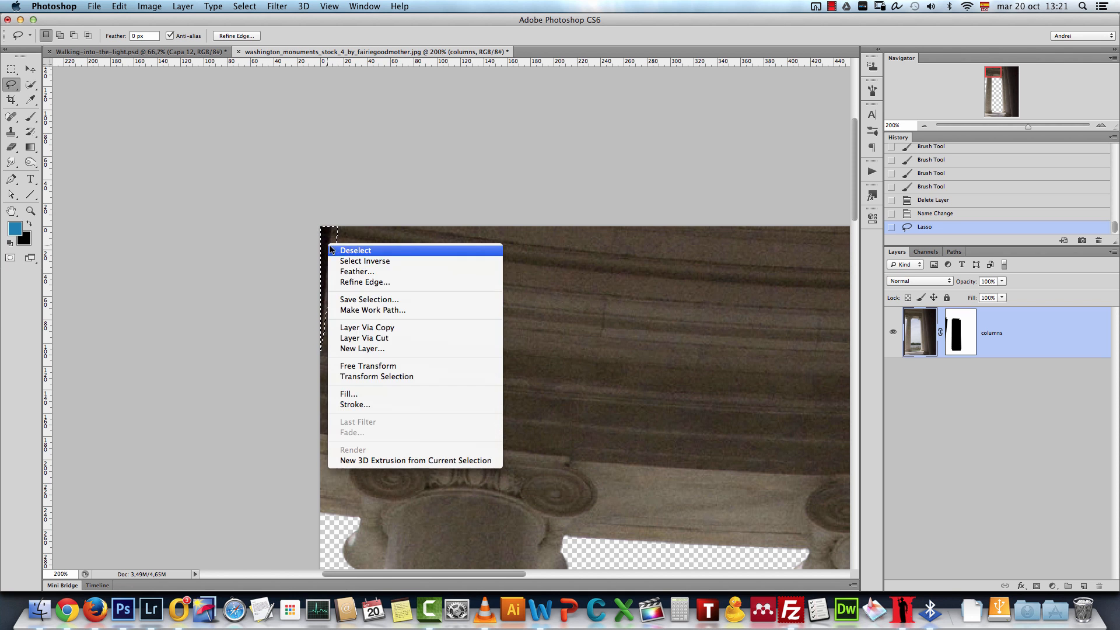
pyautogui.click(372, 397)
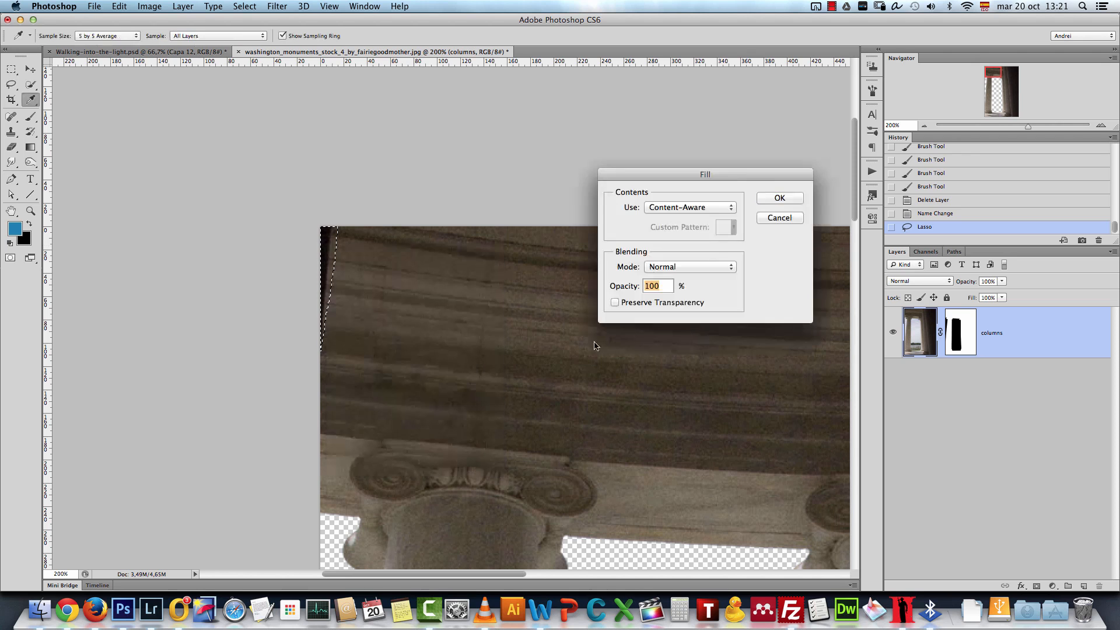
pyautogui.click(677, 207)
pyautogui.click(684, 209)
pyautogui.click(793, 198)
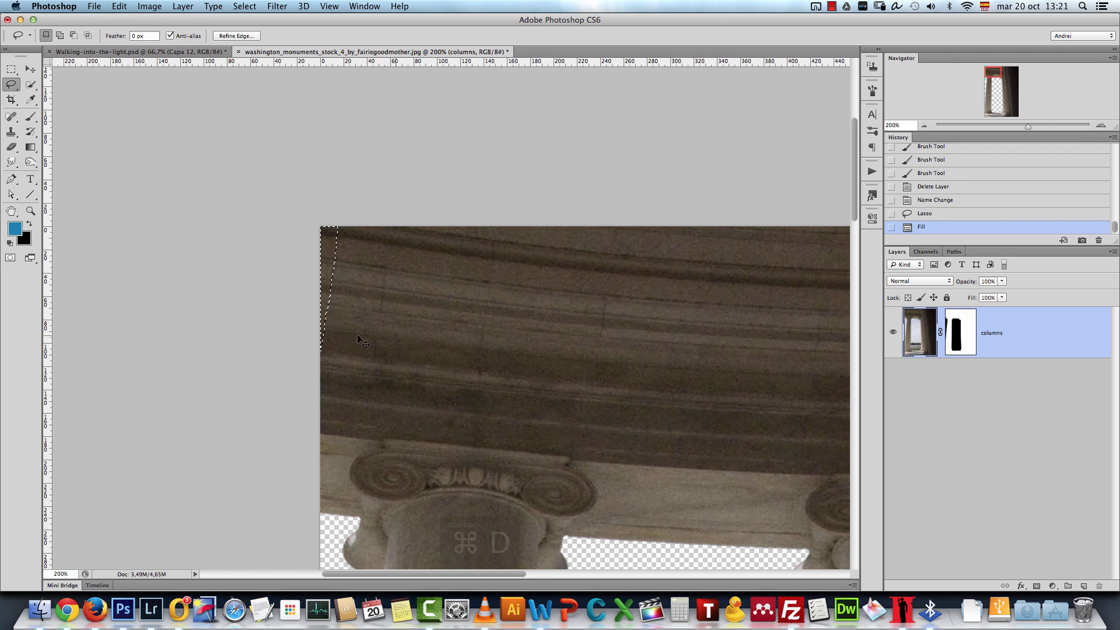
pyautogui.press('super+d')
pyautogui.scroll(-5, 554, 392)
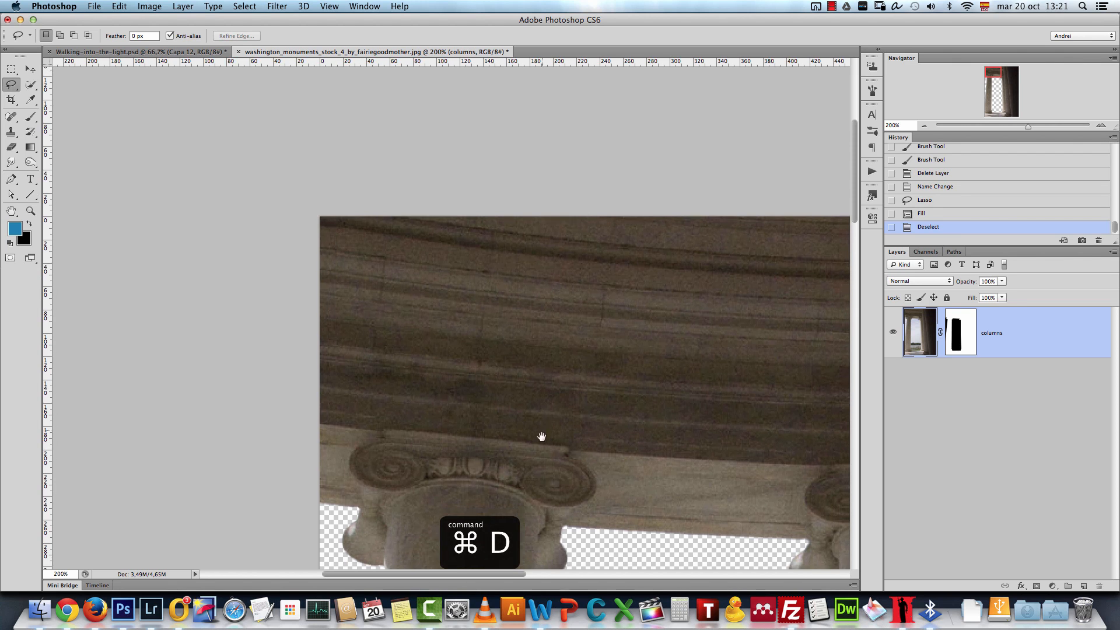
# Open the cosmos2_0006_manip.jpg image from the project folder.
pyautogui.click(924, 126)
pyautogui.click(924, 126)
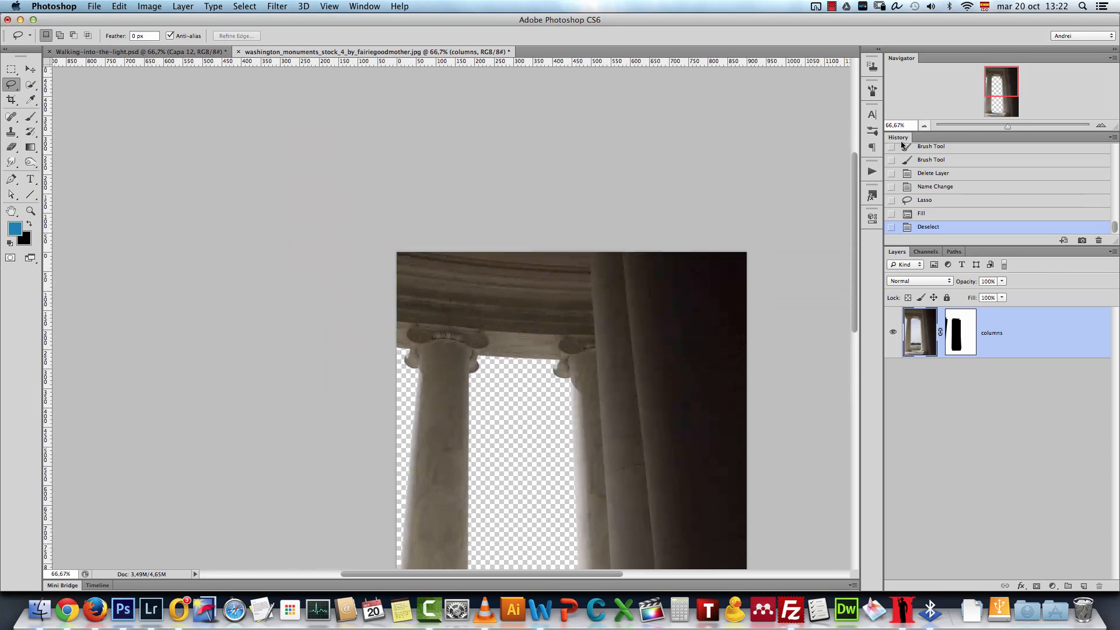
pyautogui.scroll(-5, 675, 288)
pyautogui.hscroll(2, 675, 288)
pyautogui.press('super+o')
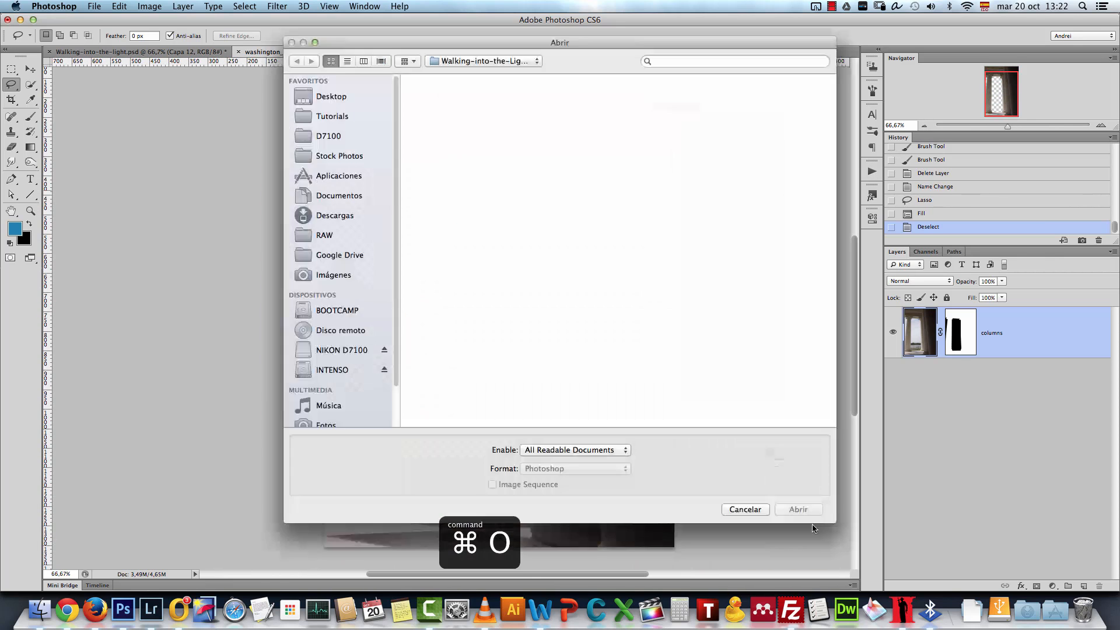
pyautogui.click(450, 117)
pyautogui.click(805, 503)
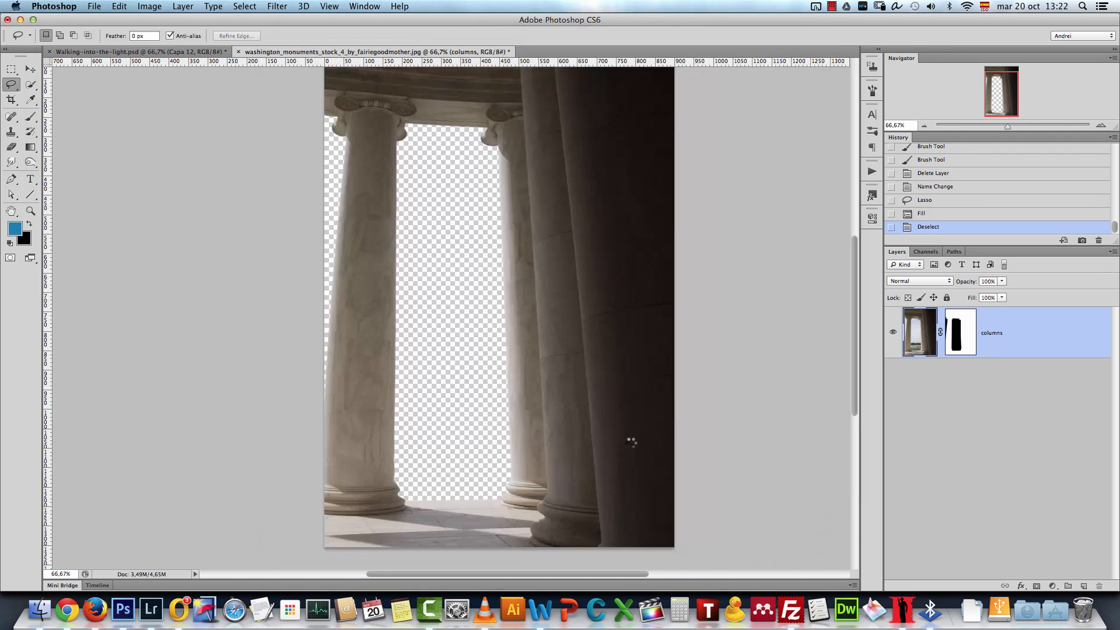
# Copy the whole cosmos image, close its file, and paste it on a new layer beneath the columns layer.
pyautogui.click(31, 68)
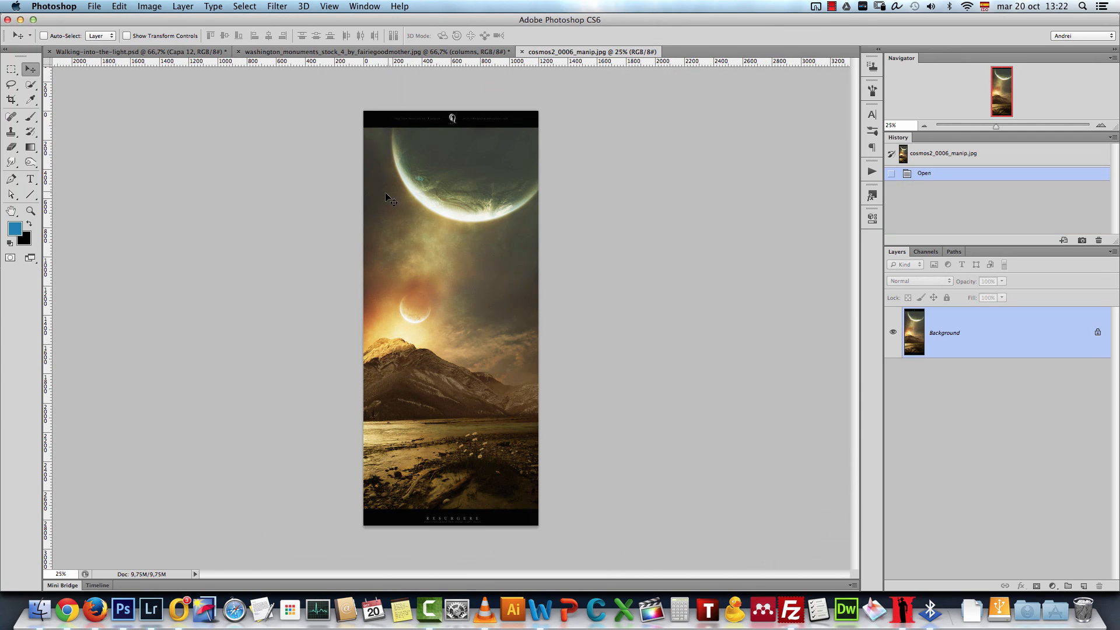
pyautogui.press('super+a')
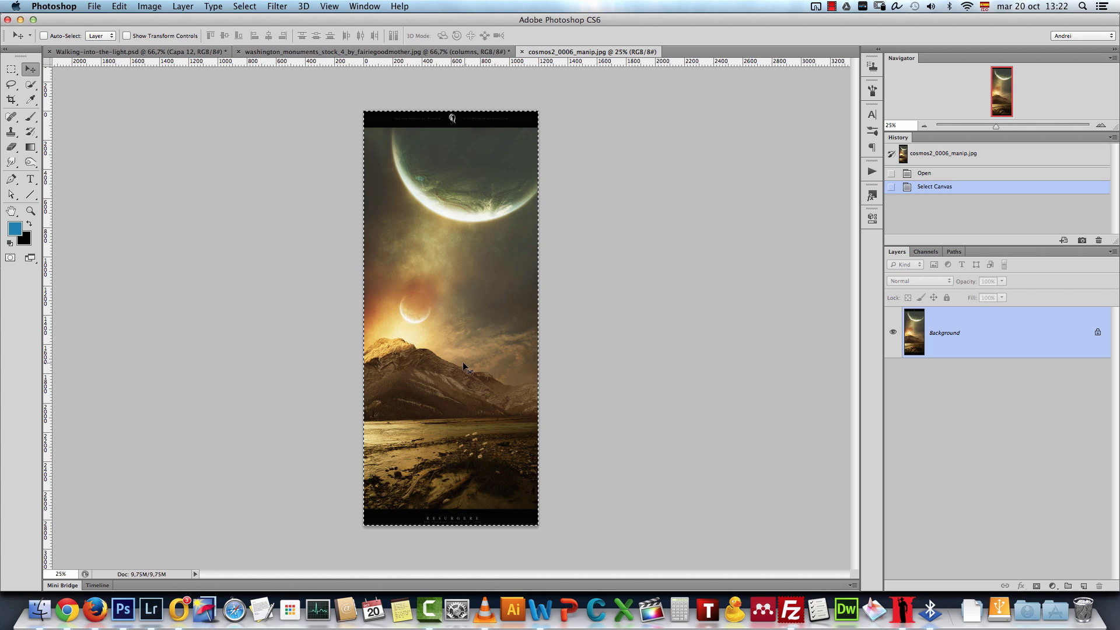
pyautogui.press('super+d')
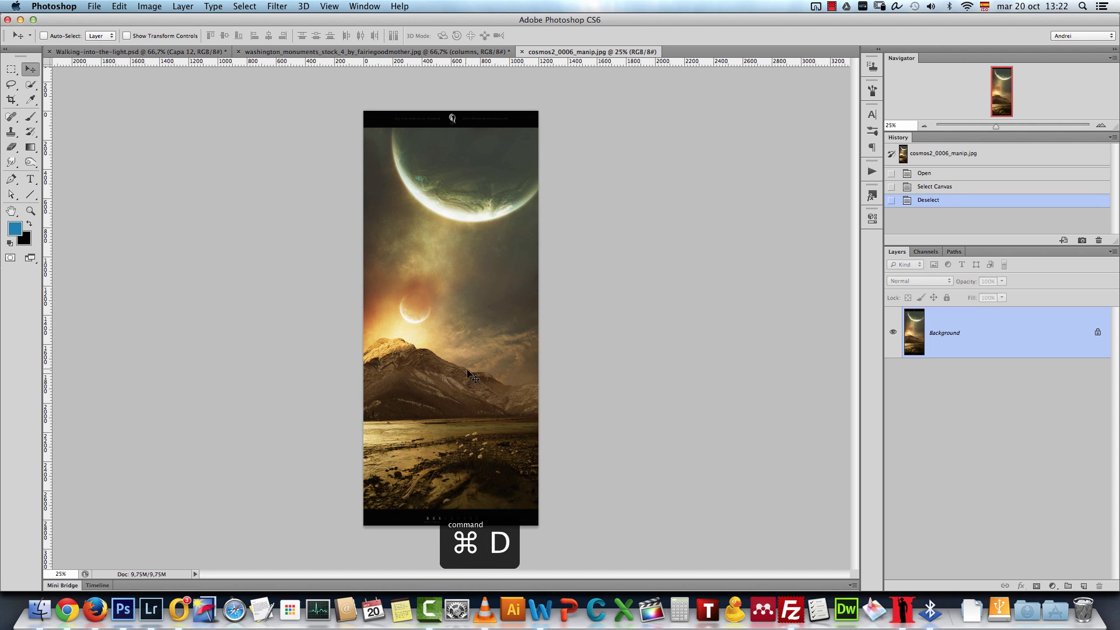
pyautogui.press('super+w')
pyautogui.press('super+v')
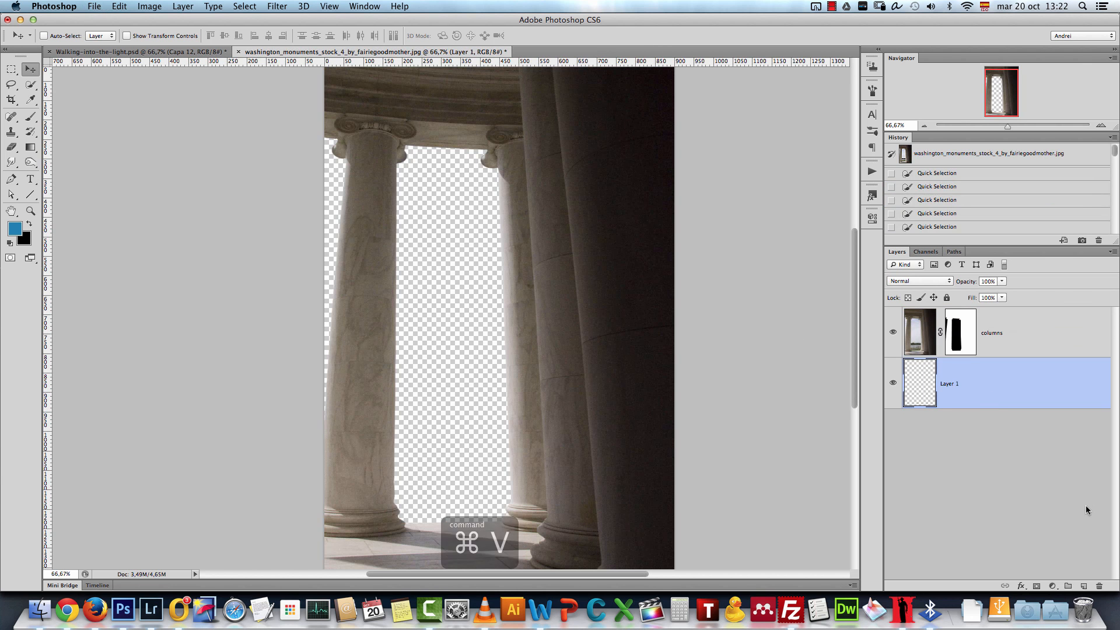
pyautogui.press('super+r')
pyautogui.press('super+r')
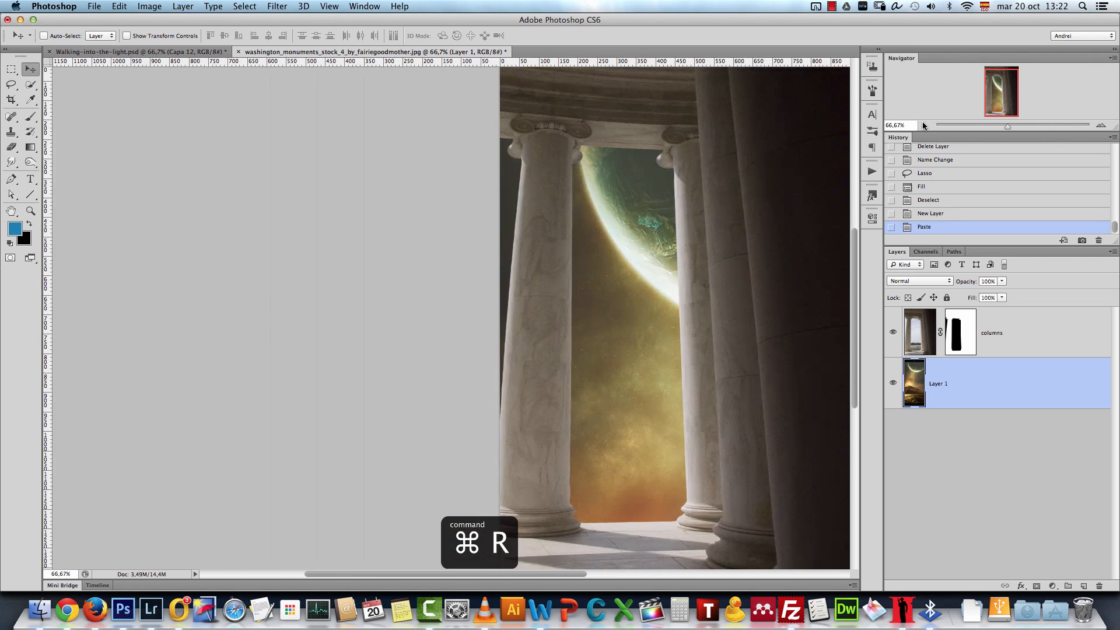
# Free Transform the pasted cosmos layer to about 75% and position it so the large planet shows between the columns.
pyautogui.click(923, 125)
pyautogui.click(924, 126)
pyautogui.press('super+t')
pyautogui.moveTo(599, 180); pyautogui.dragTo(498, 345)
pyautogui.press('super+z')
pyautogui.moveTo(482, 453); pyautogui.dragTo(470, 318)
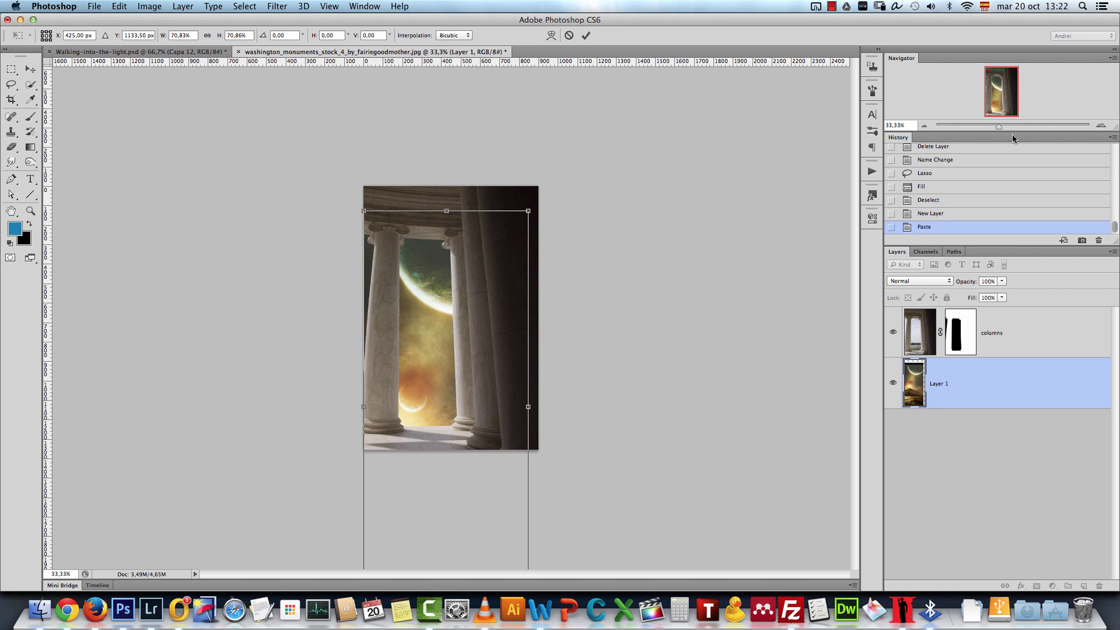
pyautogui.click(1100, 125)
pyautogui.moveTo(569, 157); pyautogui.dragTo(610, 140)
pyautogui.moveTo(432, 303); pyautogui.dragTo(432, 250)
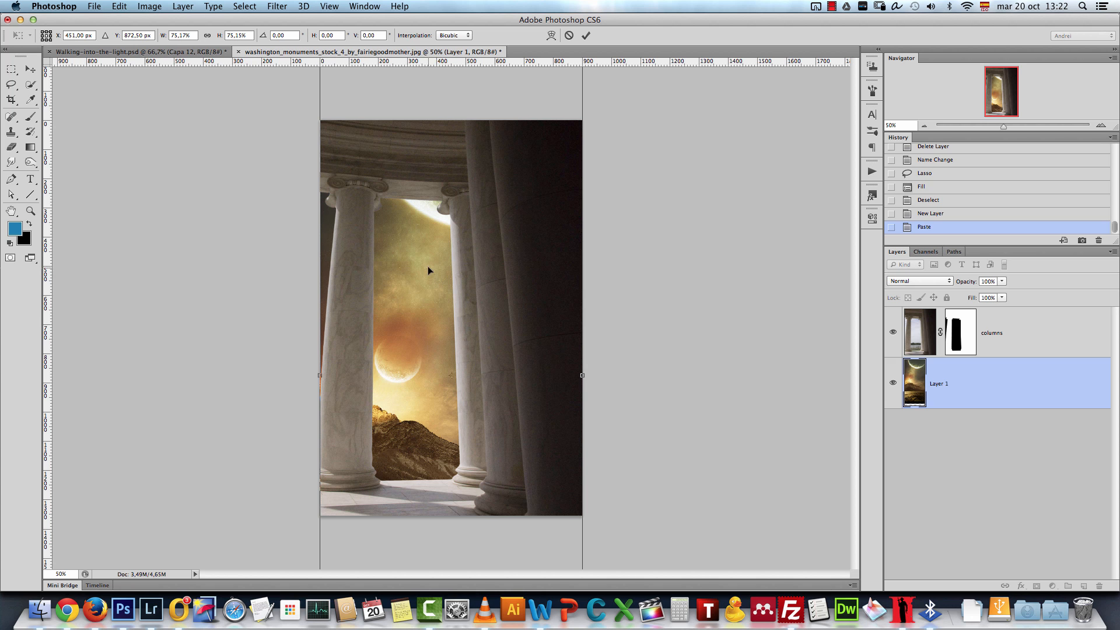
pyautogui.moveTo(419, 244); pyautogui.dragTo(422, 305)
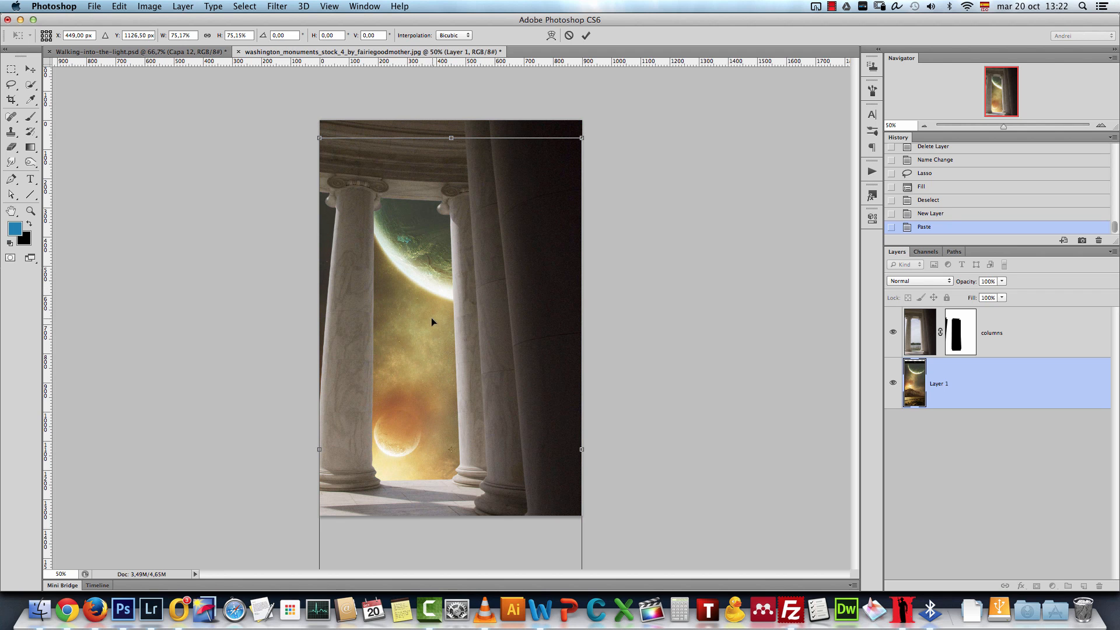
# Enlarge the cosmos layer to about 83%, position both planets within the opening between the columns, and apply the transform.
pyautogui.moveTo(586, 159); pyautogui.dragTo(599, 117)
pyautogui.moveTo(494, 216); pyautogui.dragTo(492, 230)
pyautogui.moveTo(416, 449); pyautogui.dragTo(415, 456)
pyautogui.moveTo(594, 129); pyautogui.dragTo(610, 92)
pyautogui.moveTo(454, 255); pyautogui.dragTo(449, 274)
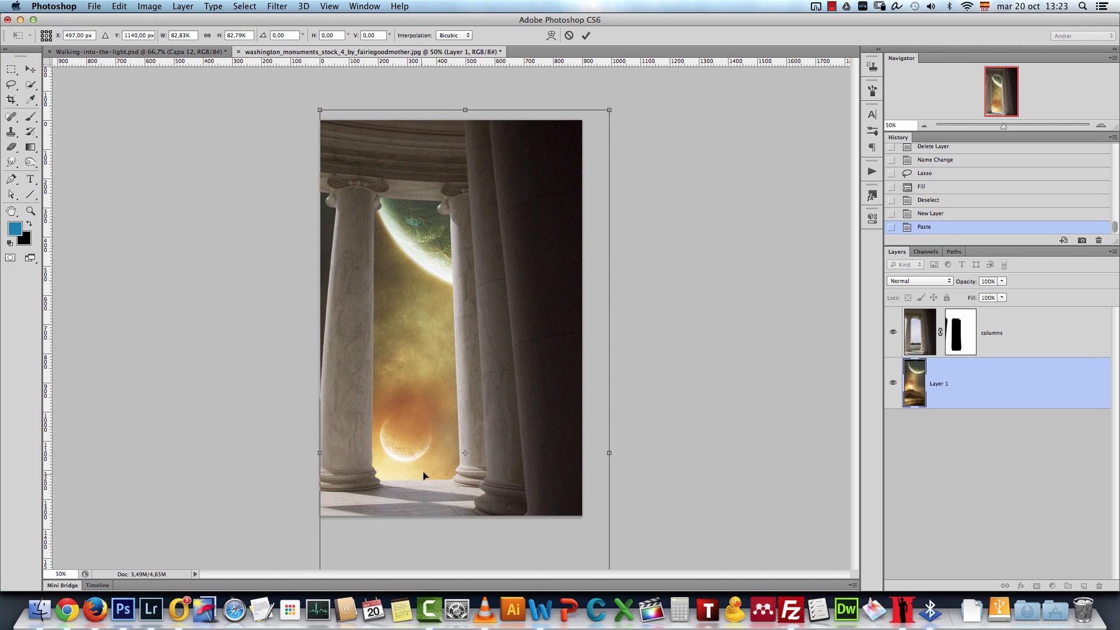
pyautogui.moveTo(432, 445); pyautogui.dragTo(431, 444)
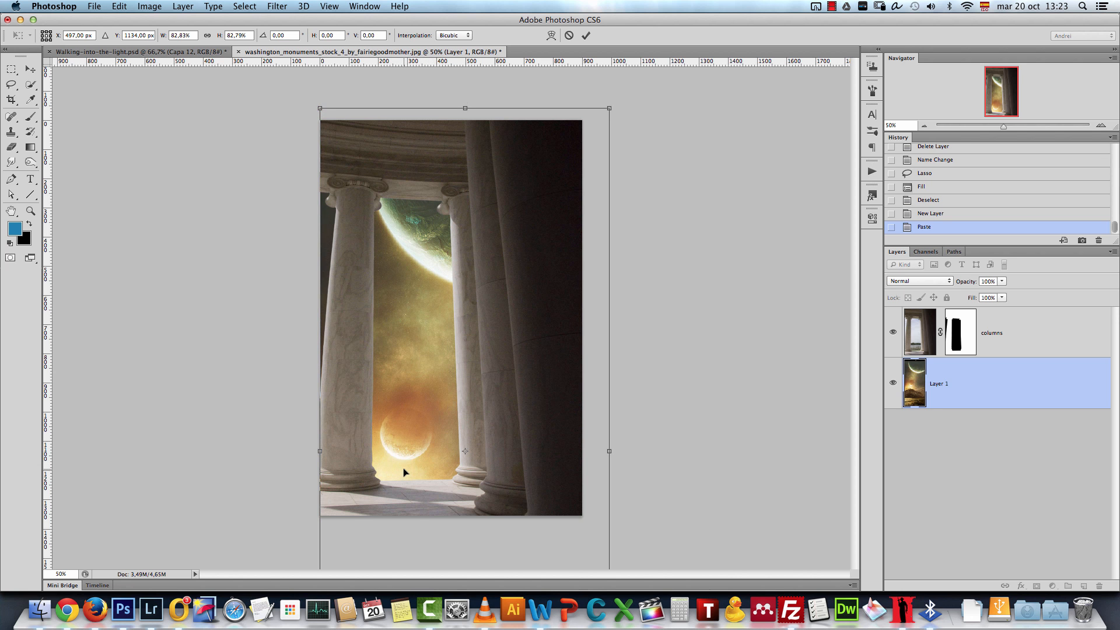
pyautogui.press('Return')
# Try shifting the cosmos layer behind the columns, and undo the move.
pyautogui.press('Left')
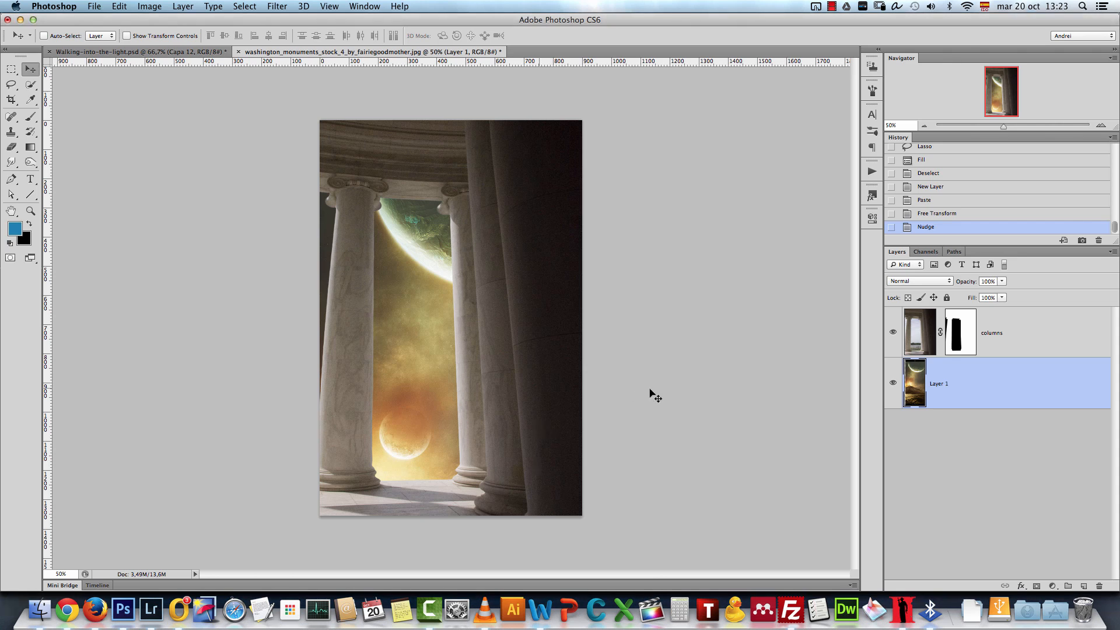
pyautogui.hotkey('ctrl', '1')
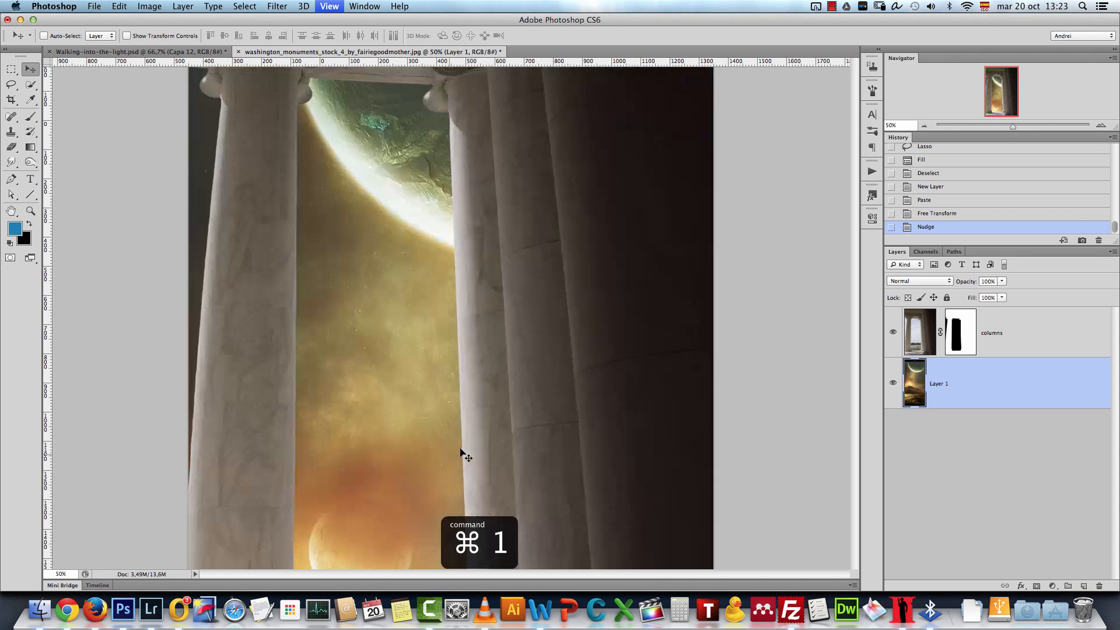
pyautogui.moveTo(492, 467); pyautogui.dragTo(517, 256)
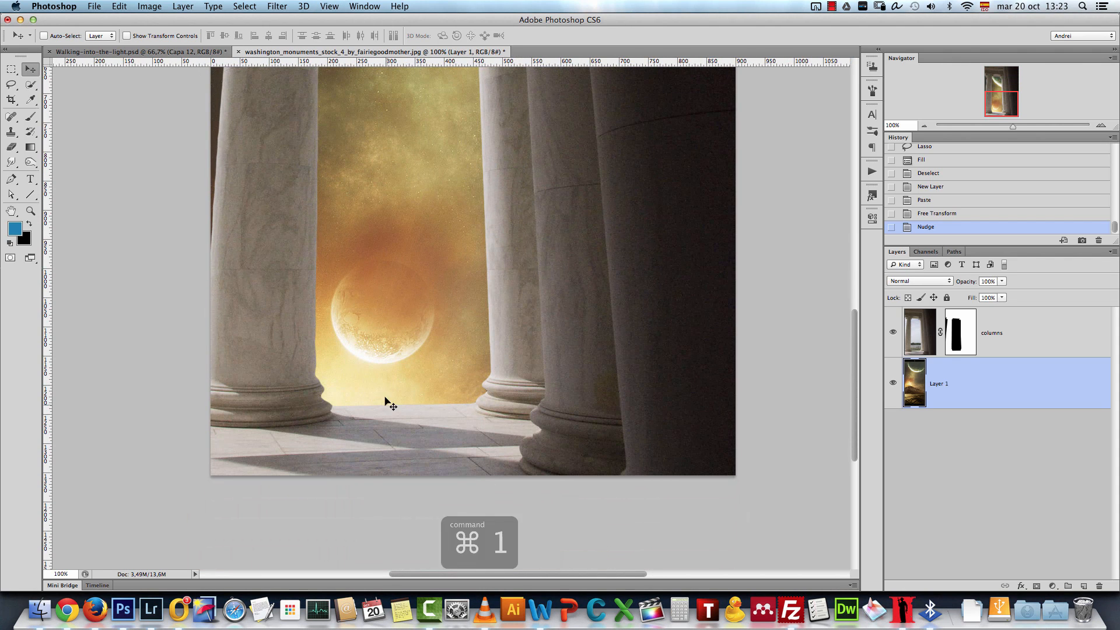
pyautogui.moveTo(420, 339); pyautogui.dragTo(298, 400)
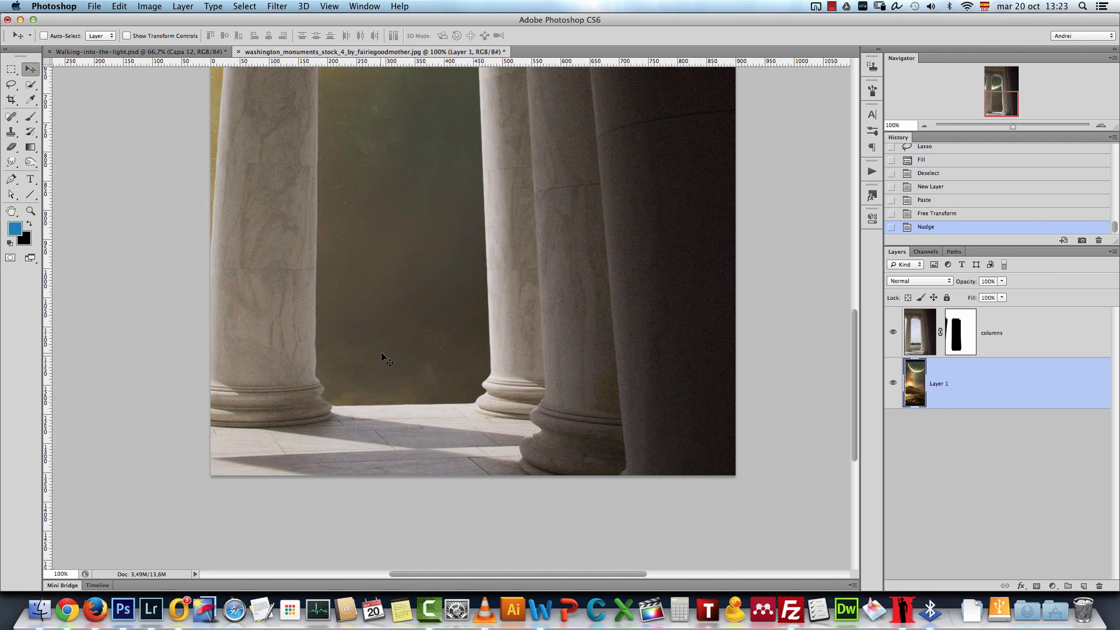
pyautogui.press('cmd+z')
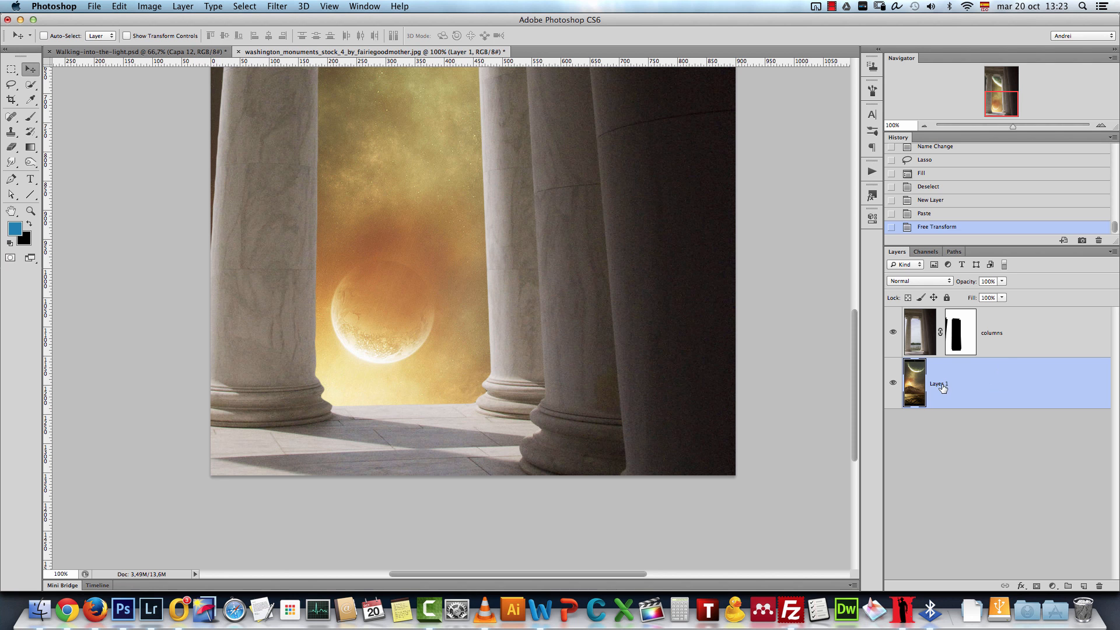
# Open the mountains_and_path_premade_bg_i_by_starscoldnight image from the project folder.
pyautogui.press('super+o')
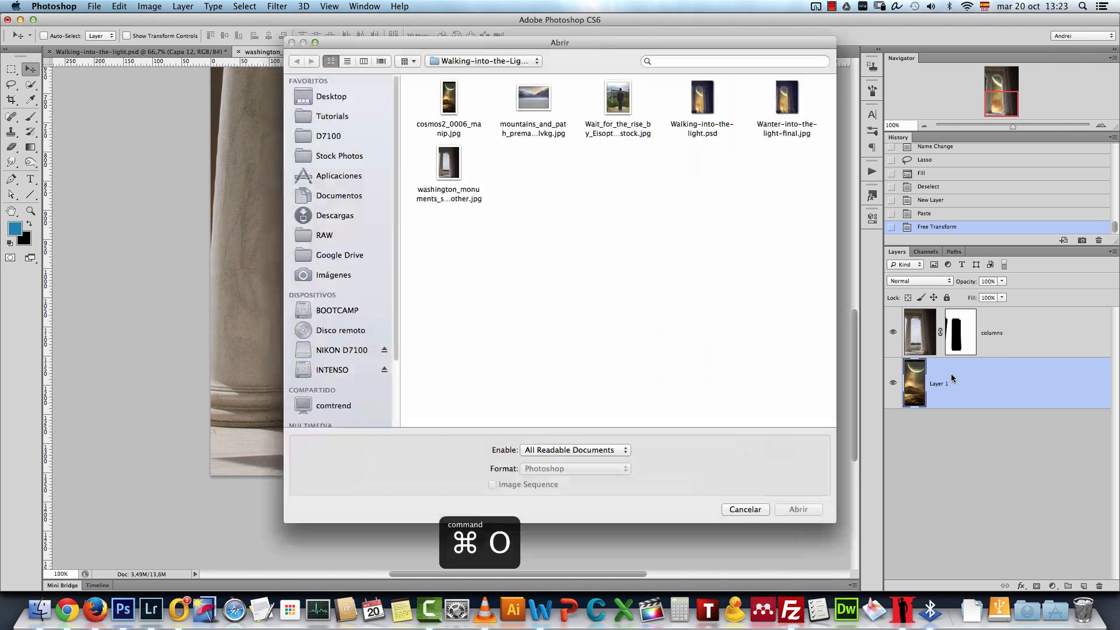
pyautogui.click(548, 99)
pyautogui.click(797, 509)
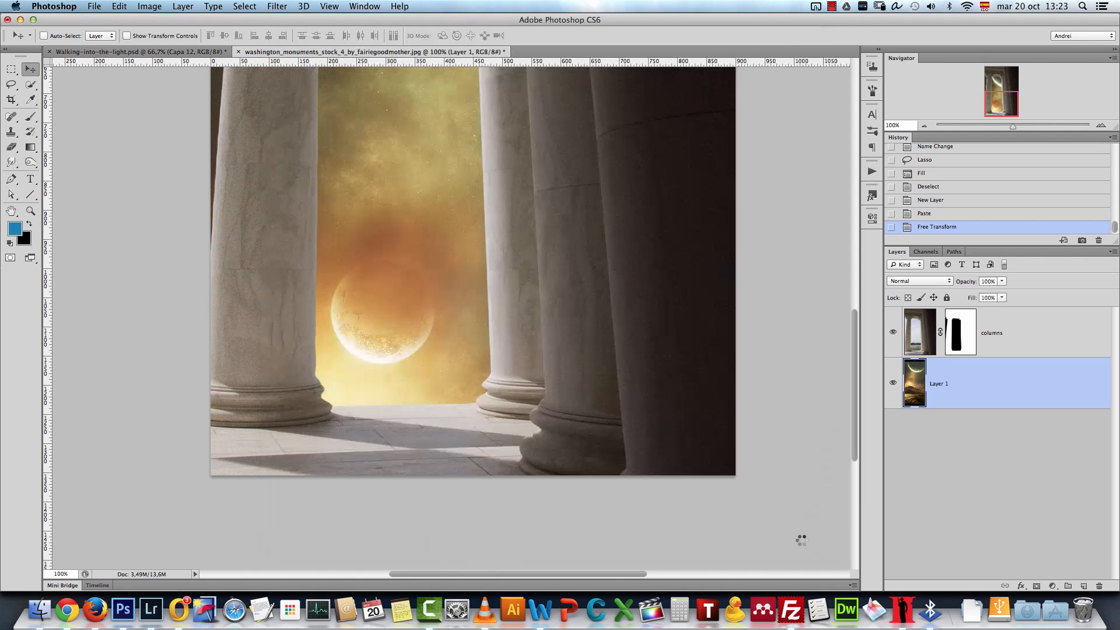
# Copy a rectangular selection of the stone pavement, close its file, and paste it as a new layer above columns.
pyautogui.click(11, 69)
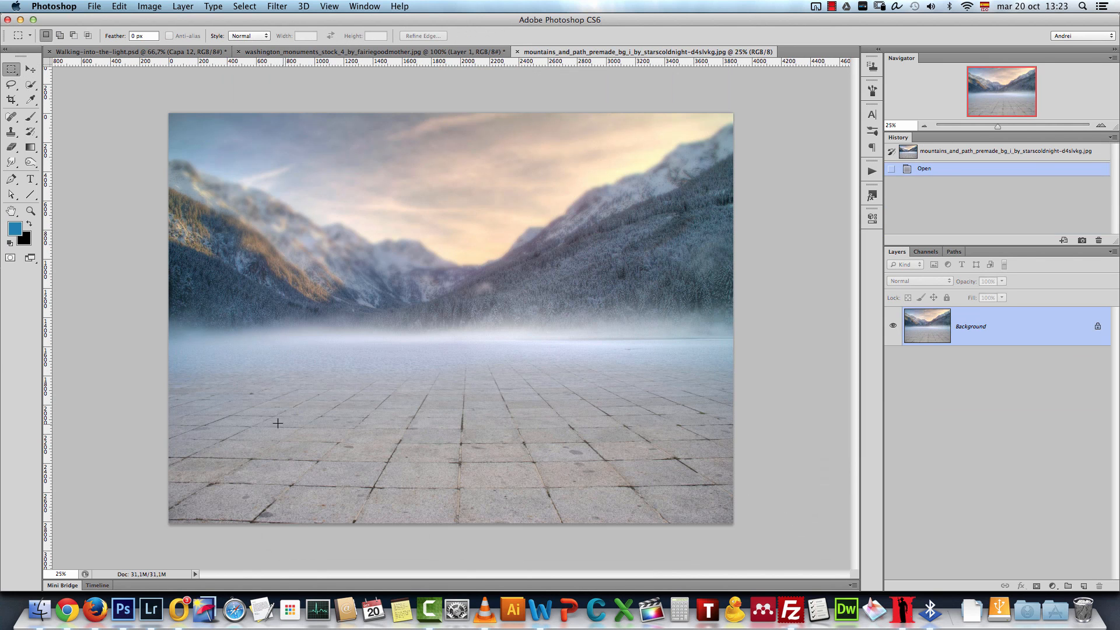
pyautogui.moveTo(145, 355); pyautogui.dragTo(817, 563)
pyautogui.press('super+c')
pyautogui.press('super+w')
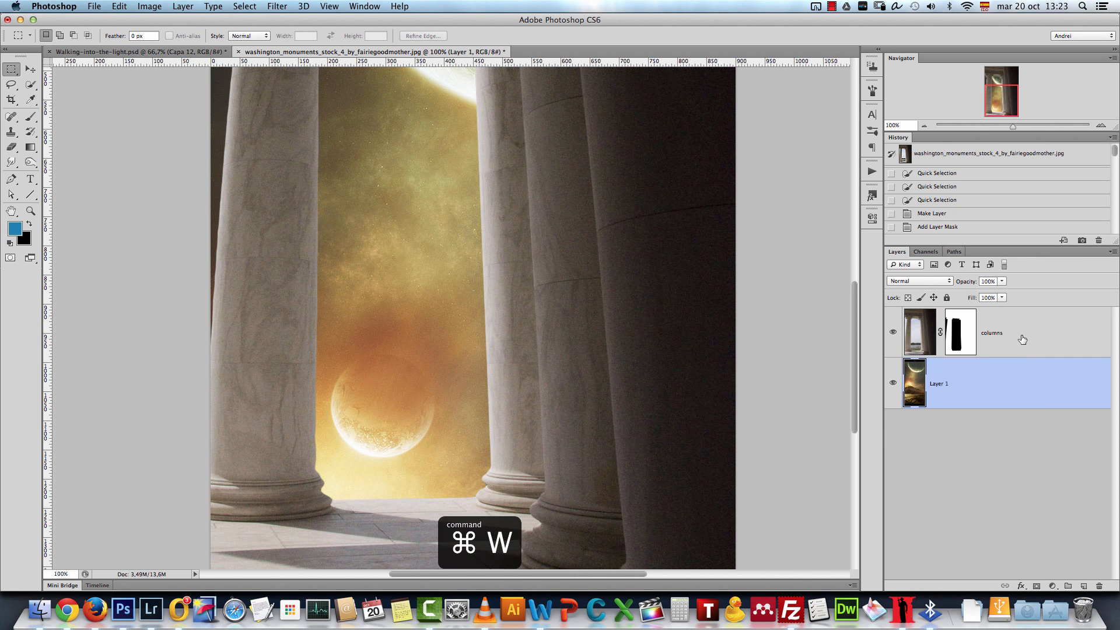
pyautogui.click(1021, 338)
pyautogui.press('super+v')
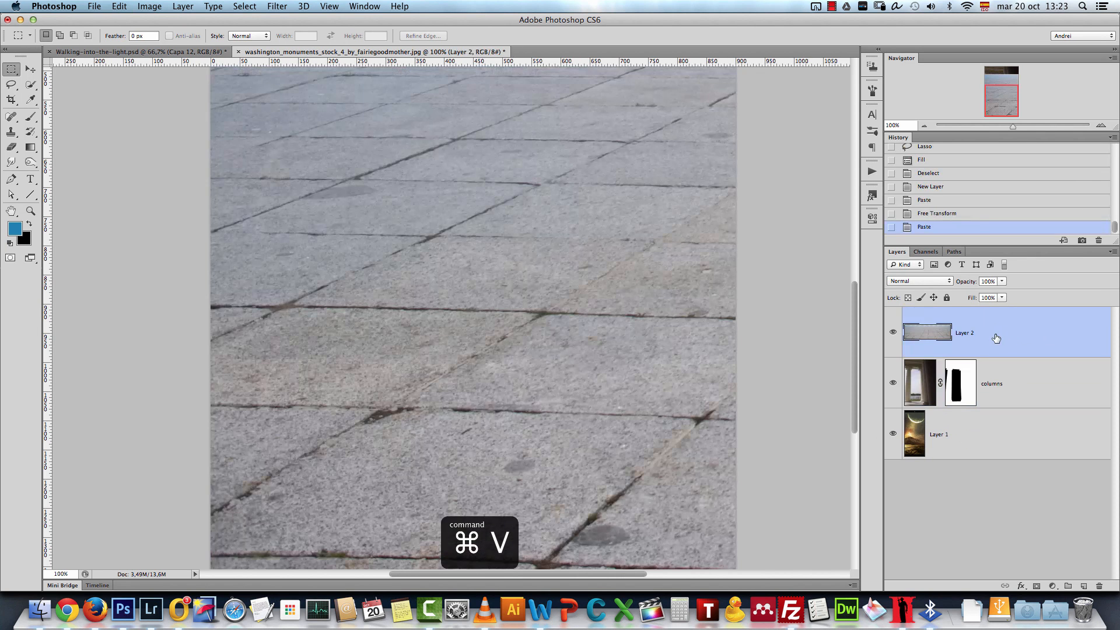
# Rename the pavement layer as ground and the cosmos layer as sky.
pyautogui.doubleClick(964, 333)
pyautogui.write('ground')
pyautogui.press('Return')
pyautogui.click(969, 434)
pyautogui.doubleClick(940, 434)
pyautogui.write('sky')
pyautogui.press('Return')
# Clip the ground layer to the columns layer with a clipping mask.
pyautogui.click(999, 339)
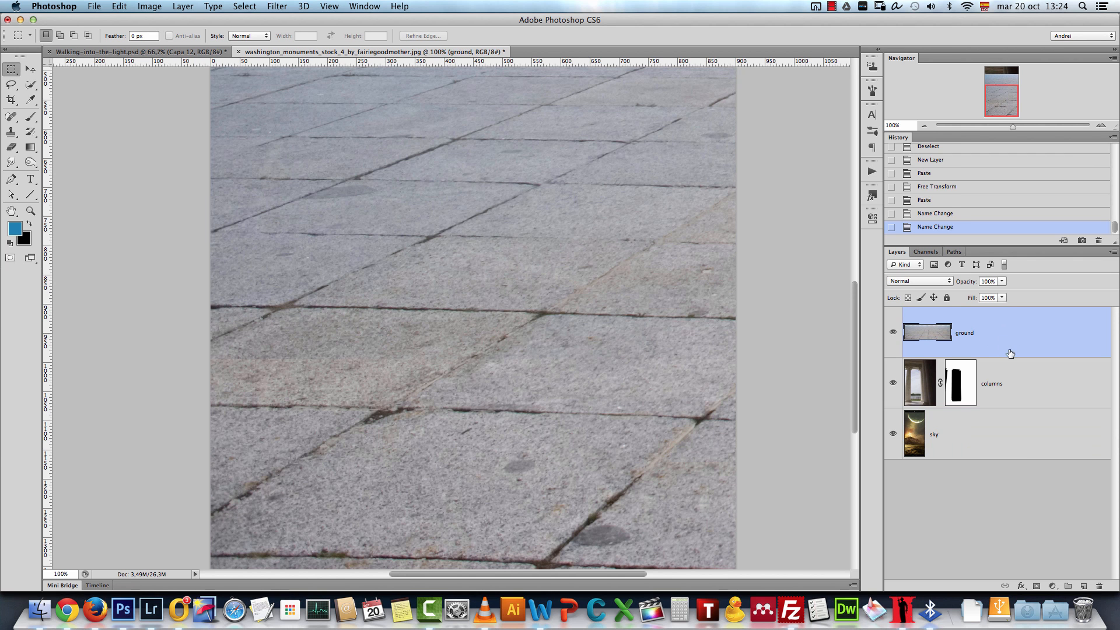
pyautogui.rightClick(1023, 326)
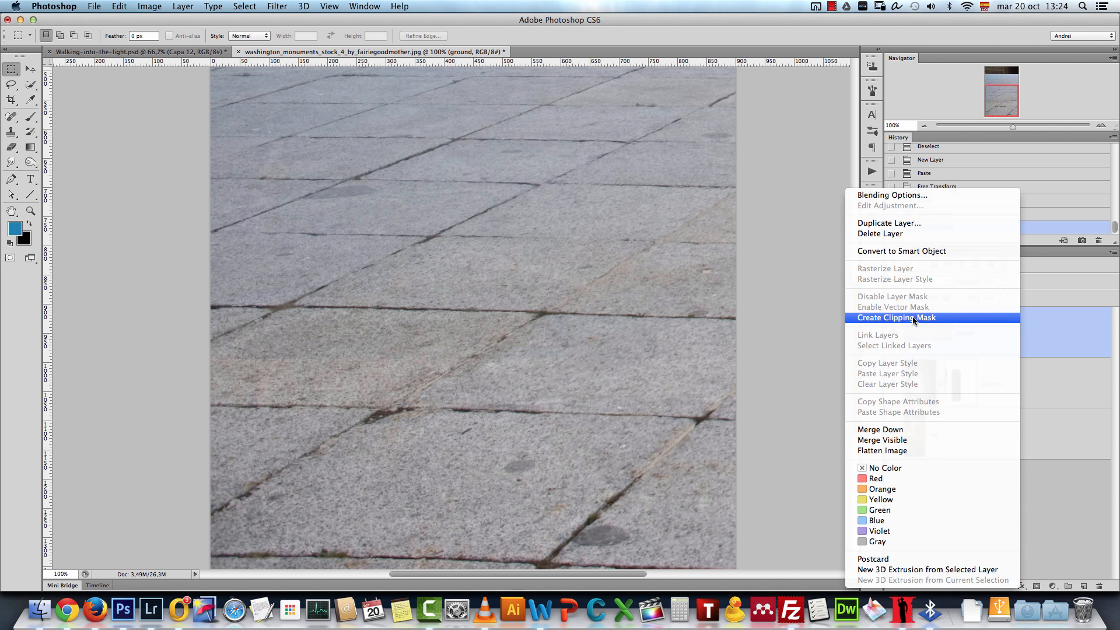
pyautogui.click(973, 318)
# Free Transform the ground layer to about 38.5% and place it over the lower part of the image.
pyautogui.click(924, 126)
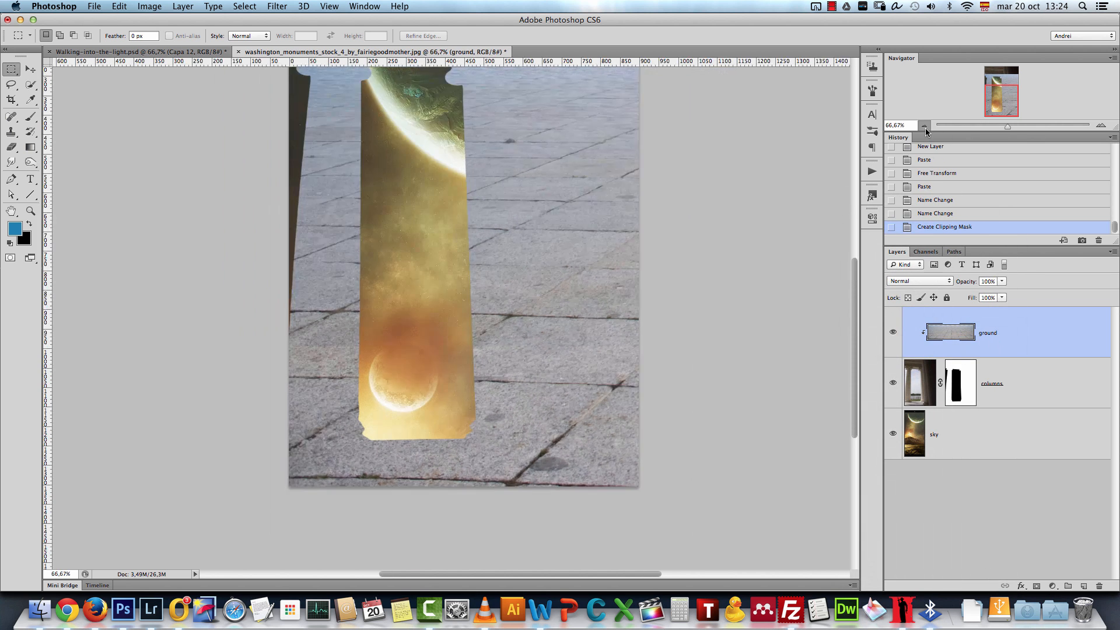
pyautogui.click(925, 128)
pyautogui.press('super+t')
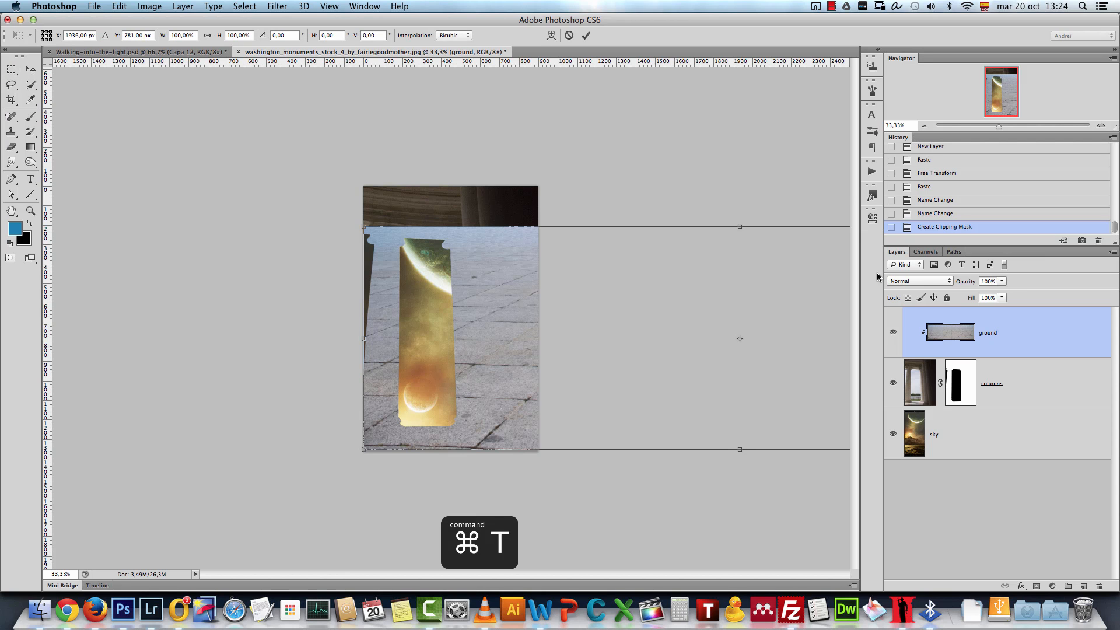
pyautogui.moveTo(653, 300); pyautogui.dragTo(516, 293)
pyautogui.moveTo(226, 219); pyautogui.dragTo(266, 439)
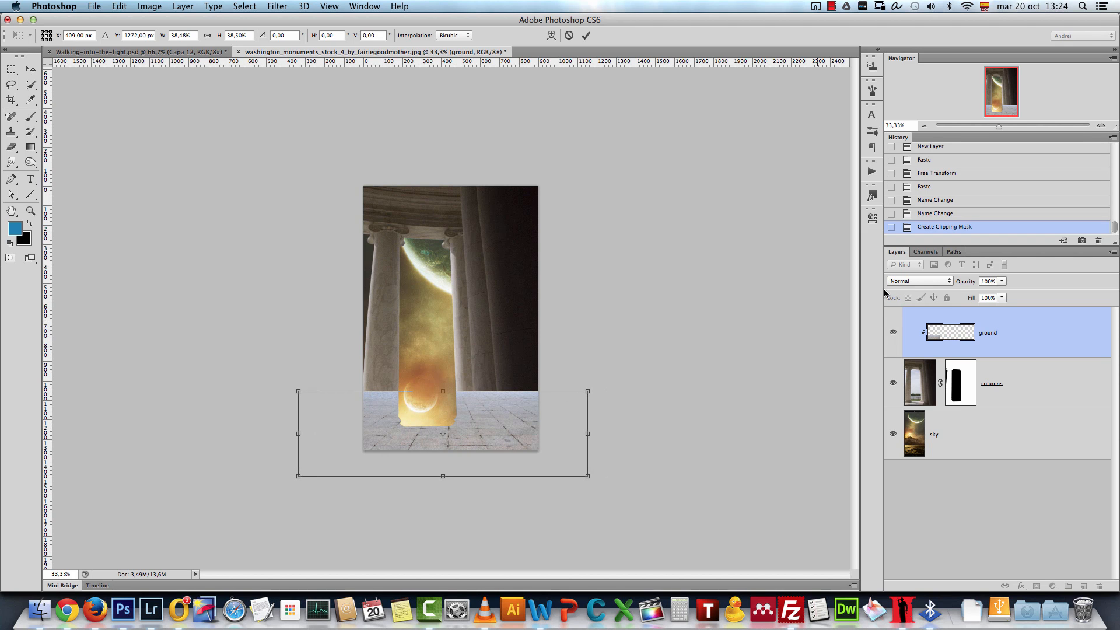
# Reposition the ground layer so its upper edge runs across the lower columns, just above their bases.
pyautogui.click(1101, 125)
pyautogui.moveTo(555, 486); pyautogui.dragTo(487, 226)
pyautogui.moveTo(607, 447); pyautogui.dragTo(538, 341)
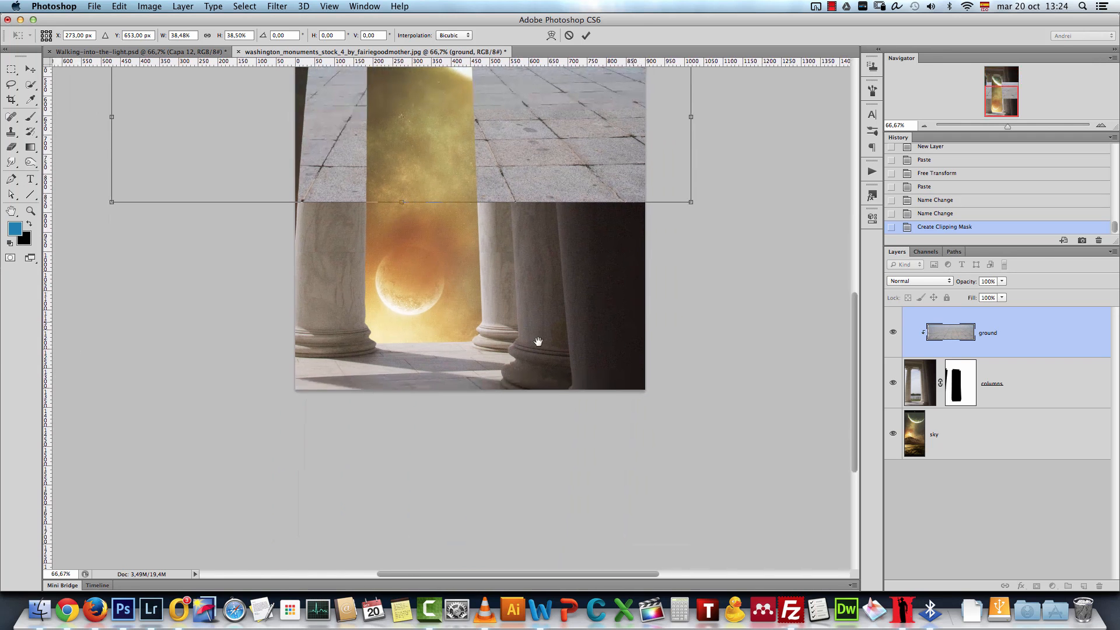
pyautogui.moveTo(569, 128); pyautogui.dragTo(455, 338)
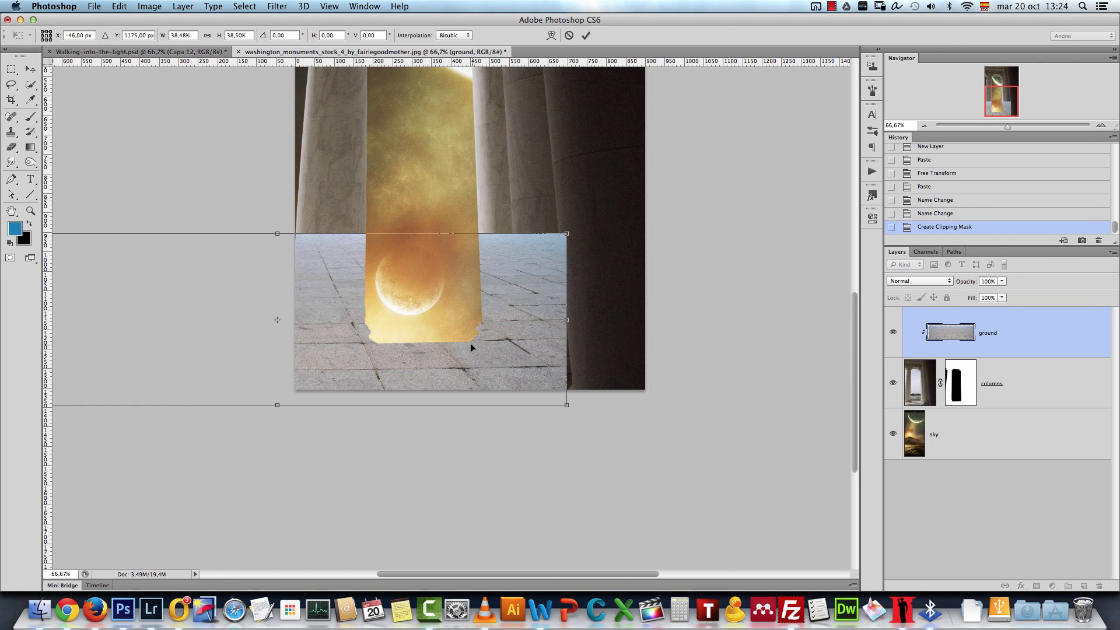
pyautogui.moveTo(555, 308); pyautogui.dragTo(634, 354)
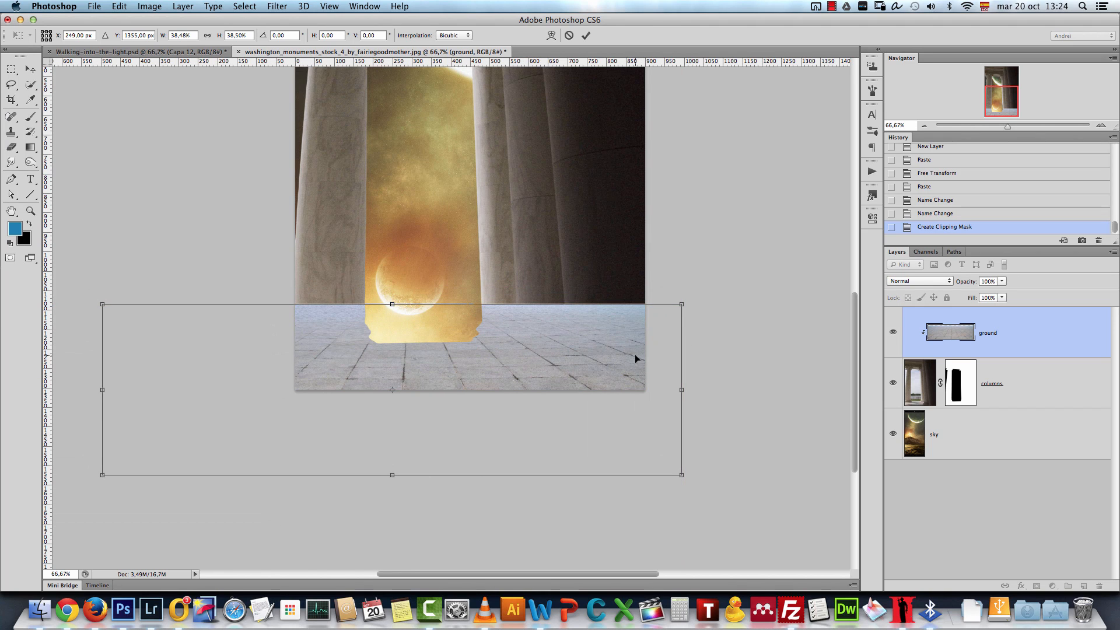
pyautogui.moveTo(549, 337); pyautogui.dragTo(534, 350)
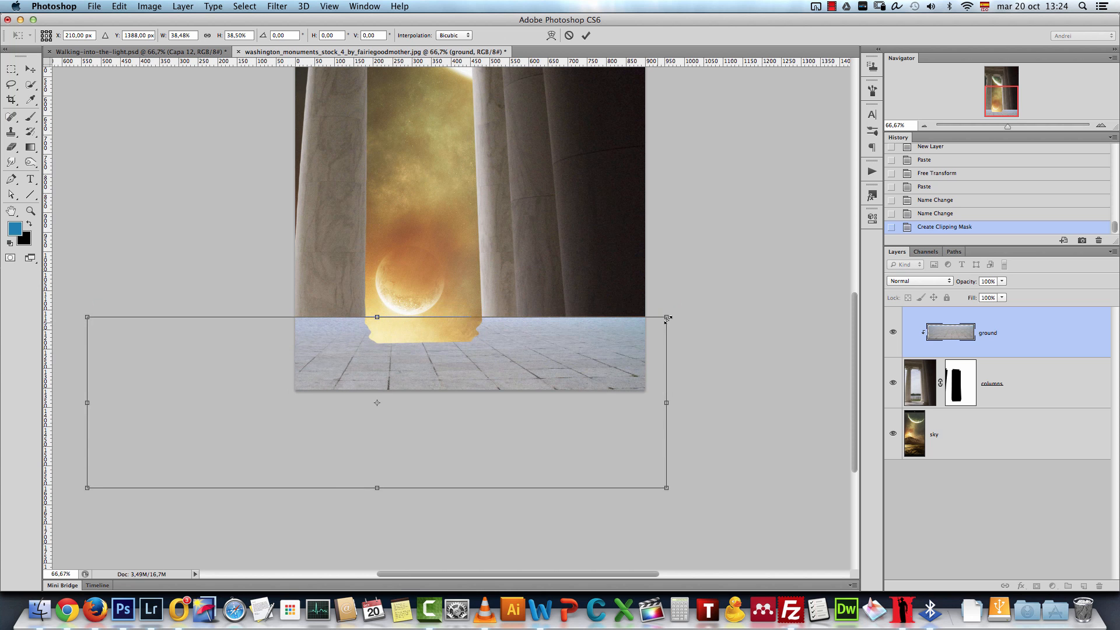
# Scale the ground layer down further, align it over the marble floor from the image's left border, and apply the transform.
pyautogui.moveTo(669, 317); pyautogui.dragTo(537, 356)
pyautogui.moveTo(444, 427); pyautogui.dragTo(519, 395)
pyautogui.press('Return')
# Add a black layer mask that hides the whole ground layer.
pyautogui.press('m')
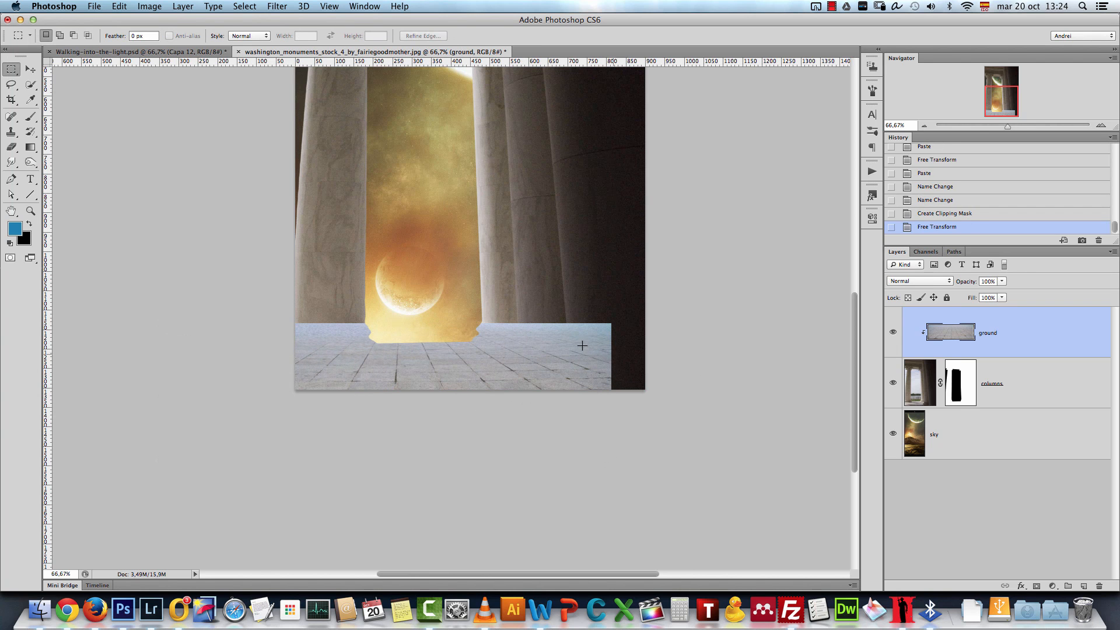
pyautogui.click(1095, 128)
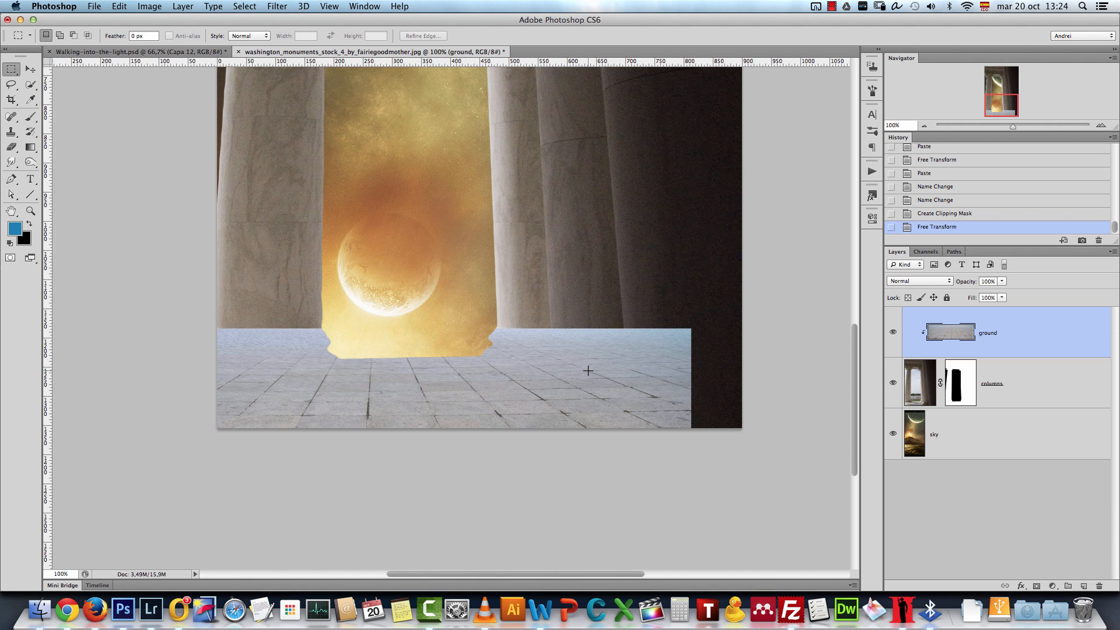
pyautogui.keyDown('alt'); pyautogui.click(1036, 586); pyautogui.keyUp('alt')
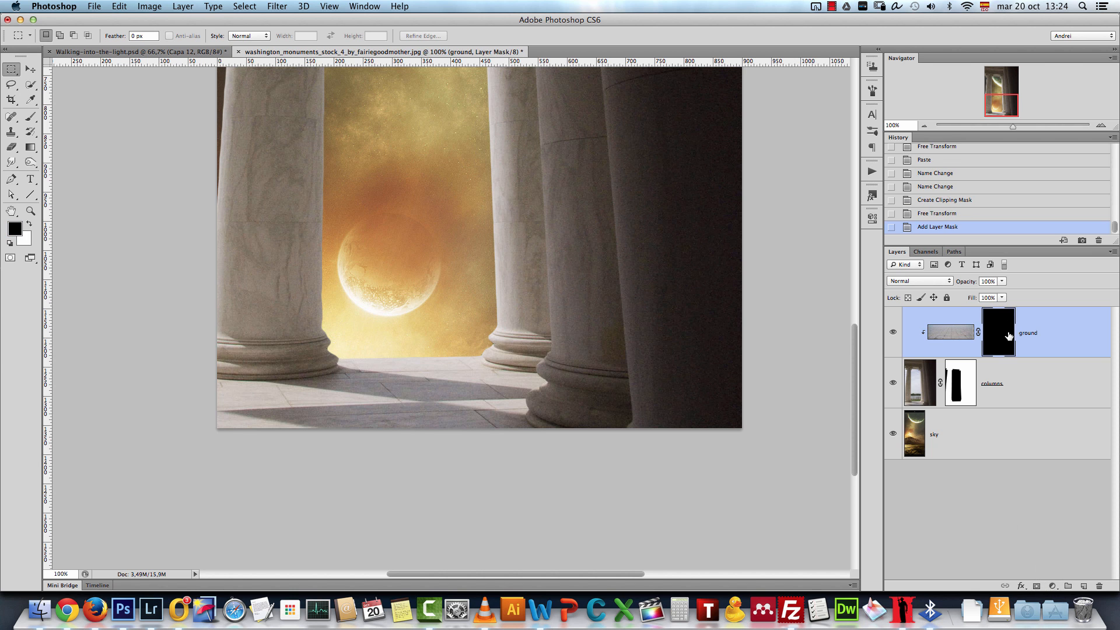
# Paint with white on the ground layer's mask using an enlarged brush to reveal the stone tiles over the floor between the columns.
pyautogui.click(33, 117)
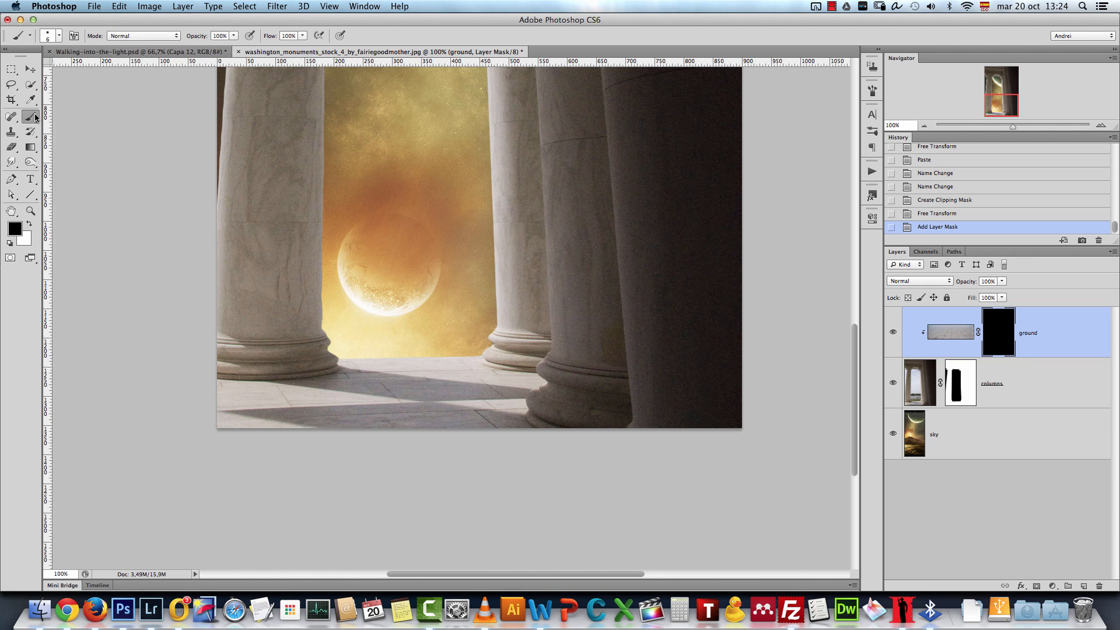
pyautogui.click(26, 225)
pyautogui.press(']')
pyautogui.press(']')
pyautogui.press(']')
pyautogui.press(']')
pyautogui.press(']')
pyautogui.press(']')
pyautogui.press(']')
pyautogui.press(']')
pyautogui.moveTo(422, 387)
pyautogui.mouseDown()
pyautogui.moveTo(350, 431)
pyautogui.moveTo(185, 420)
pyautogui.moveTo(470, 408)
pyautogui.mouseUp()
pyautogui.scroll(2, 445, 348)
pyautogui.moveTo(678, 282); pyautogui.dragTo(783, 250)
# Refine the ground layer's mask around the column bases and floor edges with a progressively smaller brush.
pyautogui.press('[')
pyautogui.press('[')
pyautogui.press('[')
pyautogui.press('[')
pyautogui.press('[')
pyautogui.press('[')
pyautogui.press('[')
pyautogui.press('[')
pyautogui.moveTo(624, 312)
pyautogui.mouseDown()
pyautogui.moveTo(530, 348)
pyautogui.moveTo(247, 350)
pyautogui.mouseUp()
pyautogui.press('[')
pyautogui.hscroll(10, 490, 309)
pyautogui.moveTo(429, 320)
pyautogui.mouseDown()
pyautogui.moveTo(482, 375)
pyautogui.moveTo(527, 496)
pyautogui.moveTo(620, 388)
pyautogui.moveTo(577, 429)
pyautogui.moveTo(575, 469)
pyautogui.mouseUp()
pyautogui.press('[')
pyautogui.press('[')
pyautogui.press('[')
pyautogui.press('[')
pyautogui.press('super+1')
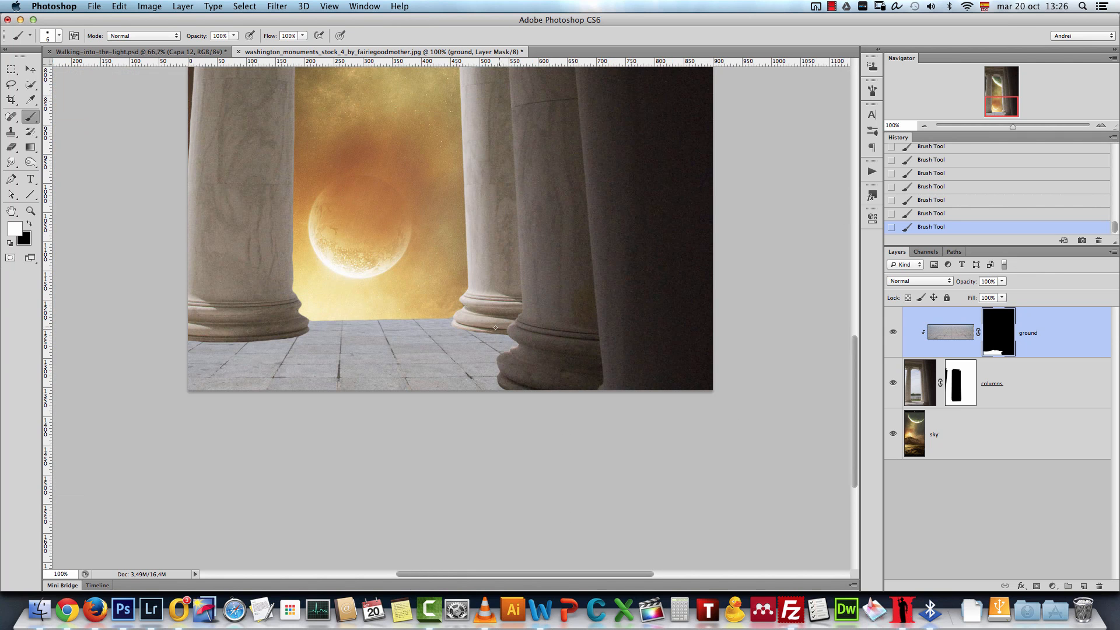
pyautogui.moveTo(478, 246); pyautogui.dragTo(522, 313)
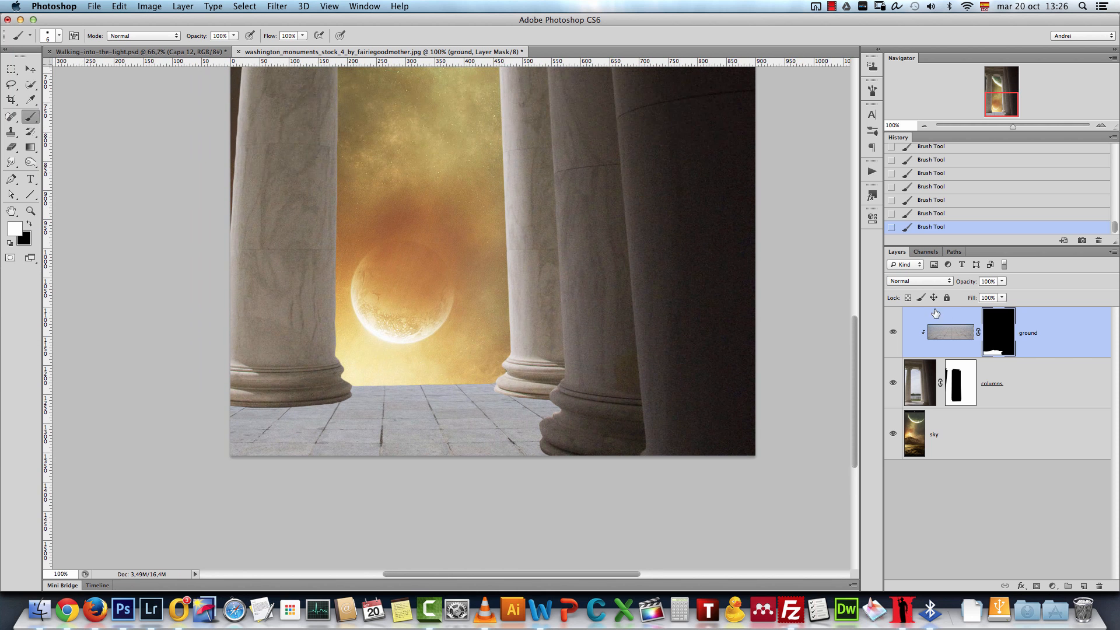
# Unlink the ground layer from its mask and reposition only the stone texture within the masked floor area.
pyautogui.press('v')
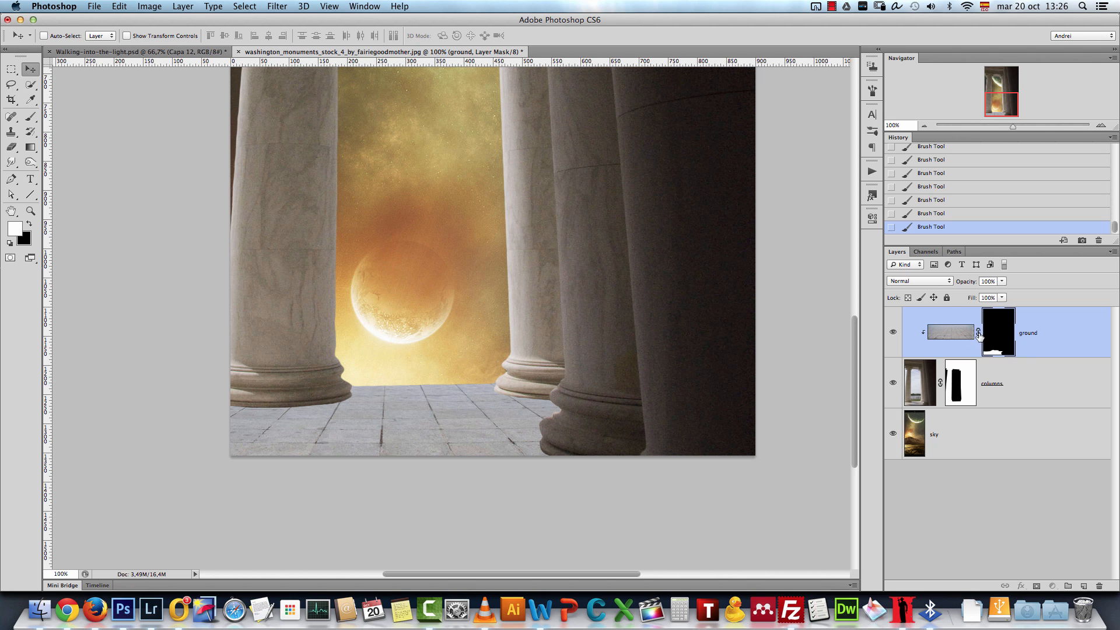
pyautogui.click(978, 332)
pyautogui.click(951, 341)
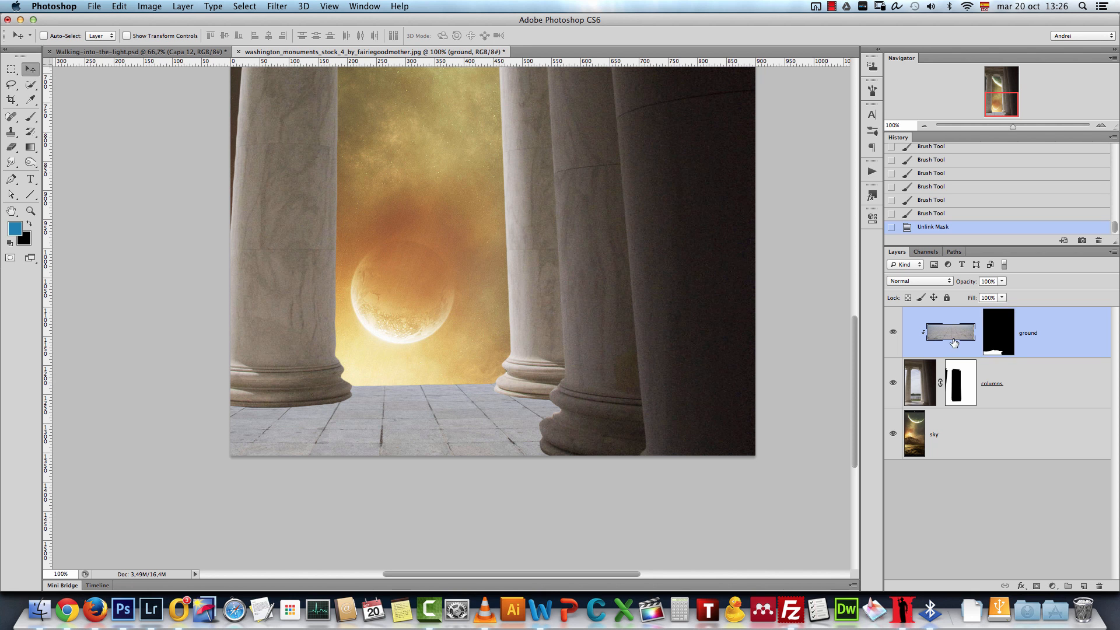
pyautogui.moveTo(575, 357); pyautogui.dragTo(525, 285)
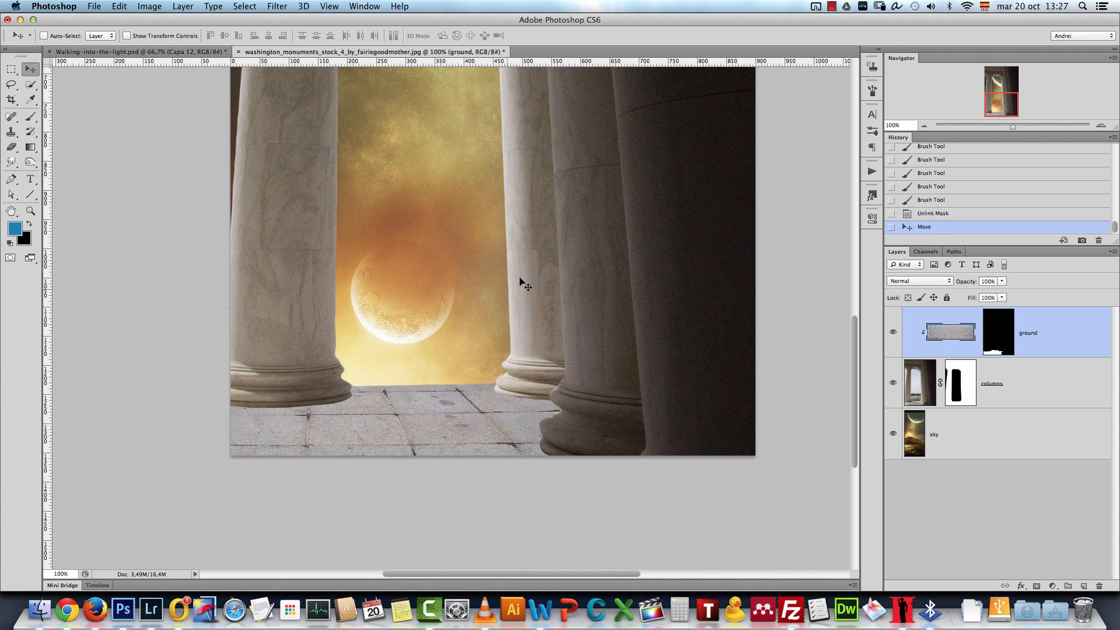
pyautogui.moveTo(516, 368); pyautogui.dragTo(534, 353)
pyautogui.moveTo(501, 236); pyautogui.dragTo(451, 335)
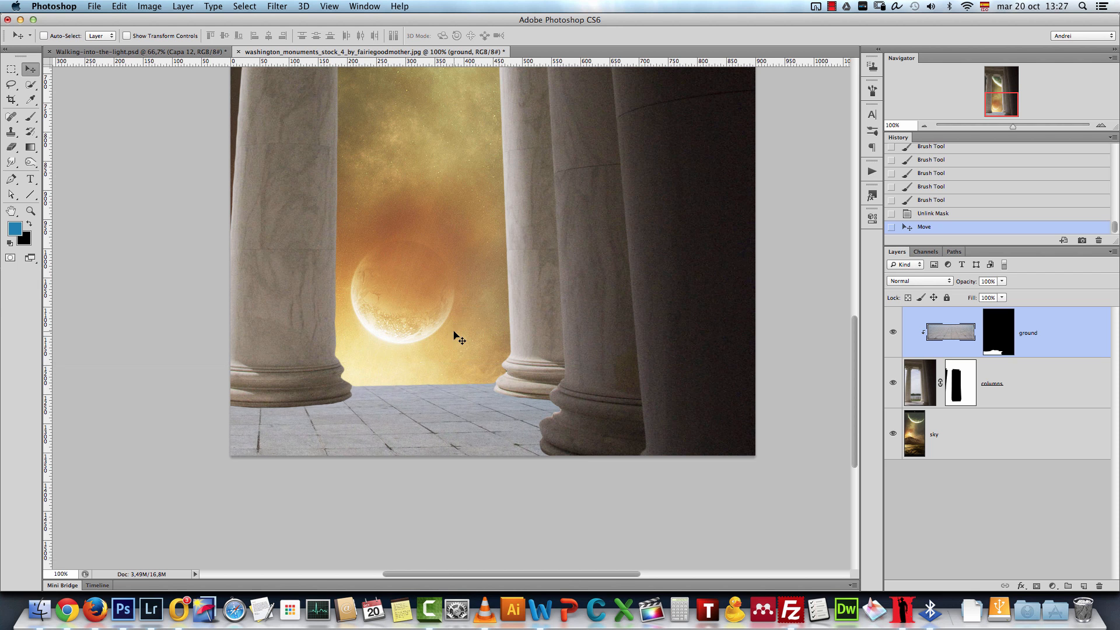
pyautogui.moveTo(689, 193); pyautogui.dragTo(641, 357)
# Open the stock photo Wait_for_the_rise_by_Eisoptrophobic_stock.jpg.
pyautogui.click(921, 124)
pyautogui.press('super+o')
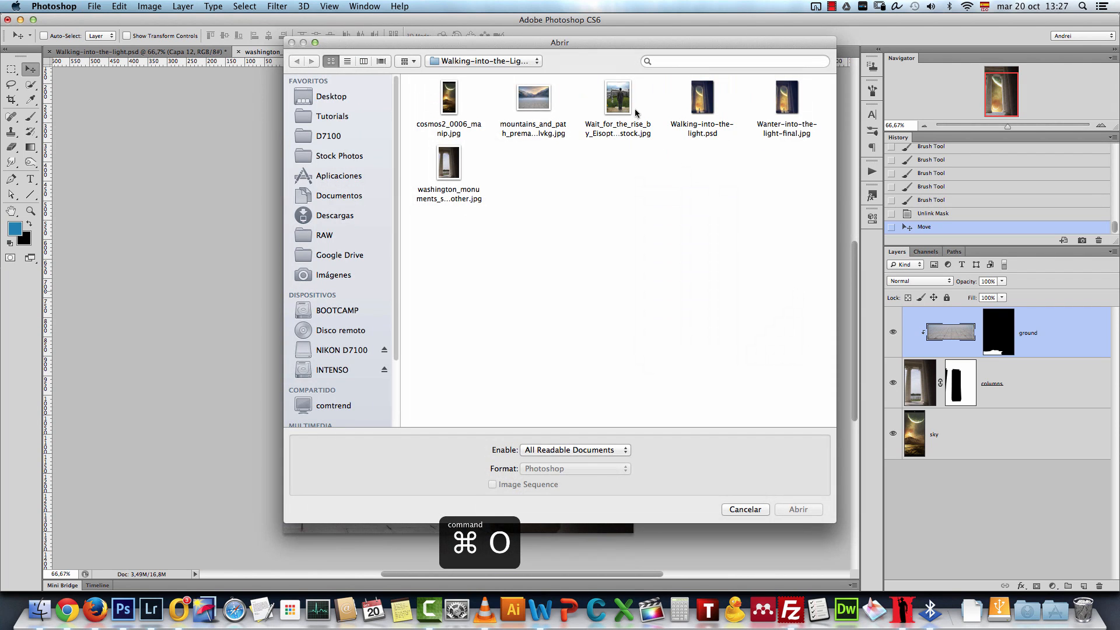
pyautogui.click(622, 104)
pyautogui.click(798, 509)
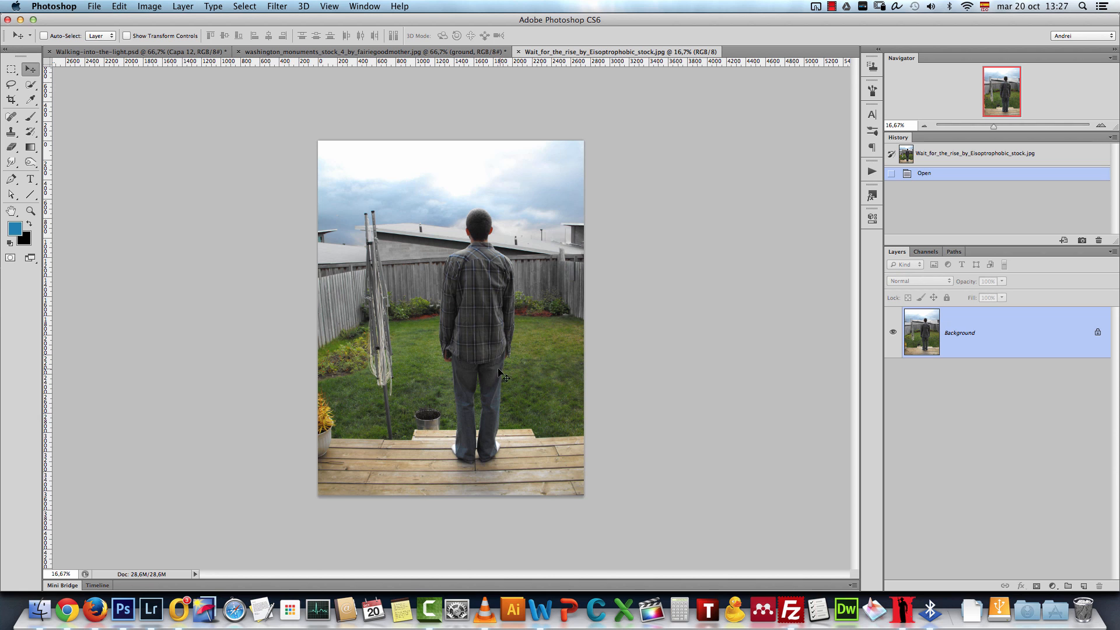
# Select the standing man from head to shoes with the Quick Selection tool and a larger brush.
pyautogui.press('super+1')
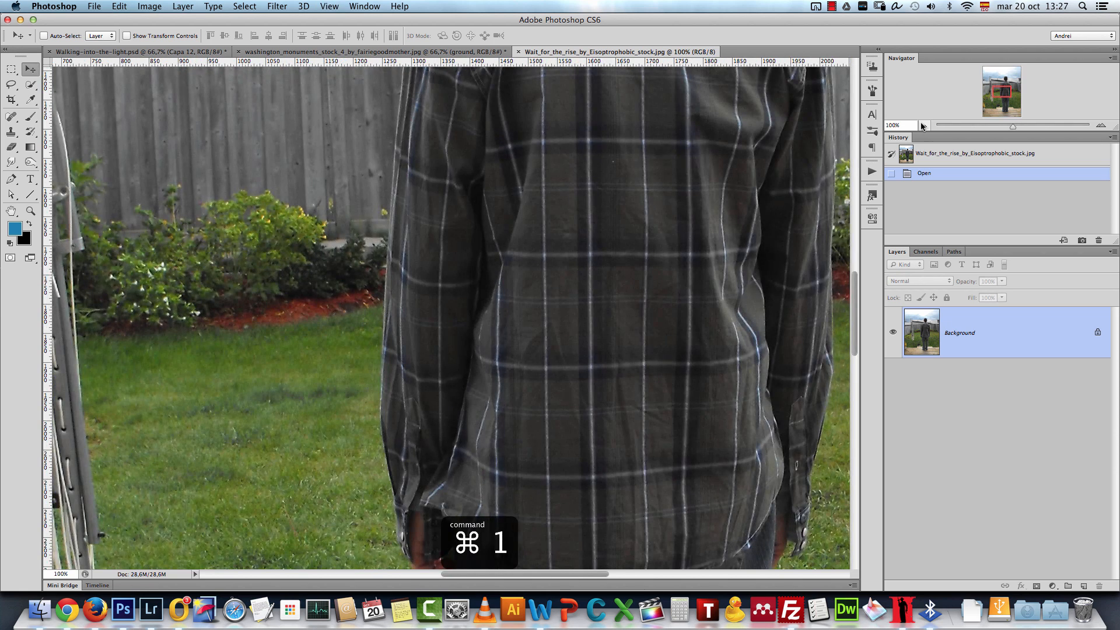
pyautogui.click(922, 126)
pyautogui.click(923, 125)
pyautogui.click(922, 125)
pyautogui.click(922, 126)
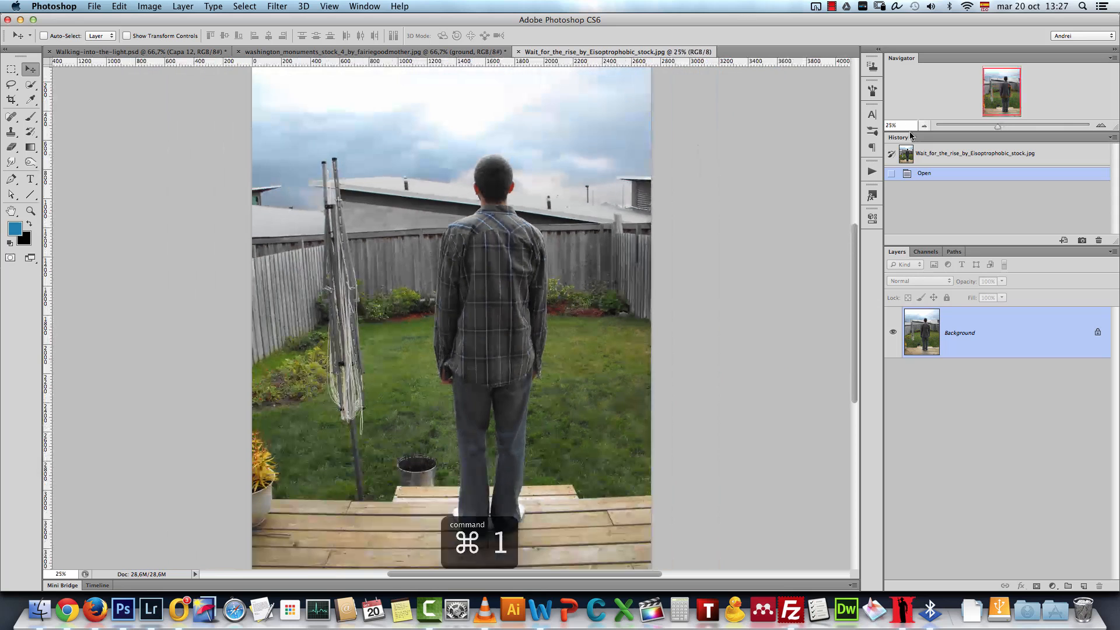
pyautogui.click(31, 84)
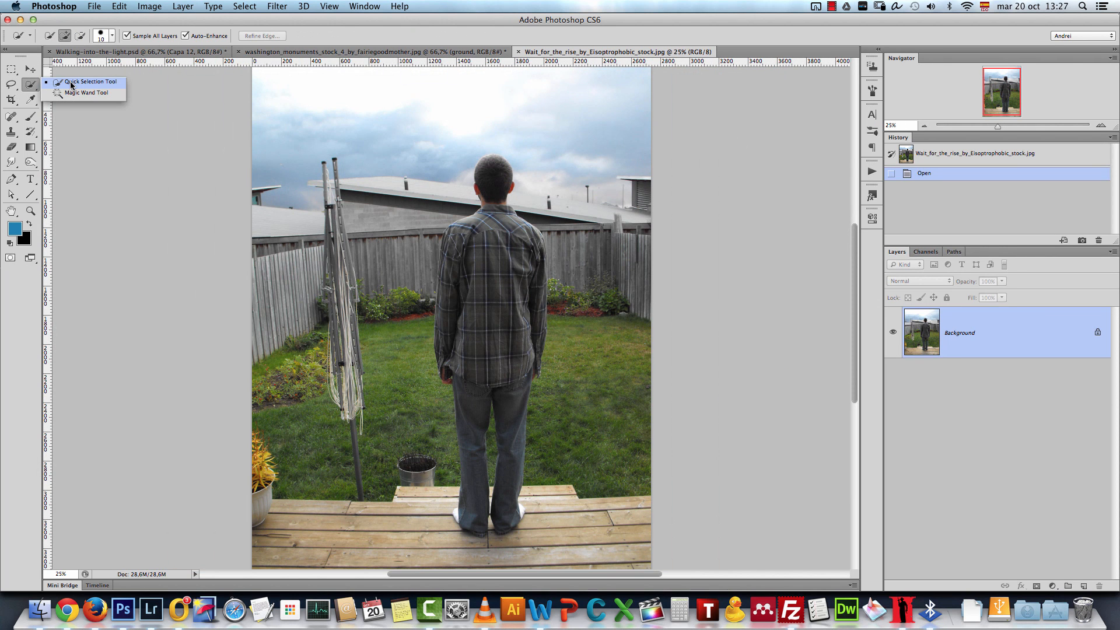
pyautogui.click(70, 83)
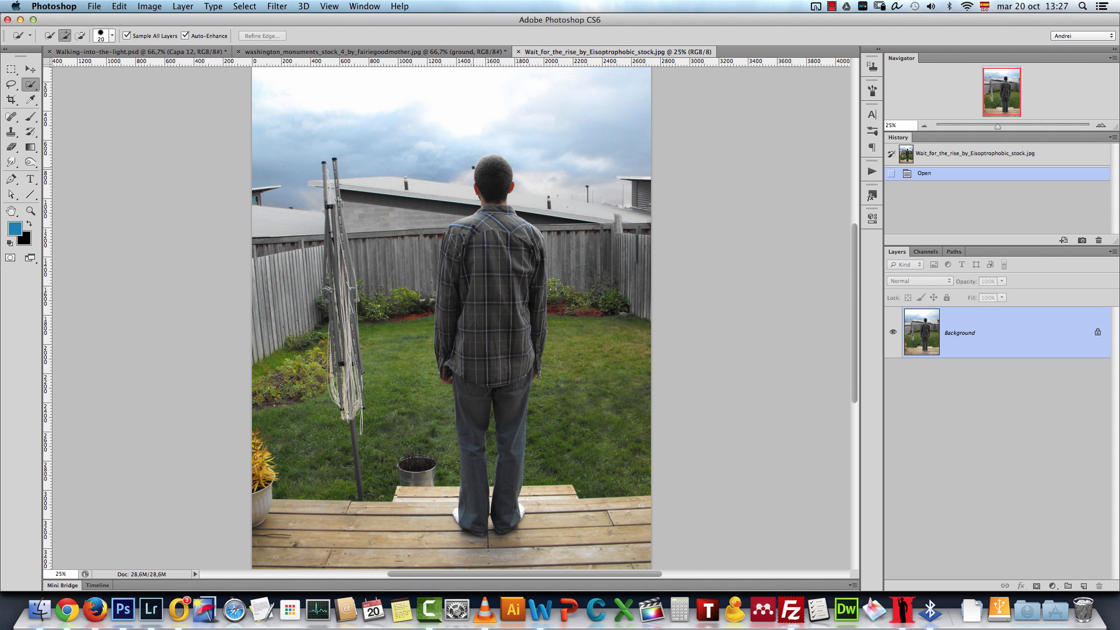
pyautogui.press(']')
pyautogui.press(']')
pyautogui.press(']')
pyautogui.moveTo(495, 168)
pyautogui.mouseDown()
pyautogui.moveTo(496, 203)
pyautogui.moveTo(488, 247)
pyautogui.moveTo(465, 244)
pyautogui.moveTo(457, 291)
pyautogui.moveTo(482, 377)
pyautogui.moveTo(470, 500)
pyautogui.moveTo(513, 502)
pyautogui.mouseUp()
# Refine the man's selection with a smaller brush, subtract the gap between his legs, and add a layer mask from the selection.
pyautogui.press('[')
pyautogui.press('[')
pyautogui.press('[')
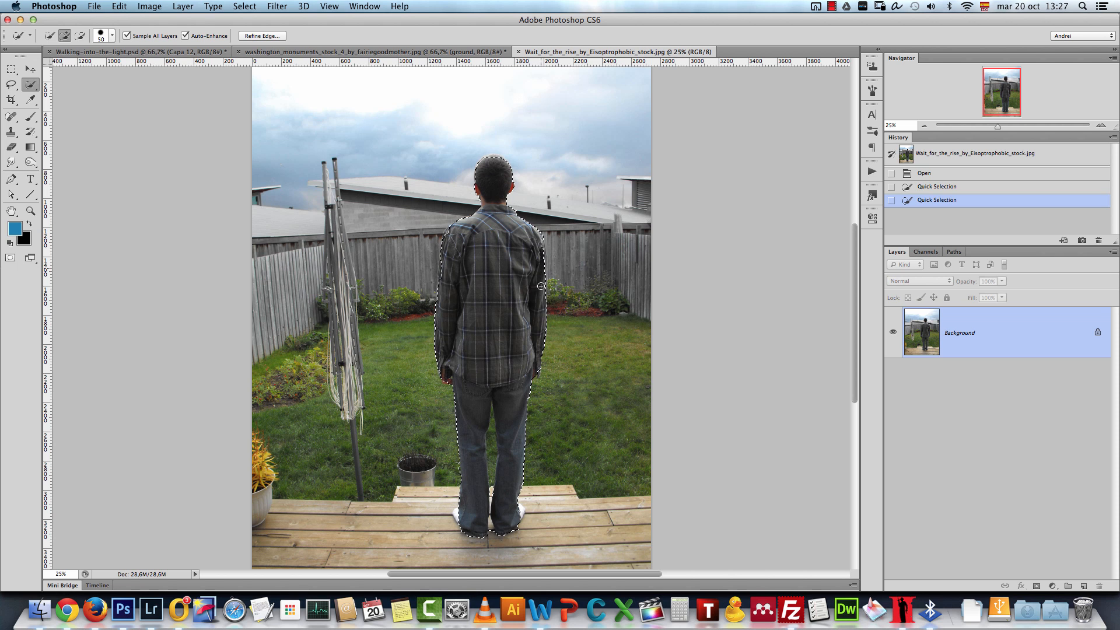
pyautogui.moveTo(501, 240); pyautogui.dragTo(501, 431)
pyautogui.press('alt')
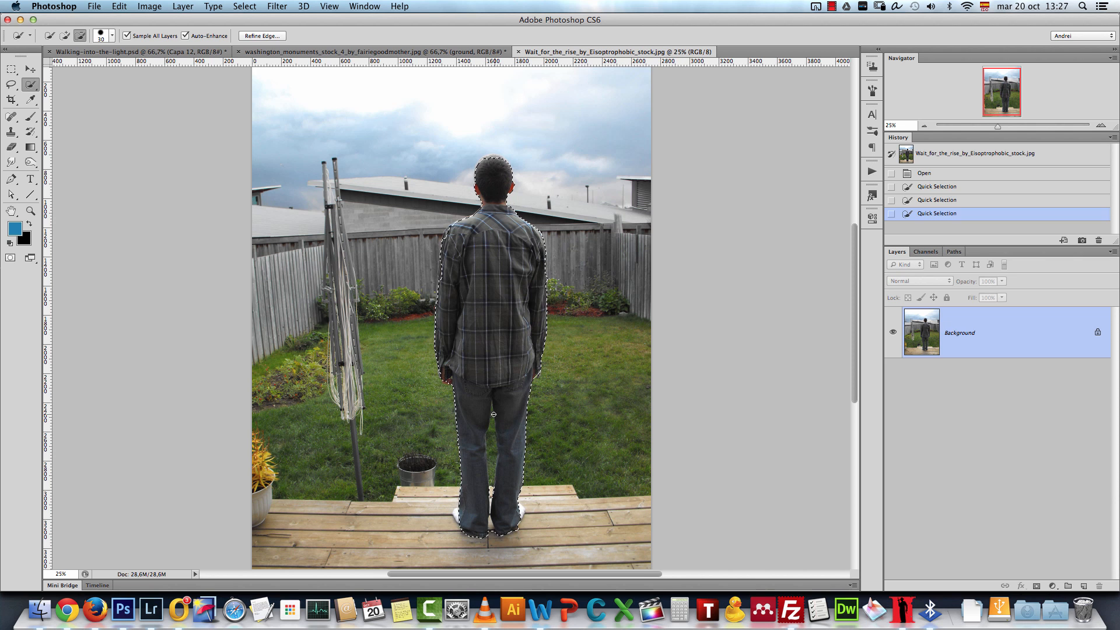
pyautogui.keyDown('alt'); pyautogui.click(491, 494); pyautogui.keyUp('alt')
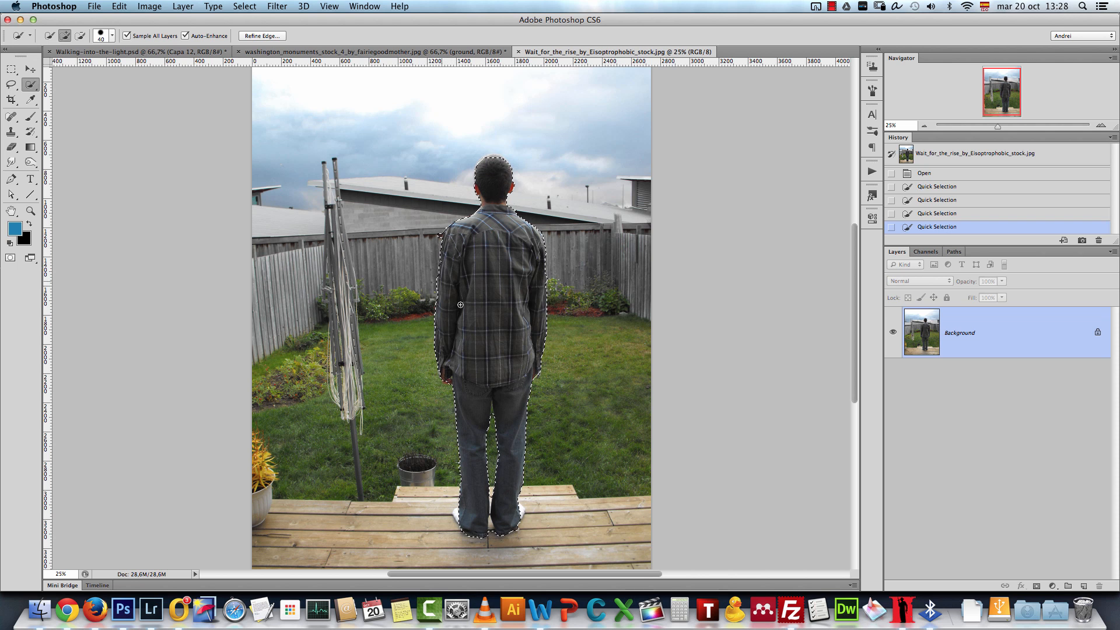
pyautogui.click(484, 312)
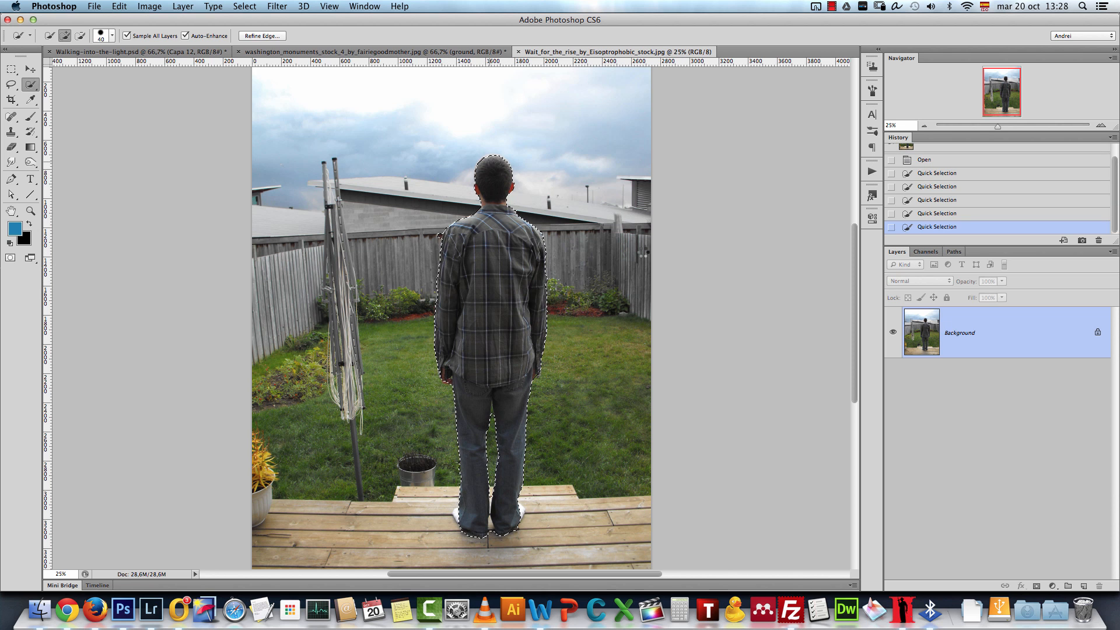
pyautogui.click(1036, 586)
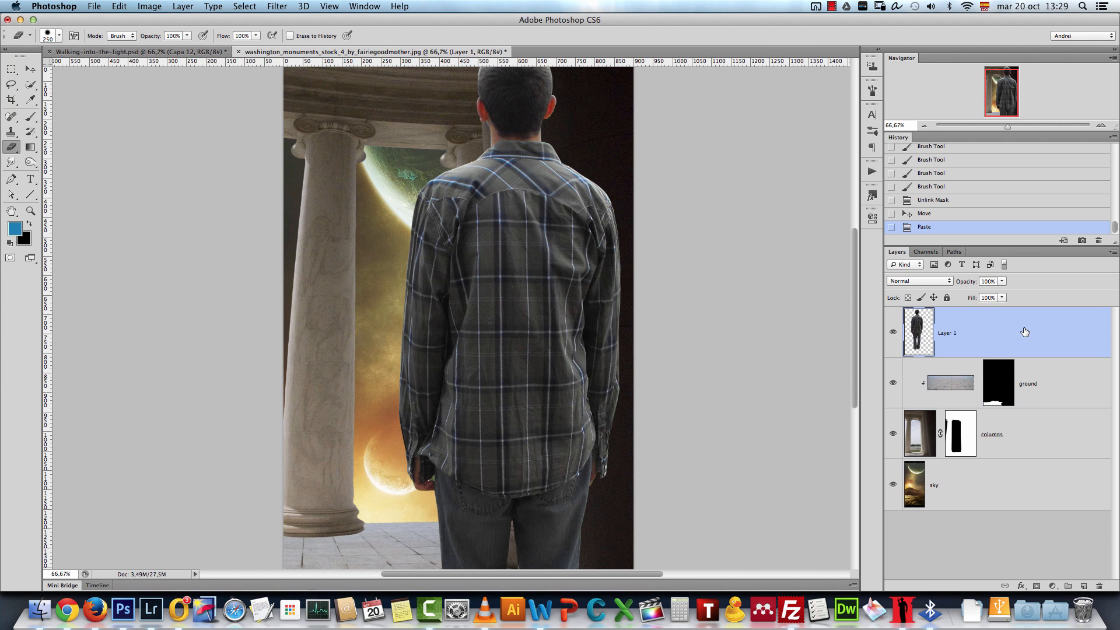
# Free Transform the pasted man to a smaller size and place him between the two columns.
pyautogui.press('super+t')
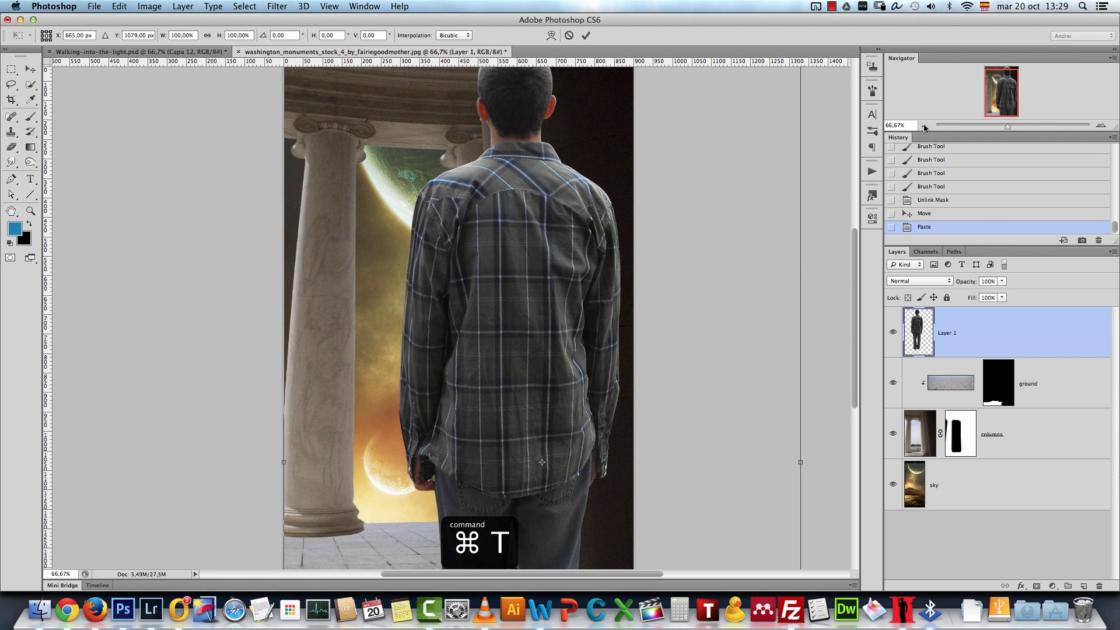
pyautogui.click(924, 126)
pyautogui.moveTo(699, 120); pyautogui.dragTo(426, 466)
pyautogui.moveTo(425, 533)
pyautogui.mouseDown()
pyautogui.moveTo(463, 324)
pyautogui.moveTo(458, 284)
pyautogui.moveTo(451, 315)
pyautogui.mouseUp()
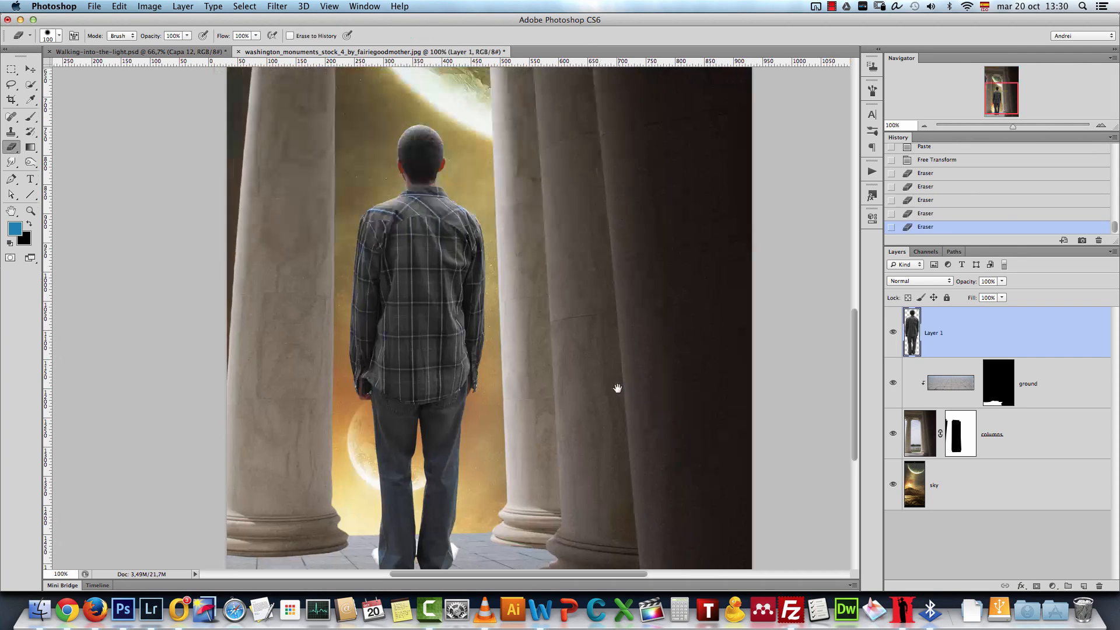
# Scale the man down to about 14.5% and stand him on the far edge of the stone floor, below the small planet.
pyautogui.press('super+t')
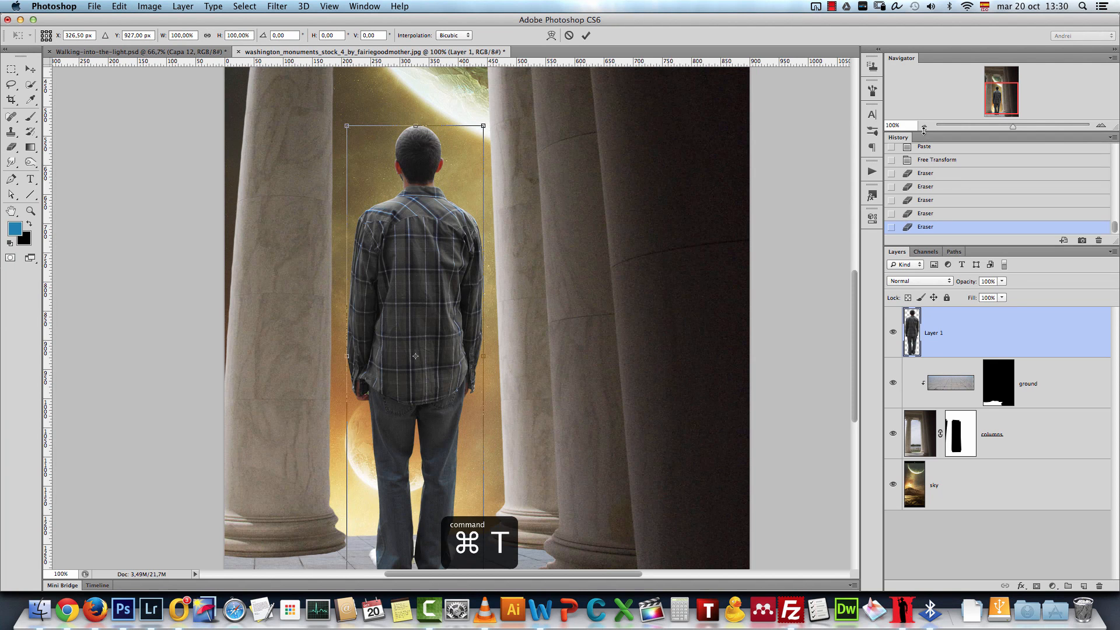
pyautogui.click(923, 127)
pyautogui.moveTo(477, 192); pyautogui.dragTo(427, 438)
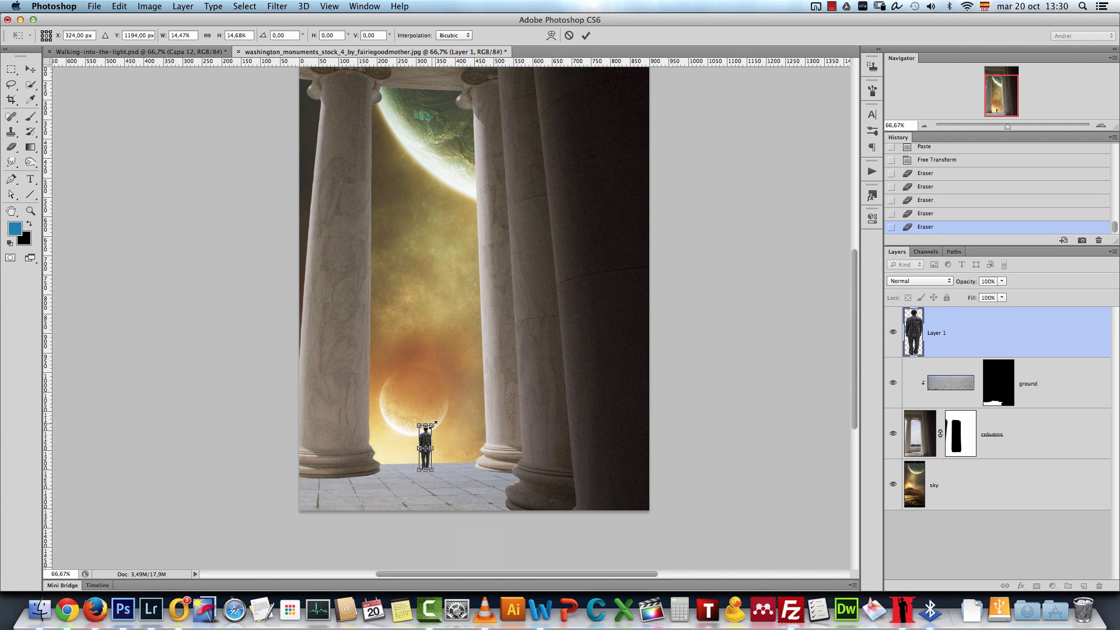
pyautogui.press('Return')
pyautogui.press('super+1')
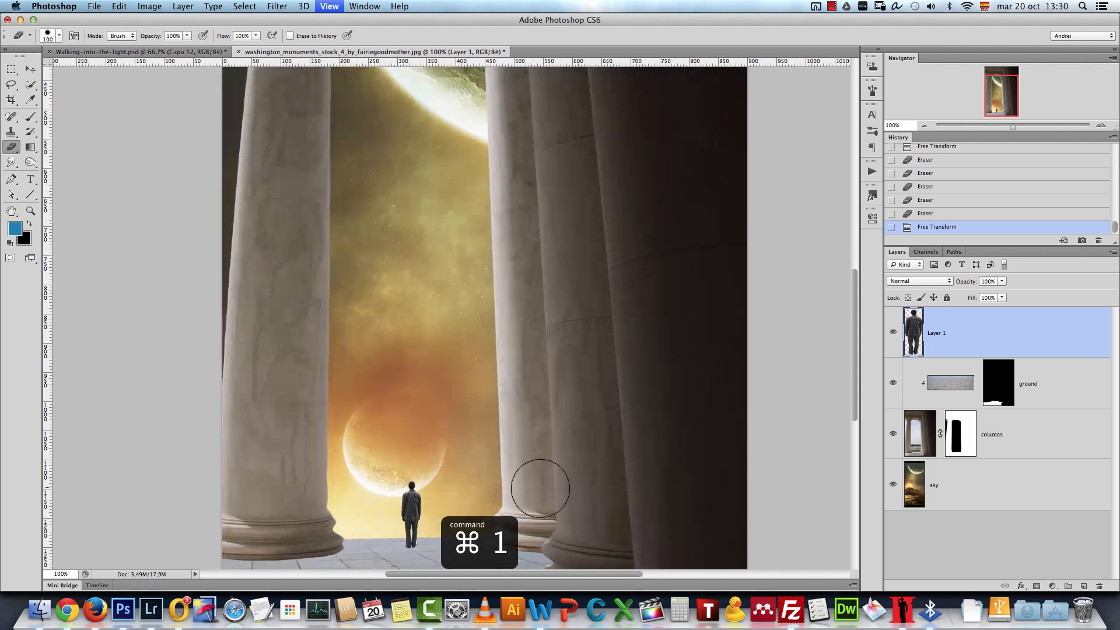
# Free Transform the man slightly smaller, keeping his feet on the far part of the stone floor.
pyautogui.press('super+t')
pyautogui.moveTo(456, 360); pyautogui.dragTo(455, 369)
pyautogui.press('Return')
pyautogui.press('super+1')
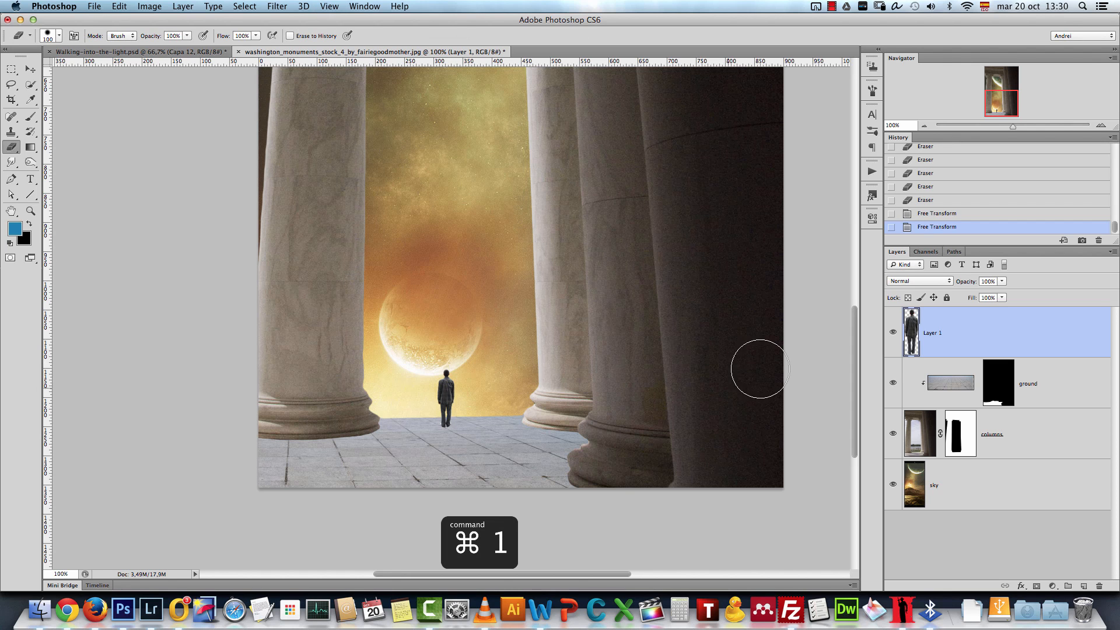
# Apply Smart Sharpen to the man's layer with an amount of 100% and a radius of 0.5 px.
pyautogui.click(925, 126)
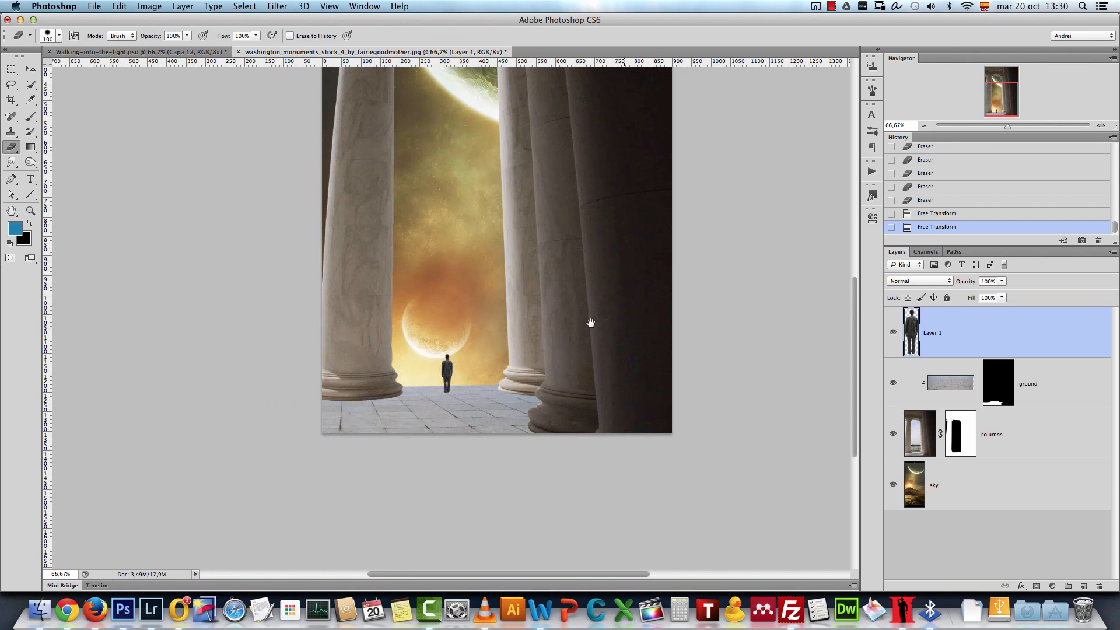
pyautogui.click(29, 69)
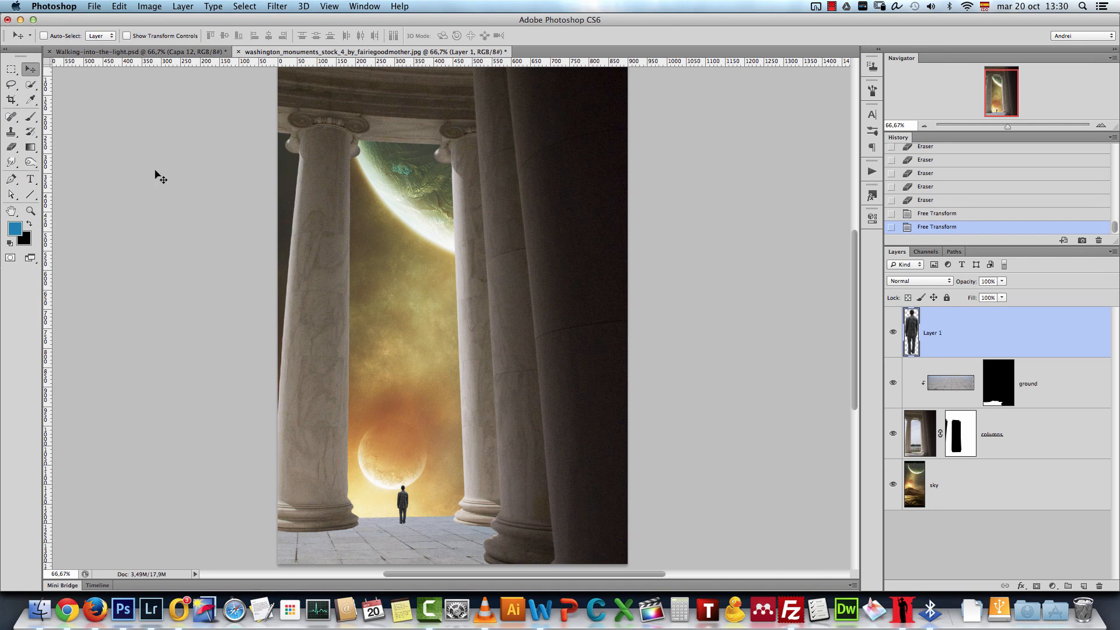
pyautogui.moveTo(513, 445); pyautogui.dragTo(518, 344)
pyautogui.press('super+1')
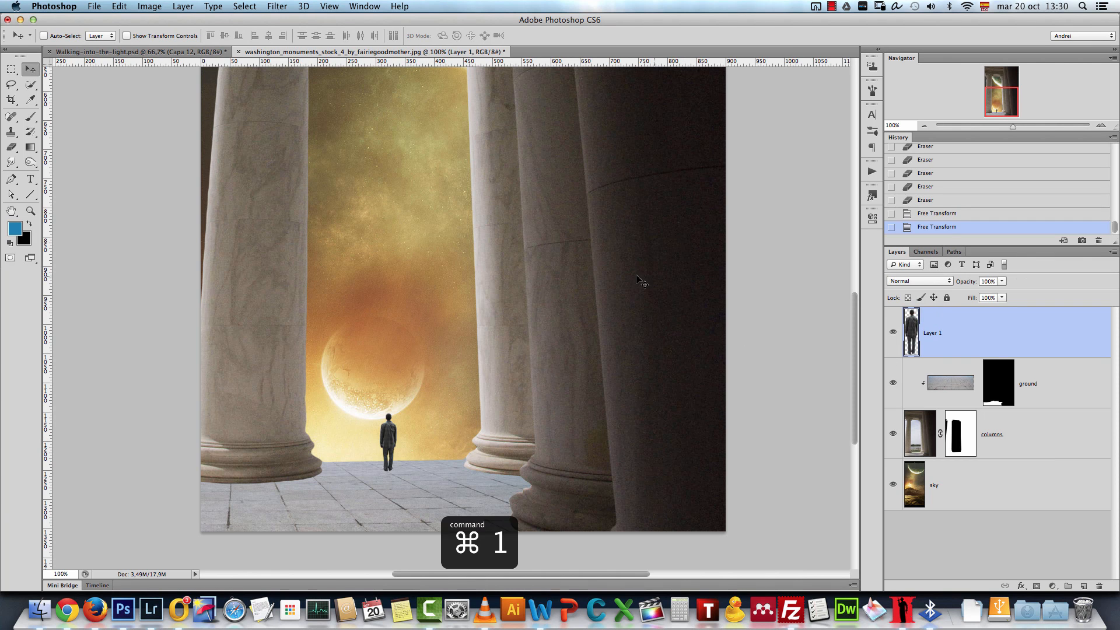
pyautogui.click(283, 7)
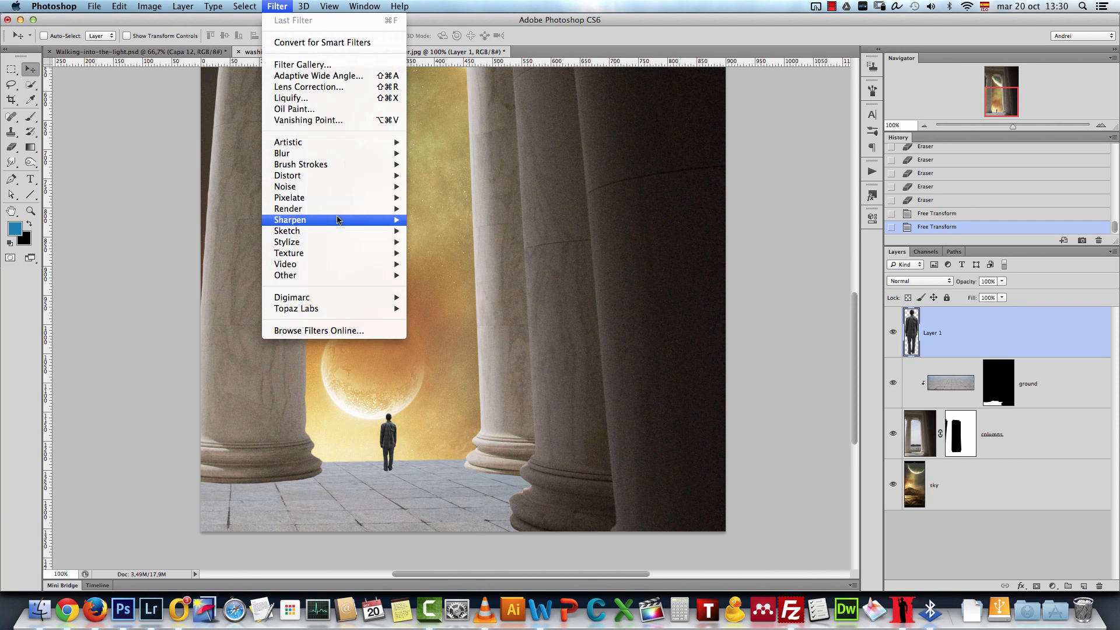
pyautogui.moveTo(367, 220)
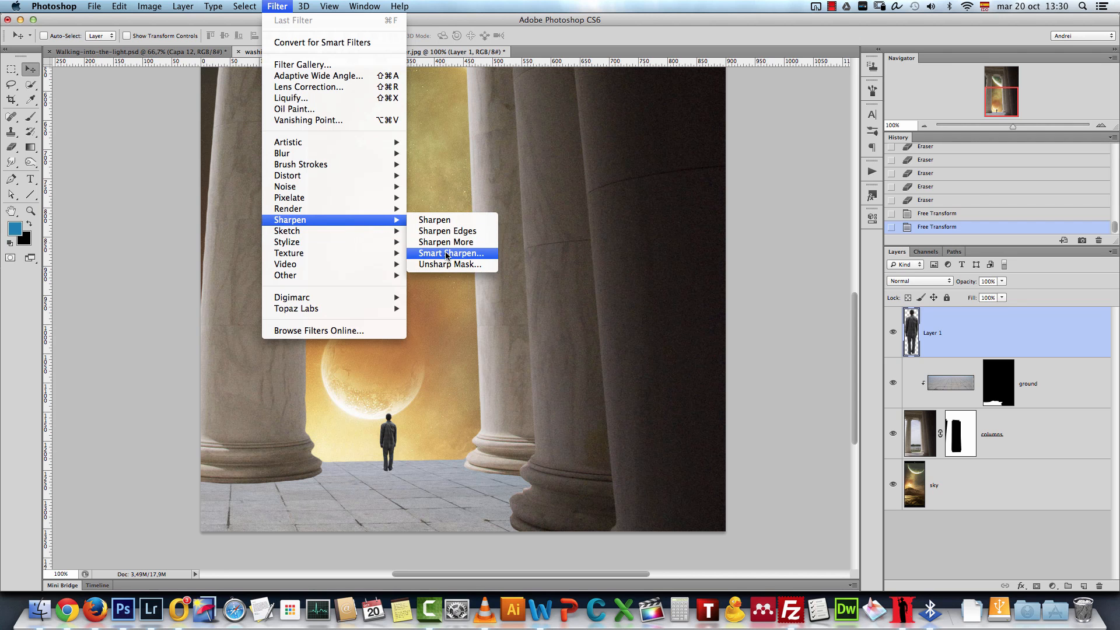
pyautogui.click(448, 253)
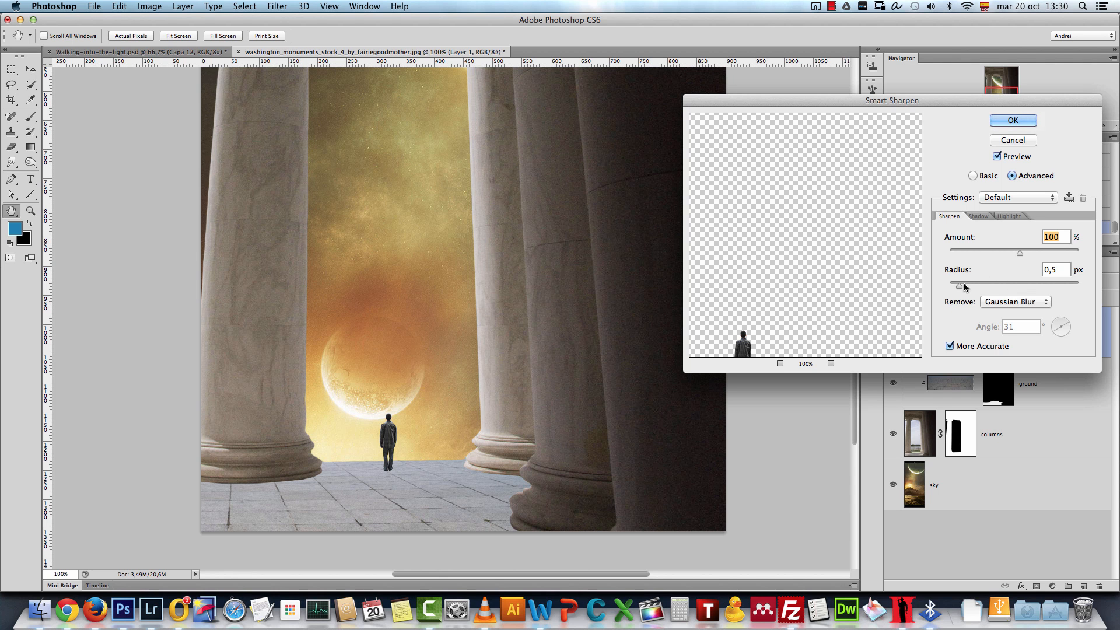
pyautogui.press('Tab')
pyautogui.press('Escape')
pyautogui.press('super+1')
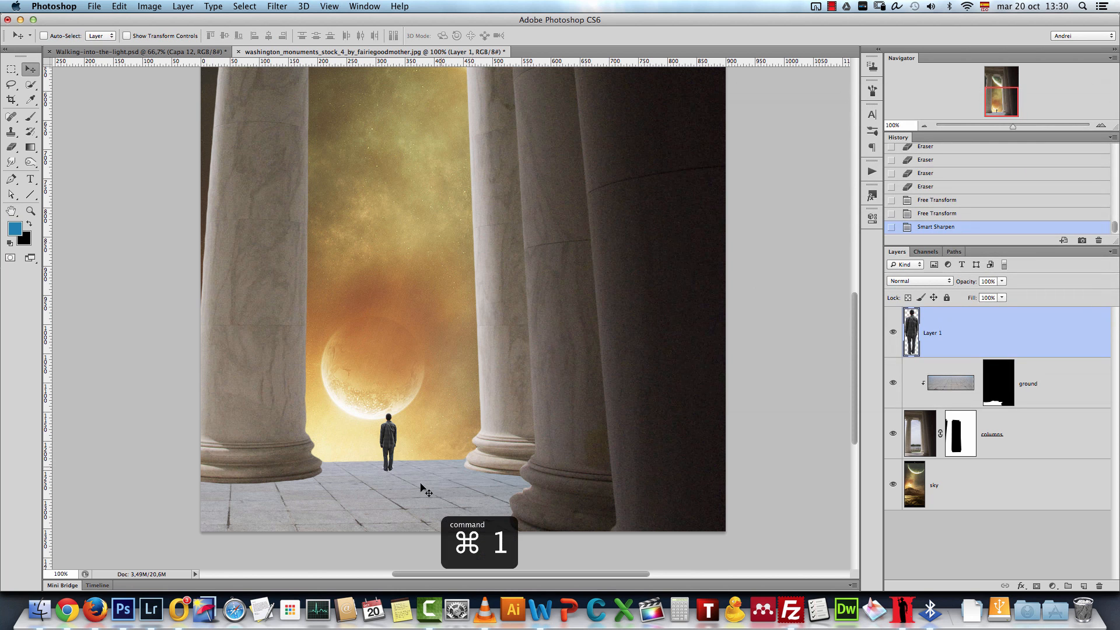
# Nudge the man slightly to the right on the floor and rename his layer "man".
pyautogui.moveTo(411, 460); pyautogui.dragTo(416, 458)
pyautogui.doubleClick(932, 332)
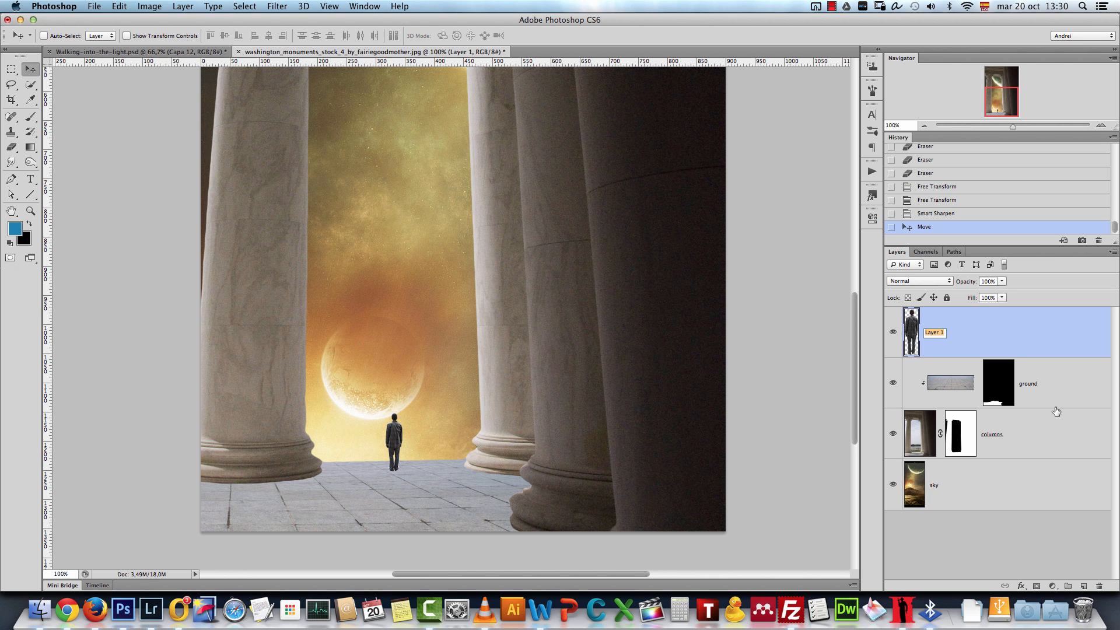
pyautogui.write('man')
pyautogui.press('Return')
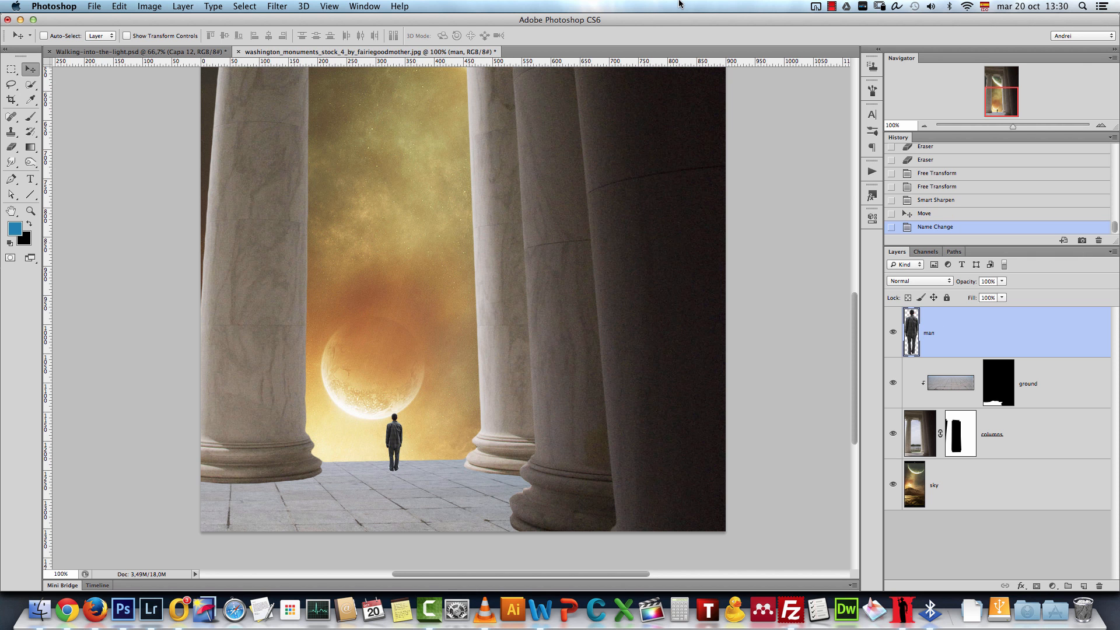
# Duplicate the man layer and place the copy directly beneath the original.
pyautogui.click(923, 126)
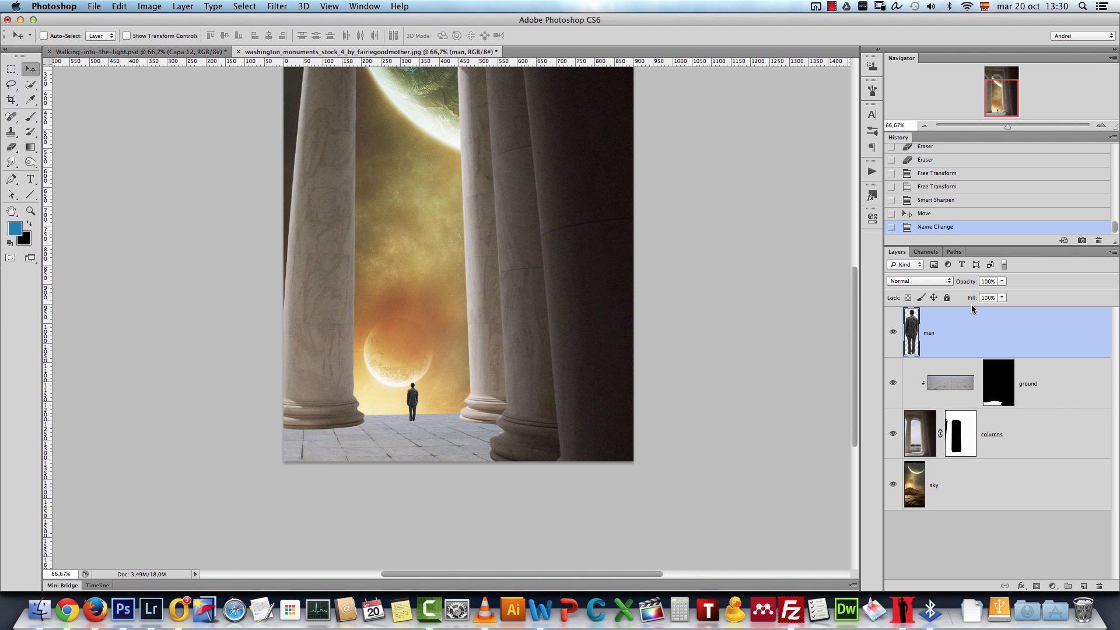
pyautogui.moveTo(1046, 350); pyautogui.dragTo(1030, 368)
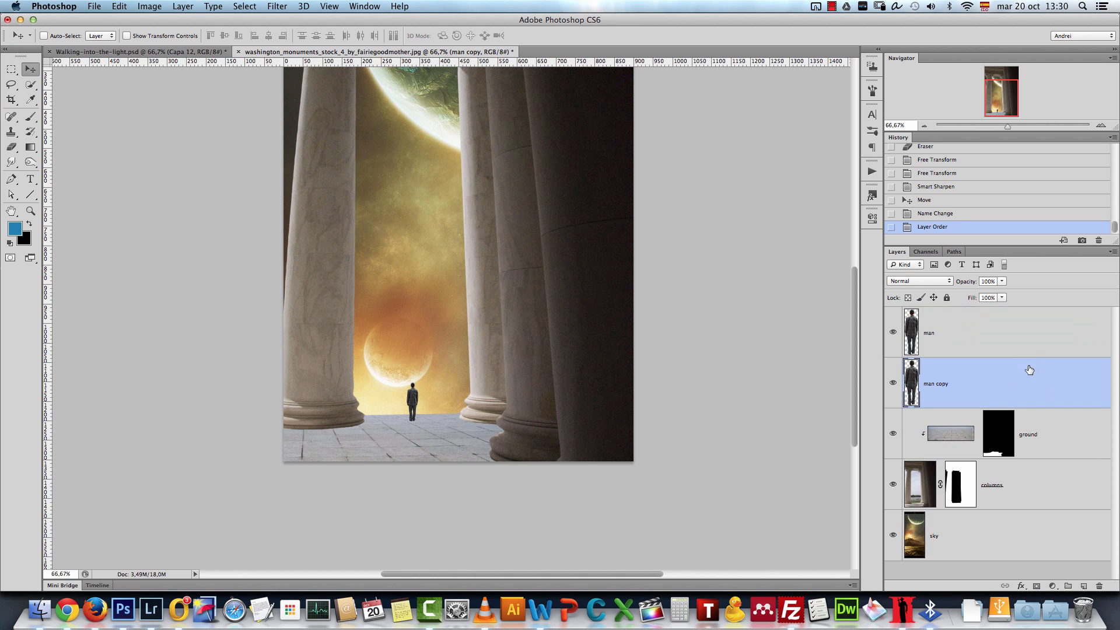
# Rename the man's copy "man shadow" and move it just to the right of the original figure.
pyautogui.doubleClick(940, 384)
pyautogui.write('ma')
pyautogui.press('Return')
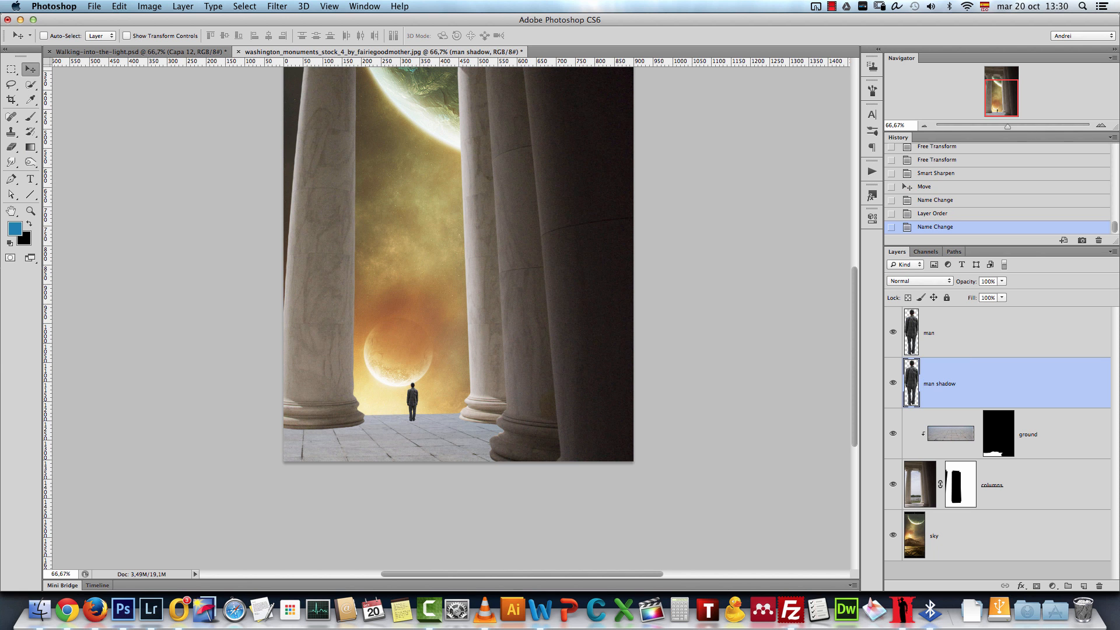
pyautogui.moveTo(438, 374); pyautogui.dragTo(465, 375)
# Turn the "man shadow" figure solid black with Hue/Saturation at a lightness of -100.
pyautogui.press('super+1')
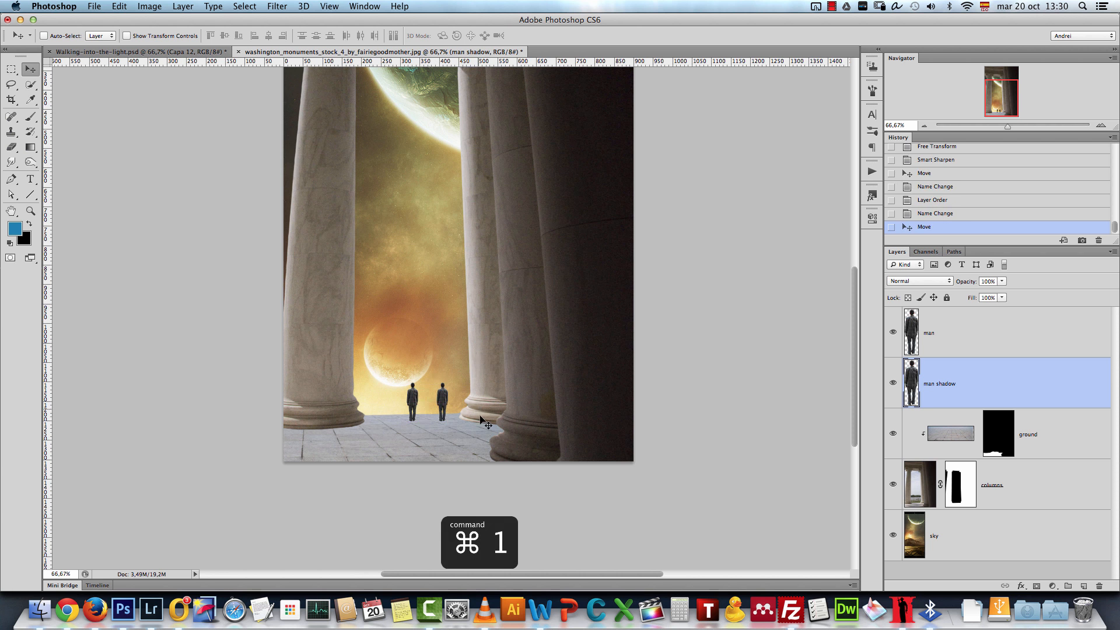
pyautogui.press('super+u')
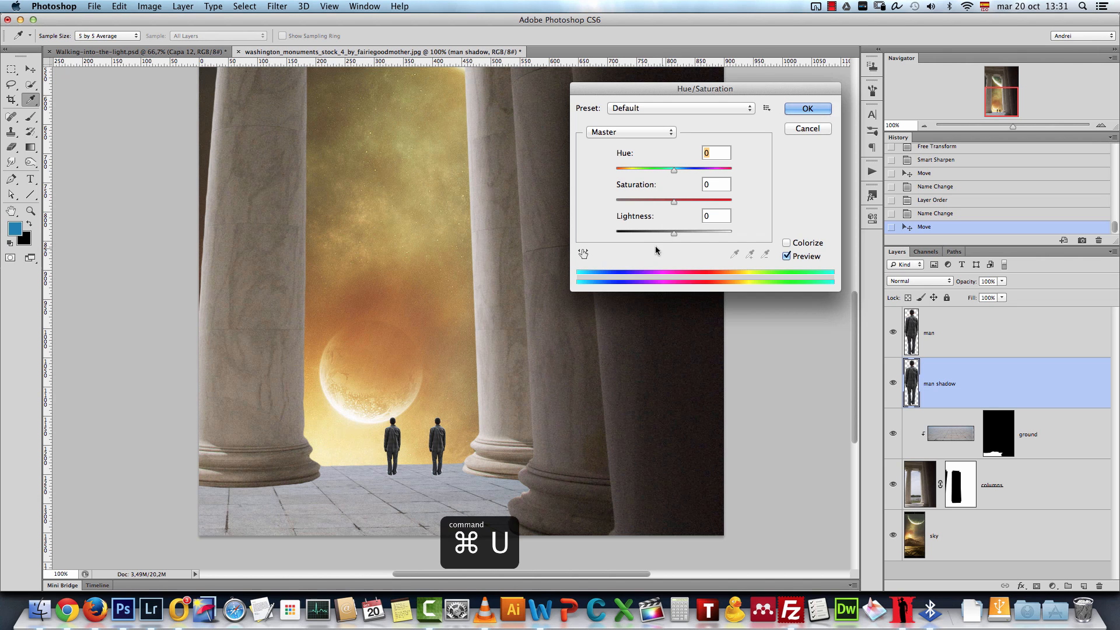
pyautogui.moveTo(674, 232); pyautogui.dragTo(596, 236)
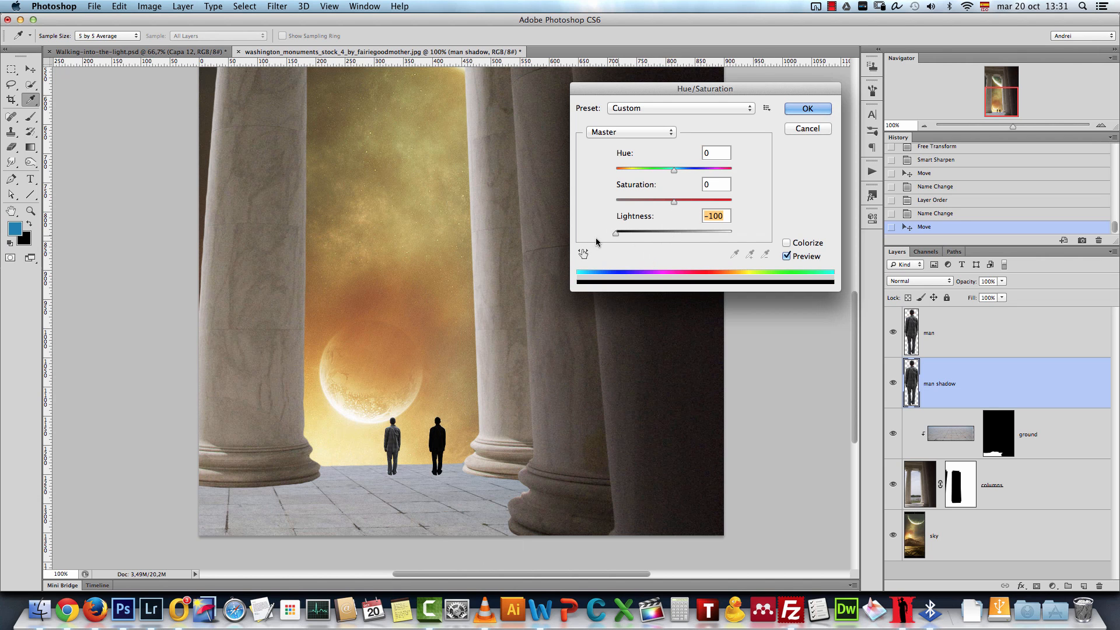
pyautogui.click(815, 116)
# Flip the black figure vertically with Free Transform and place it upside down directly beneath the man's feet.
pyautogui.press('v')
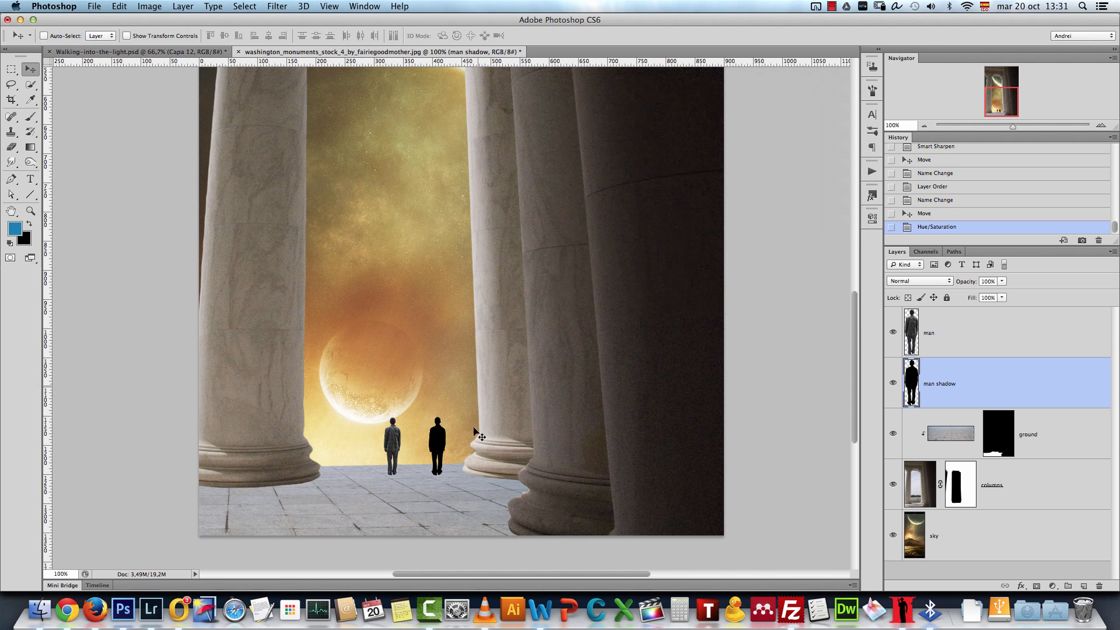
pyautogui.moveTo(459, 424); pyautogui.dragTo(438, 436)
pyautogui.press('super+t')
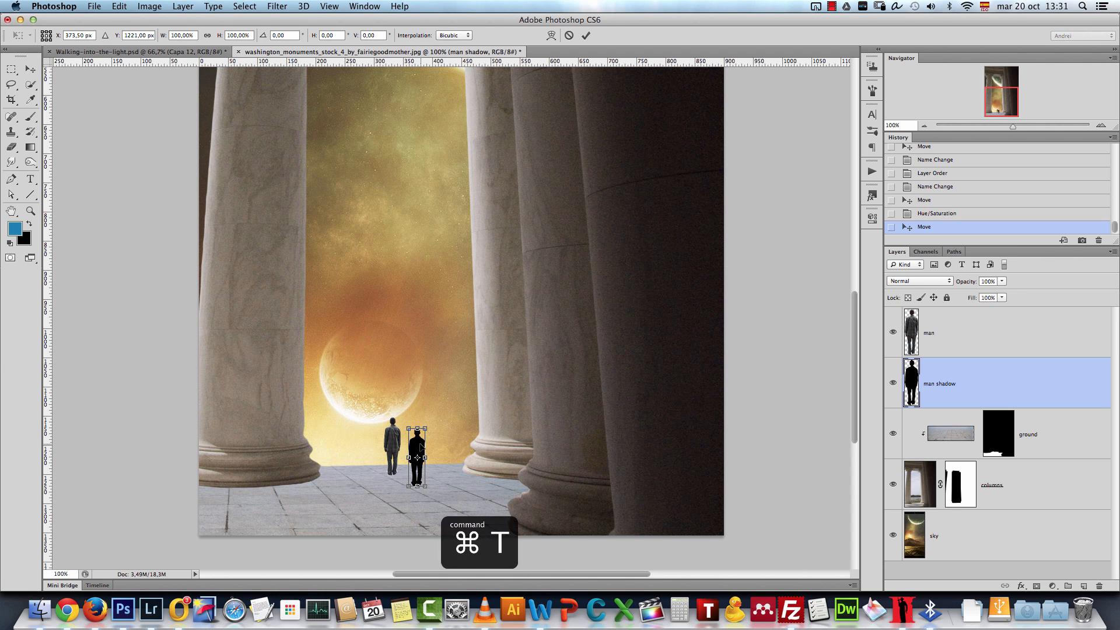
pyautogui.rightClick(420, 443)
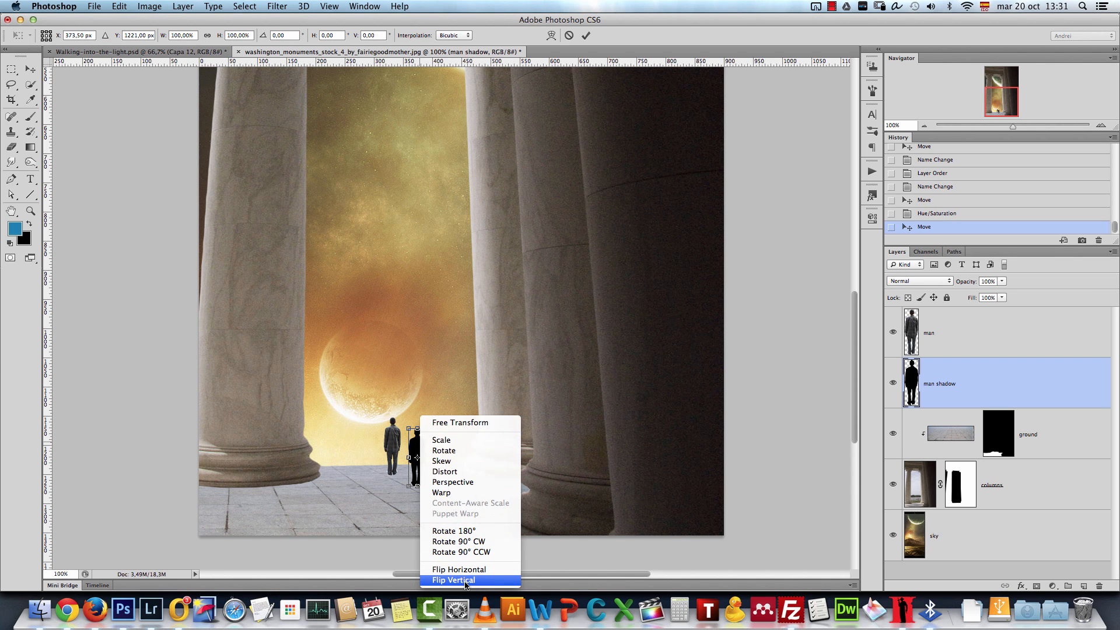
pyautogui.click(466, 454)
pyautogui.moveTo(417, 442); pyautogui.dragTo(395, 479)
pyautogui.press('Return')
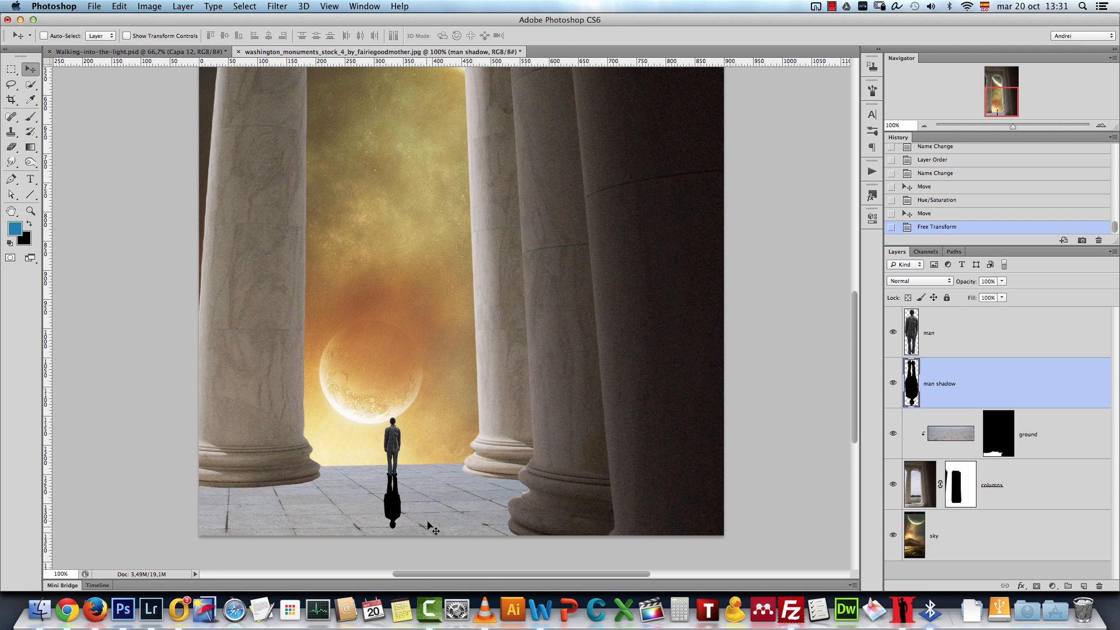
# Apply a Perspective transform to the shadow, widening its head end to about 224% while the feet stay narrow.
pyautogui.press('super+t')
pyautogui.rightClick(391, 513)
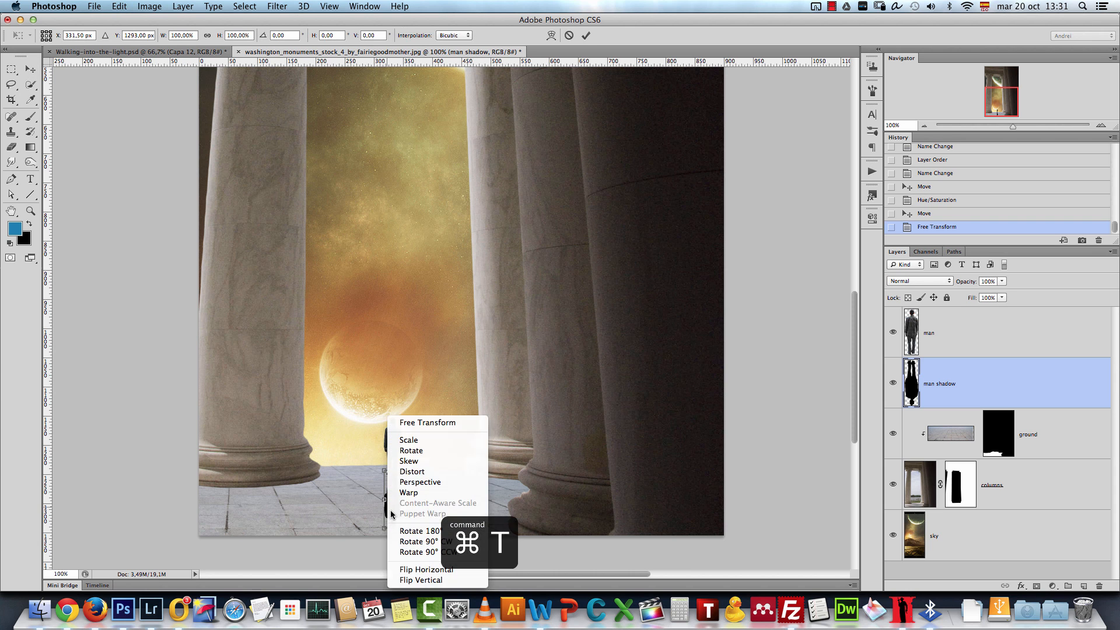
pyautogui.click(425, 485)
pyautogui.moveTo(402, 531); pyautogui.dragTo(411, 529)
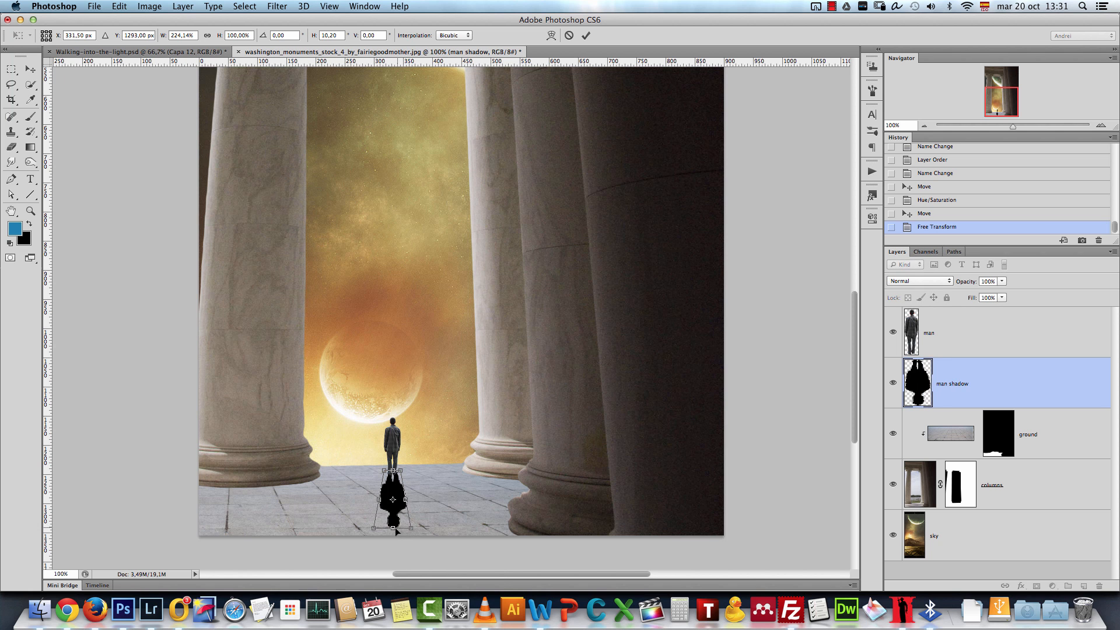
# Slant and stretch the shadow diagonally across the floor from the man's feet toward the base of the right columns.
pyautogui.rightClick(399, 487)
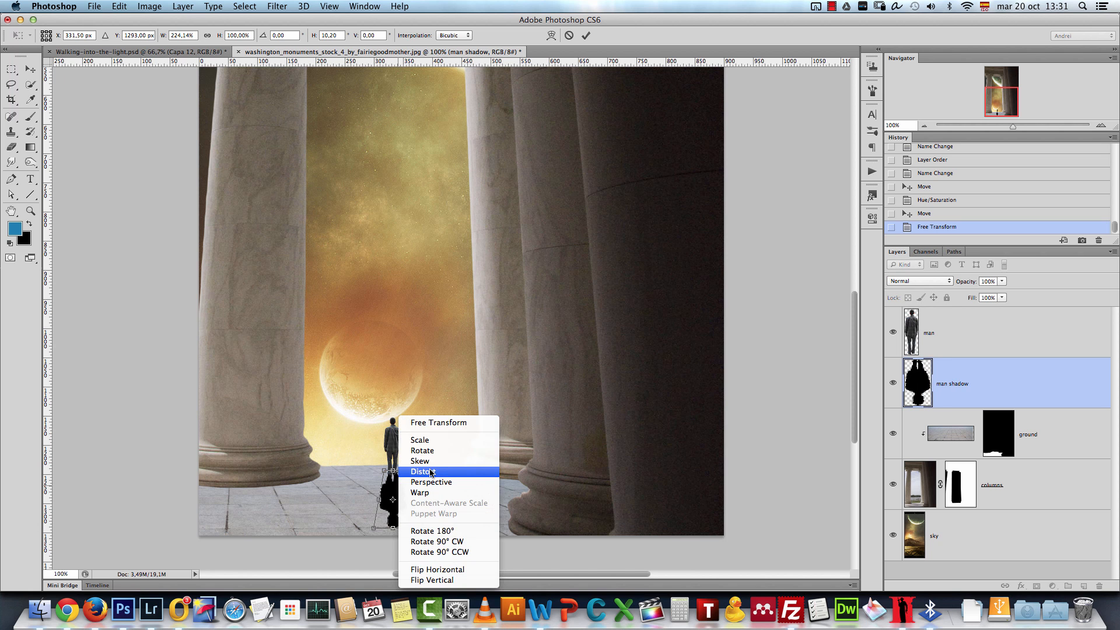
pyautogui.click(429, 473)
pyautogui.rightClick(402, 501)
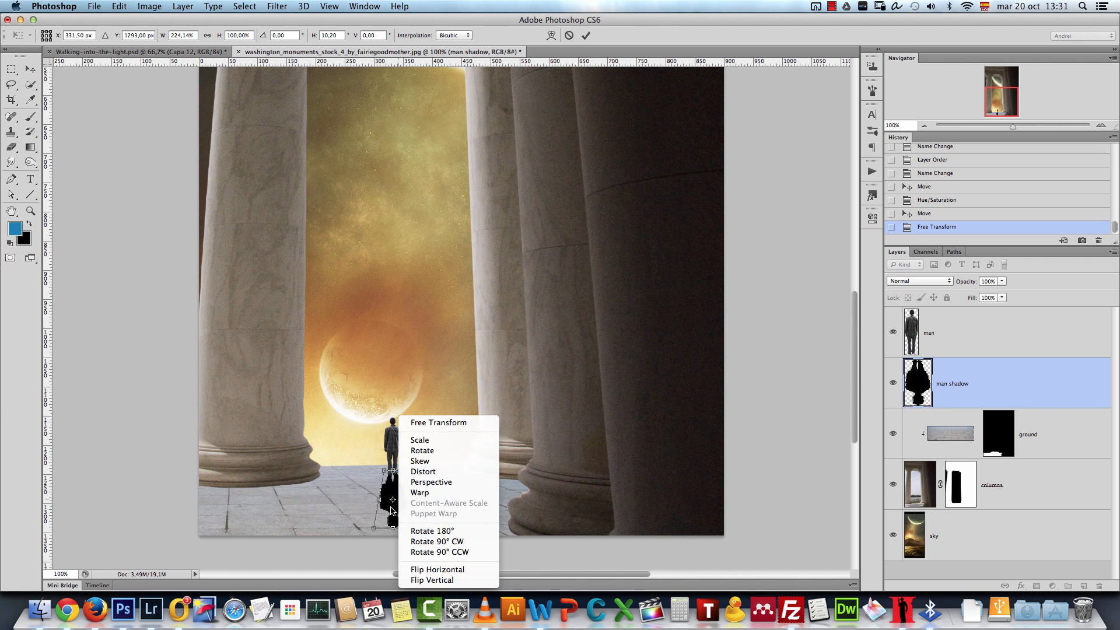
pyautogui.click(390, 484)
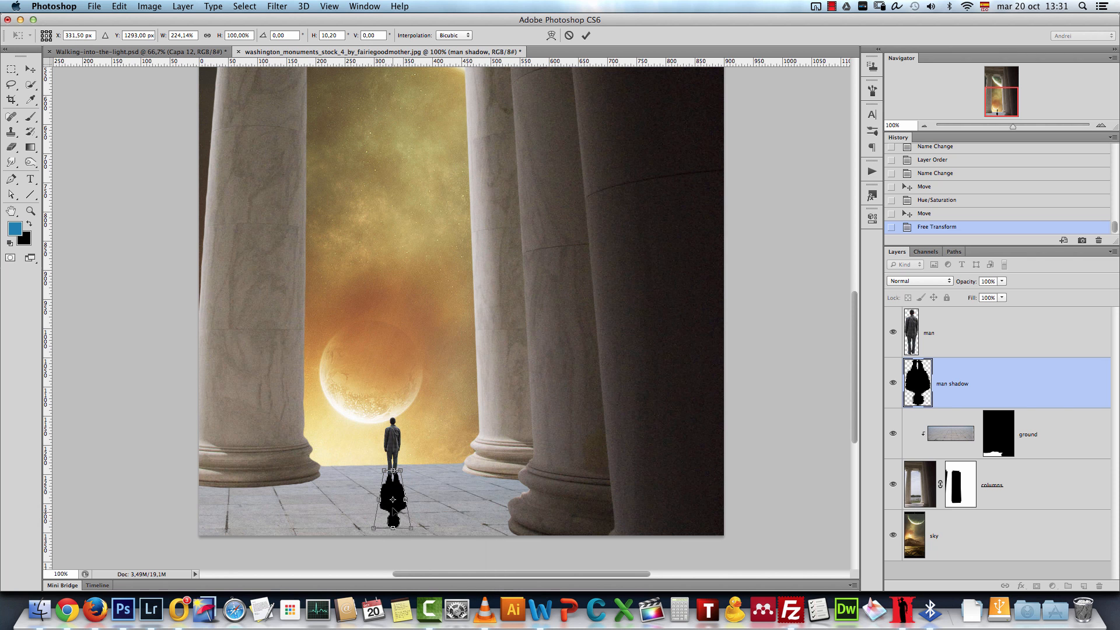
pyautogui.rightClick(394, 509)
pyautogui.click(400, 529)
pyautogui.moveTo(394, 530); pyautogui.dragTo(528, 538)
pyautogui.press('super+z')
# Nudge the slanted shadow so its feet line up with the man's shoes.
pyautogui.press('super+1')
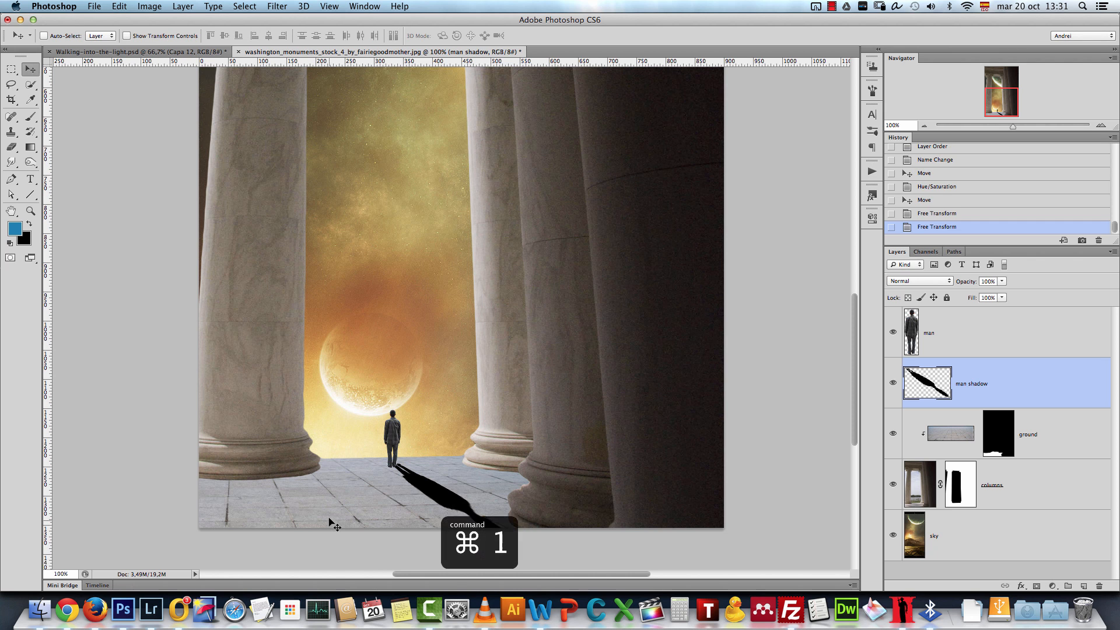
pyautogui.scroll(-3, 440, 442)
pyautogui.moveTo(444, 425)
pyautogui.mouseDown()
pyautogui.moveTo(437, 382)
pyautogui.moveTo(443, 425)
pyautogui.mouseUp()
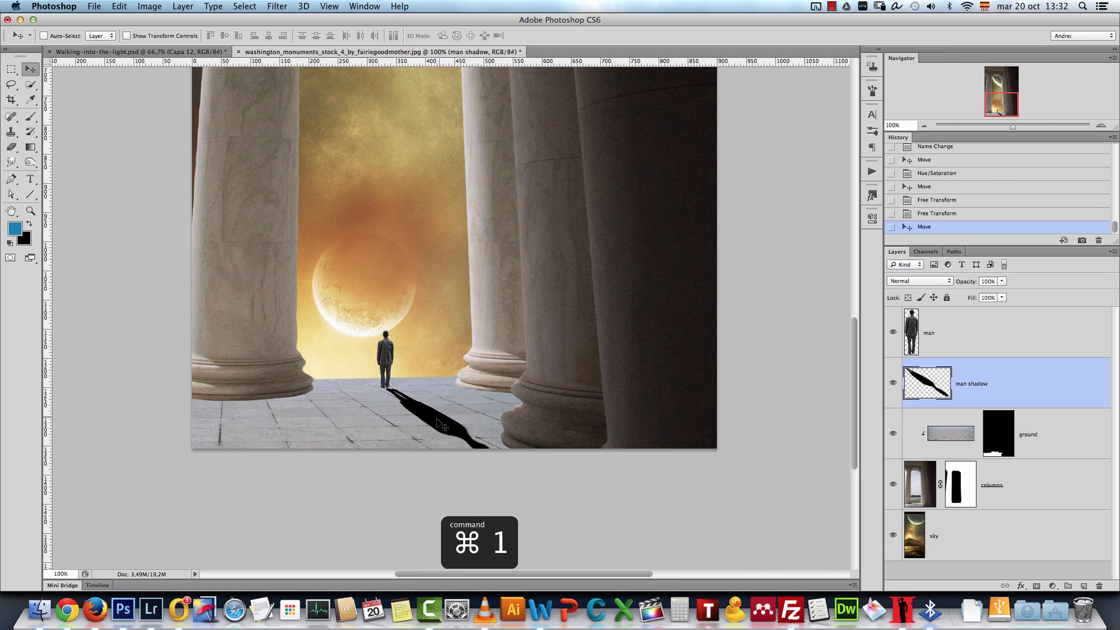
pyautogui.click(1100, 126)
pyautogui.click(1100, 126)
pyautogui.moveTo(362, 425); pyautogui.dragTo(496, 350)
pyautogui.moveTo(445, 452); pyautogui.dragTo(439, 445)
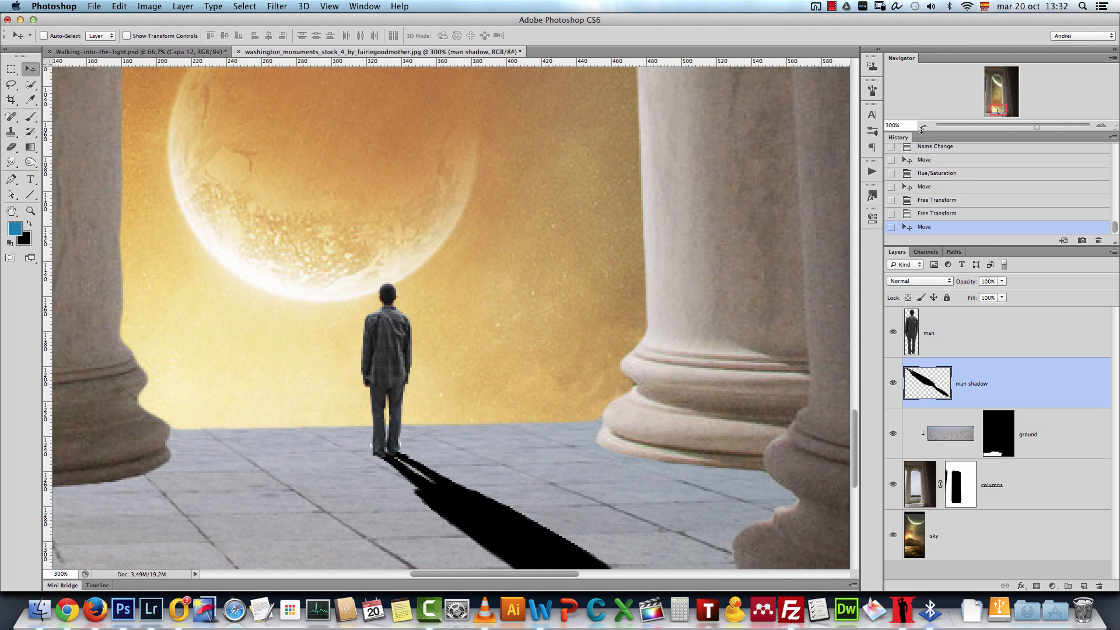
# Soften the man's shadow with a Gaussian Blur of radius 1 px.
pyautogui.click(924, 126)
pyautogui.click(924, 126)
pyautogui.moveTo(593, 304); pyautogui.dragTo(571, 345)
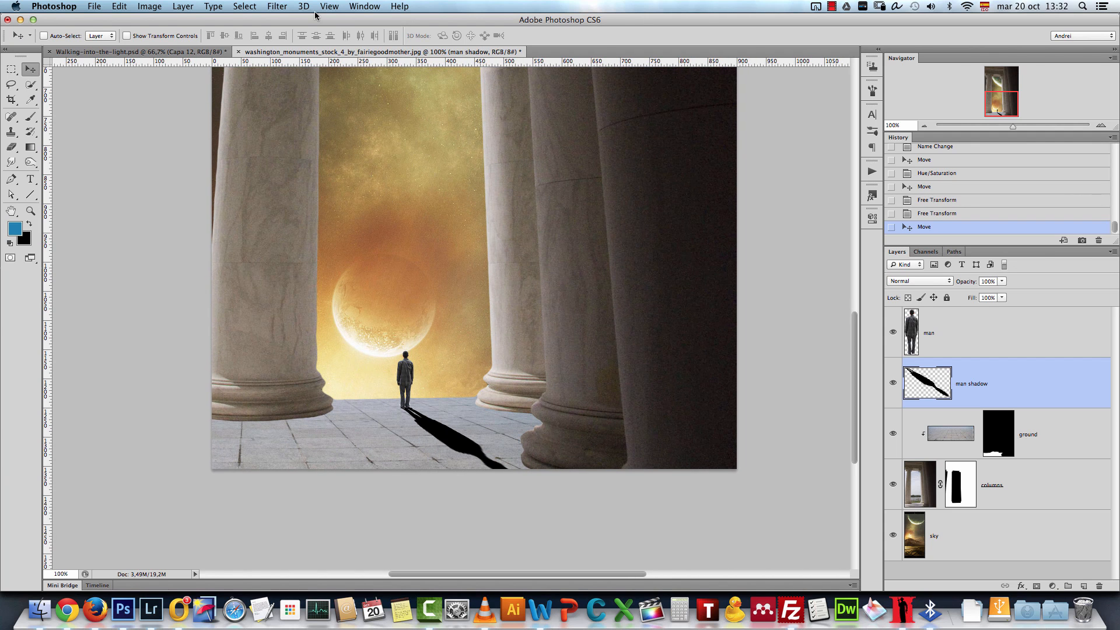
pyautogui.click(277, 7)
pyautogui.moveTo(337, 154)
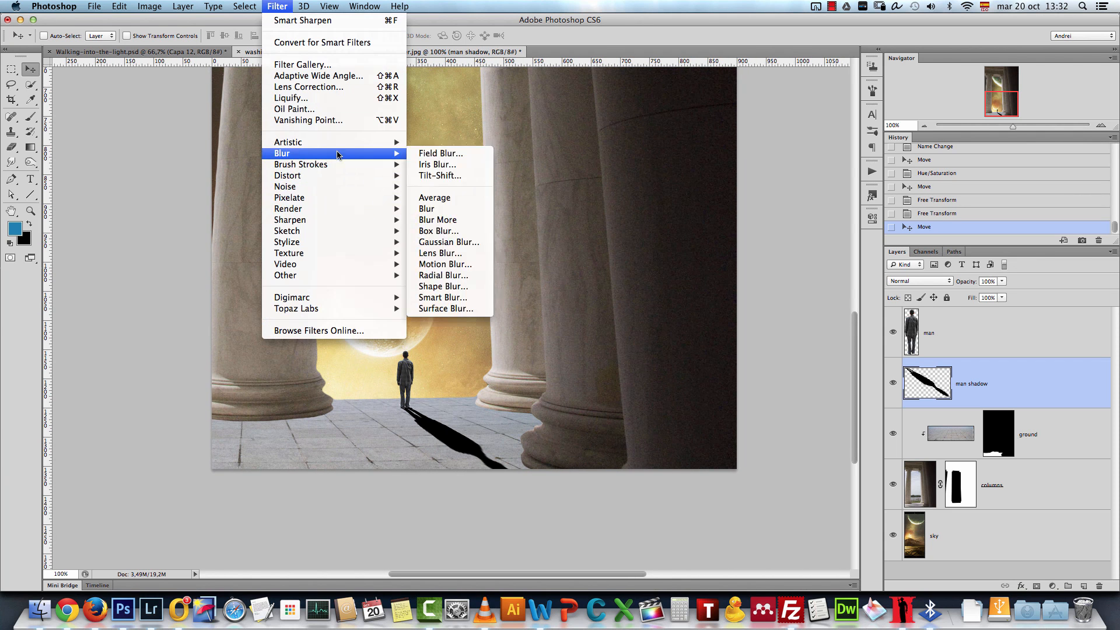
pyautogui.click(466, 241)
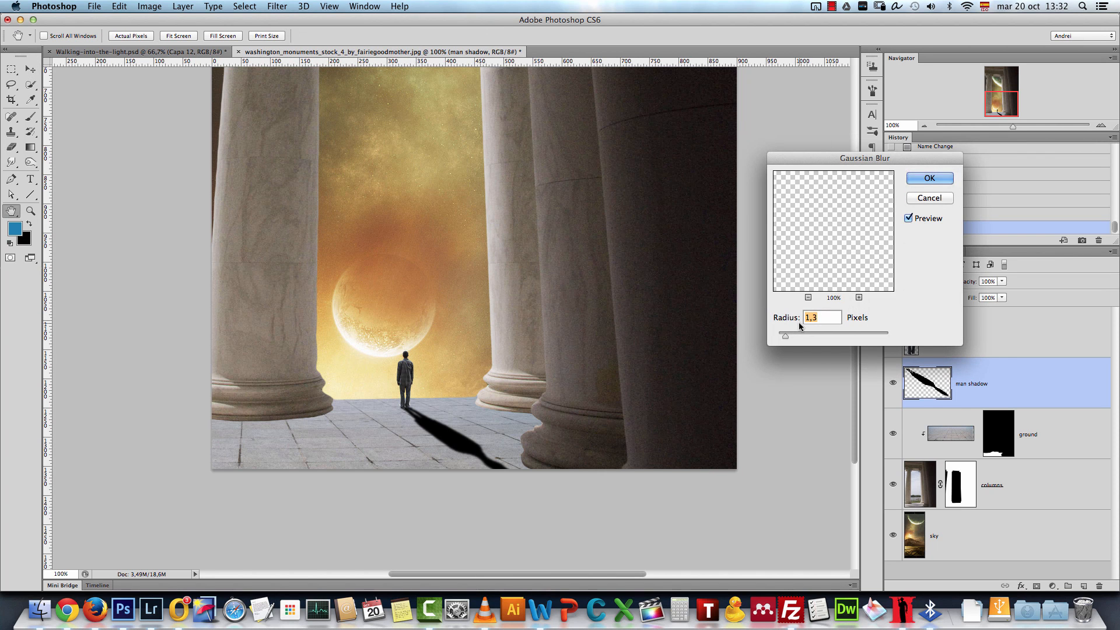
pyautogui.write('1')
pyautogui.click(929, 177)
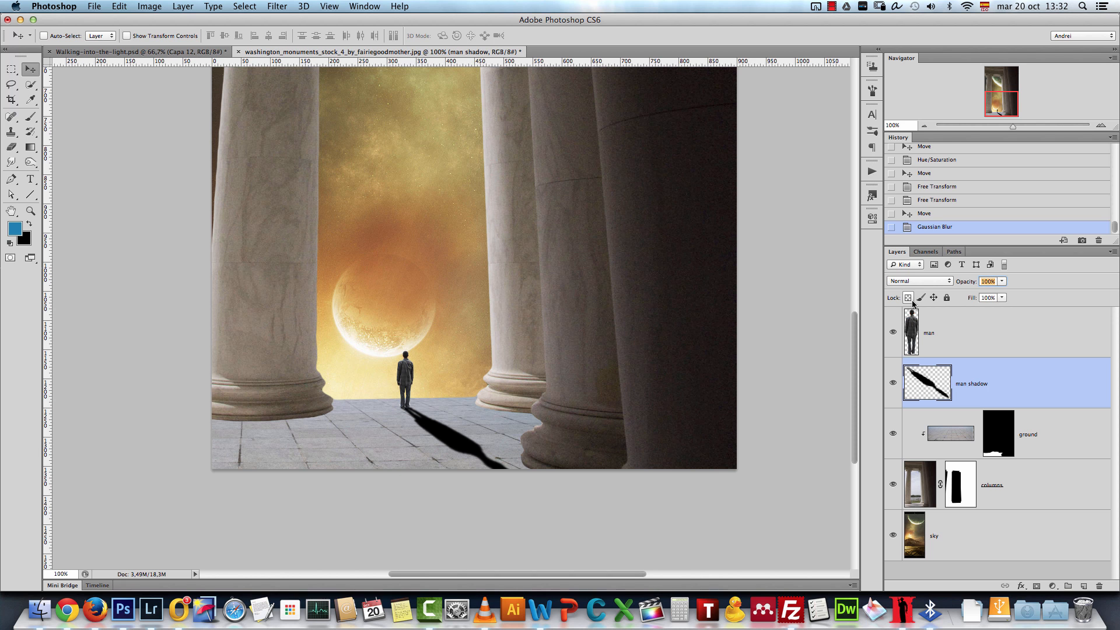
# Set the opacity of the "man shadow" layer to 75%.
pyautogui.write('80')
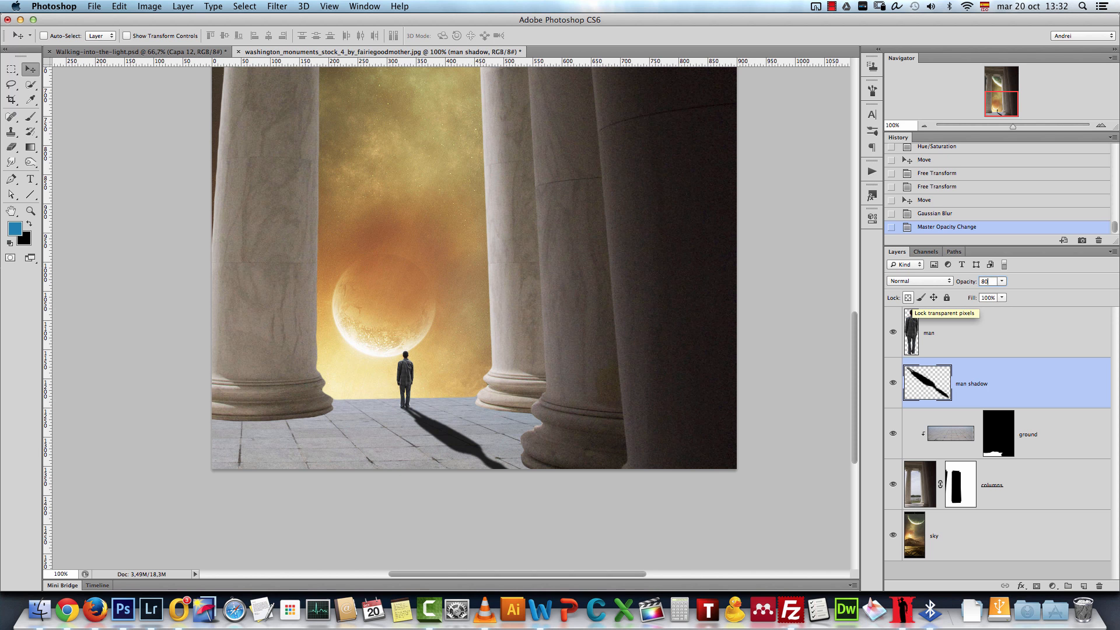
pyautogui.press('BackSpace')
pyautogui.press('BackSpace')
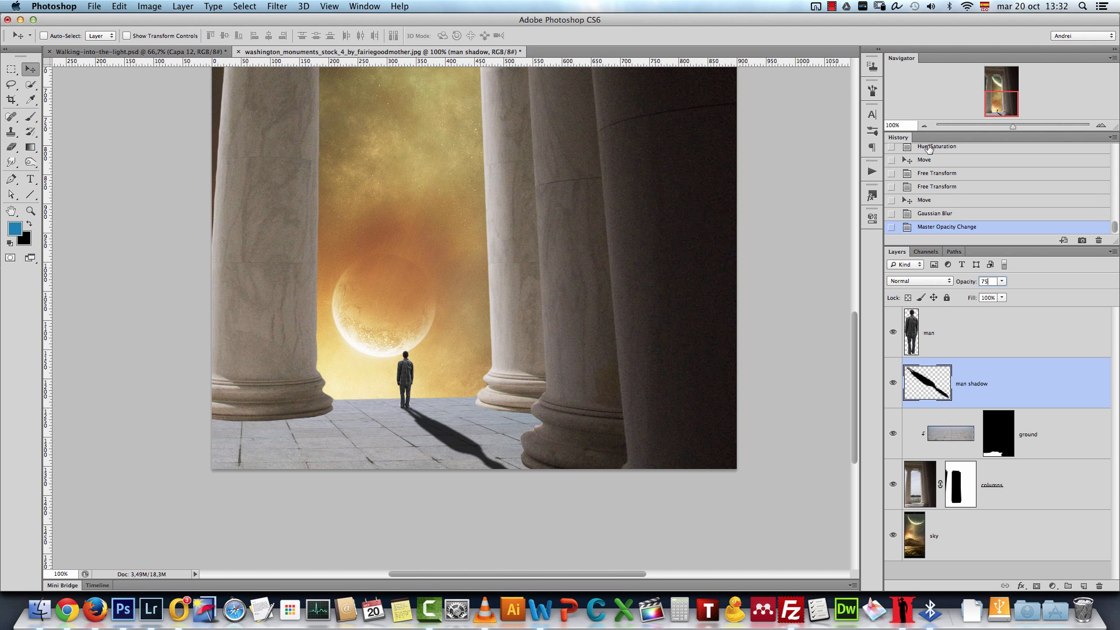
# Add a new layer directly above the "ground" layer and name it "columns shadow".
pyautogui.moveTo(991, 104); pyautogui.dragTo(998, 105)
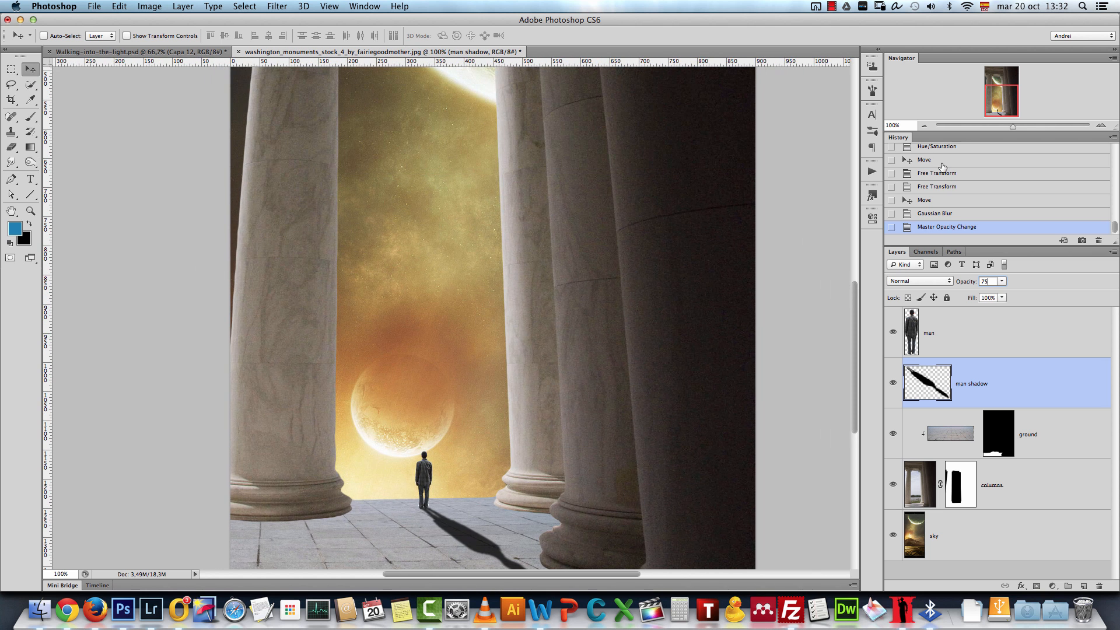
pyautogui.click(923, 127)
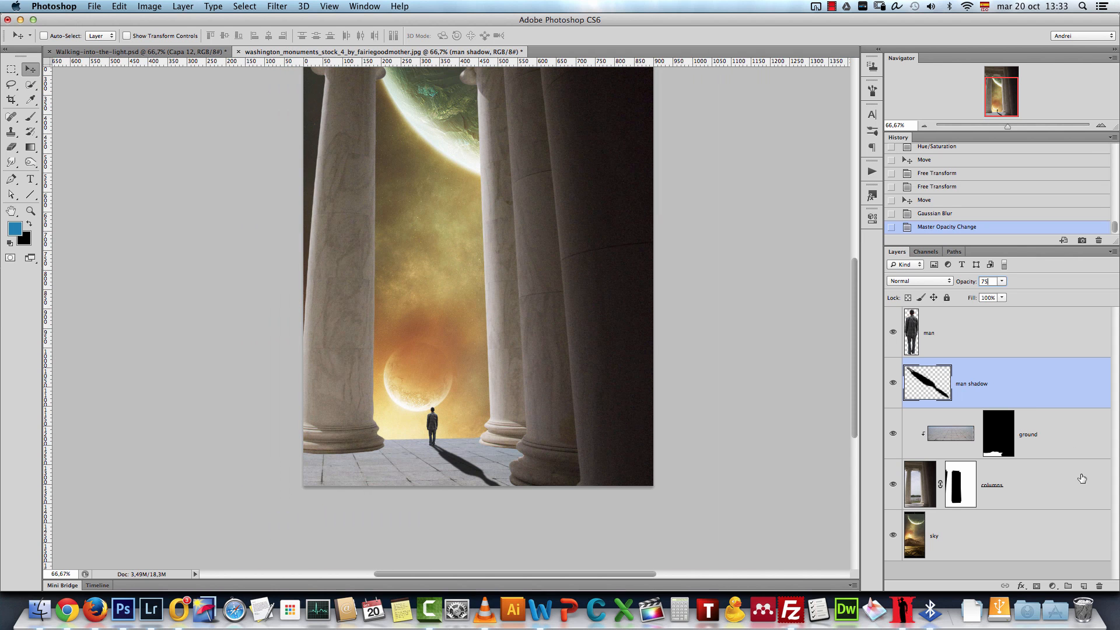
pyautogui.click(1055, 450)
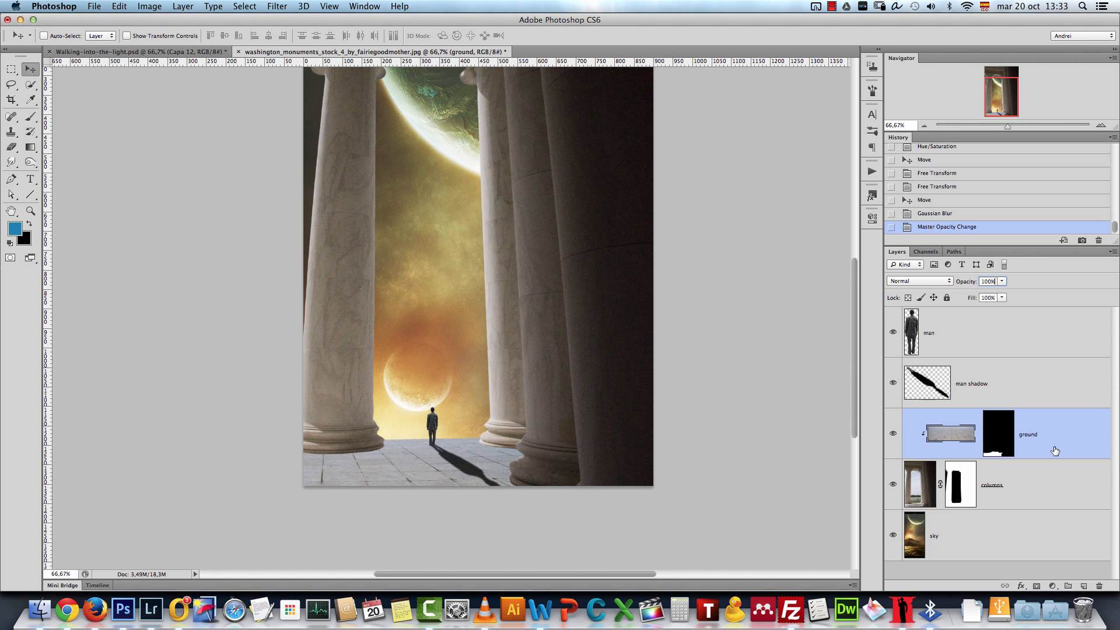
pyautogui.click(1083, 586)
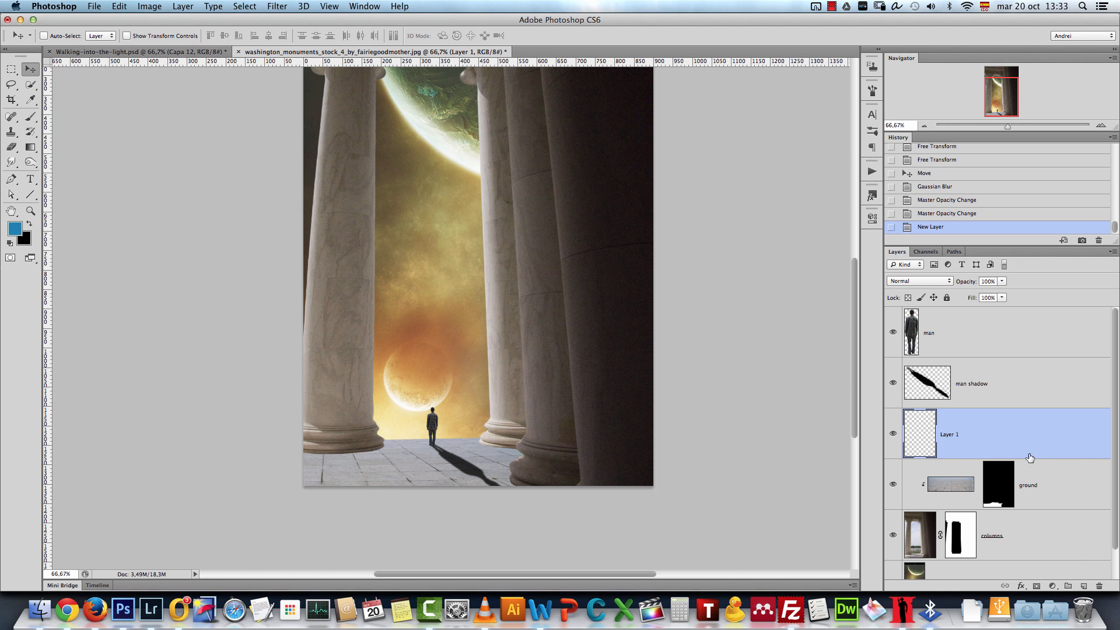
pyautogui.doubleClick(949, 435)
pyautogui.write('columns shadow')
pyautogui.press('Return')
# Switch to the Polygonal Lasso tool for outlining the shadow areas at the column bases.
pyautogui.click(13, 85)
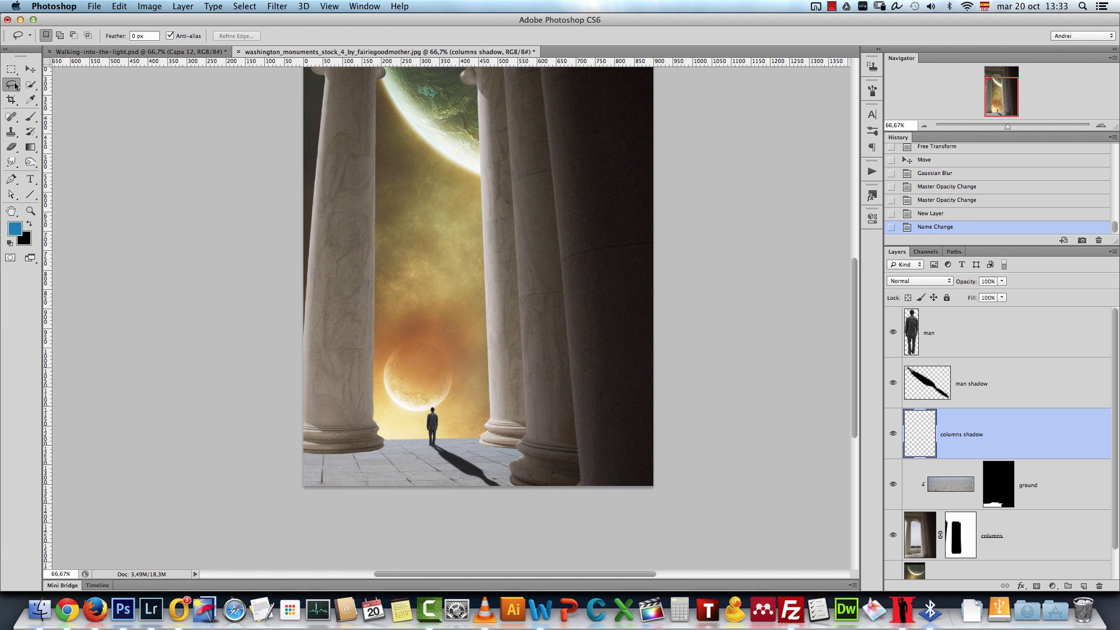
pyautogui.click(15, 86)
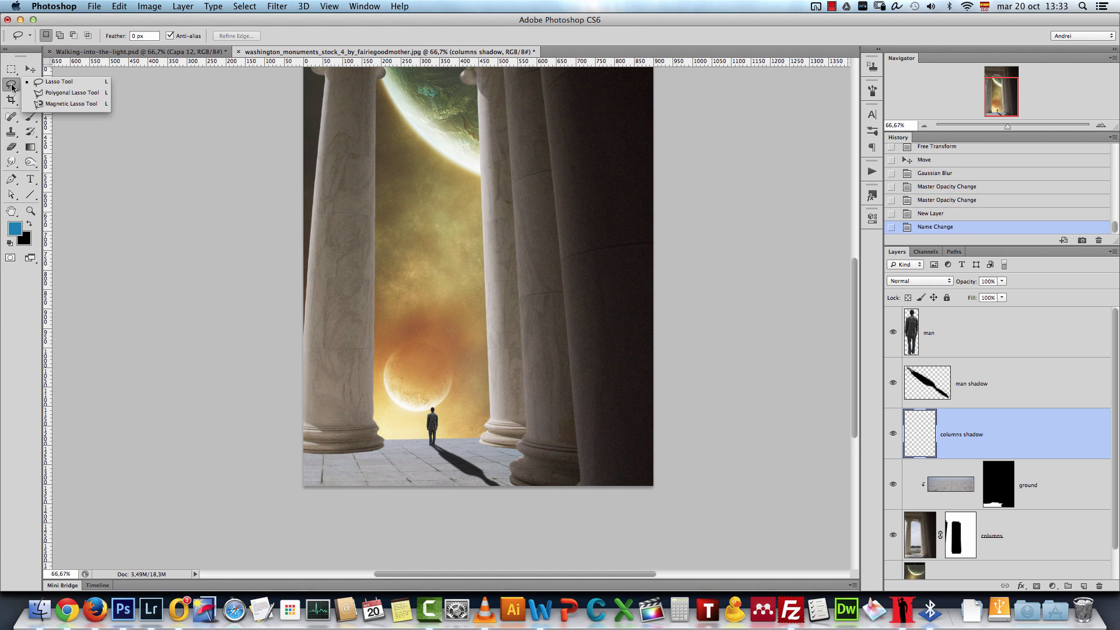
pyautogui.click(52, 94)
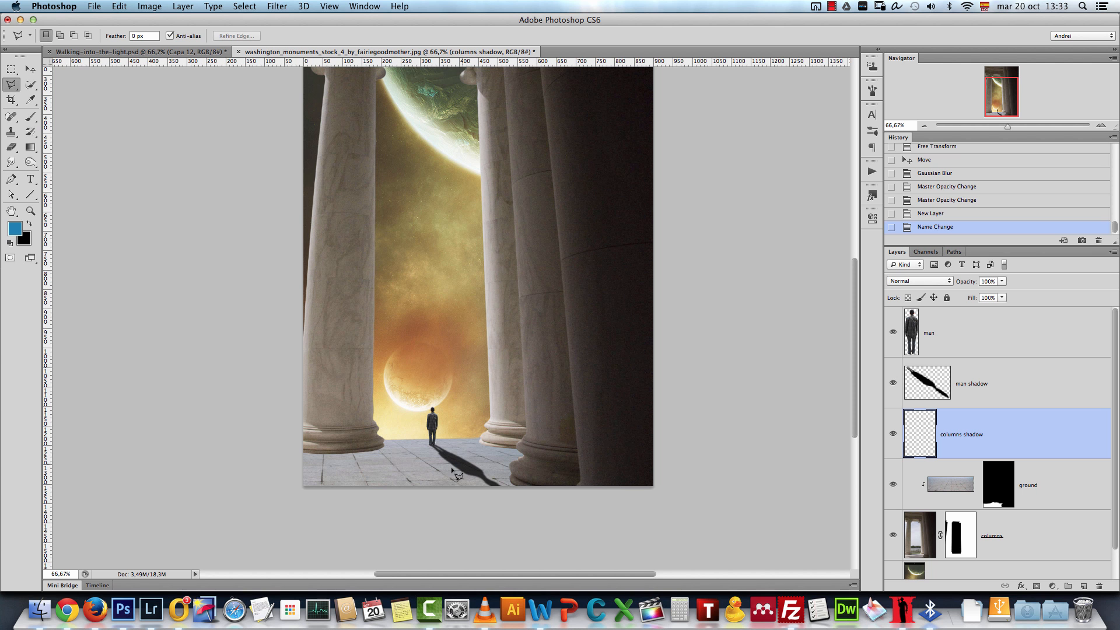
pyautogui.press('super+plus')
pyautogui.click(340, 402)
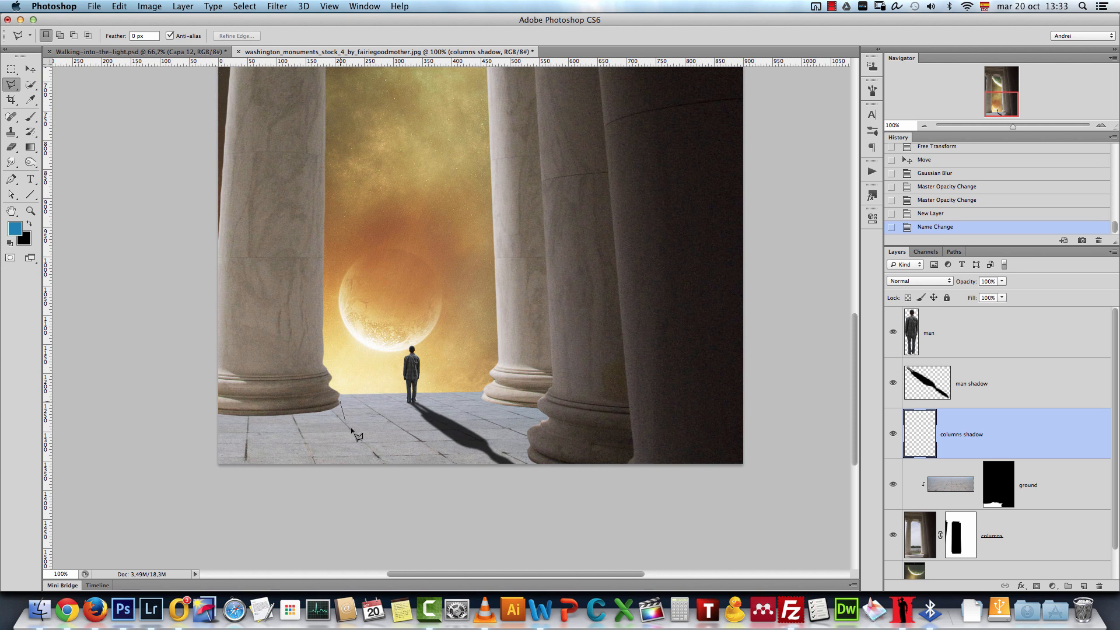
pyautogui.click(438, 485)
pyautogui.press('Return')
pyautogui.click(647, 212)
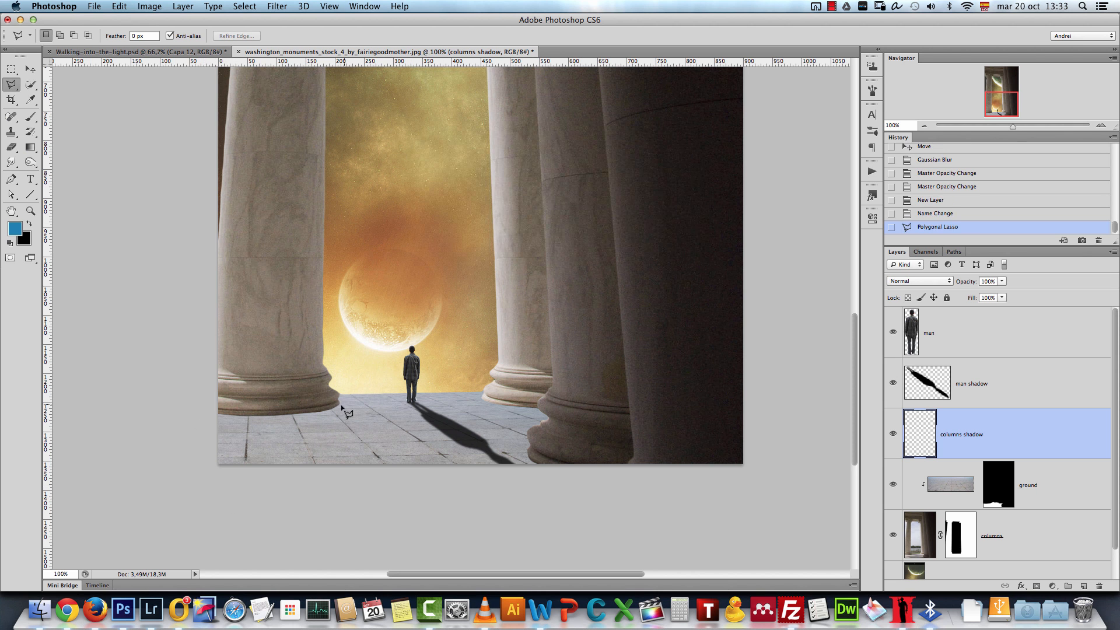
# Outline a slanted shadow area at the left column's base with the Polygonal Lasso, fill it with black and deselect.
pyautogui.click(434, 485)
pyautogui.click(172, 482)
pyautogui.doubleClick(212, 403)
pyautogui.press('x')
pyautogui.hotkey('alt', 'BackSpace')
pyautogui.press('super+d')
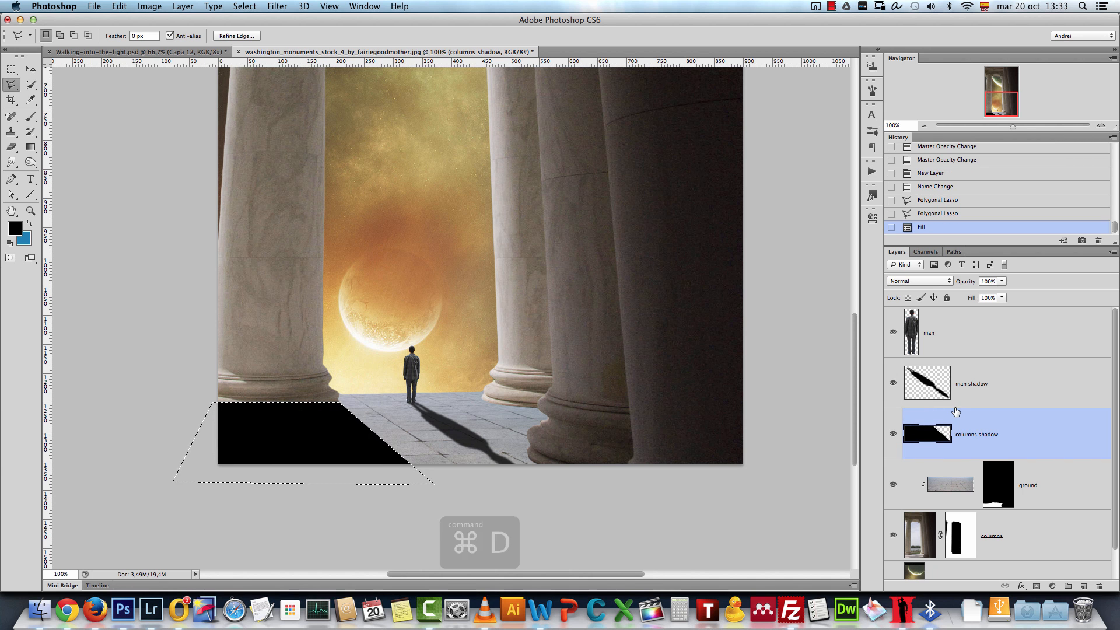
# Outline a slanted shadow shape at the base of the rear right column, fill it with black and deselect.
pyautogui.click(484, 400)
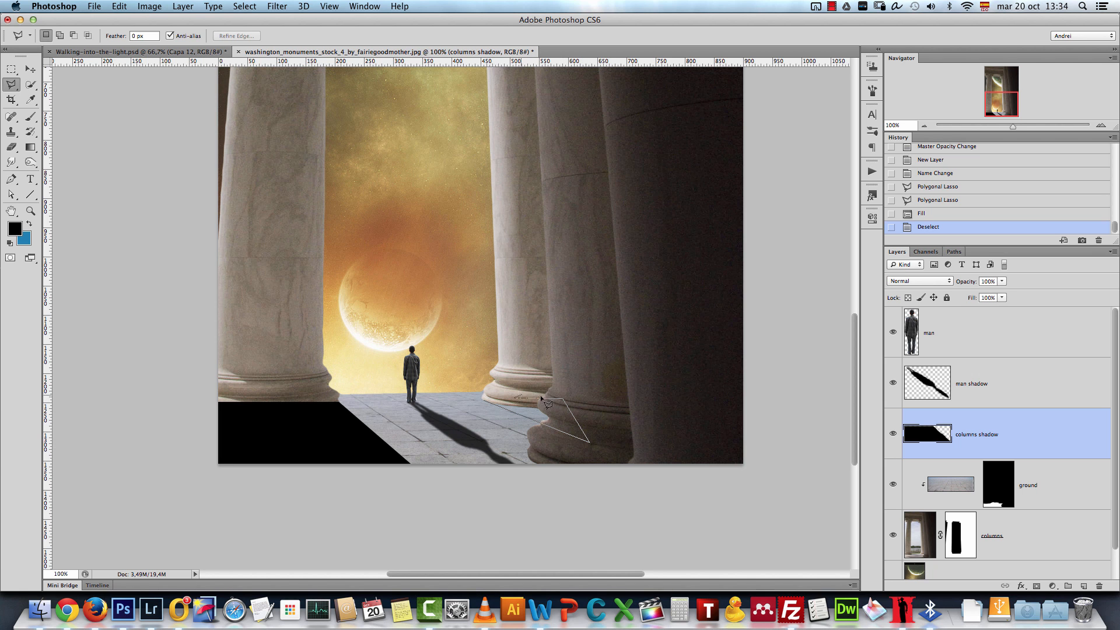
pyautogui.click(494, 398)
pyautogui.hotkey('alt', 'BackSpace')
pyautogui.hotkey('ctrl', 'd')
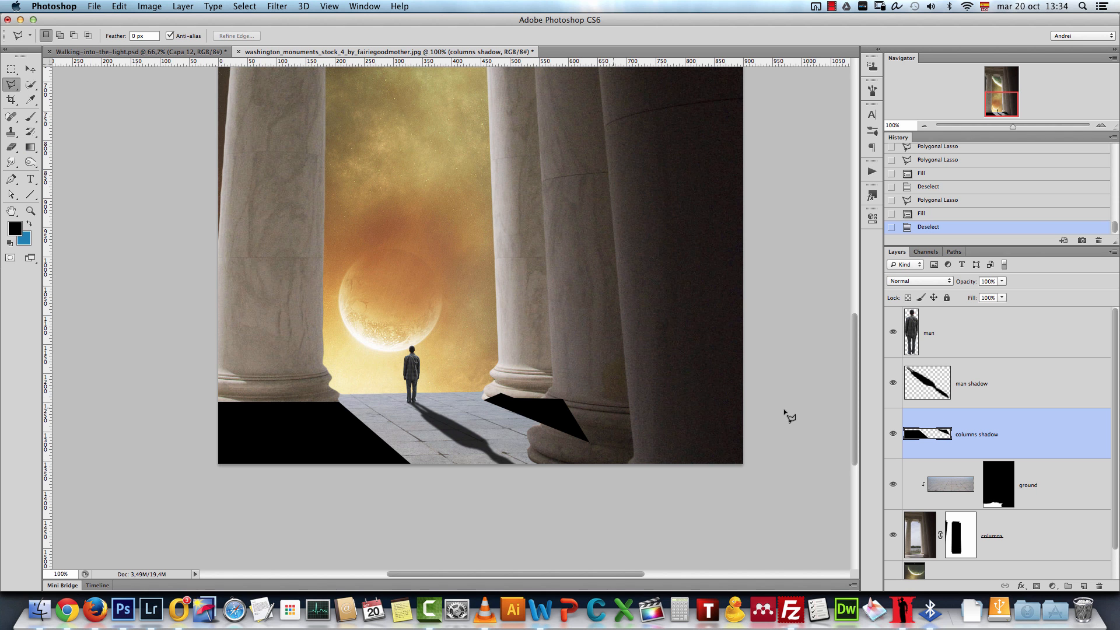
# Copy the "ground" layer's mask onto the "columns shadow" layer.
pyautogui.click(1000, 480)
pyautogui.moveTo(999, 482); pyautogui.dragTo(995, 447)
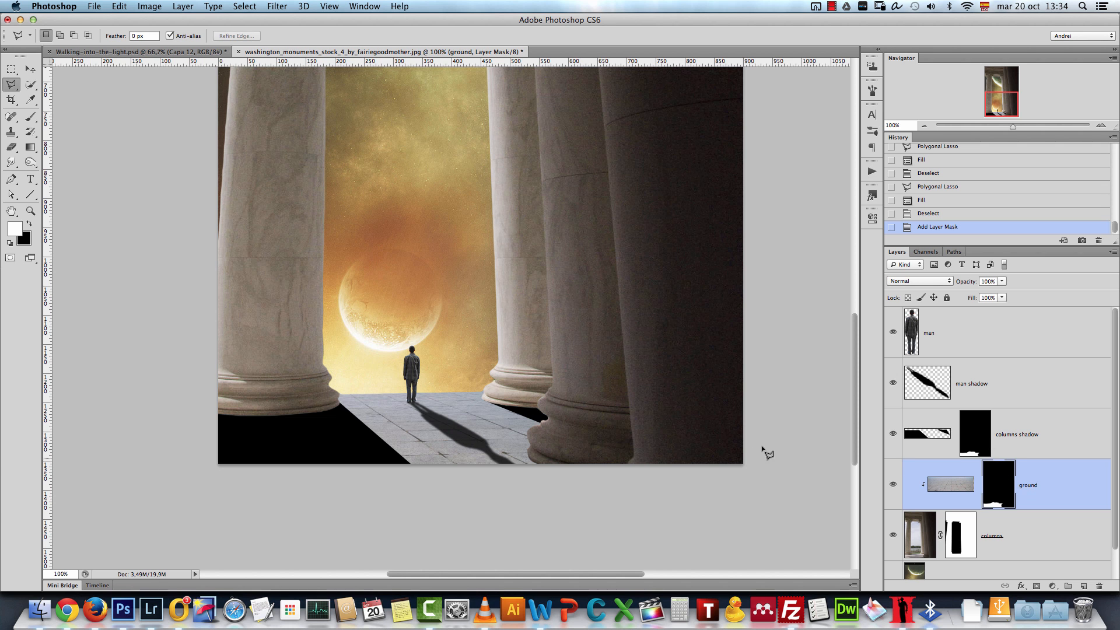
# Apply the last-used Gaussian Blur twice to the "columns shadow" layer's pixels.
pyautogui.click(32, 68)
pyautogui.press('super+1')
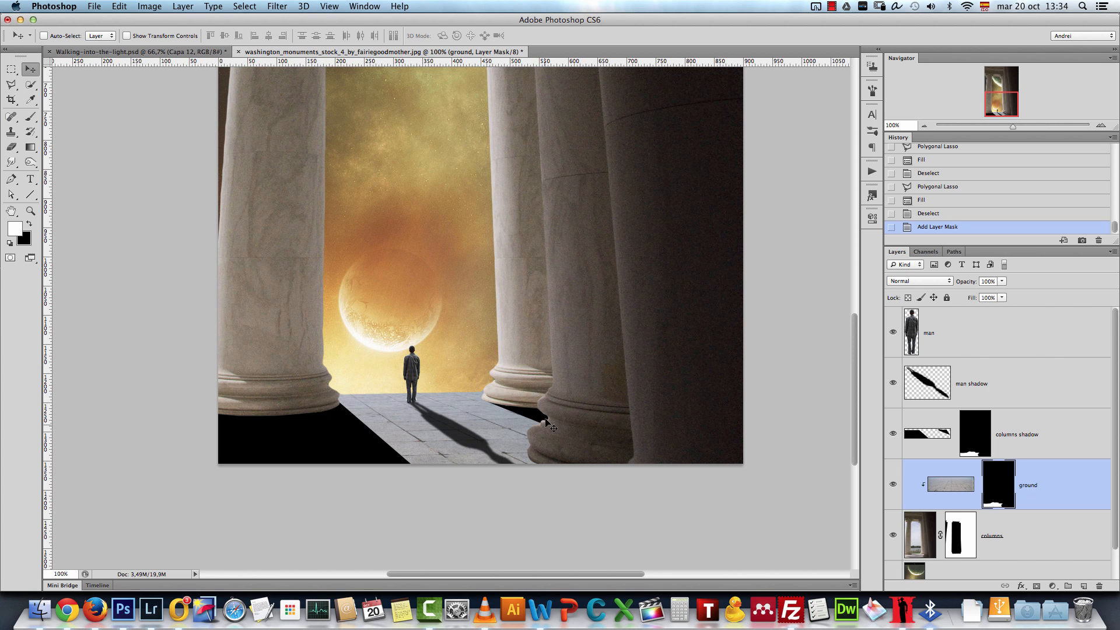
pyautogui.click(910, 435)
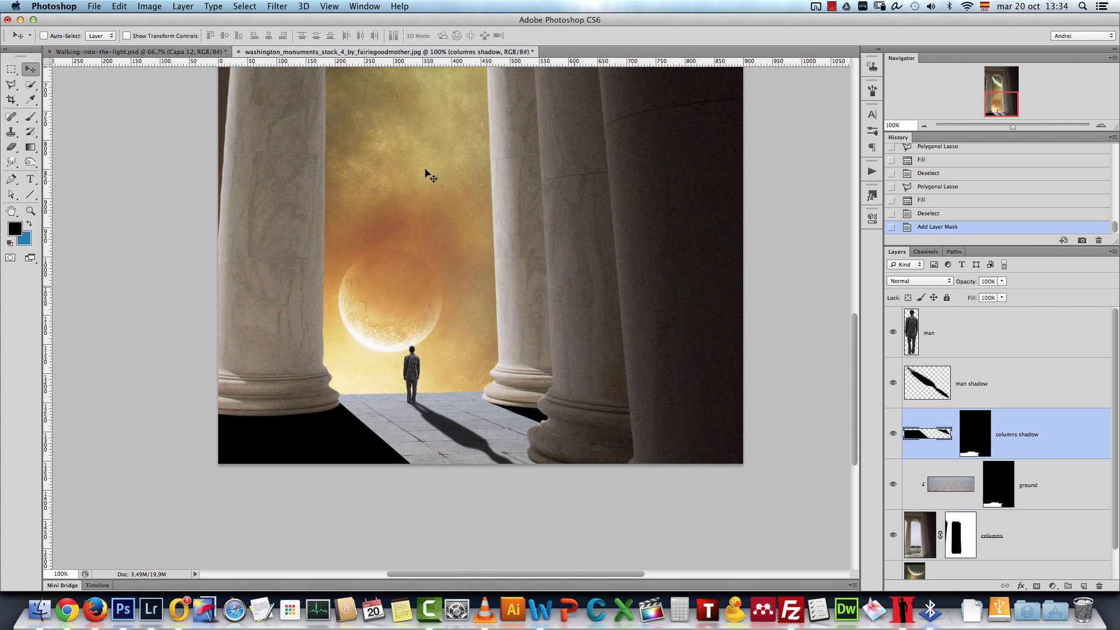
pyautogui.click(276, 6)
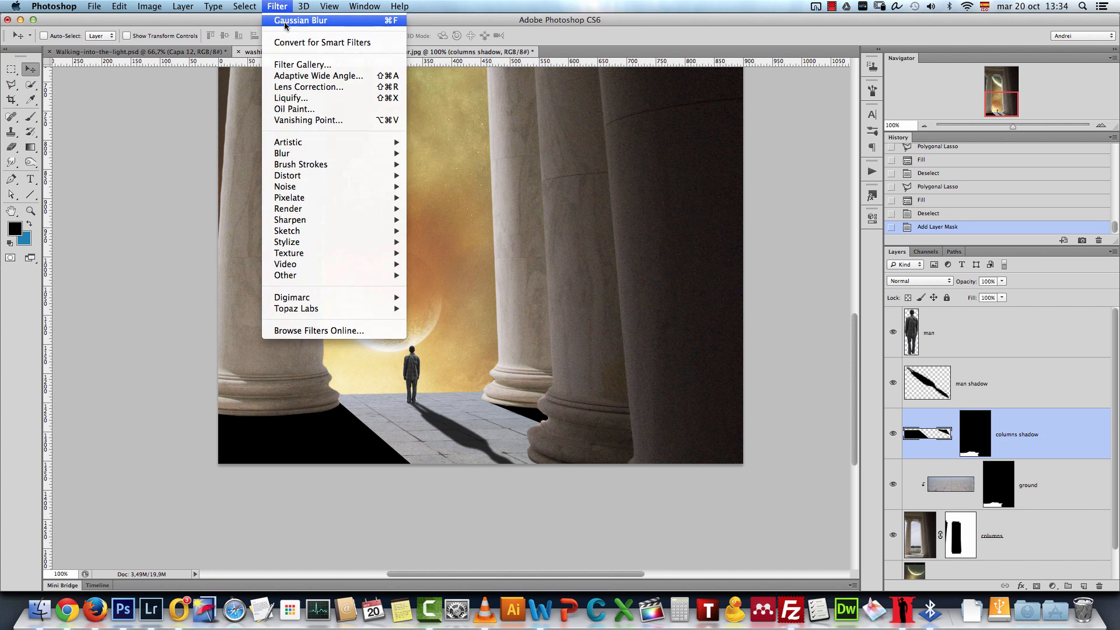
pyautogui.click(283, 22)
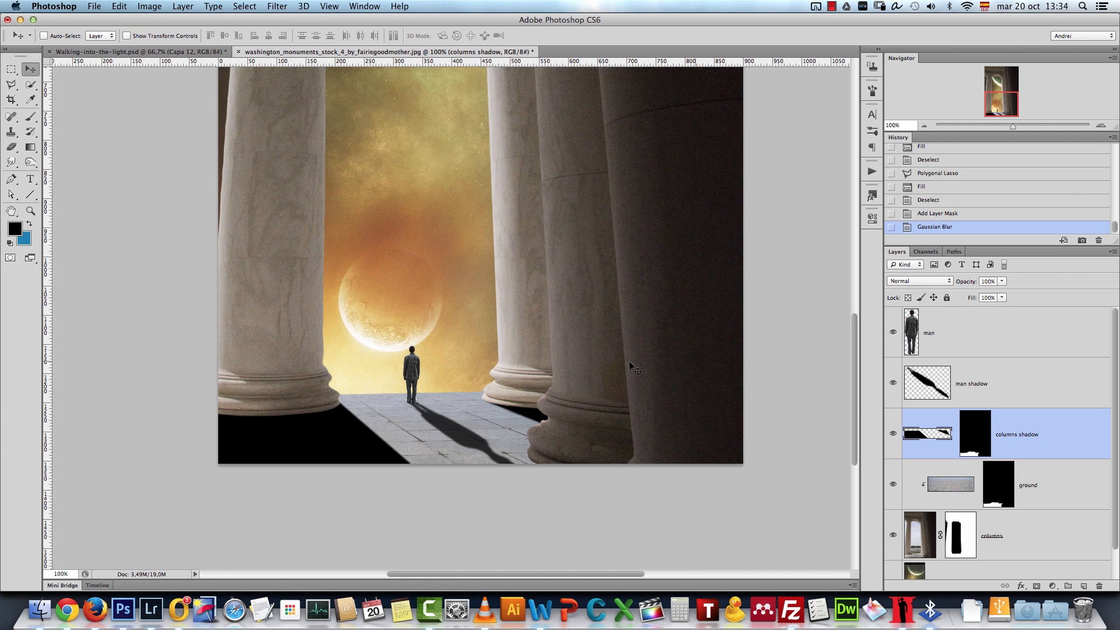
pyautogui.press('super+f')
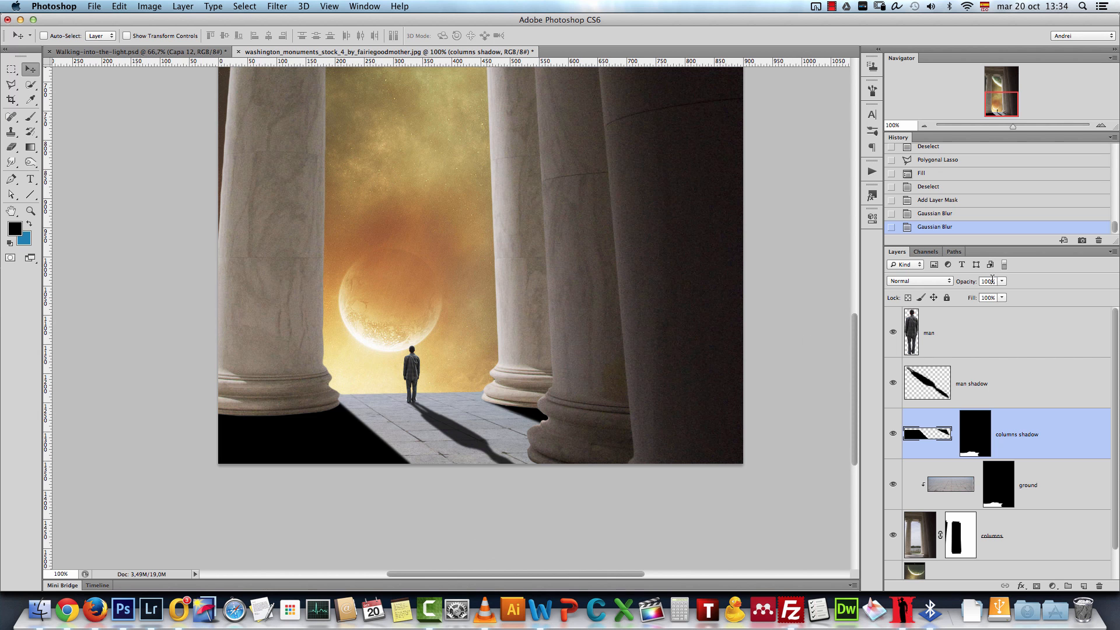
# Set the "columns shadow" layer's opacity to 75%.
pyautogui.click(1020, 391)
pyautogui.click(1039, 418)
pyautogui.doubleClick(993, 280)
pyautogui.write('75')
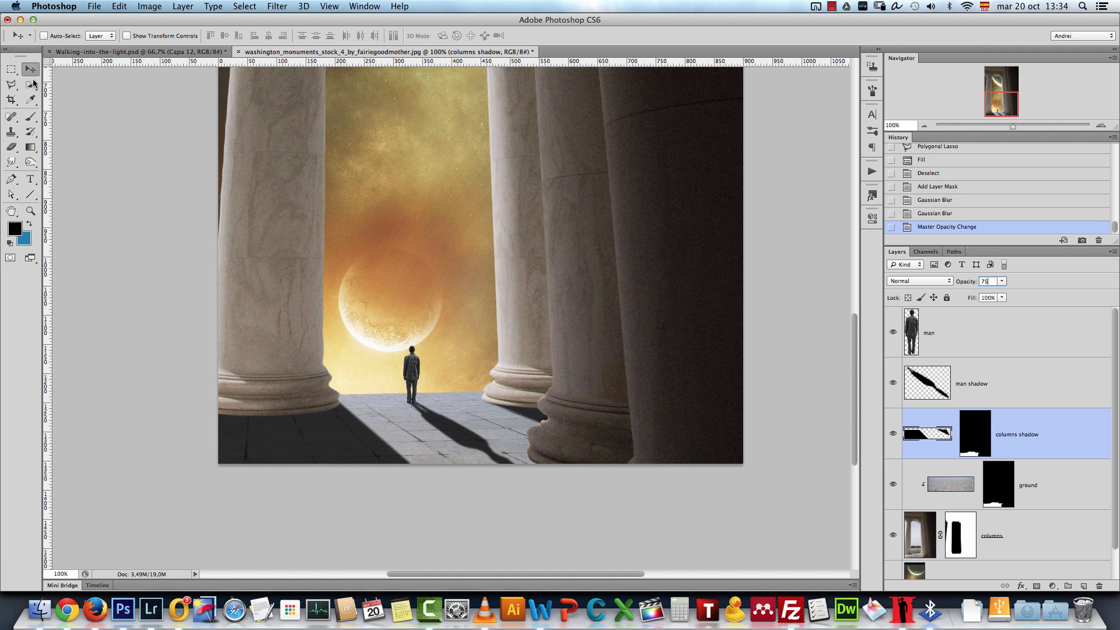
pyautogui.click(11, 69)
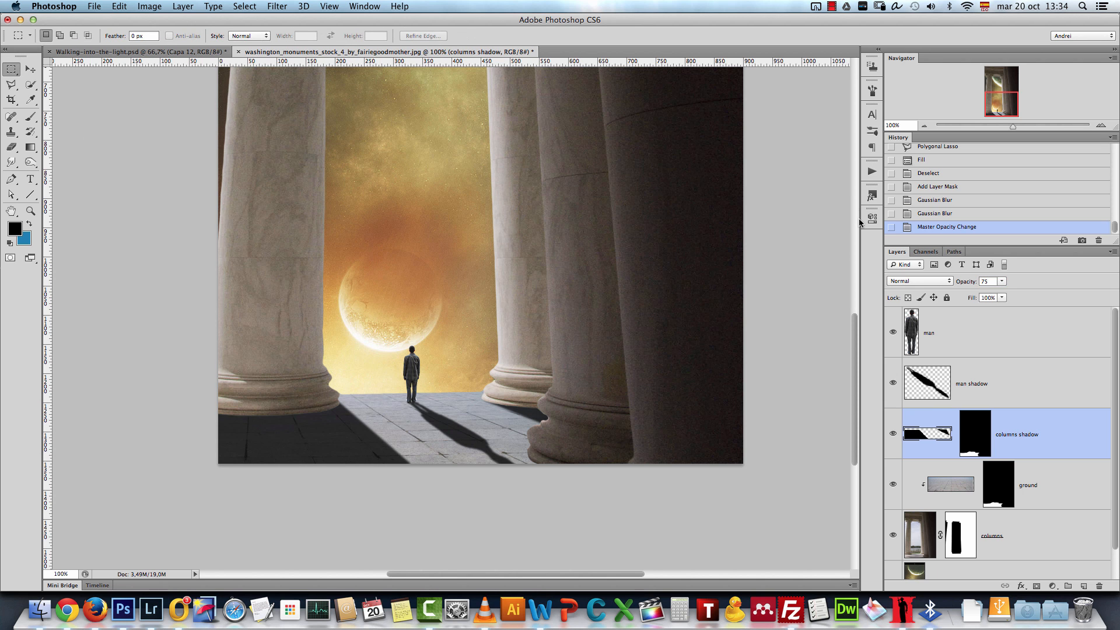
# Create a new layer above the "man" layer and name it "soft shadows".
pyautogui.press('super+1')
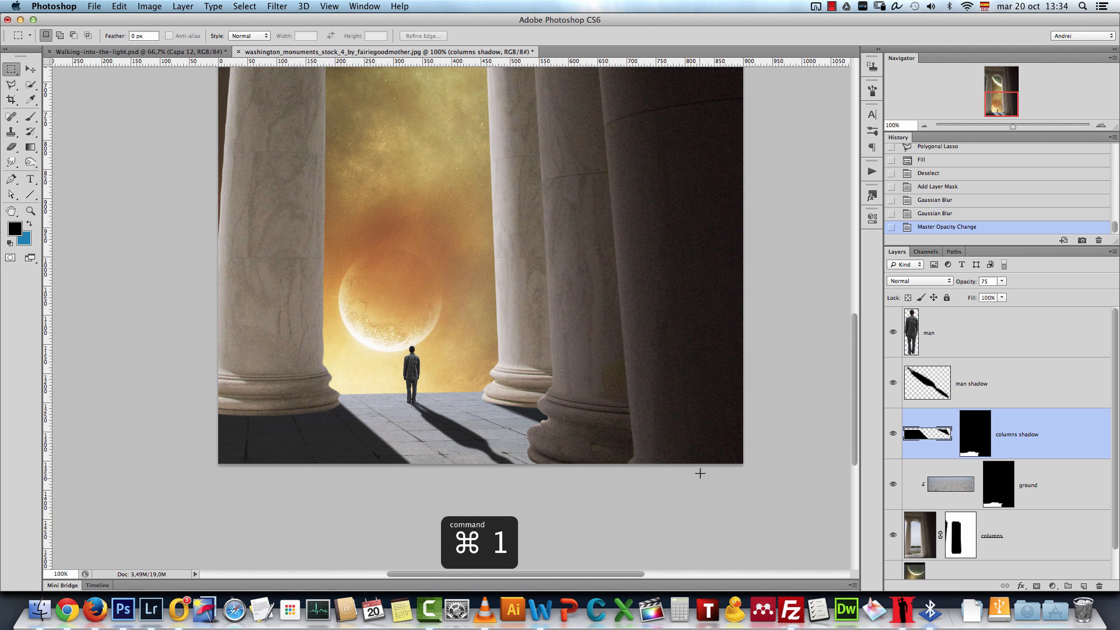
pyautogui.click(924, 127)
pyautogui.click(924, 128)
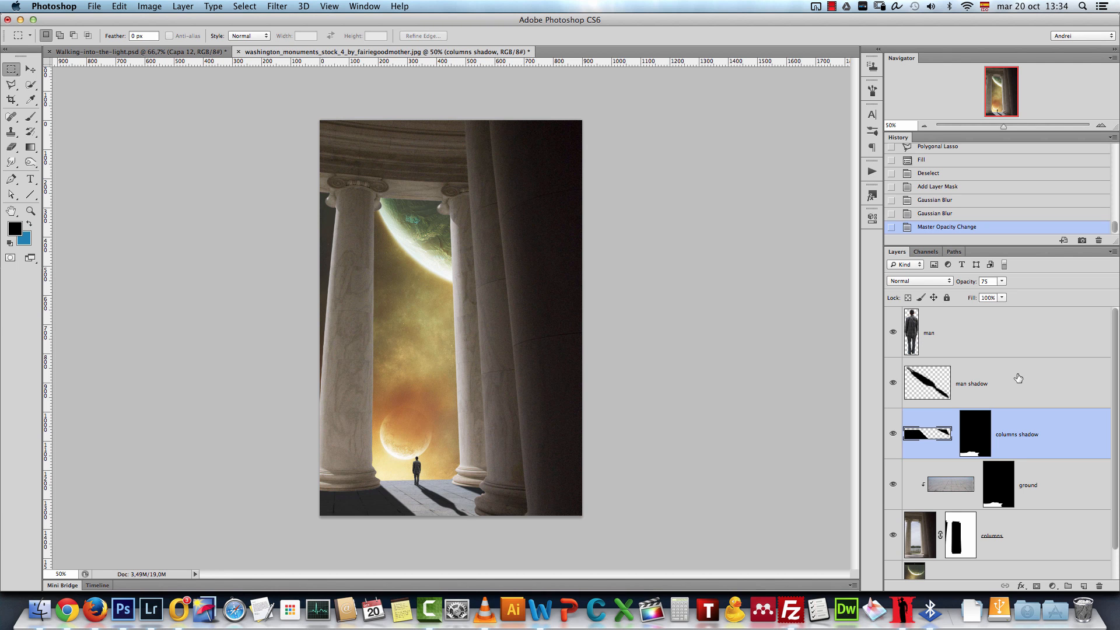
pyautogui.click(1029, 350)
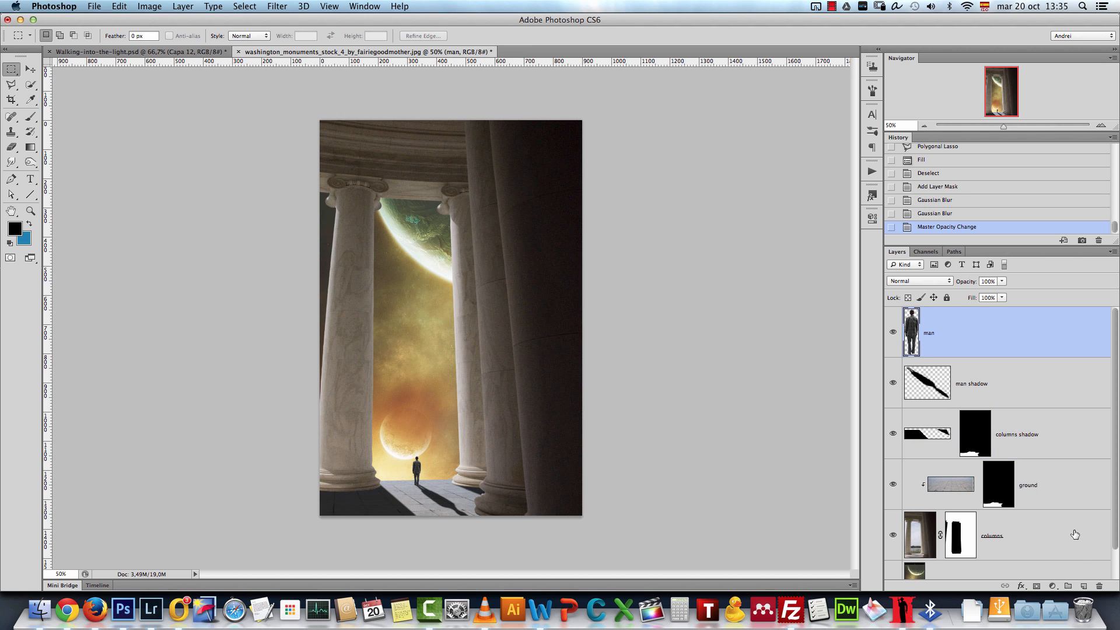
pyautogui.click(1083, 585)
pyautogui.doubleClick(951, 333)
pyautogui.write('soft shadows')
pyautogui.press('Return')
# Set up a black brush of 25 px with 10% opacity and 10% flow for soft shading.
pyautogui.press('super+1')
pyautogui.moveTo(529, 169); pyautogui.dragTo(529, 165)
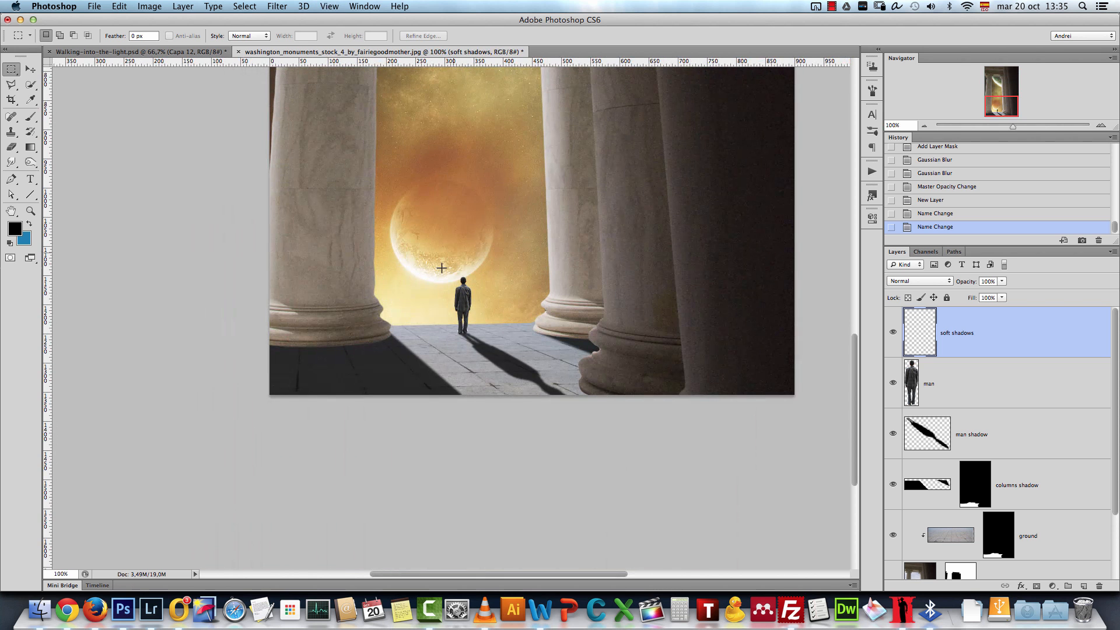
pyautogui.press('b')
pyautogui.press(']')
pyautogui.press(']')
pyautogui.press(']')
pyautogui.press(']')
pyautogui.press(']')
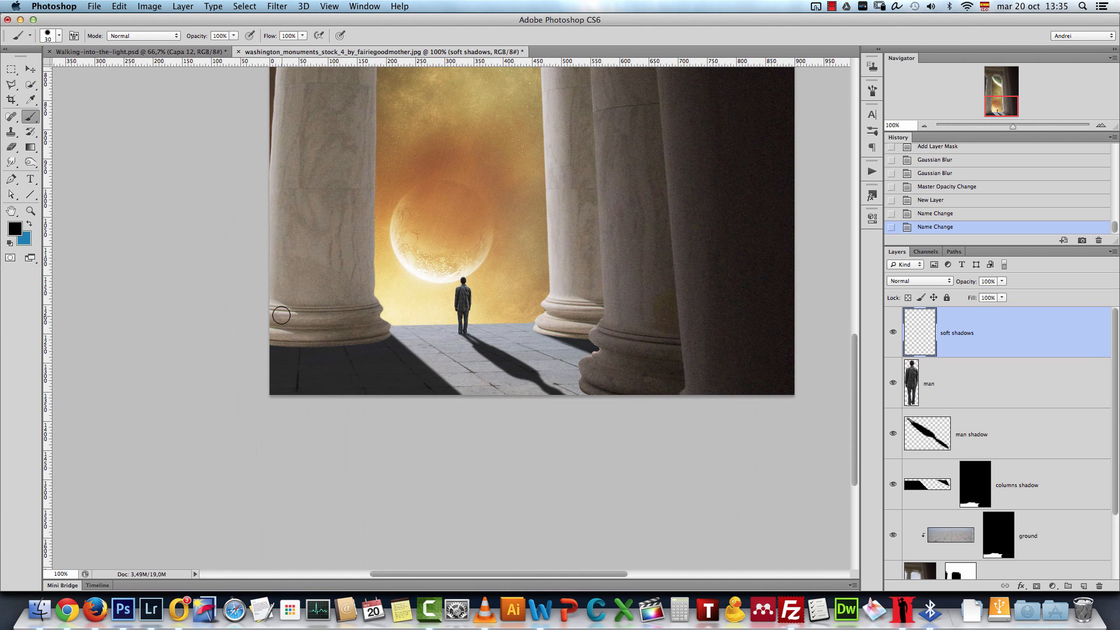
pyautogui.click(29, 70)
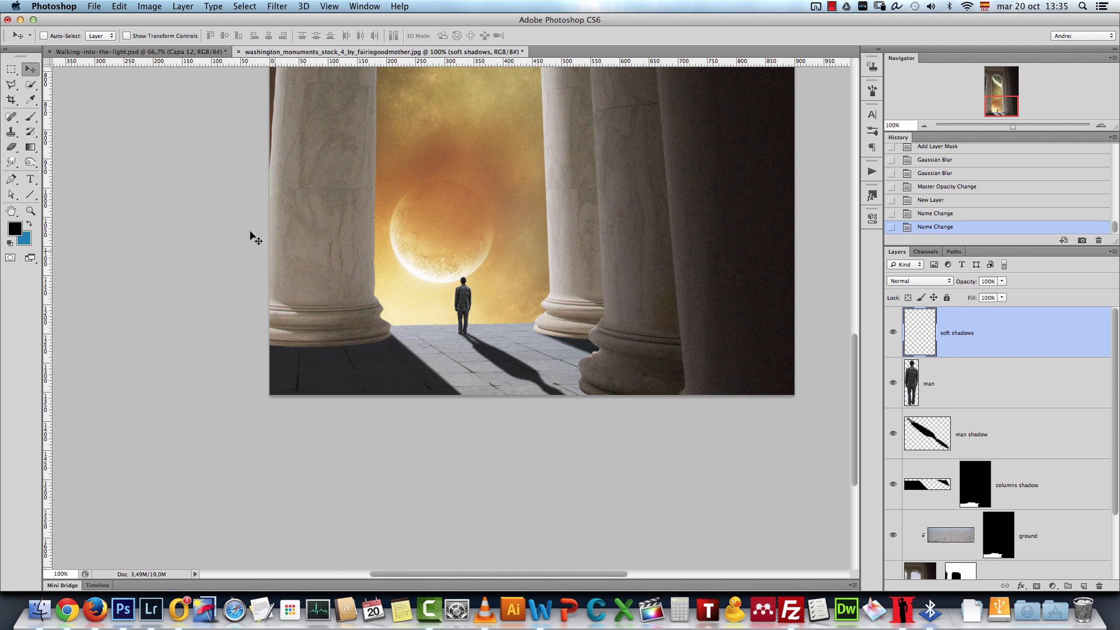
pyautogui.click(30, 117)
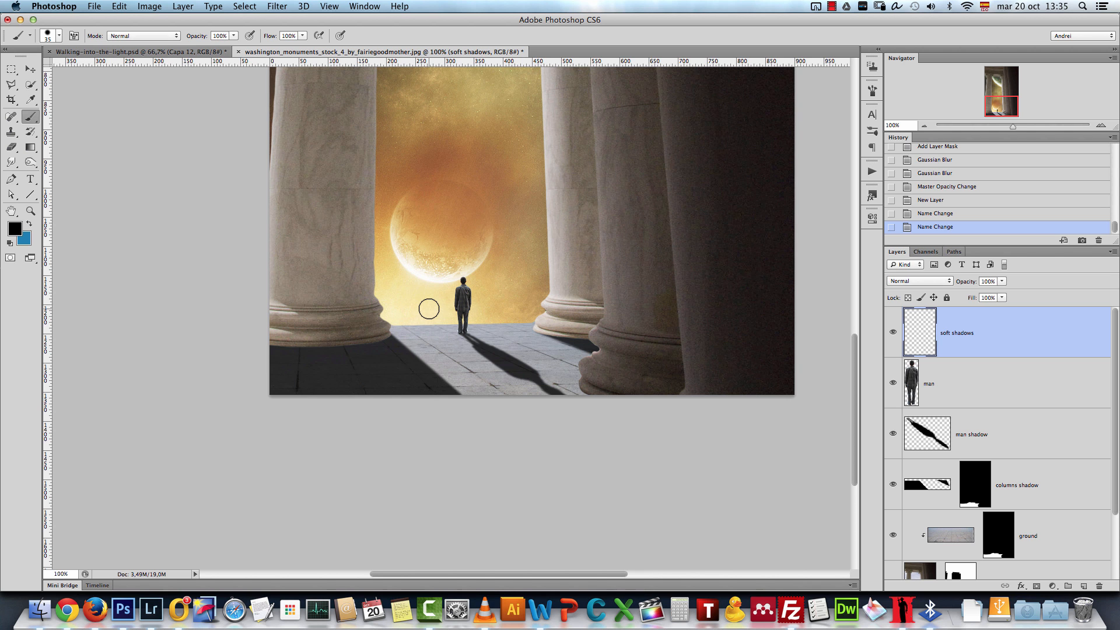
pyautogui.hotkey('shift', '1')
pyautogui.press('[')
# Paint soft shading along the mouldings of the left column's base and undo the last few strokes.
pyautogui.moveTo(260, 310)
pyautogui.mouseDown()
pyautogui.moveTo(287, 314)
pyautogui.moveTo(264, 300)
pyautogui.moveTo(298, 335)
pyautogui.mouseUp()
pyautogui.moveTo(295, 332)
pyautogui.mouseDown()
pyautogui.moveTo(249, 310)
pyautogui.moveTo(289, 336)
pyautogui.mouseUp()
pyautogui.rightClick(321, 304)
pyautogui.moveTo(367, 328)
pyautogui.mouseDown()
pyautogui.moveTo(318, 329)
pyautogui.moveTo(283, 304)
pyautogui.moveTo(303, 318)
pyautogui.moveTo(257, 311)
pyautogui.moveTo(289, 334)
pyautogui.mouseUp()
pyautogui.press('alt+super+z')
pyautogui.press('alt+super+z')
pyautogui.press('alt+super+z')
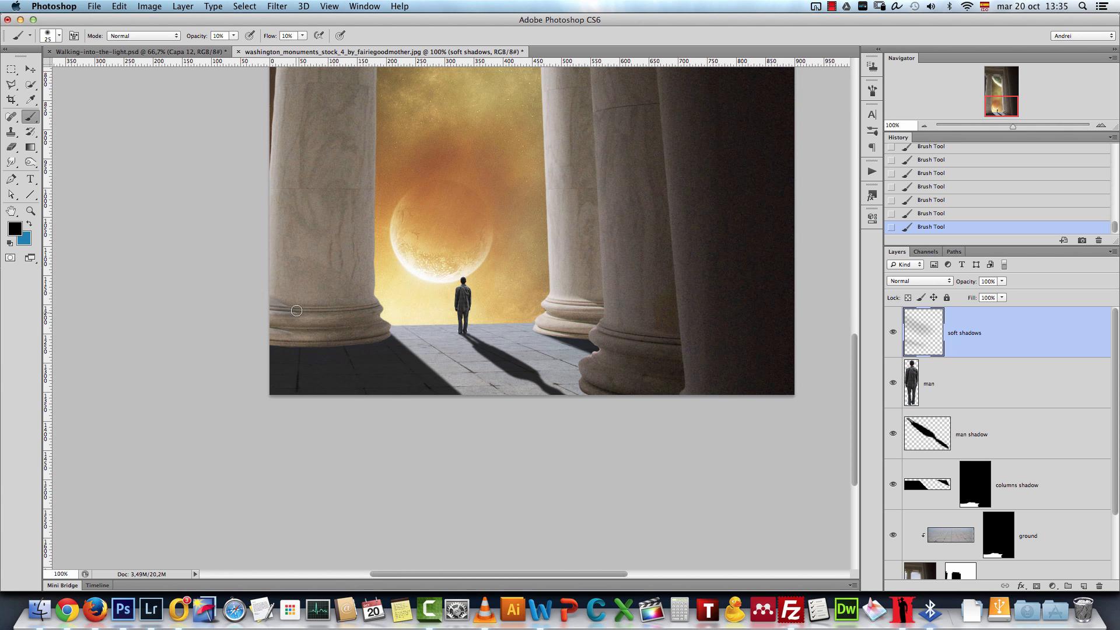
# Paint soft black shading up the shaft of the left column with a larger brush, about 70 px.
pyautogui.press(']')
pyautogui.press(']')
pyautogui.press(']')
pyautogui.moveTo(237, 332)
pyautogui.mouseDown()
pyautogui.moveTo(370, 344)
pyautogui.moveTo(220, 336)
pyautogui.moveTo(373, 332)
pyautogui.moveTo(291, 341)
pyautogui.moveTo(368, 333)
pyautogui.moveTo(255, 326)
pyautogui.moveTo(296, 318)
pyautogui.moveTo(287, 317)
pyautogui.moveTo(286, 347)
pyautogui.moveTo(289, 221)
pyautogui.moveTo(282, 360)
pyautogui.moveTo(310, 225)
pyautogui.moveTo(309, 321)
pyautogui.moveTo(325, 330)
pyautogui.moveTo(312, 304)
pyautogui.moveTo(334, 258)
pyautogui.moveTo(349, 333)
pyautogui.moveTo(290, 323)
pyautogui.moveTo(254, 302)
pyautogui.moveTo(381, 347)
pyautogui.moveTo(359, 346)
pyautogui.moveTo(340, 186)
pyautogui.mouseUp()
pyautogui.press(']')
pyautogui.press(']')
pyautogui.press(']')
pyautogui.scroll(5, 340, 186)
pyautogui.press('[')
pyautogui.press('[')
pyautogui.press('[')
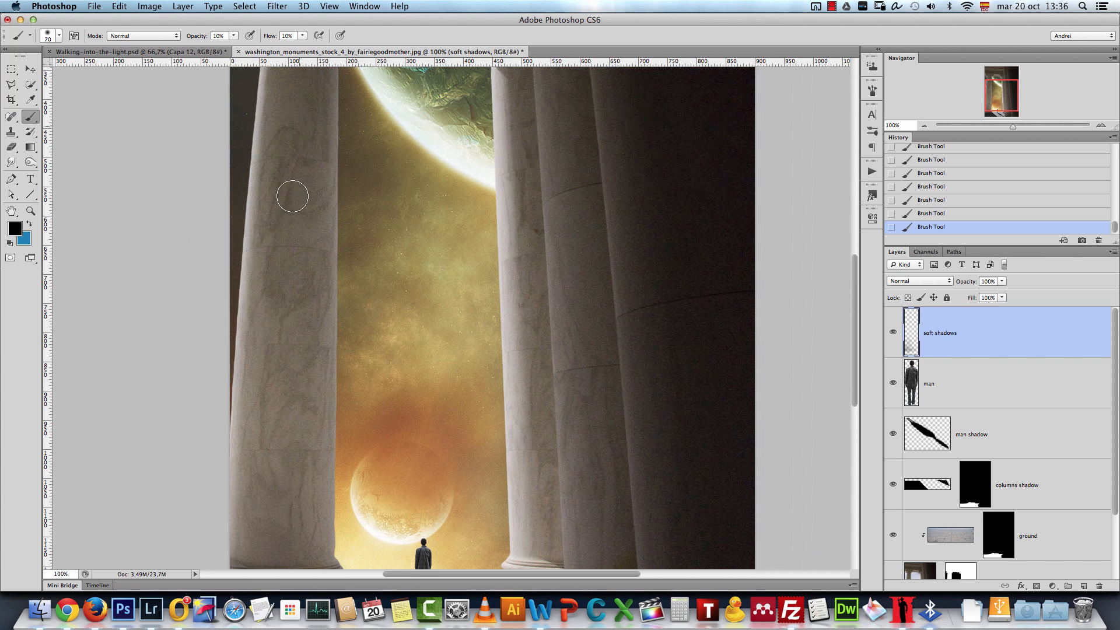
# Deepen the soft shading on the left column's base and shaft with brush strokes of up to about 90 px.
pyautogui.scroll(-6, 312, 402)
pyautogui.hscroll(-1, 312, 402)
pyautogui.press(']')
pyautogui.press(']')
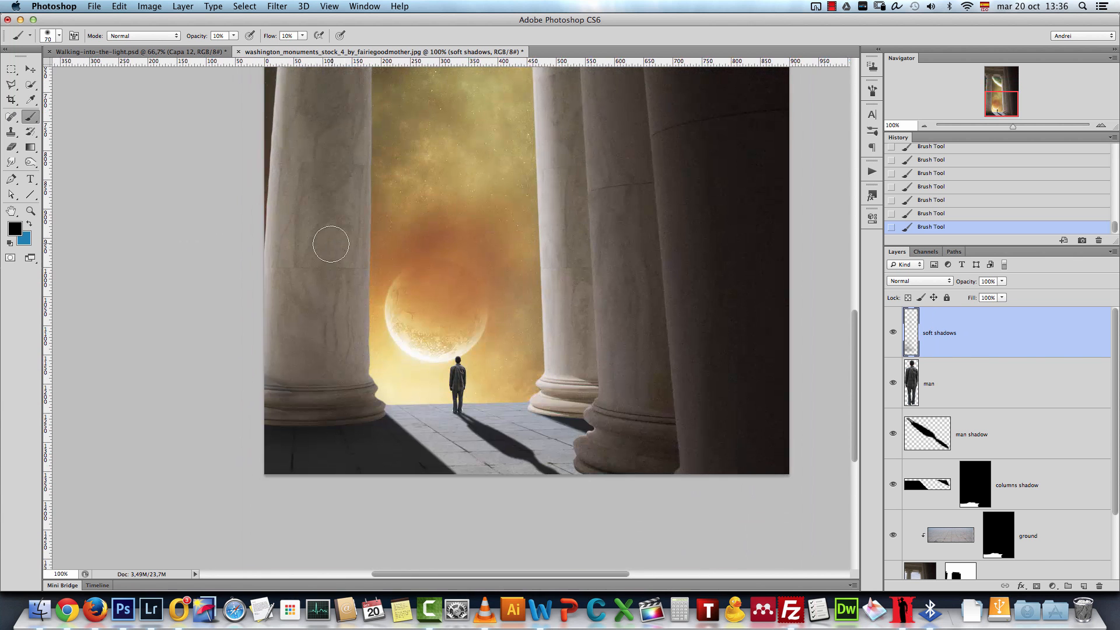
pyautogui.moveTo(316, 384)
pyautogui.mouseDown()
pyautogui.moveTo(288, 339)
pyautogui.moveTo(271, 383)
pyautogui.moveTo(287, 391)
pyautogui.moveTo(270, 390)
pyautogui.moveTo(286, 351)
pyautogui.moveTo(350, 396)
pyautogui.moveTo(339, 353)
pyautogui.moveTo(302, 423)
pyautogui.moveTo(360, 395)
pyautogui.moveTo(327, 416)
pyautogui.mouseUp()
pyautogui.press(']')
pyautogui.moveTo(368, 180)
pyautogui.mouseDown()
pyautogui.moveTo(362, 426)
pyautogui.moveTo(391, 560)
pyautogui.moveTo(449, 257)
pyautogui.mouseUp()
pyautogui.press(']')
pyautogui.press(']')
pyautogui.press('[')
pyautogui.moveTo(369, 183)
pyautogui.mouseDown()
pyautogui.moveTo(379, 296)
pyautogui.moveTo(367, 453)
pyautogui.mouseUp()
pyautogui.press('[')
pyautogui.press('[')
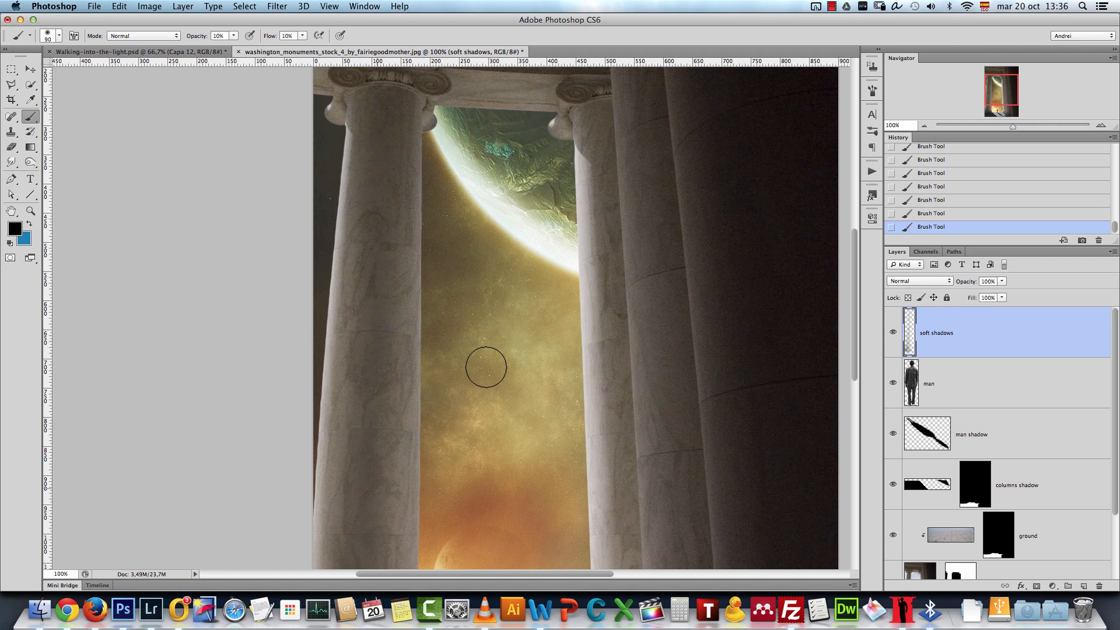
# Darken the column capitals and the stonework above them with broad soft strokes, enlarging the brush to about 150 px.
pyautogui.click(925, 125)
pyautogui.click(924, 125)
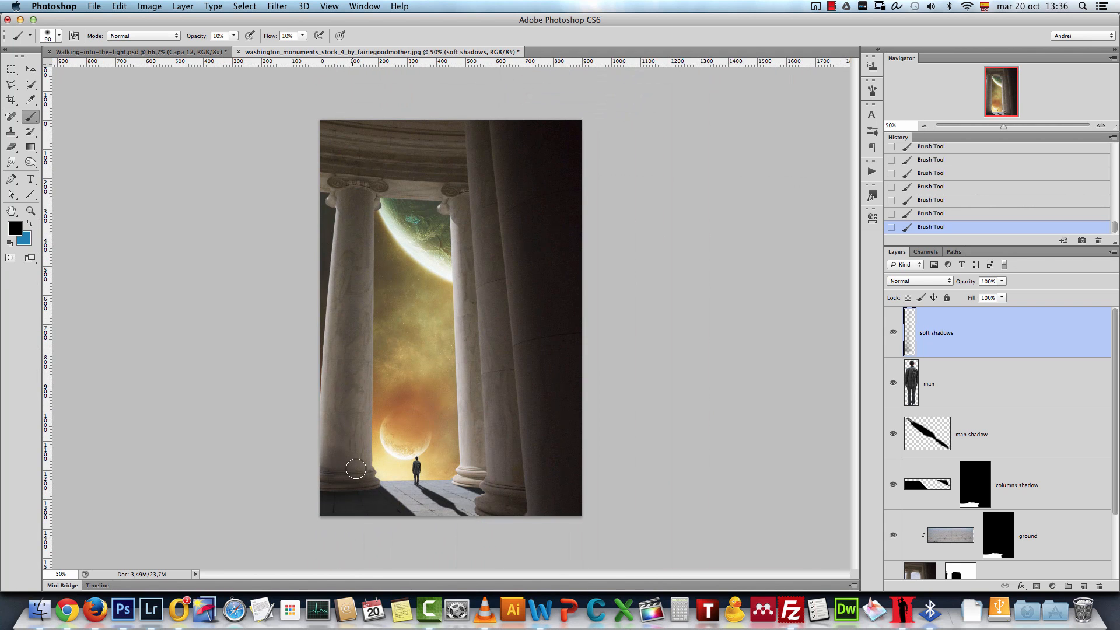
pyautogui.moveTo(360, 205); pyautogui.dragTo(443, 196)
pyautogui.press(']')
pyautogui.press(']')
pyautogui.press(']')
pyautogui.press(']')
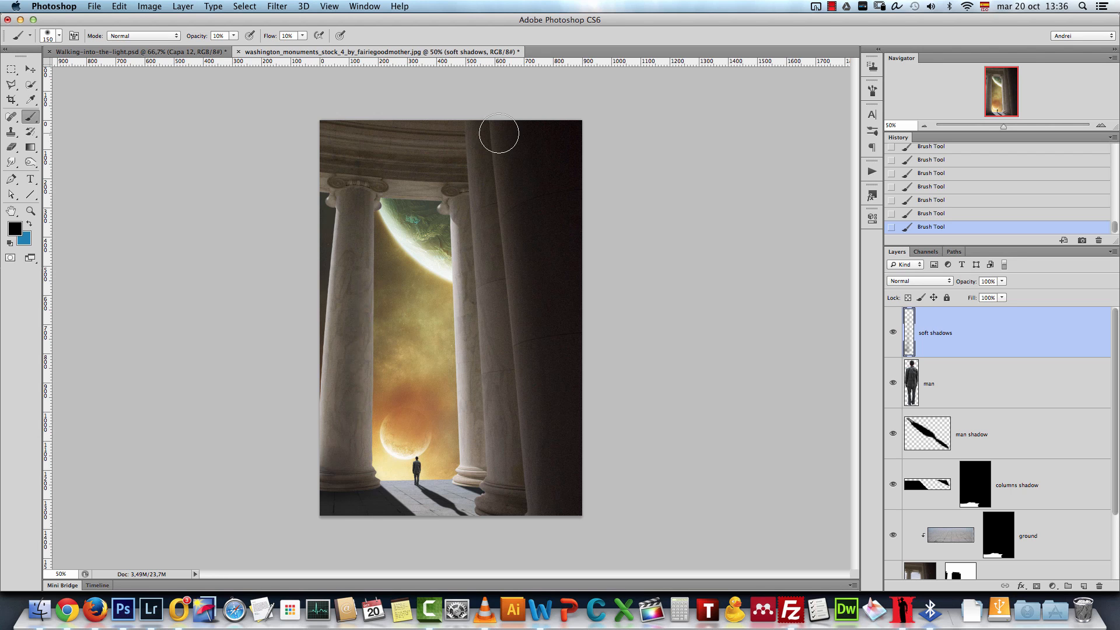
pyautogui.moveTo(499, 136); pyautogui.dragTo(476, 133)
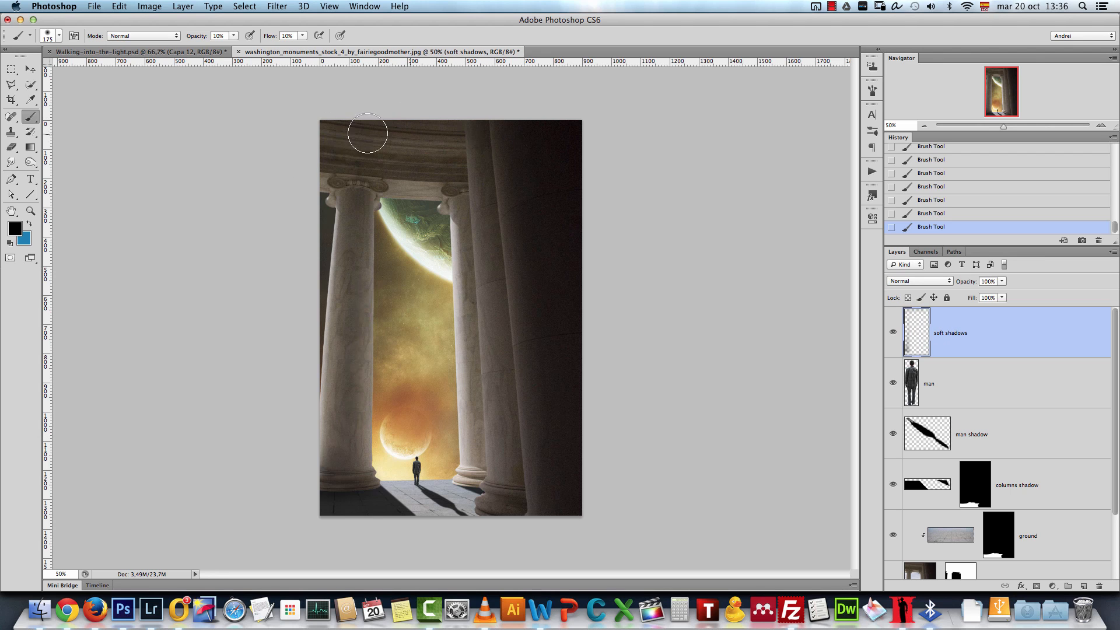
# Shade the shafts of the right-hand columns with soft strokes, varying the brush between 60 and 100 px.
pyautogui.press('[')
pyautogui.press('[')
pyautogui.press('[')
pyautogui.press('[')
pyautogui.press('[')
pyautogui.press('[')
pyautogui.press('[')
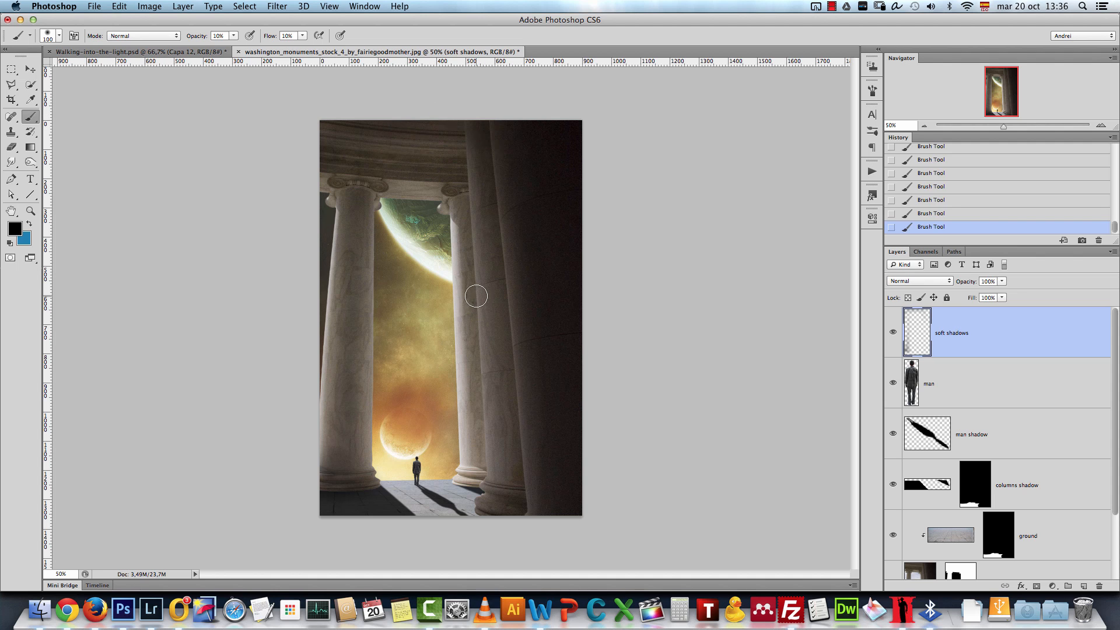
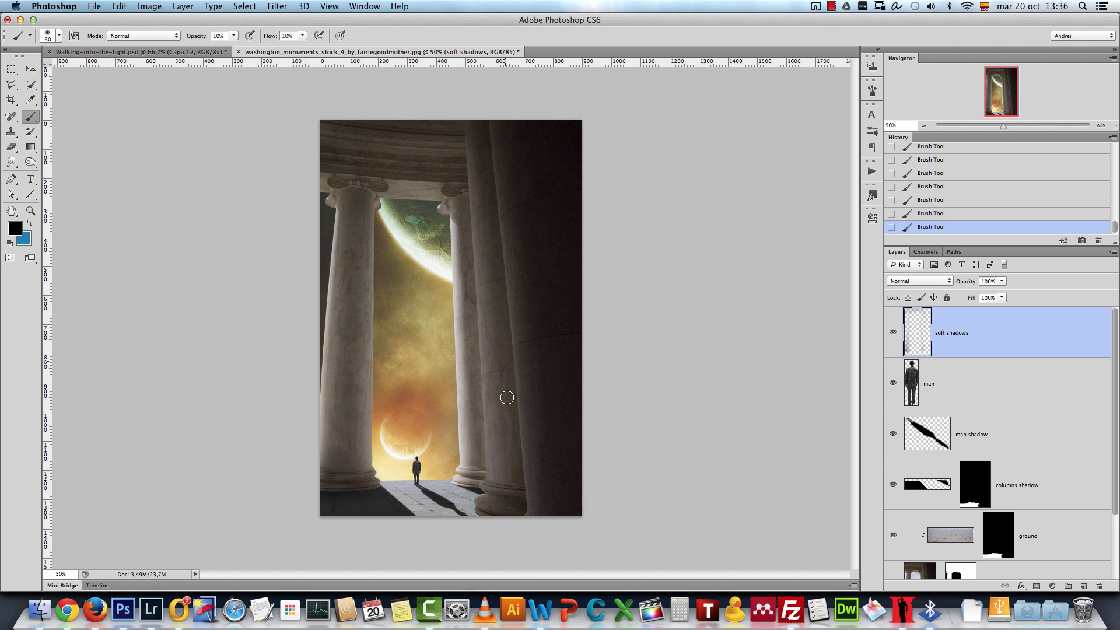
pyautogui.press(']')
pyautogui.press(']')
pyautogui.press(']')
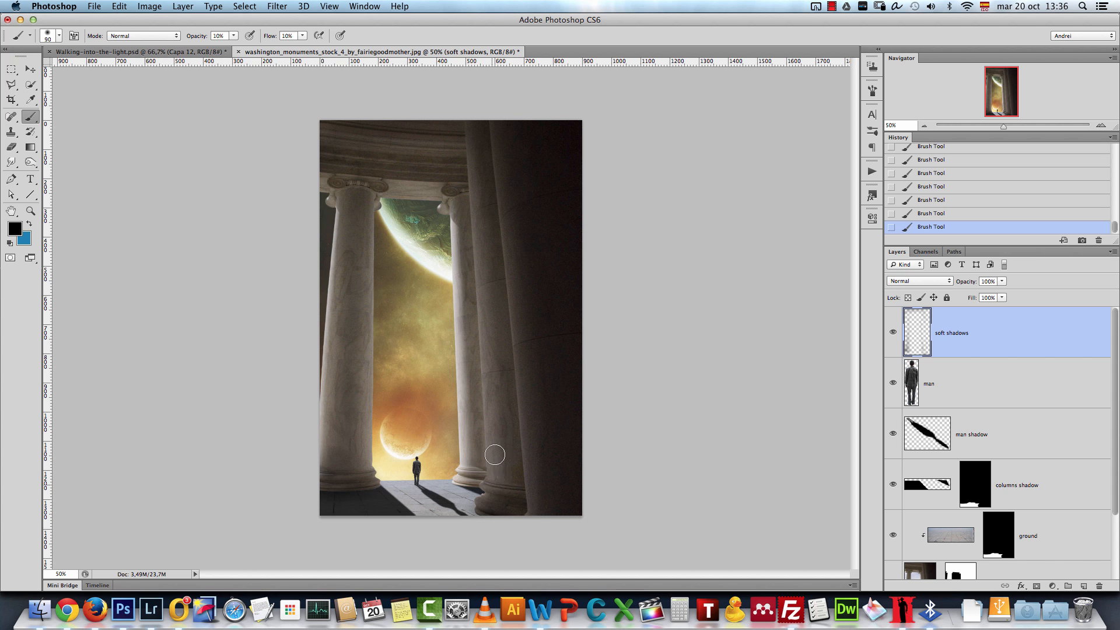
# Undo the latest brush strokes and repaint soft shading on the lower part of the middle right column.
pyautogui.press('alt+super+z')
pyautogui.press('alt+super+z')
pyautogui.press('alt+super+z')
pyautogui.press('alt+super+z')
pyautogui.press('alt+super+z')
pyautogui.press('alt+super+z')
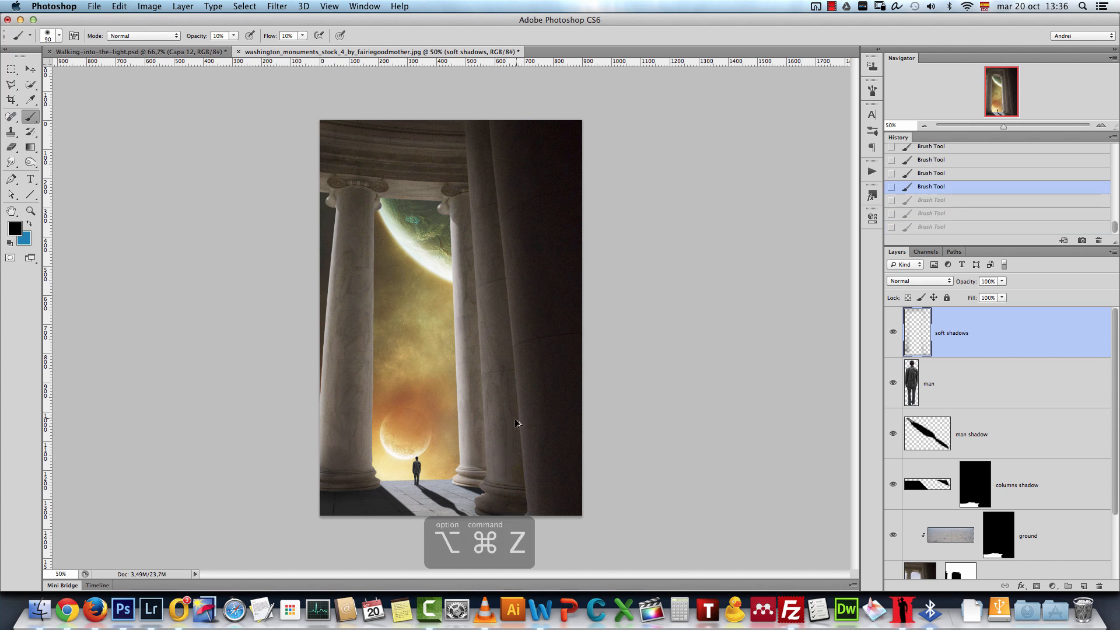
pyautogui.moveTo(496, 499); pyautogui.dragTo(507, 481)
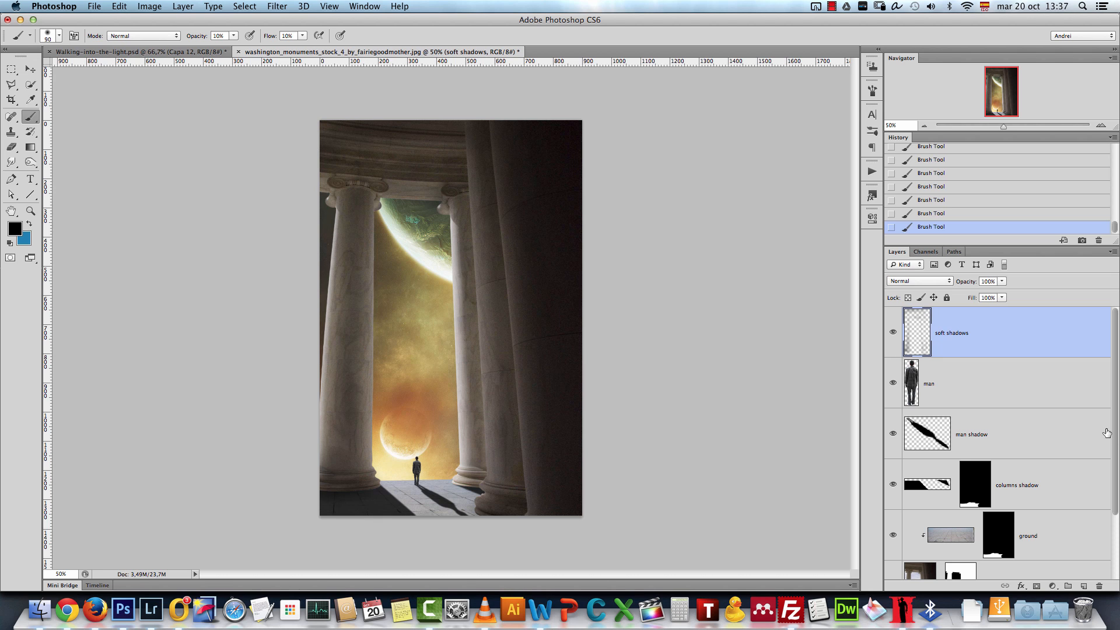
# Copy the "columns" layer's mask onto the "soft shadows" layer and shade the rear right column's base on its pixels.
pyautogui.moveTo(964, 574); pyautogui.dragTo(935, 352)
pyautogui.click(917, 338)
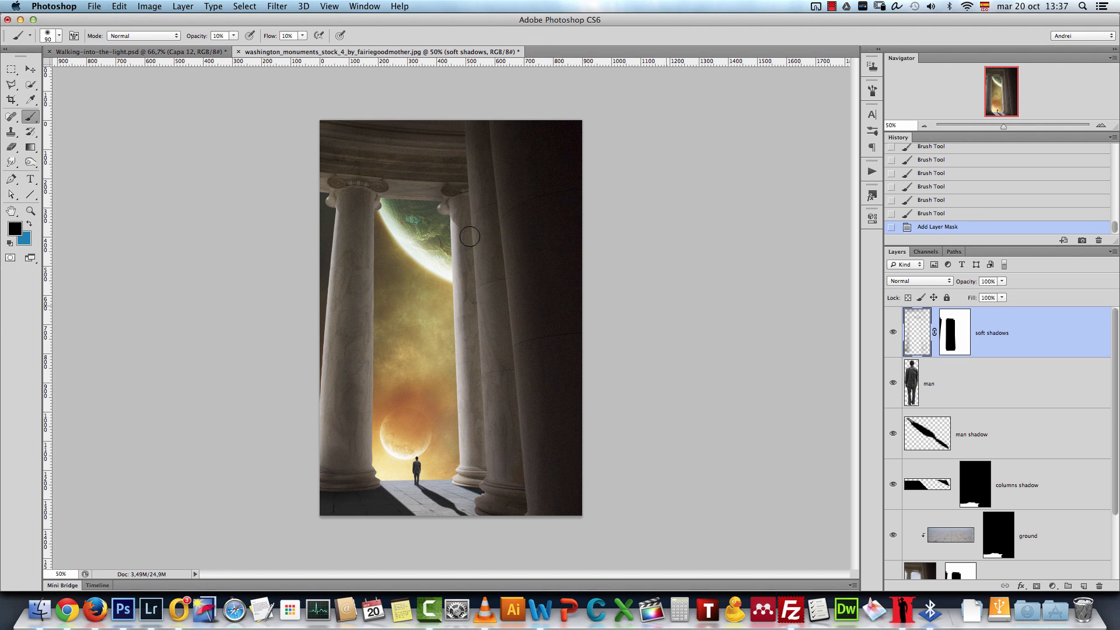
pyautogui.moveTo(463, 469); pyautogui.dragTo(481, 474)
pyautogui.moveTo(473, 464)
pyautogui.mouseDown()
pyautogui.moveTo(484, 493)
pyautogui.moveTo(488, 477)
pyautogui.mouseUp()
# Shade around the left column's capital with a 20 px brush and the rear right column's shaft with a 100 px brush.
pyautogui.press('[')
pyautogui.press('[')
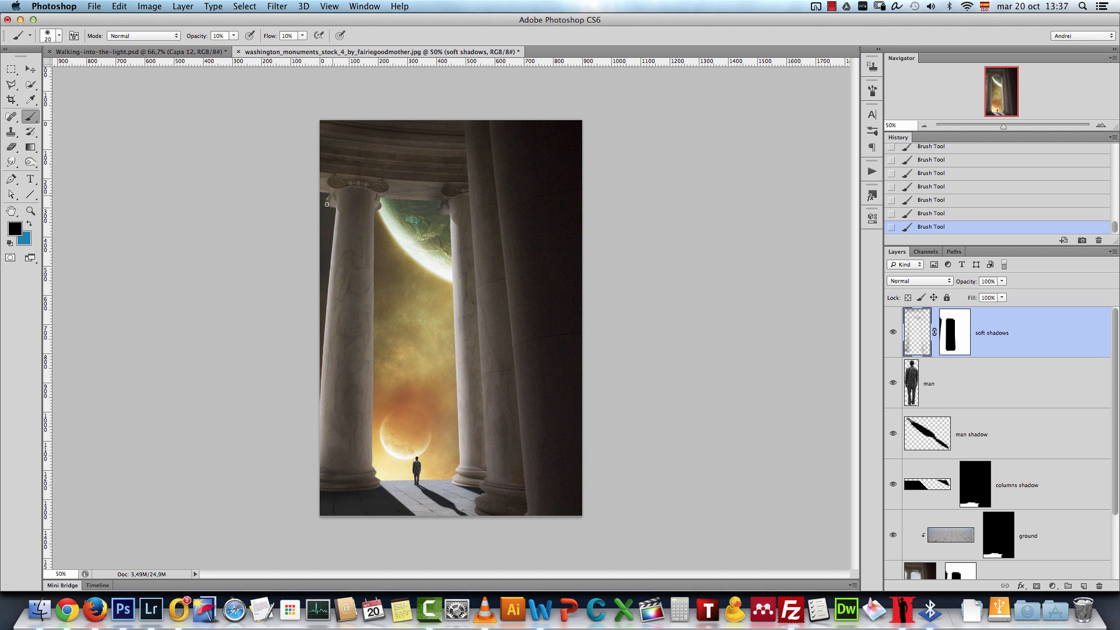
pyautogui.moveTo(339, 214); pyautogui.dragTo(338, 191)
pyautogui.press(']')
pyautogui.press(']')
pyautogui.press(']')
pyautogui.press(']')
pyautogui.press(']')
pyautogui.press(']')
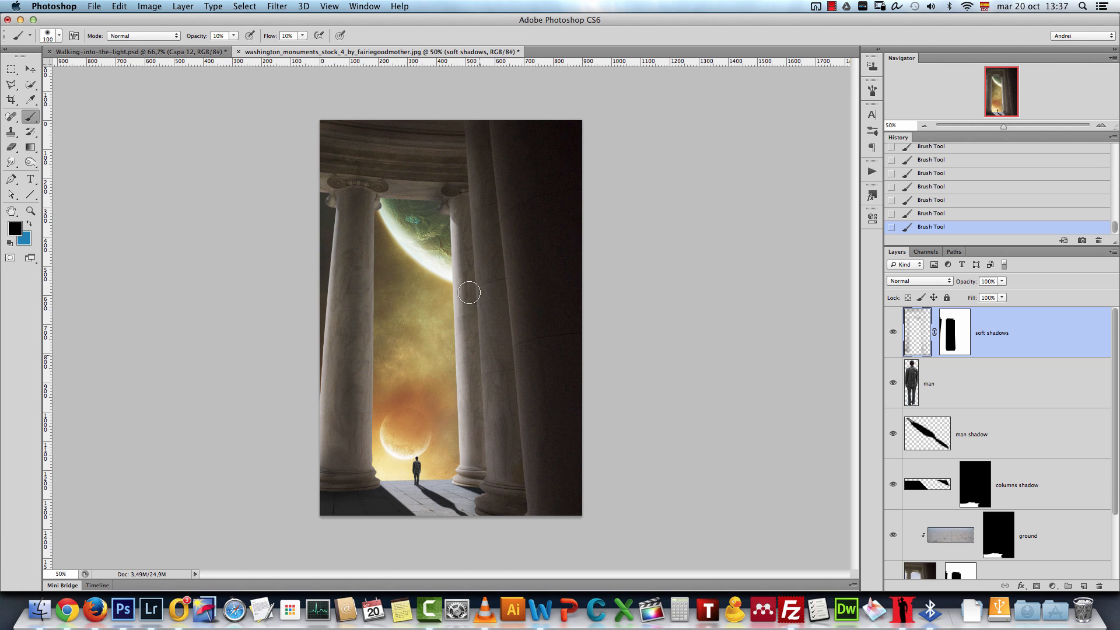
# Toggle the "soft shadows" layer's visibility to compare the image with and without the shading.
pyautogui.click(893, 331)
pyautogui.click(894, 329)
pyautogui.click(896, 327)
pyautogui.click(897, 328)
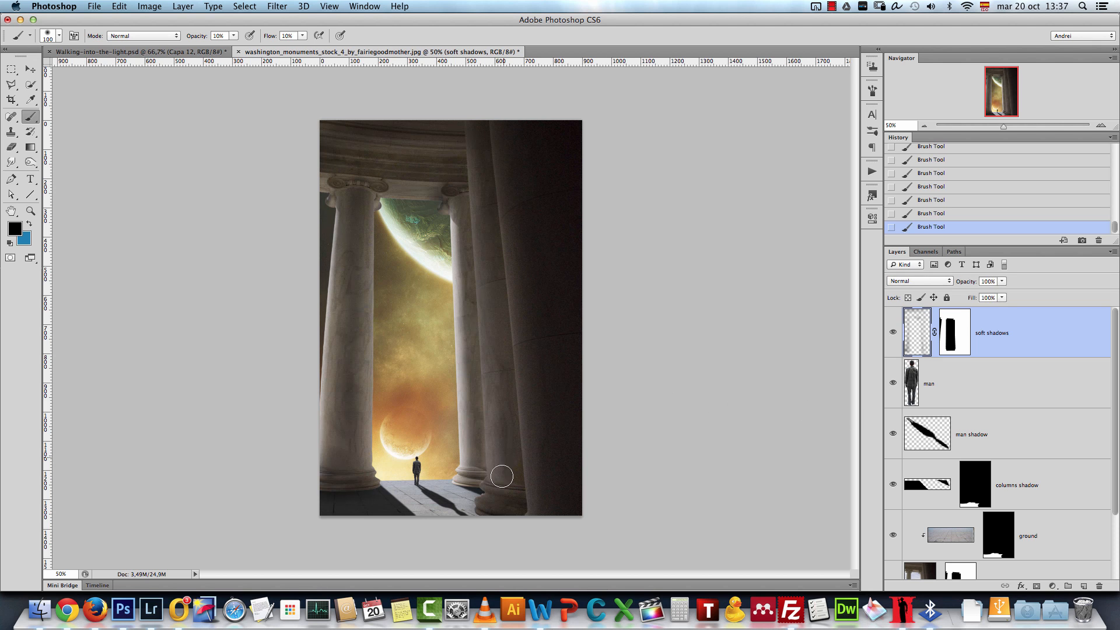
# Darken the ground's front edge and the middle right column's base with a soft 150 px brush.
pyautogui.press(']')
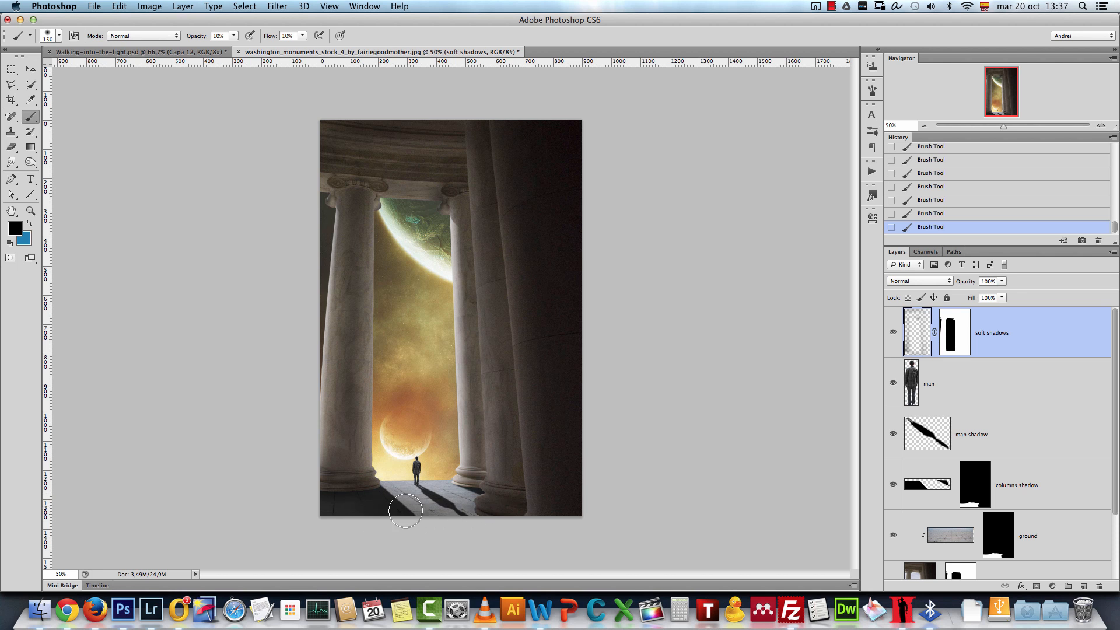
pyautogui.moveTo(498, 490); pyautogui.dragTo(494, 508)
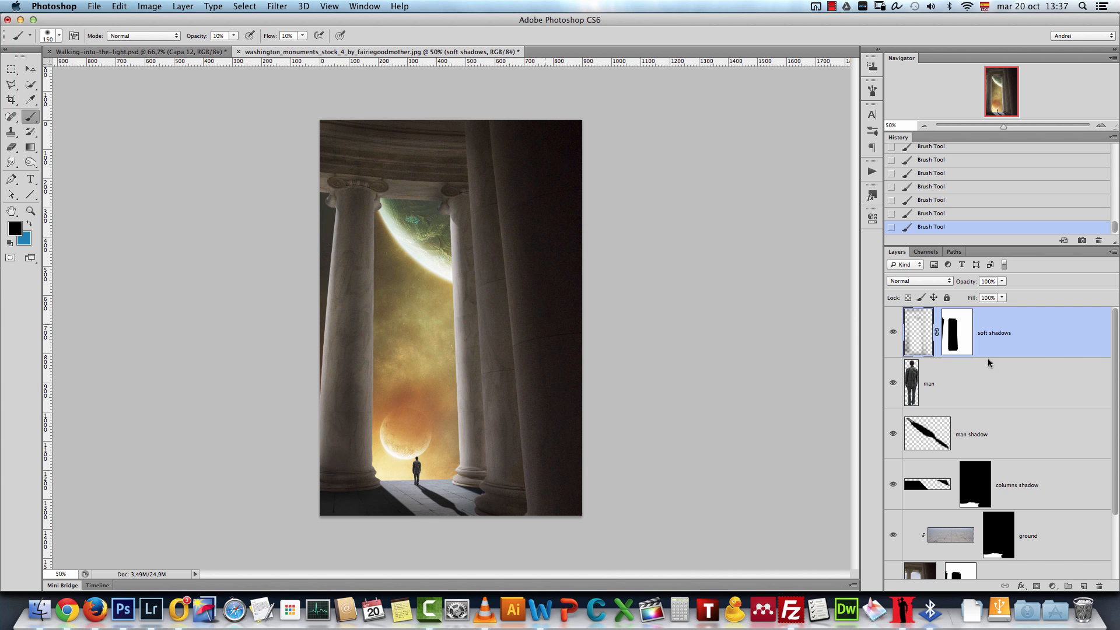
# Add a Curves adjustment layer clipped to the "columns" layer.
pyautogui.scroll(-3, 1115, 359)
pyautogui.click(1031, 505)
pyautogui.click(1052, 586)
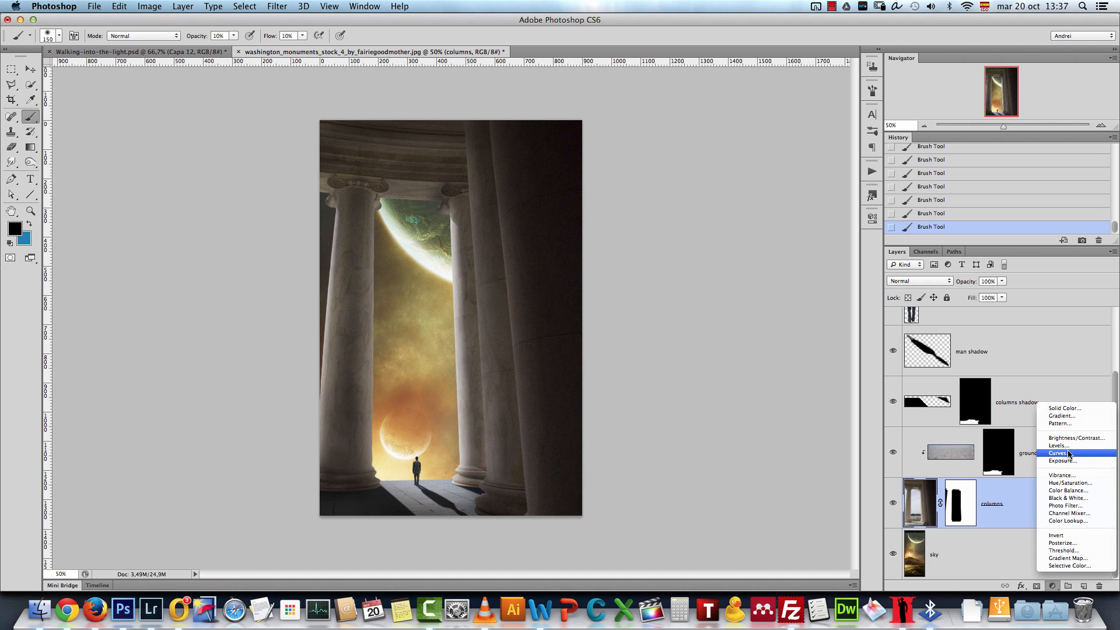
pyautogui.click(1068, 454)
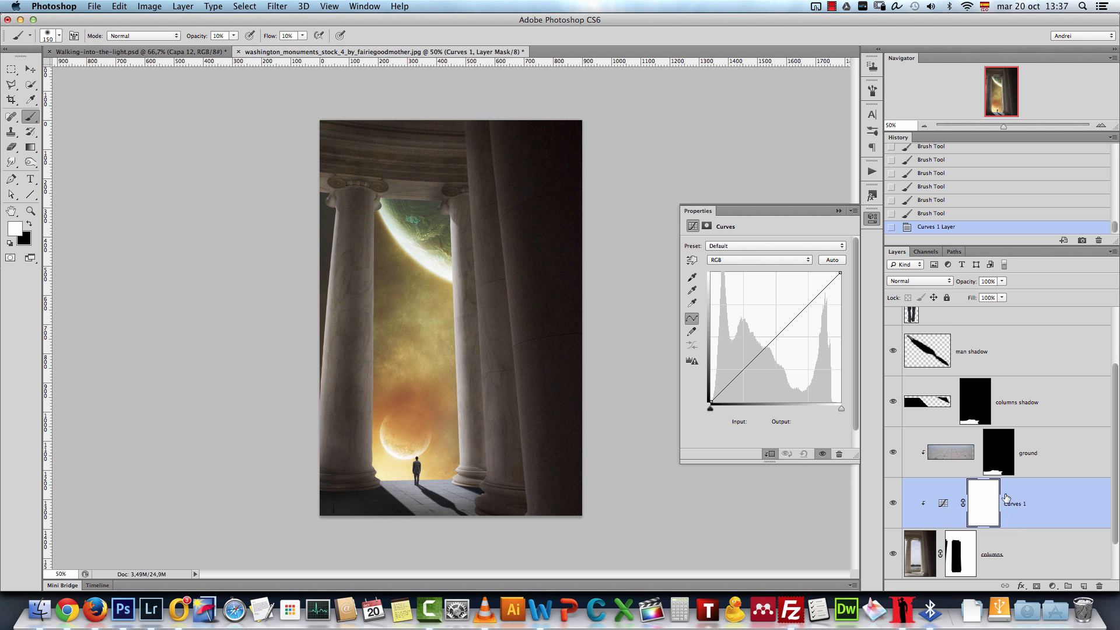
# Add a point to the Blue channel curve with input 67 and output 71.
pyautogui.click(733, 262)
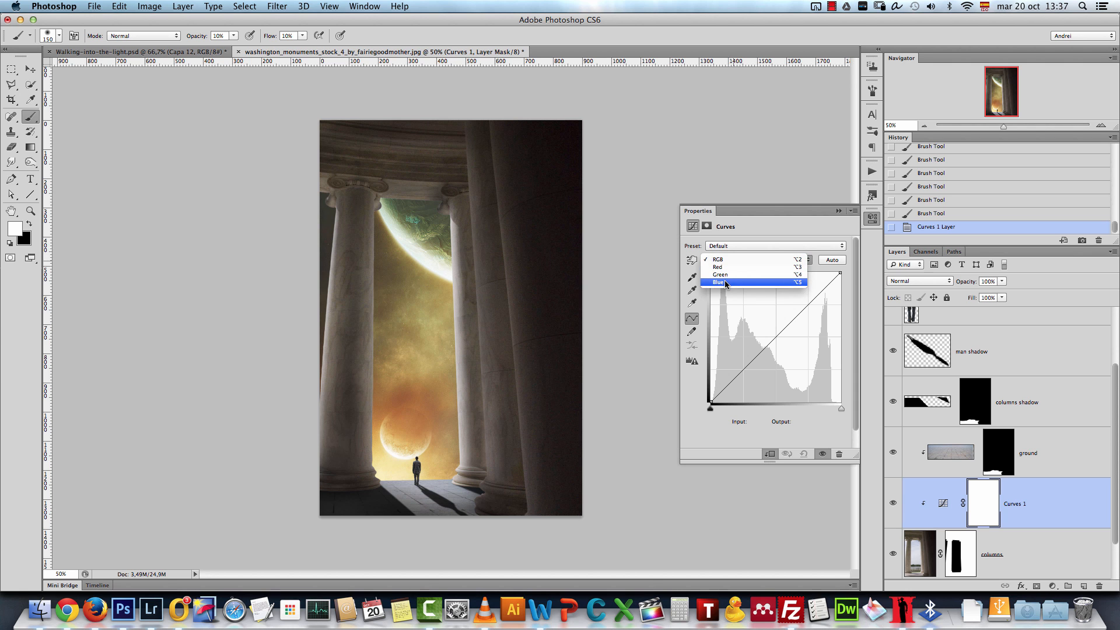
pyautogui.click(723, 283)
pyautogui.click(753, 362)
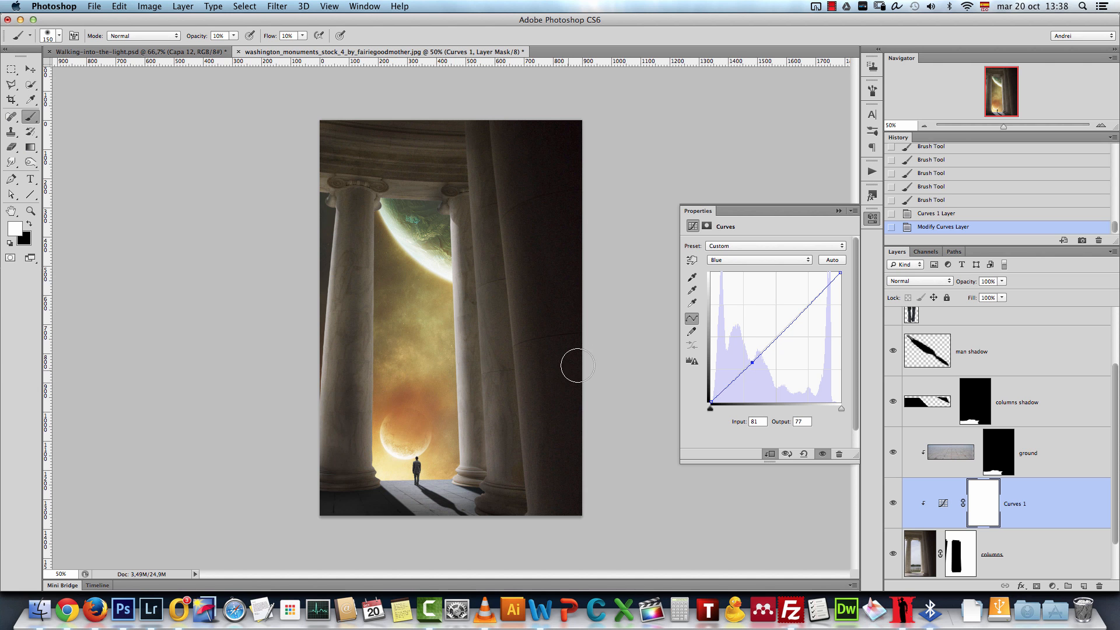
pyautogui.click(742, 418)
pyautogui.moveTo(753, 357); pyautogui.dragTo(754, 363)
pyautogui.write('67')
pyautogui.write('71')
# Add Blue curve points at input 106, output 104 and at input 196, output 173 to warm the columns' highlights.
pyautogui.click(769, 343)
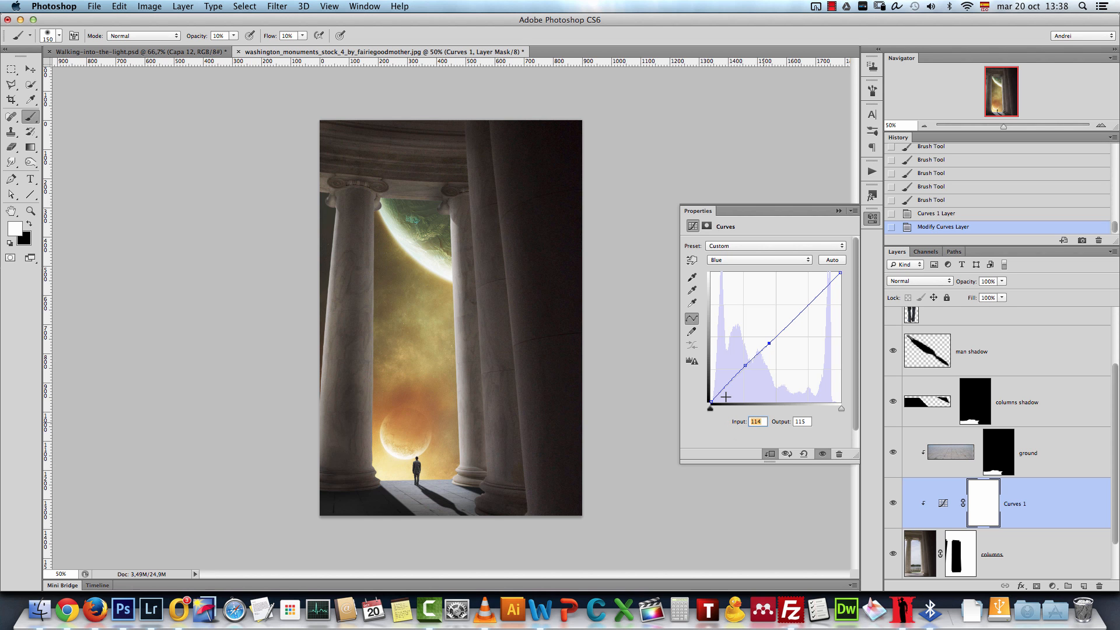
pyautogui.write('106104')
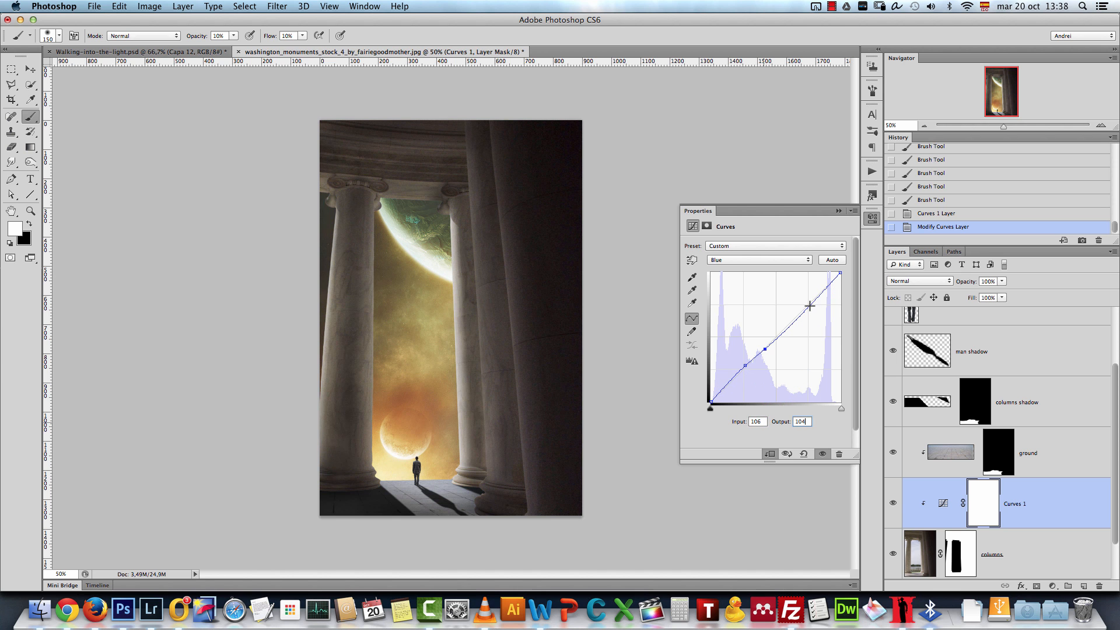
pyautogui.click(809, 306)
pyautogui.write('17')
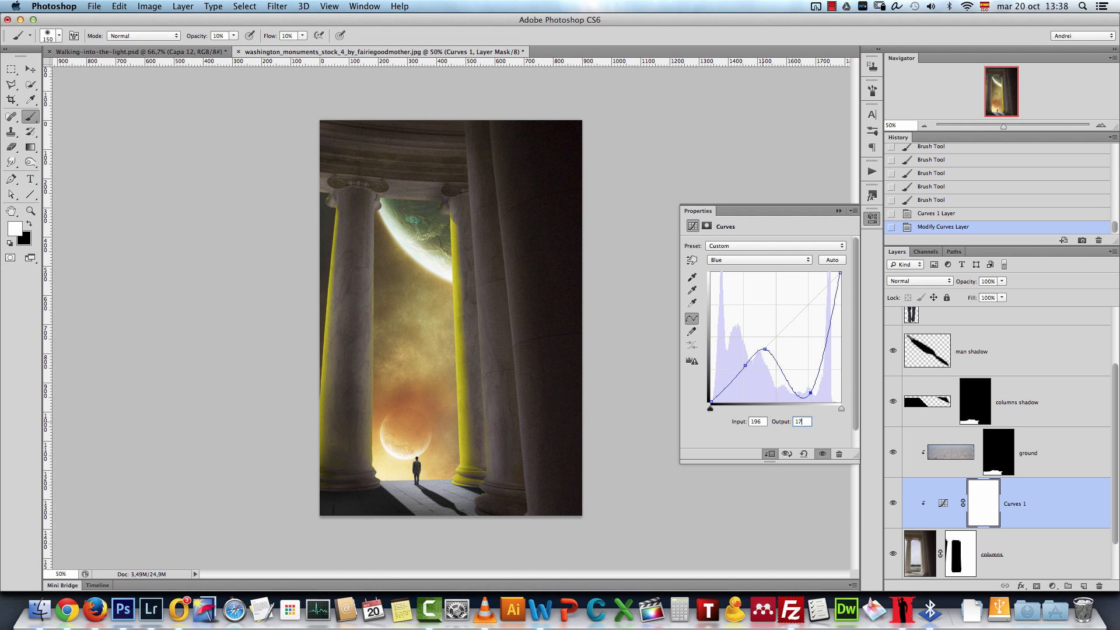
pyautogui.write('3')
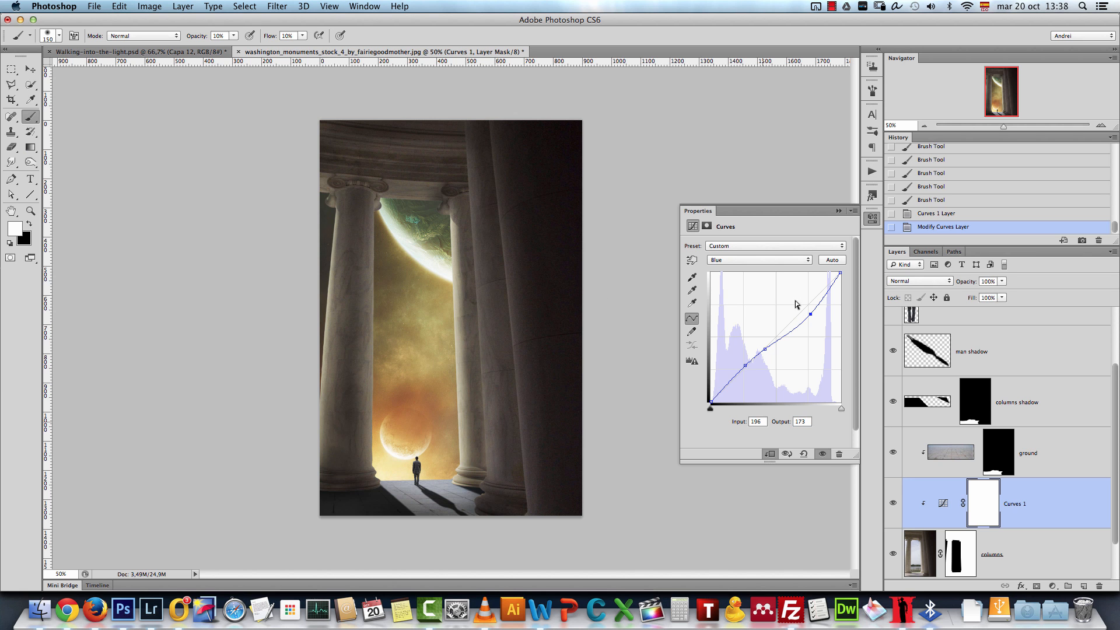
# Shape the RGB curve with points at input 107, output 82 and at input 194, output 188.
pyautogui.click(737, 264)
pyautogui.click(729, 239)
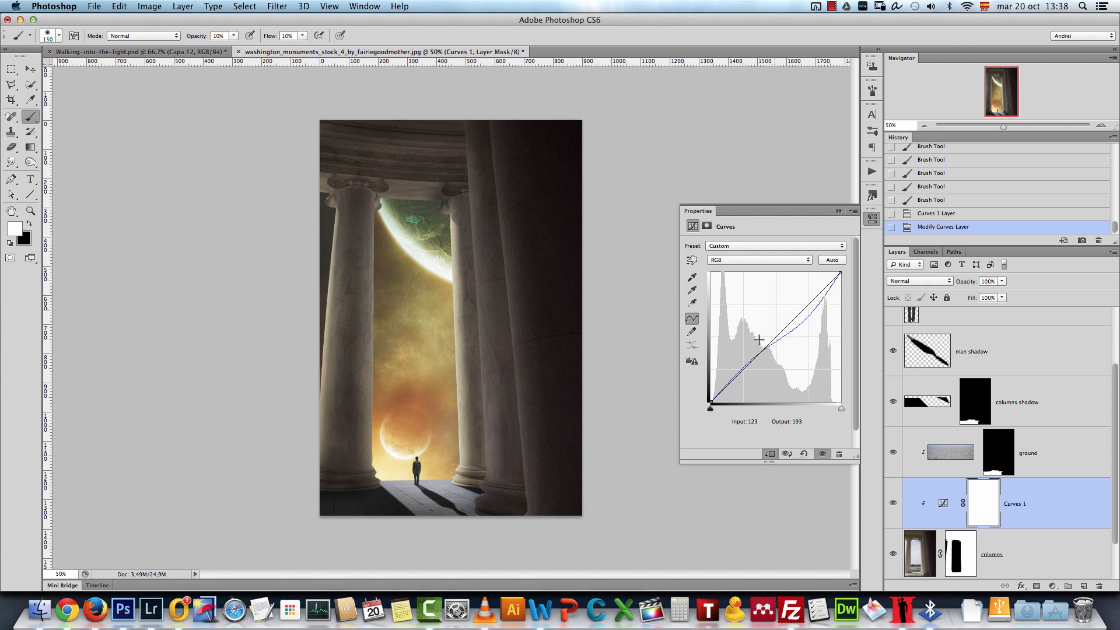
pyautogui.click(746, 366)
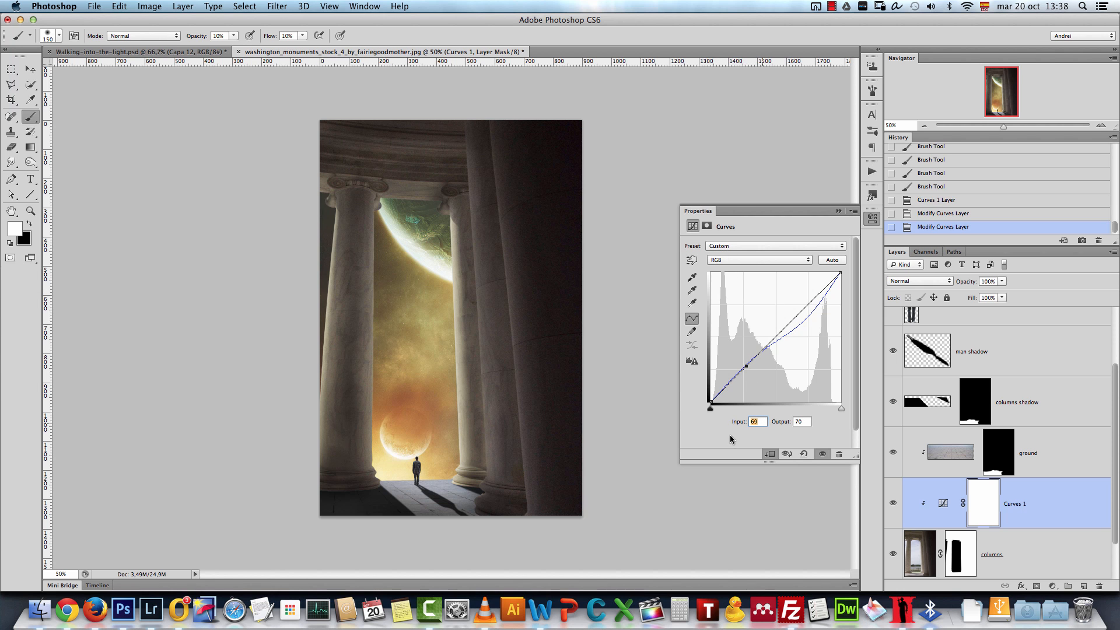
pyautogui.write('07')
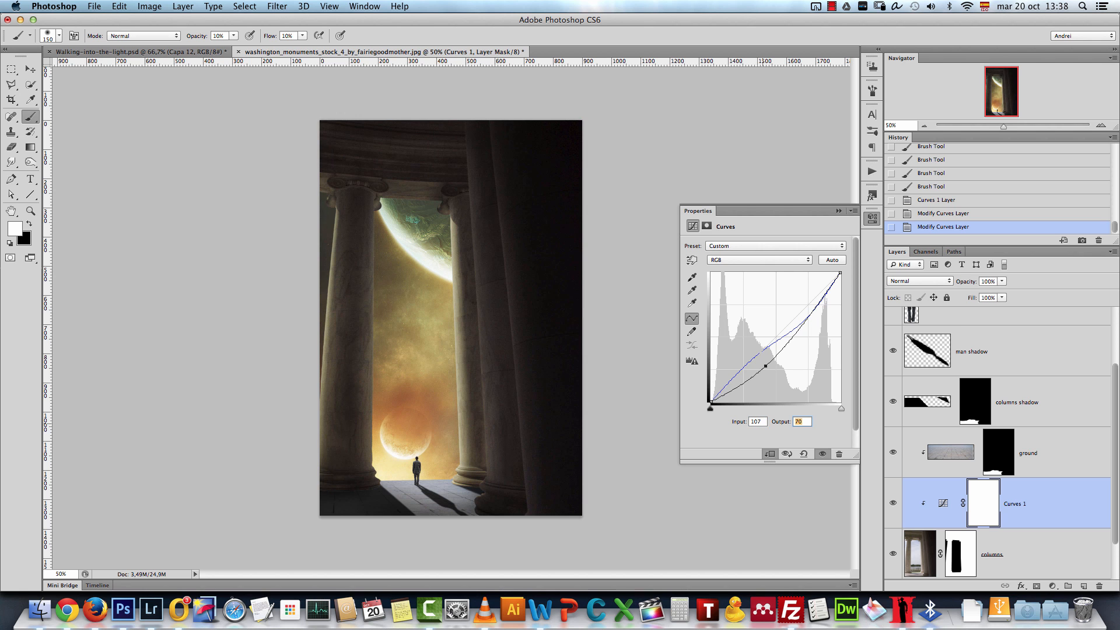
pyautogui.write('82')
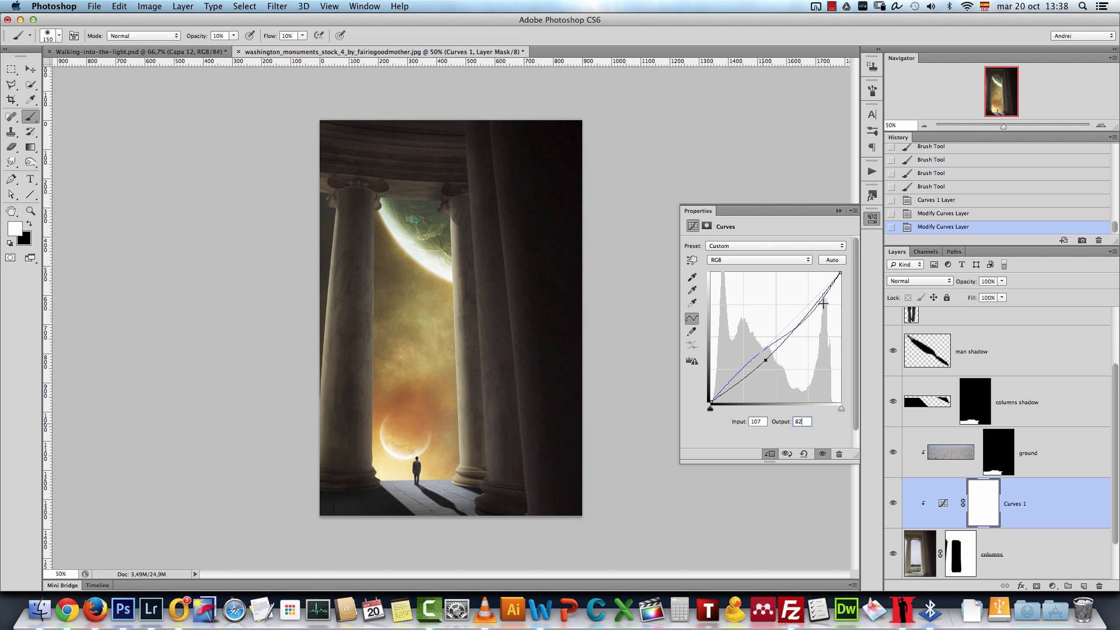
pyautogui.click(806, 311)
pyautogui.write('194')
pyautogui.write('188')
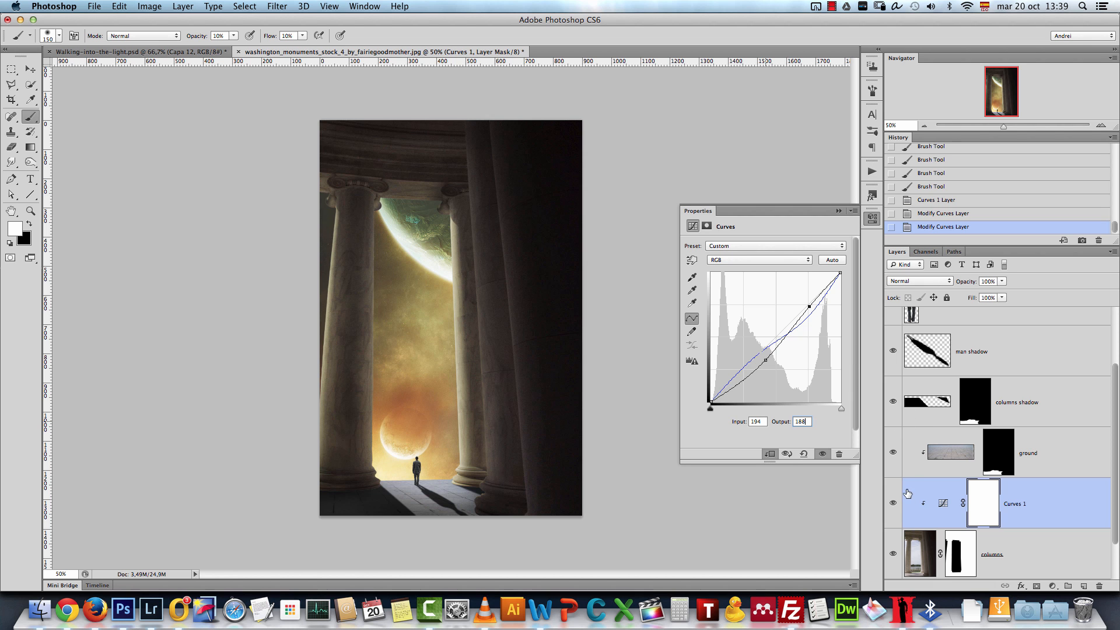
# Toggle the "Curves 1" layer's visibility to compare the columns with and without the colour correction.
pyautogui.click(894, 505)
pyautogui.click(894, 505)
pyautogui.click(893, 505)
pyautogui.click(893, 505)
pyautogui.click(837, 212)
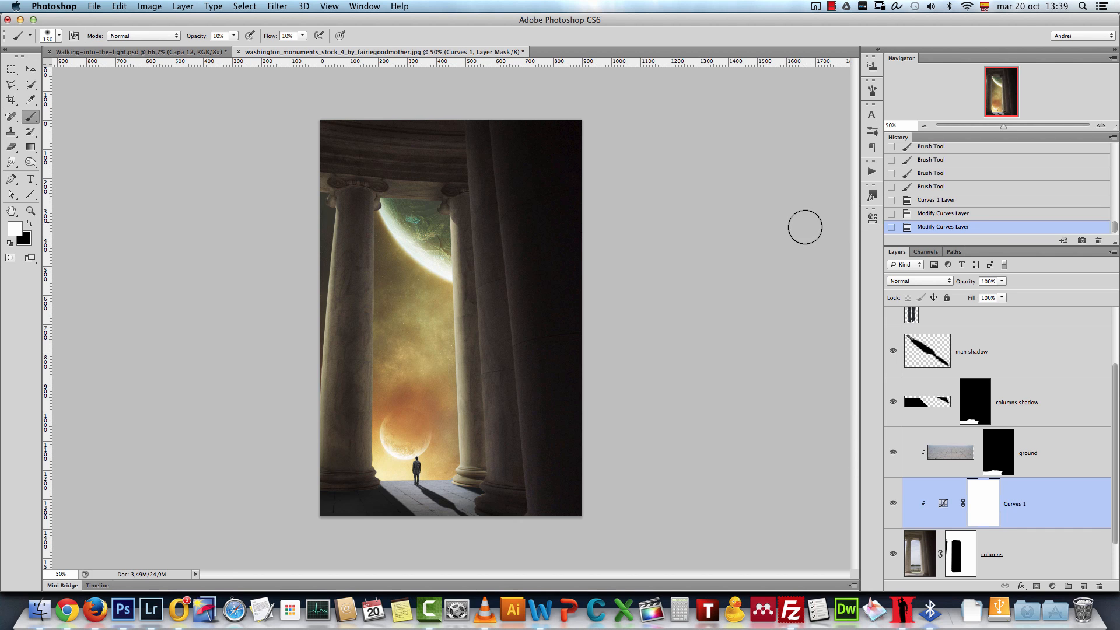
# Enable an Inner Shadow layer style on the "man" layer.
pyautogui.moveTo(1112, 385); pyautogui.dragTo(1117, 309)
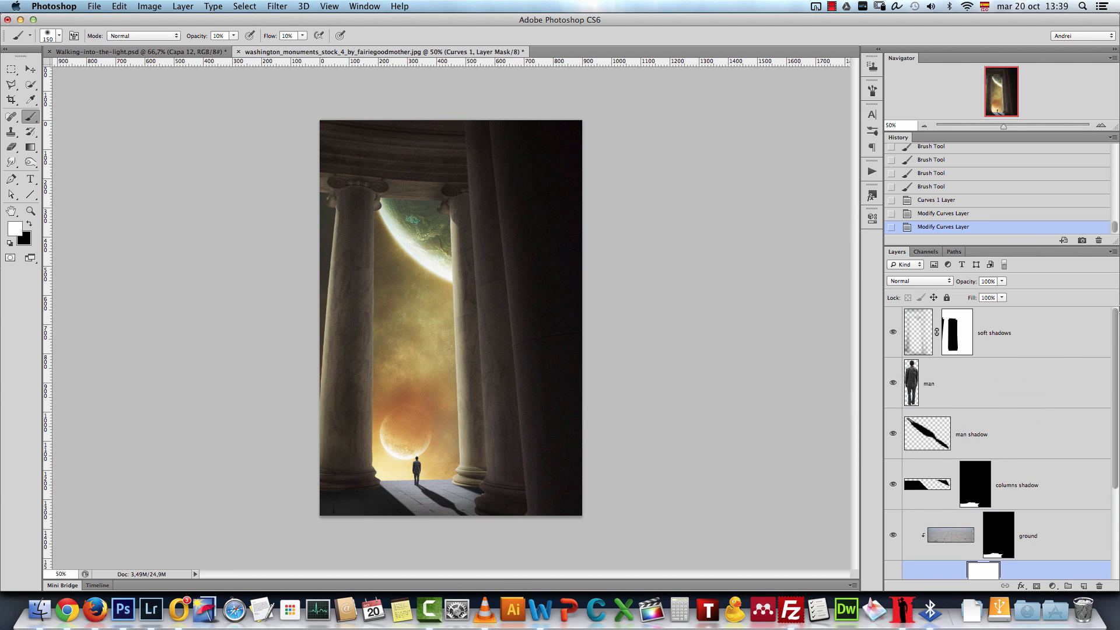
pyautogui.click(1060, 349)
pyautogui.click(991, 389)
pyautogui.press('super+1')
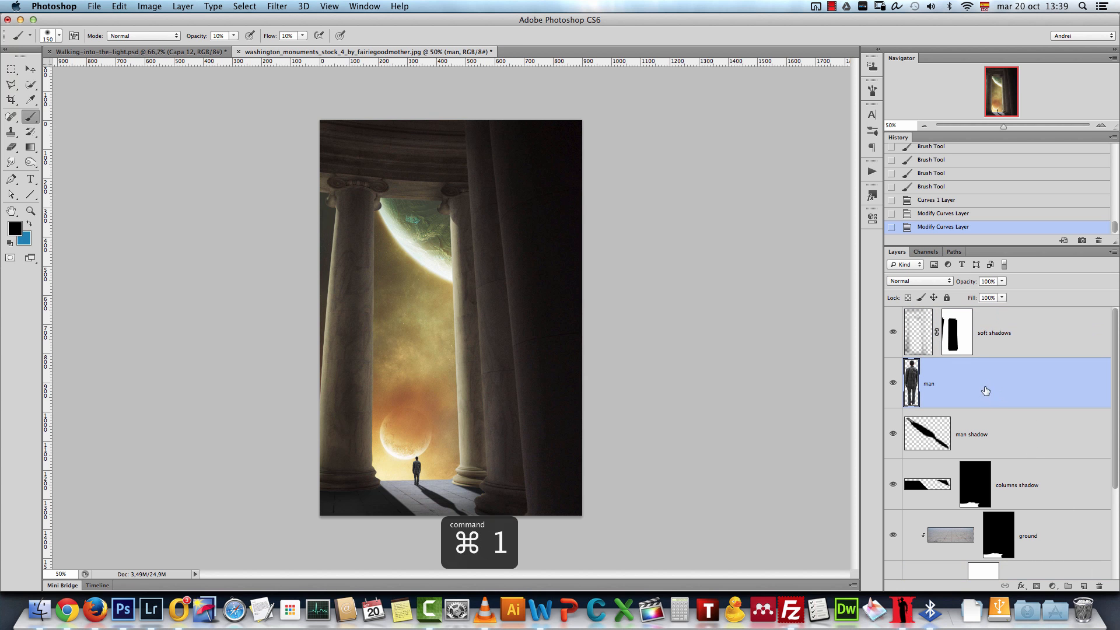
pyautogui.click(1041, 125)
pyautogui.moveTo(1001, 93); pyautogui.dragTo(1001, 109)
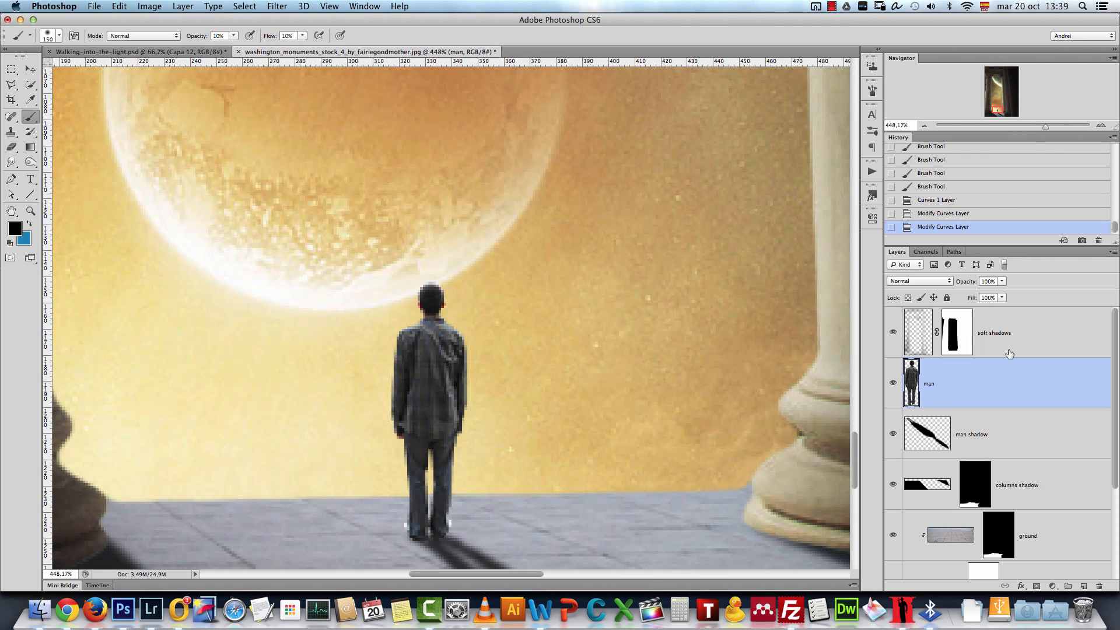
pyautogui.doubleClick(1037, 383)
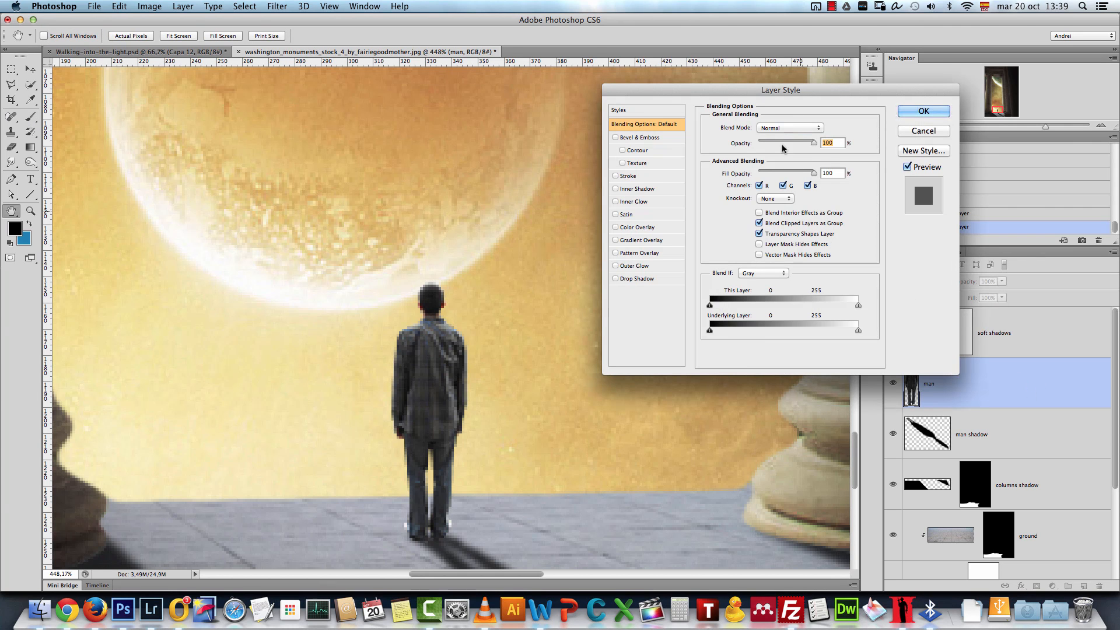
pyautogui.click(646, 190)
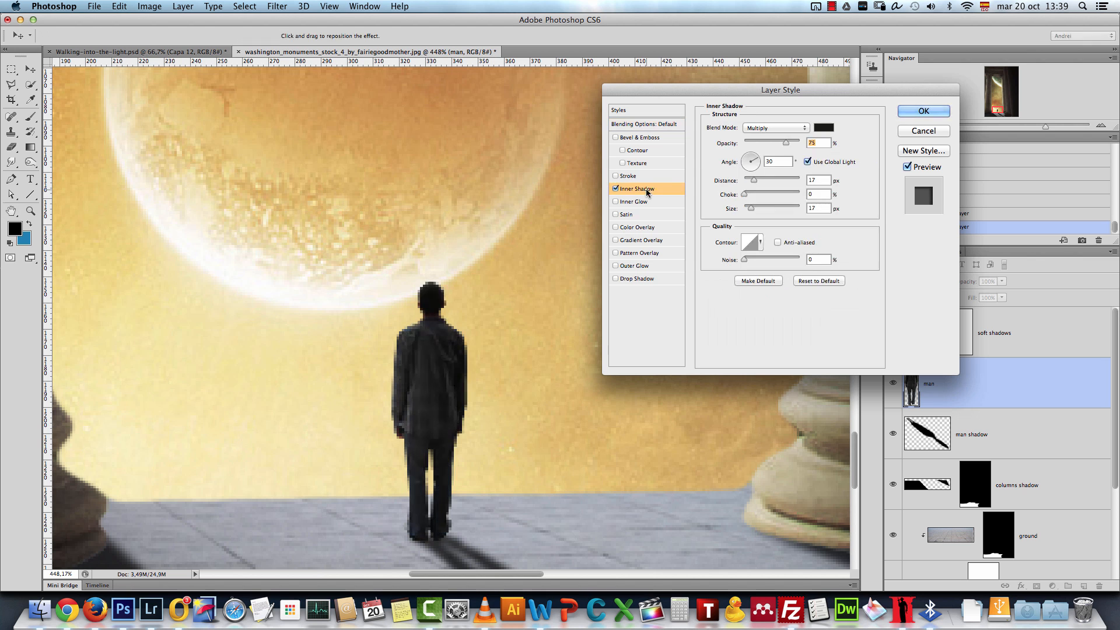
# Set the man's inner shadow to a 90° angle without global light, distance 2 px and size 2 px.
pyautogui.click(808, 162)
pyautogui.click(750, 155)
pyautogui.hotkey('shift', 'Tab')
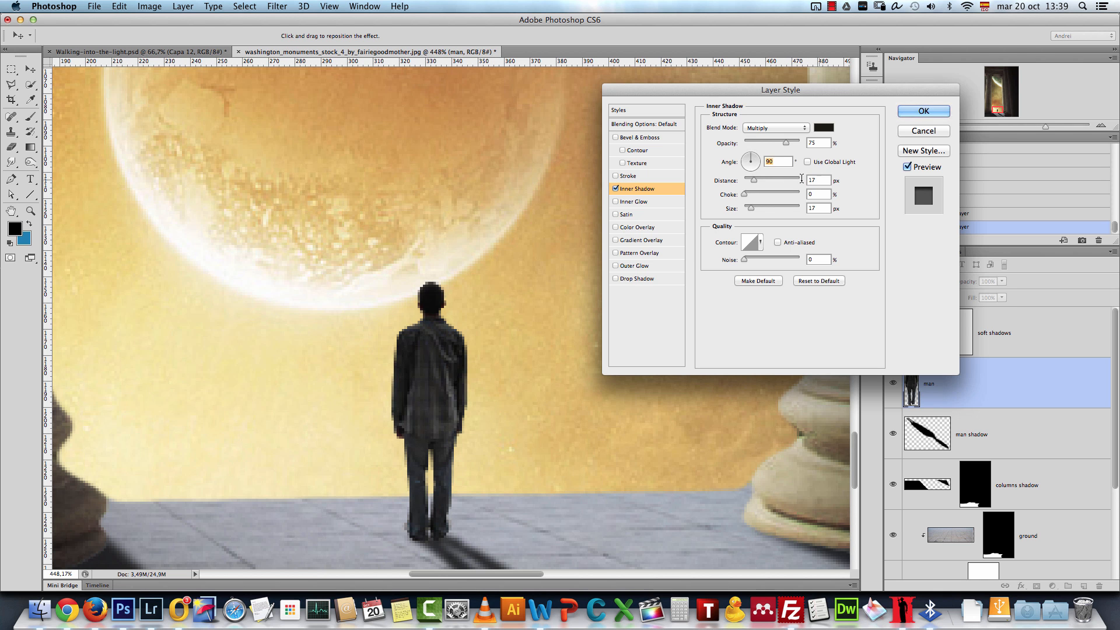
pyautogui.write('2')
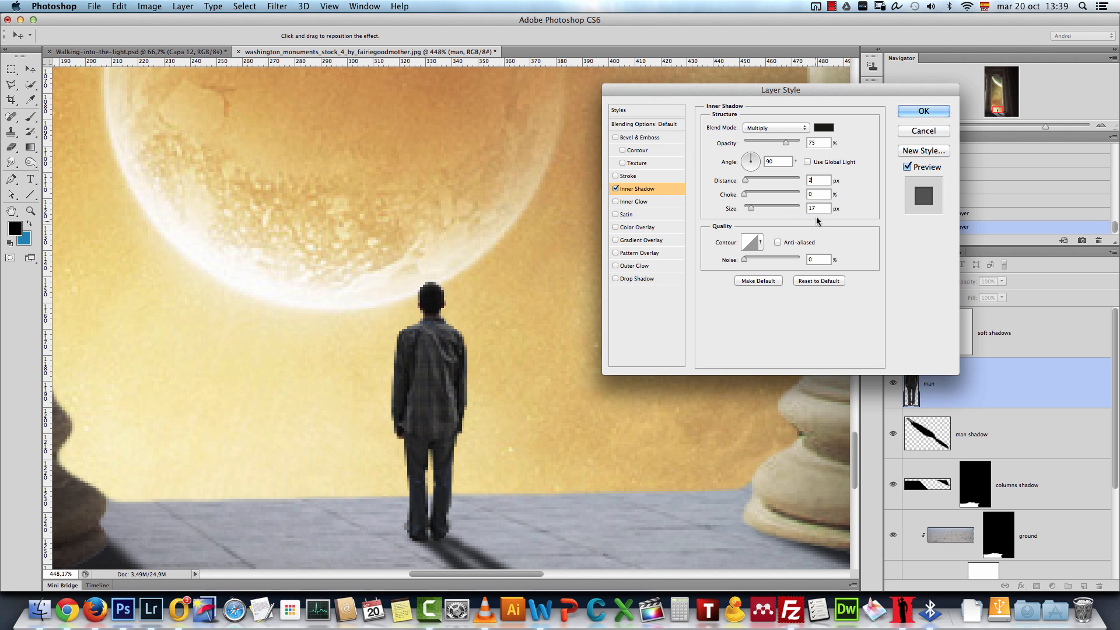
pyautogui.write('2')
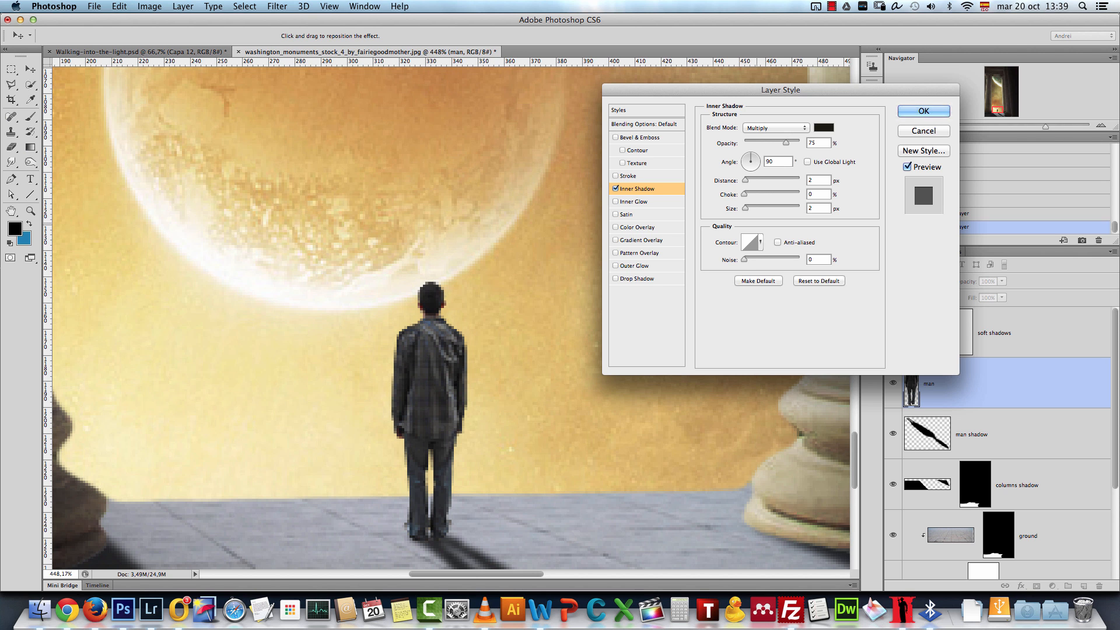
# Change the man's inner shadow to Color Dodge blending with the golden brown colour a87921.
pyautogui.click(793, 128)
pyautogui.click(769, 181)
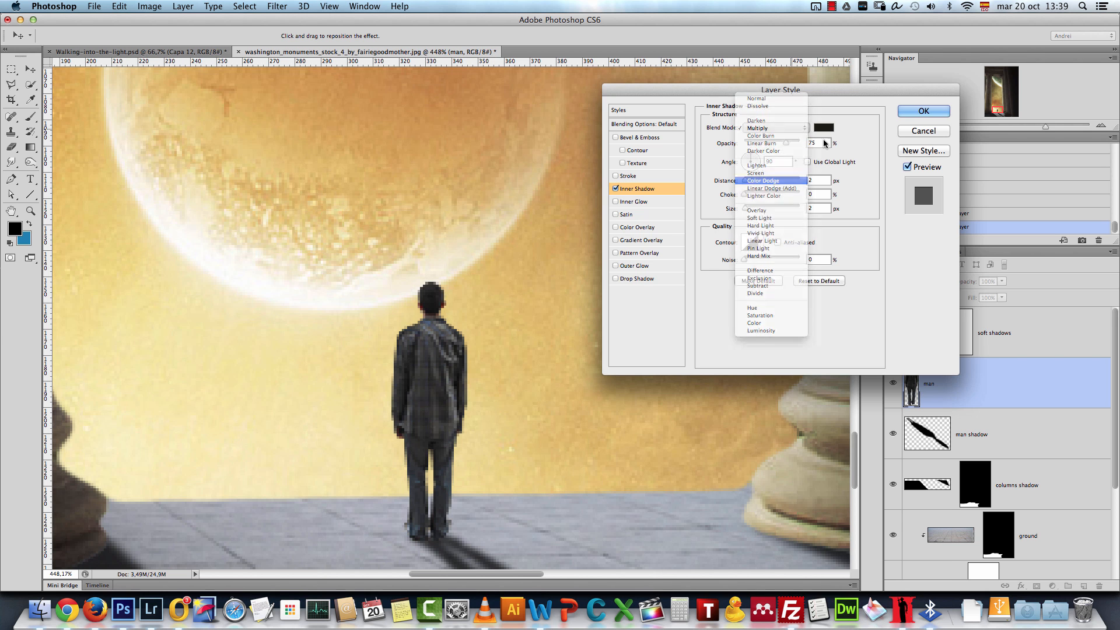
pyautogui.click(823, 127)
pyautogui.click(713, 383)
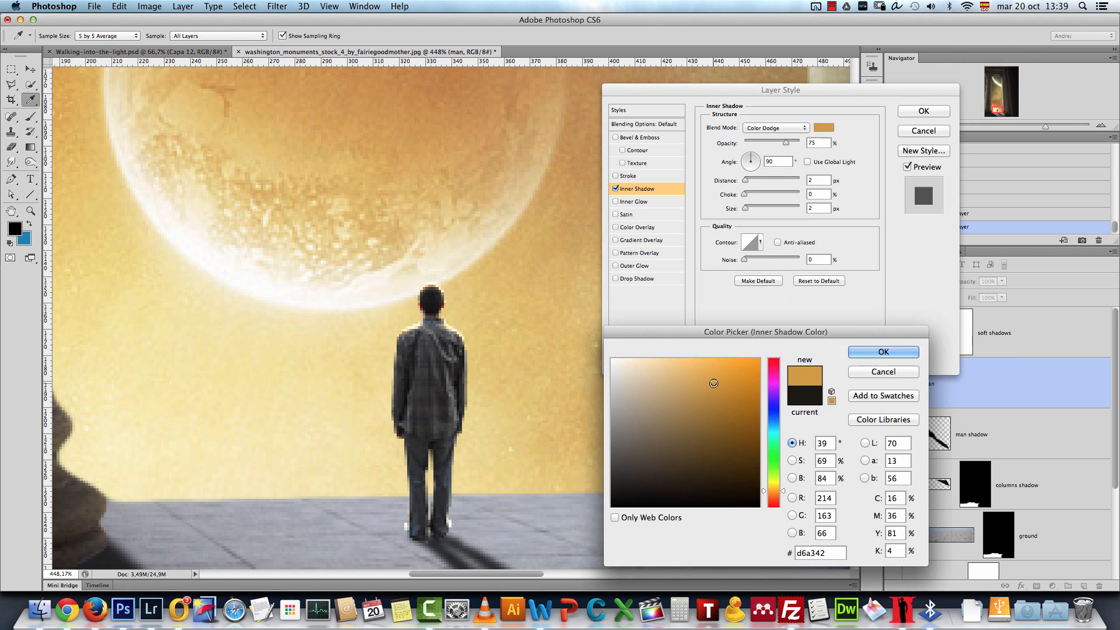
pyautogui.moveTo(721, 379); pyautogui.dragTo(730, 407)
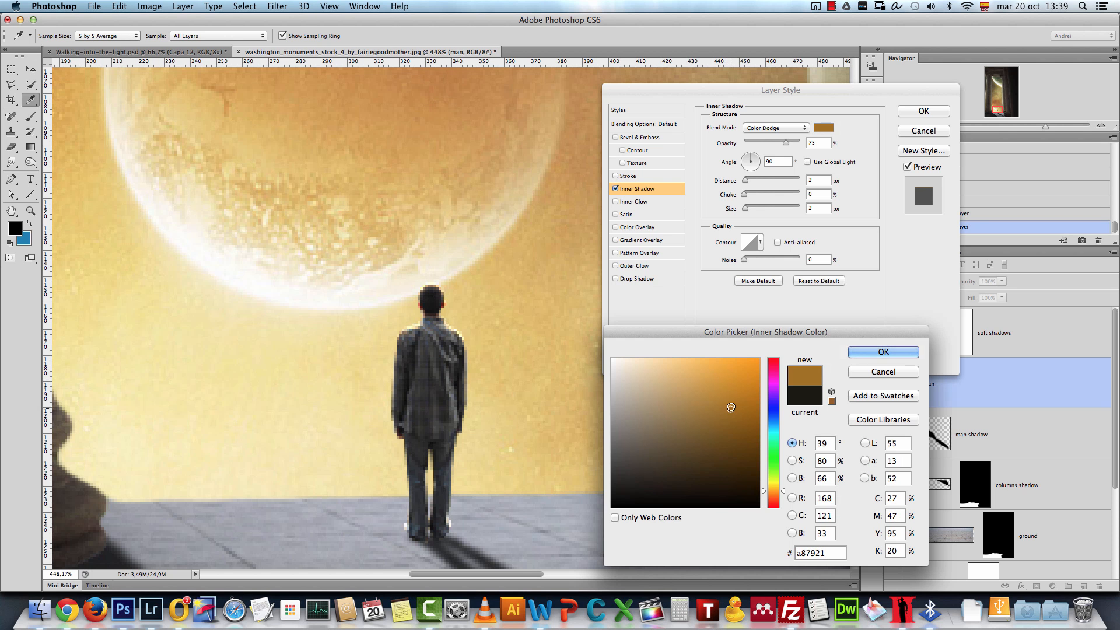
pyautogui.click(883, 352)
# Compare the man with and without the inner shadow, then raise its opacity and apply the style.
pyautogui.click(615, 188)
pyautogui.click(616, 188)
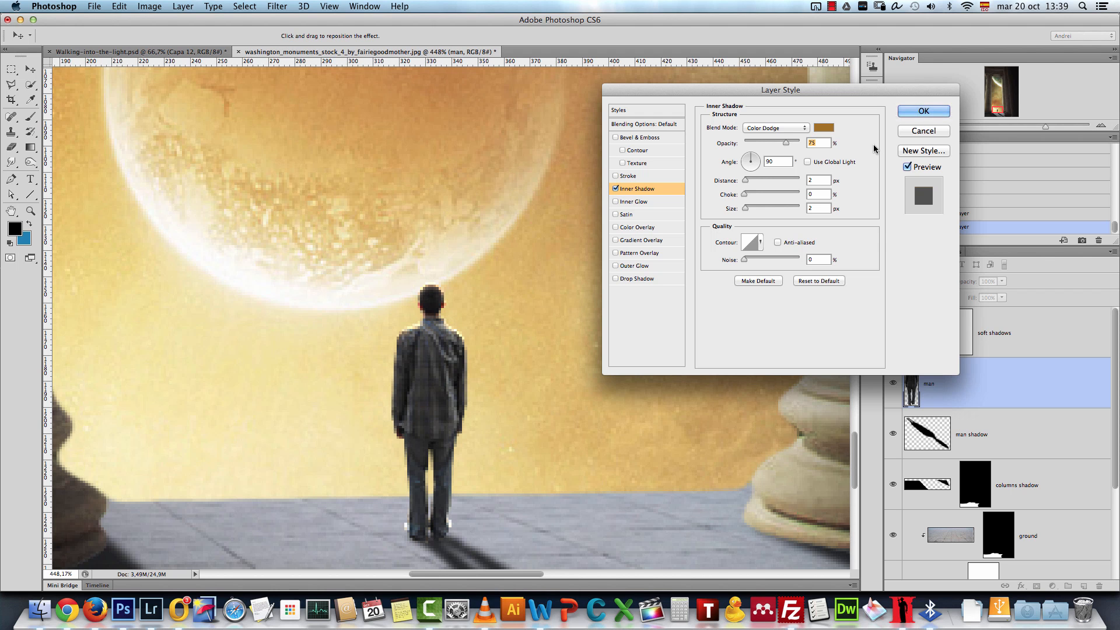
pyautogui.moveTo(786, 143); pyautogui.dragTo(800, 143)
pyautogui.click(923, 111)
# Enable an Inner Shadow layer style on the "columns" layer.
pyautogui.click(924, 126)
pyautogui.click(924, 126)
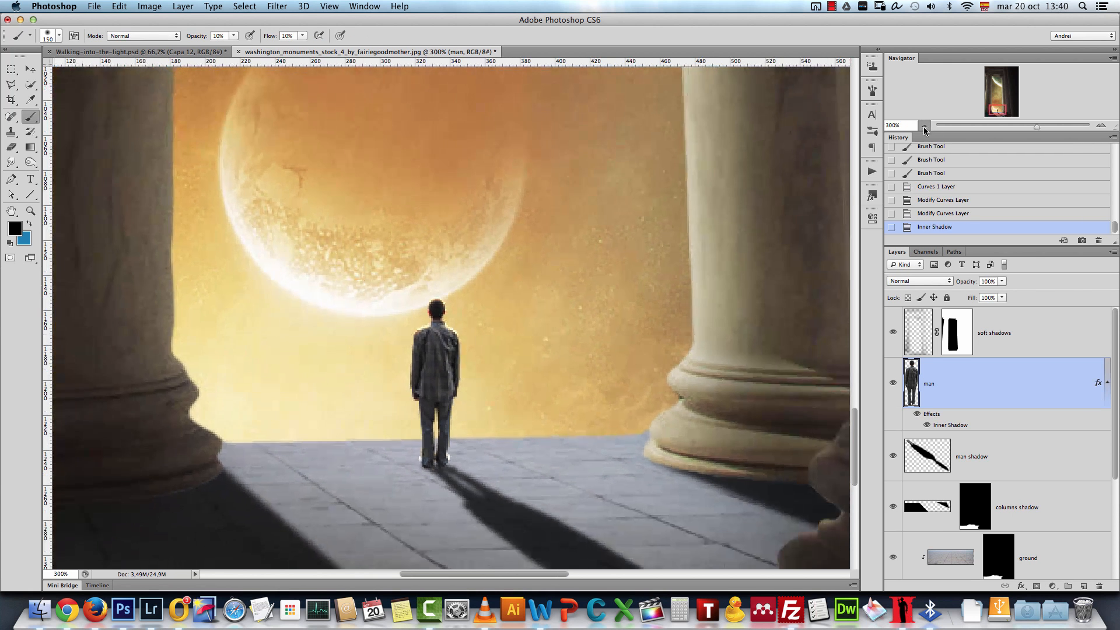
pyautogui.click(923, 126)
pyautogui.click(923, 126)
pyautogui.moveTo(569, 175); pyautogui.dragTo(544, 301)
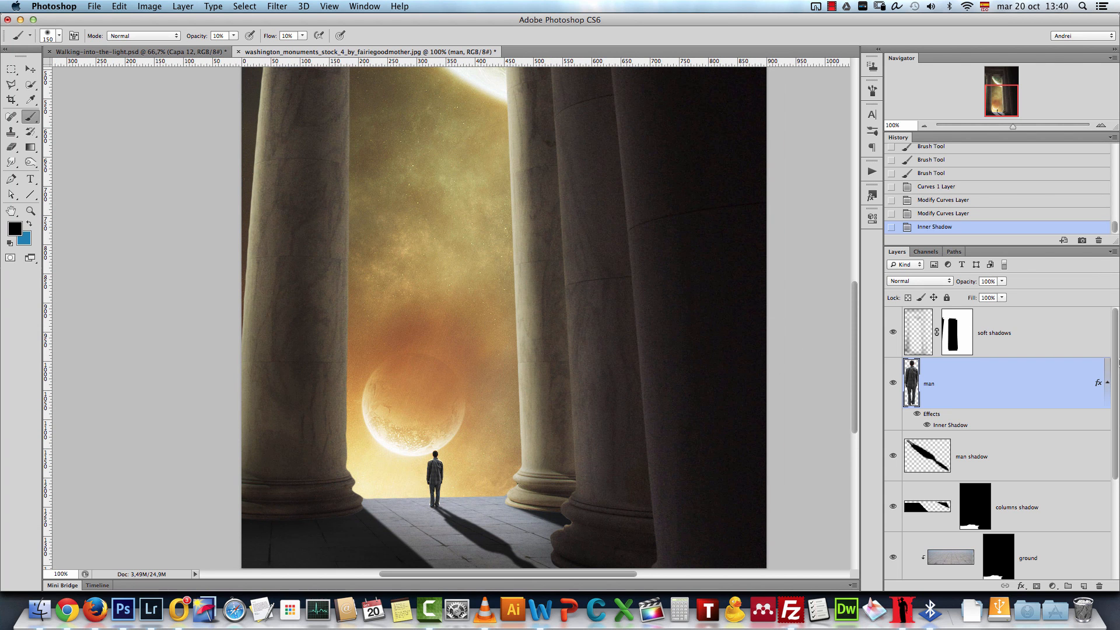
pyautogui.scroll(-5, 1116, 376)
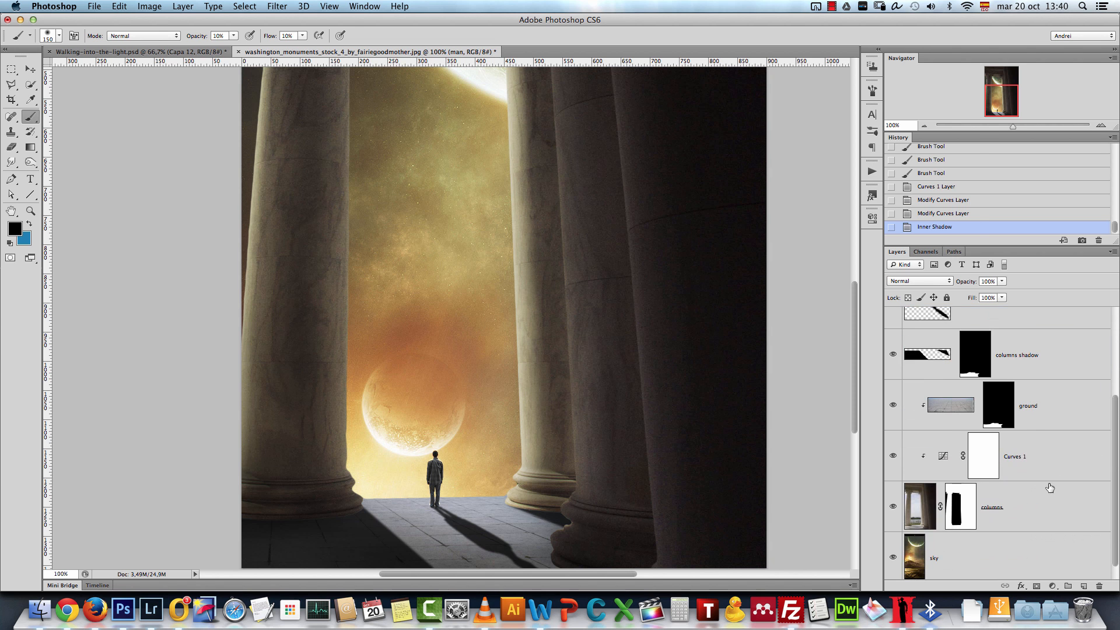
pyautogui.doubleClick(1049, 500)
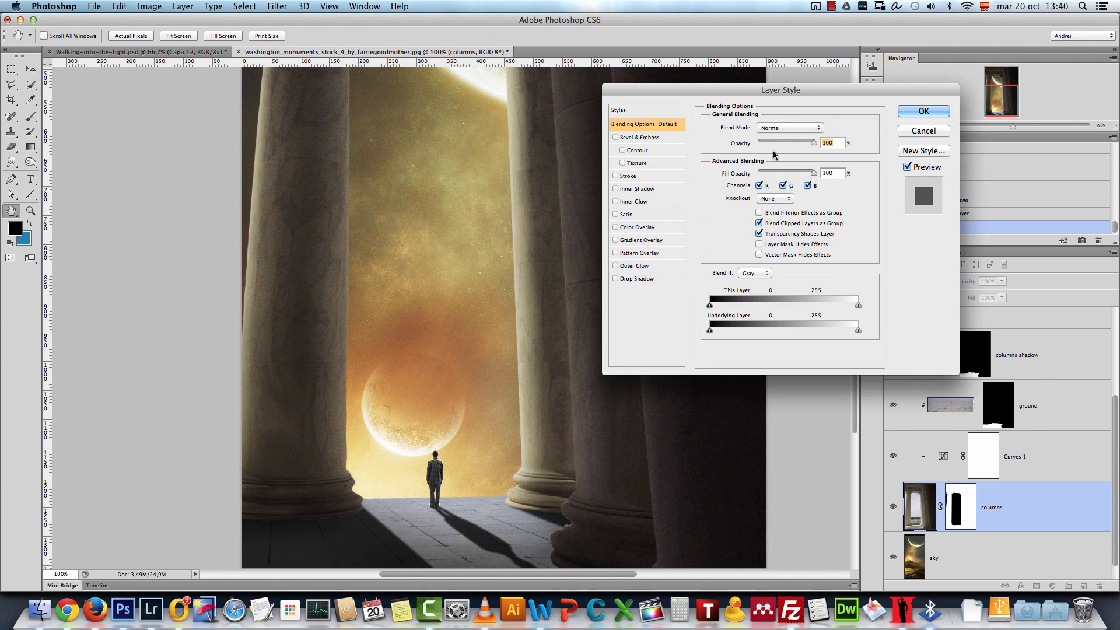
pyautogui.click(636, 188)
# Set the columns' inner shadow to a 90° angle without global light, distance 3 px and size 5 px.
pyautogui.moveTo(754, 180); pyautogui.dragTo(744, 180)
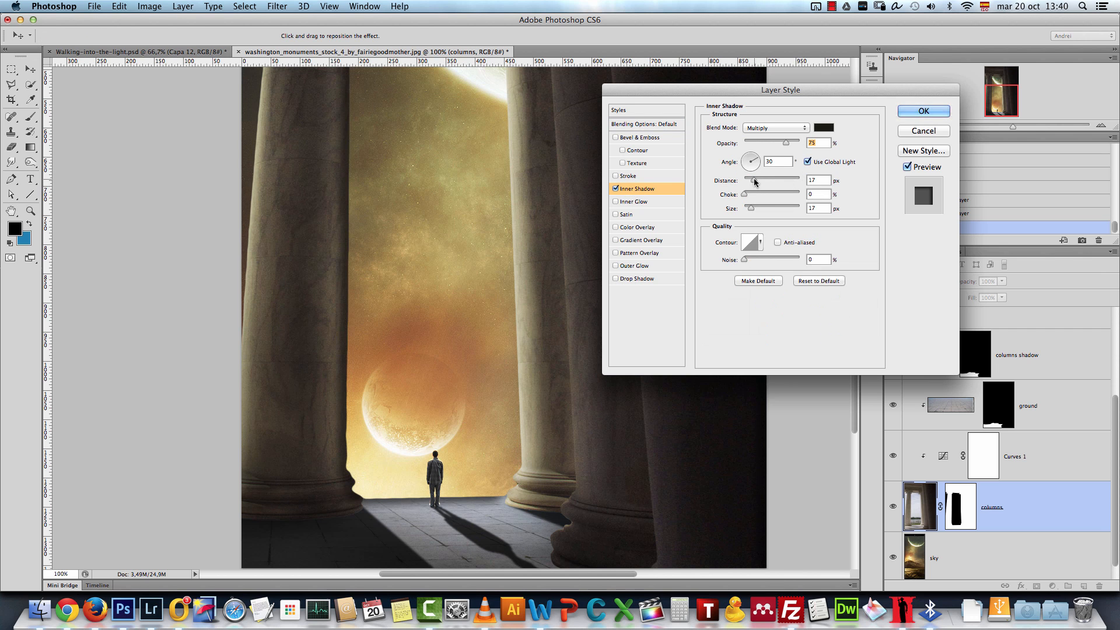
pyautogui.click(807, 161)
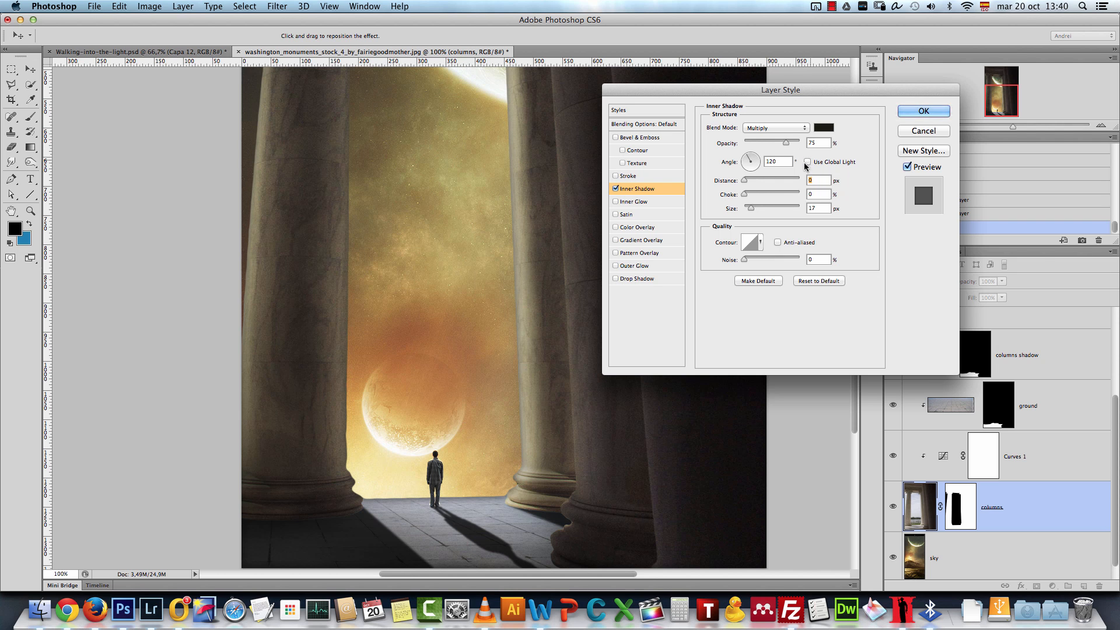
pyautogui.moveTo(748, 152); pyautogui.dragTo(745, 185)
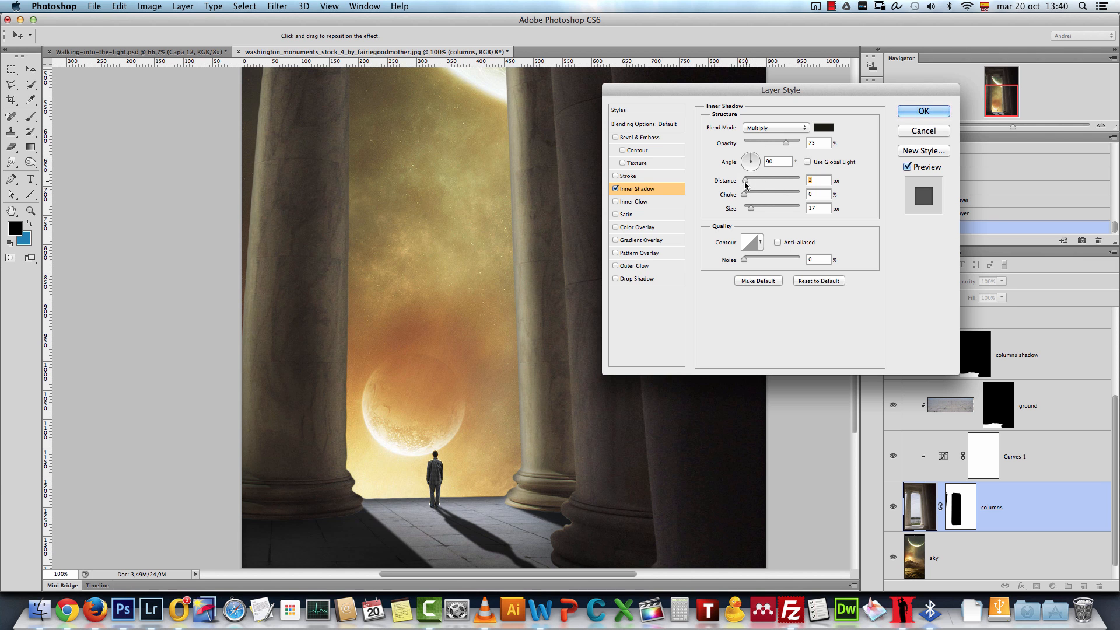
pyautogui.moveTo(744, 185); pyautogui.dragTo(754, 185)
pyautogui.click(763, 208)
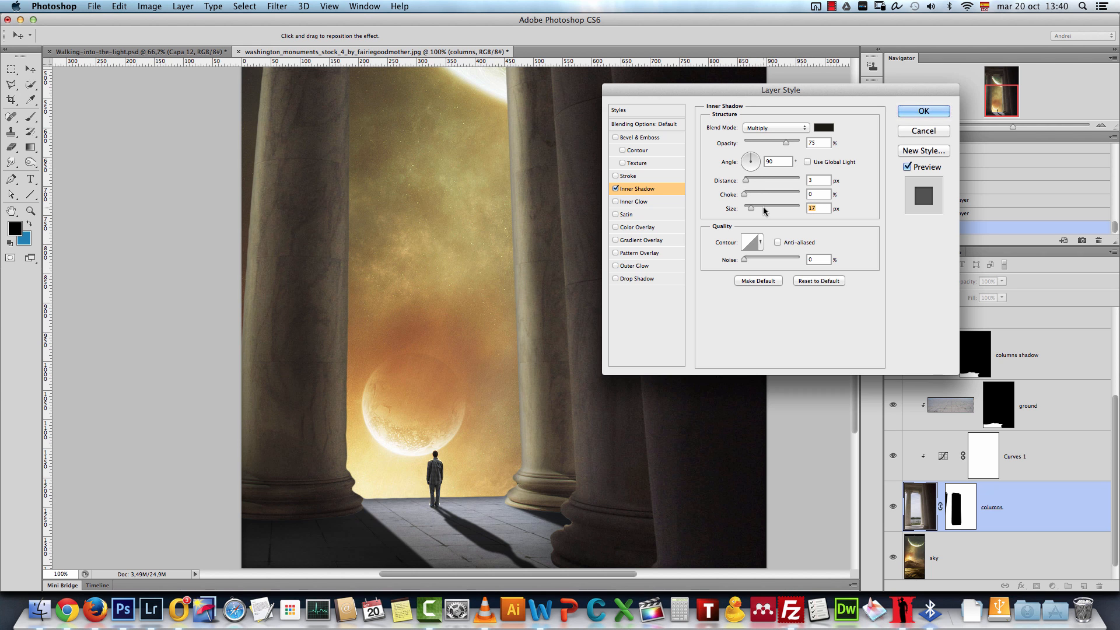
pyautogui.write('5')
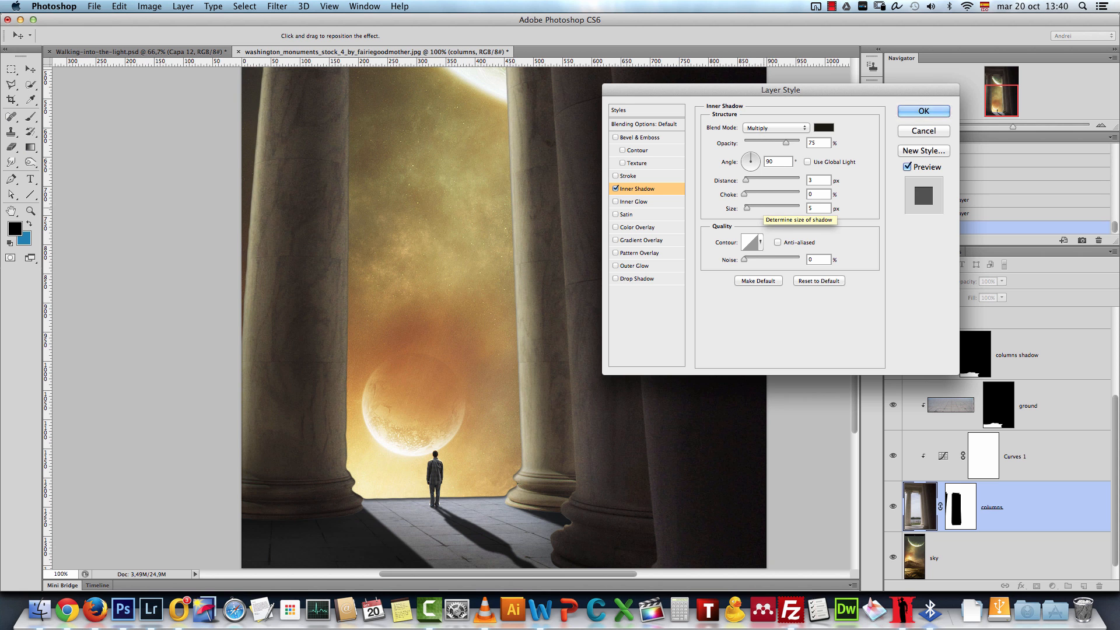
# Change the columns' inner shadow to Color Dodge blending with the olive brown colour 74651d.
pyautogui.click(776, 128)
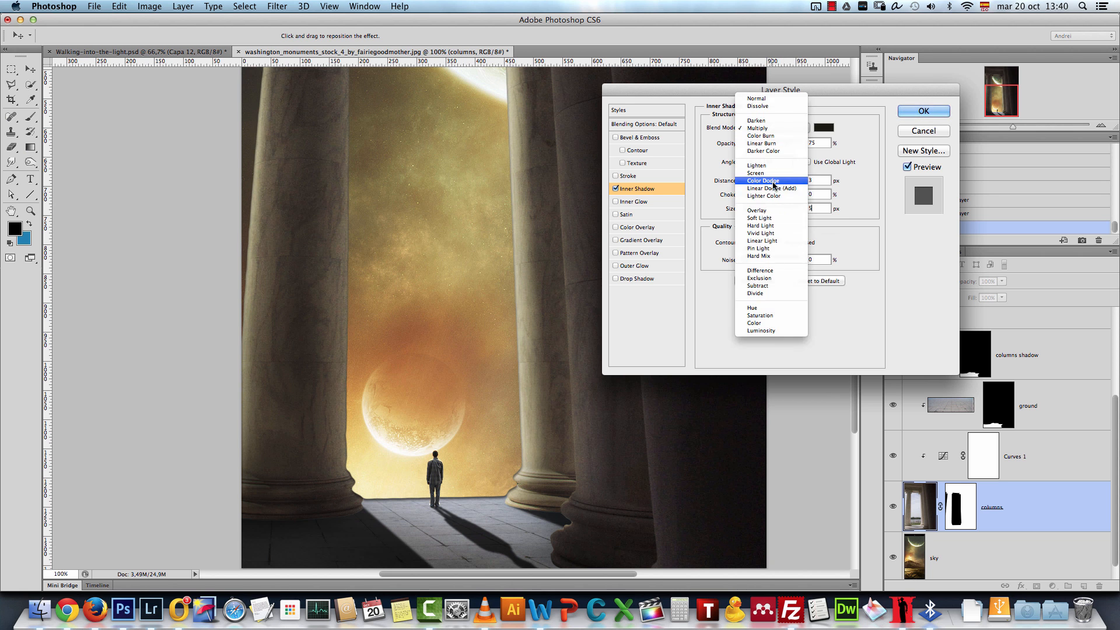
pyautogui.click(828, 123)
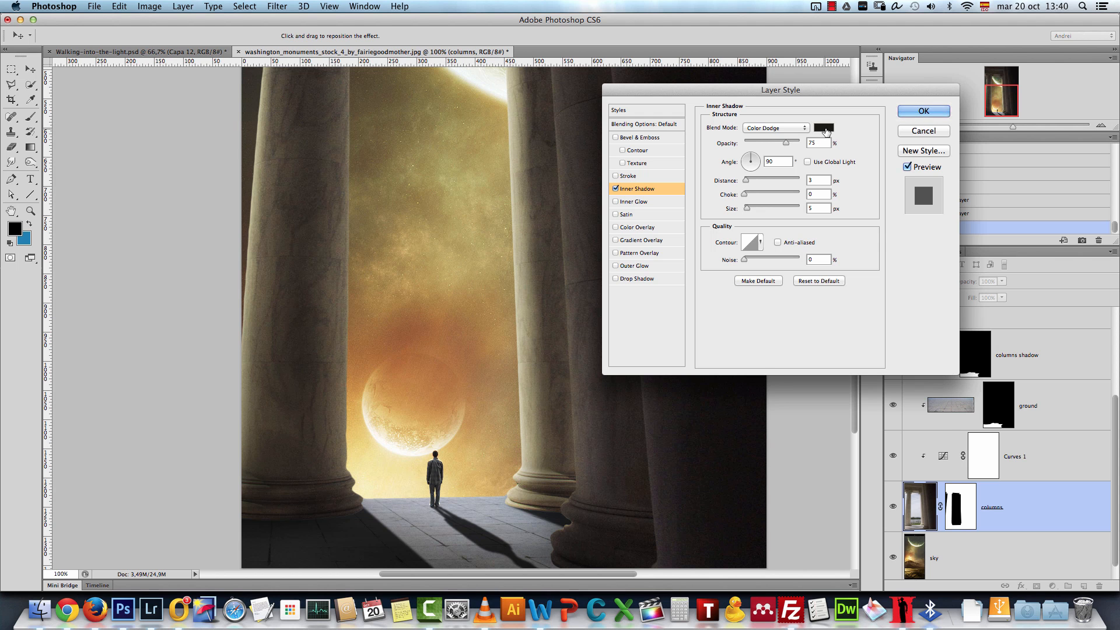
pyautogui.click(825, 128)
pyautogui.click(721, 408)
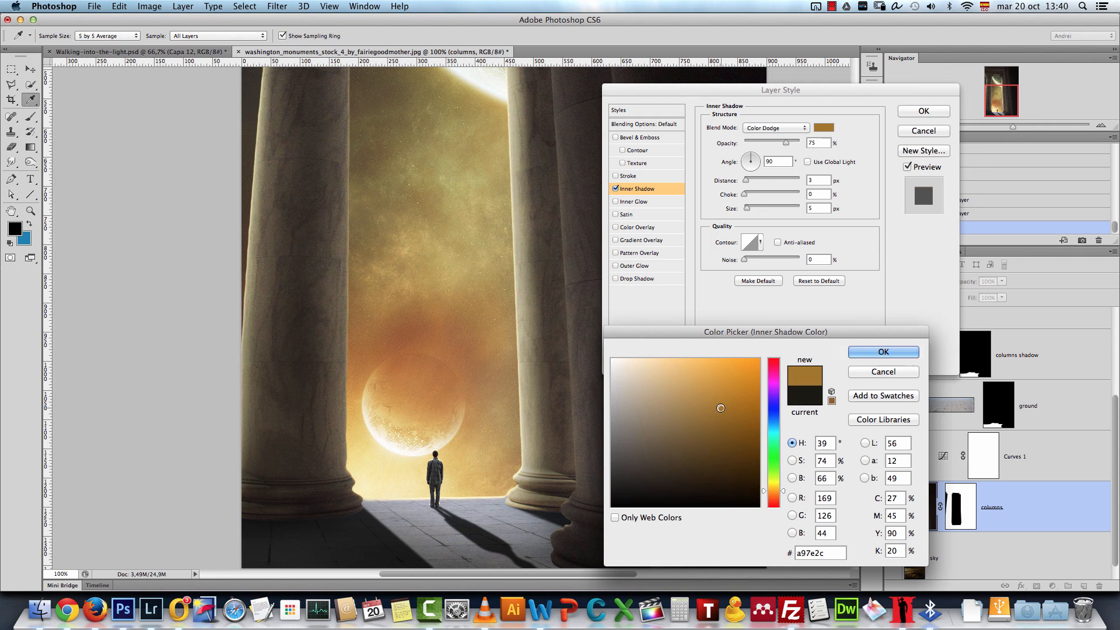
pyautogui.click(778, 493)
pyautogui.click(731, 431)
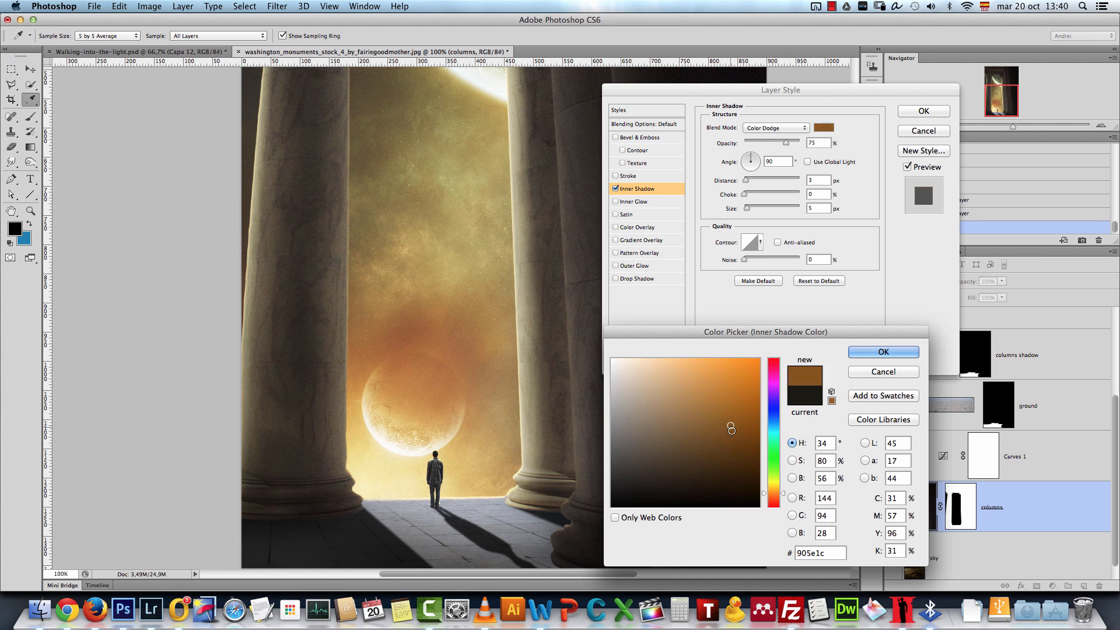
pyautogui.click(721, 399)
pyautogui.click(777, 487)
pyautogui.click(722, 440)
pyautogui.click(722, 439)
pyautogui.press('Return')
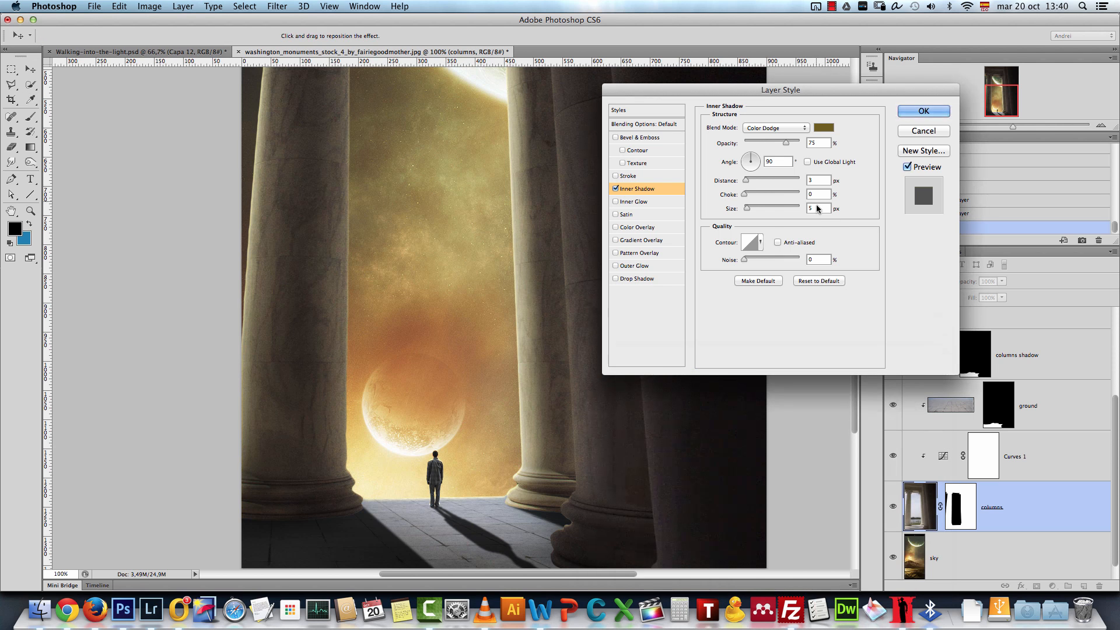
# Set the columns' inner shadow size to 10 px and its colour to orange b87b12, and apply the style.
pyautogui.write('10')
pyautogui.click(824, 127)
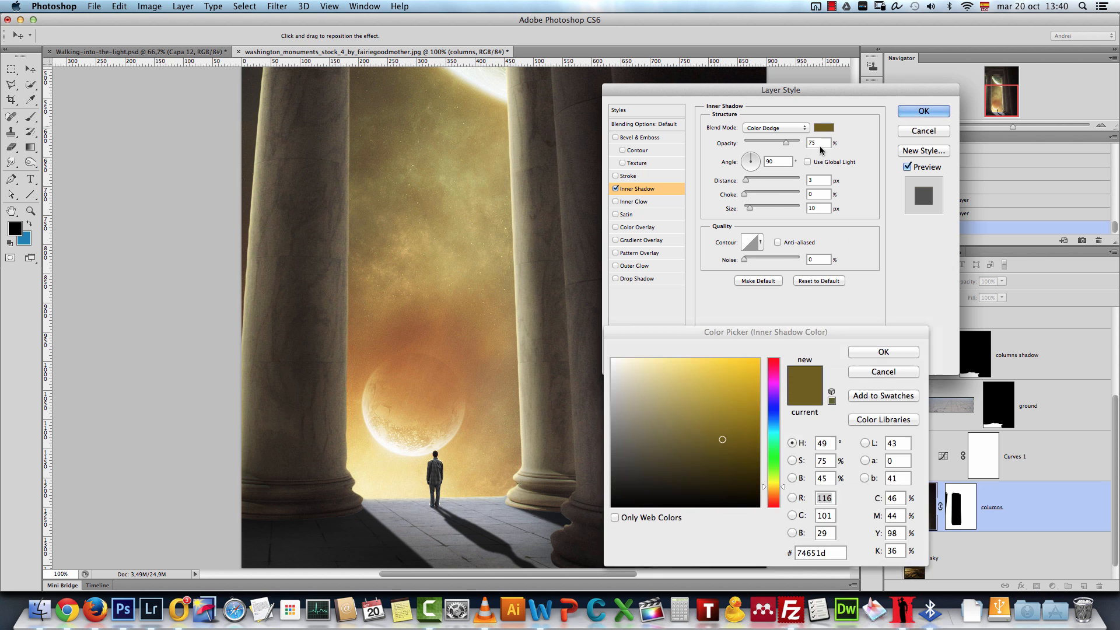
pyautogui.click(742, 410)
pyautogui.moveTo(774, 490); pyautogui.dragTo(781, 492)
pyautogui.click(745, 399)
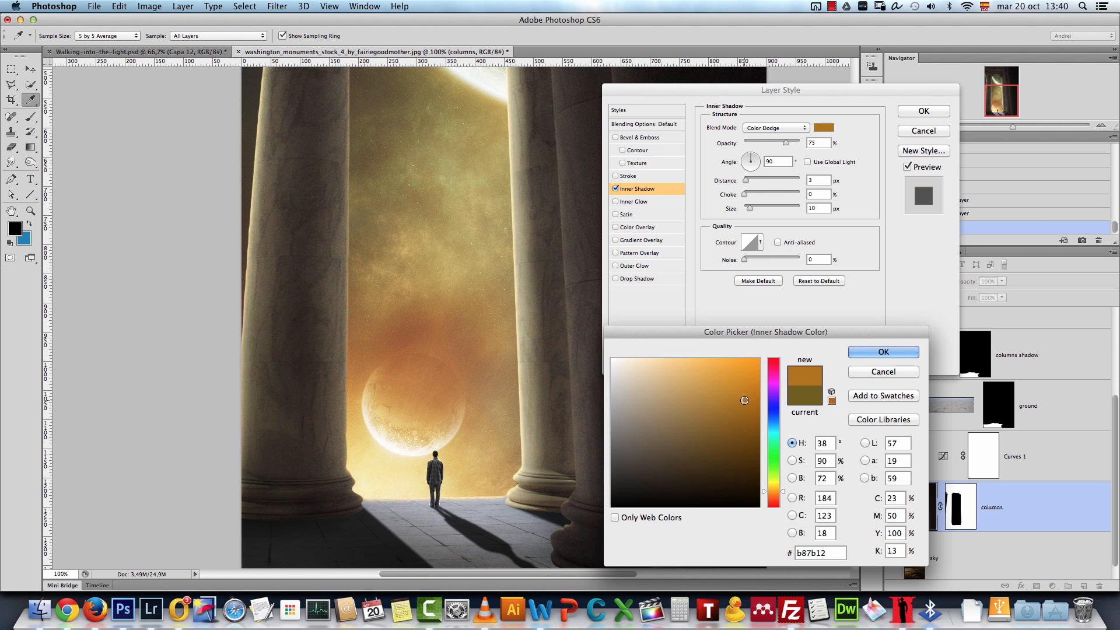
pyautogui.click(883, 352)
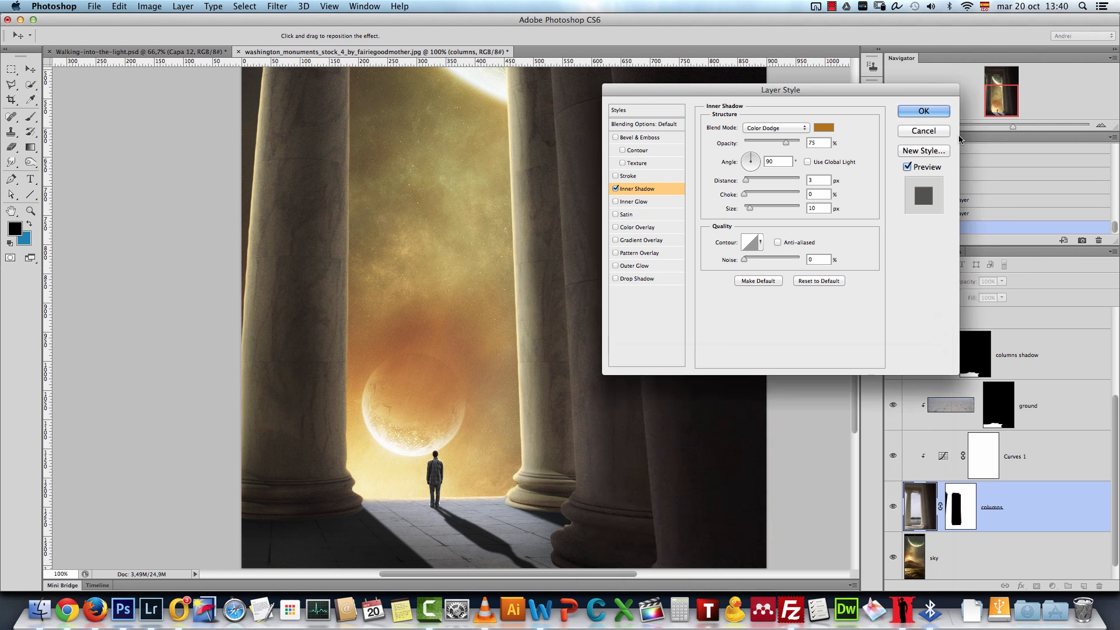
pyautogui.click(923, 111)
# Inspect the column edges across the whole image and compare them with and without the inner shadow effect.
pyautogui.moveTo(1018, 108); pyautogui.dragTo(1013, 89)
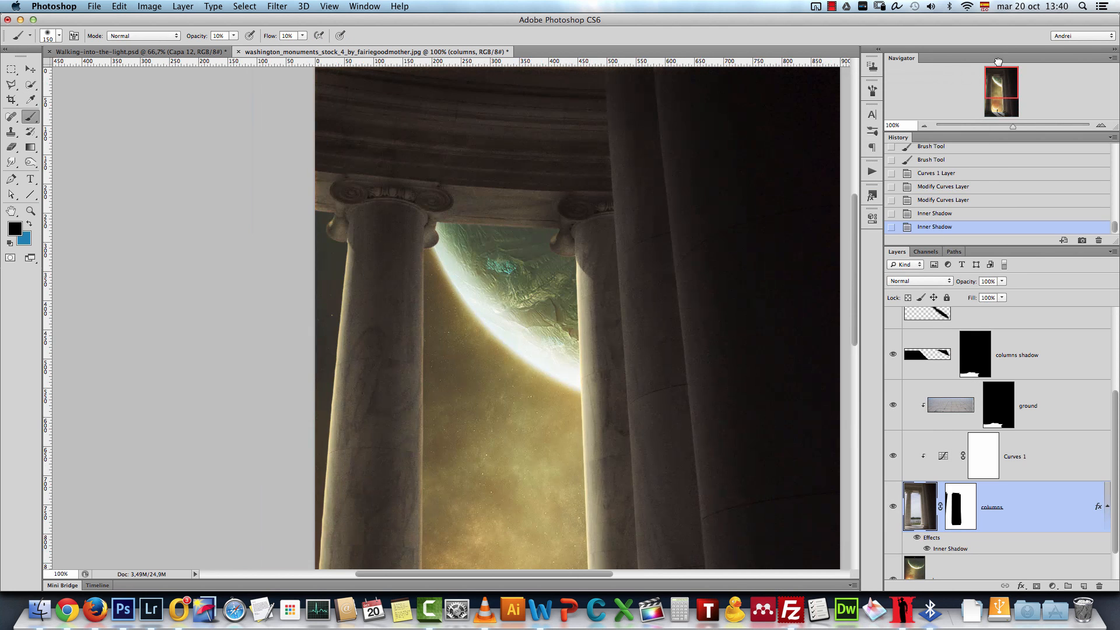
pyautogui.moveTo(598, 172); pyautogui.dragTo(585, 283)
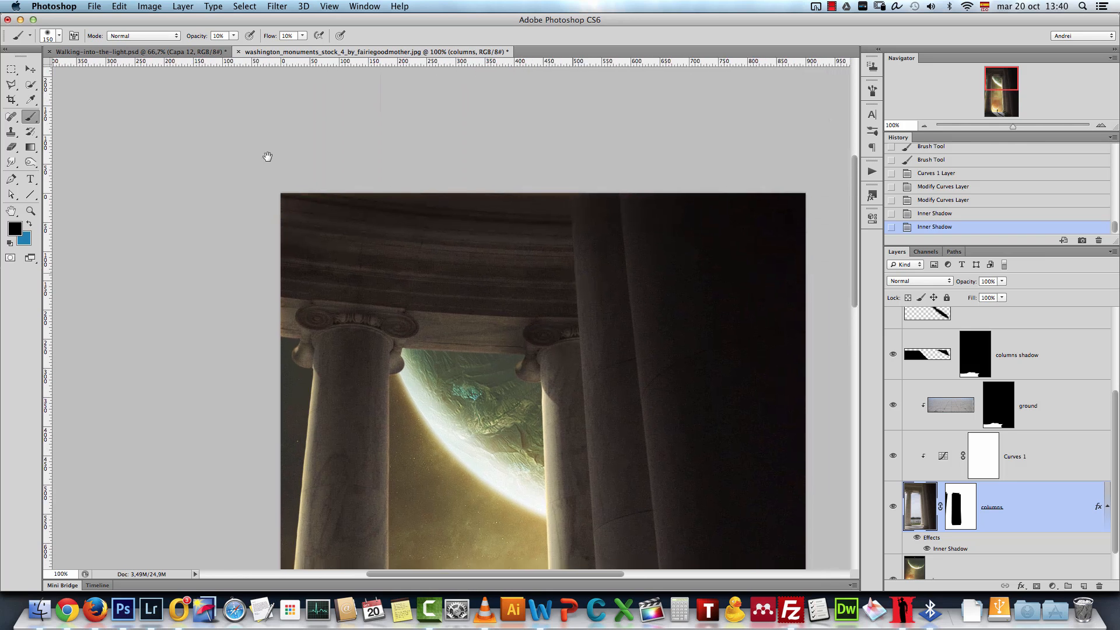
pyautogui.click(30, 69)
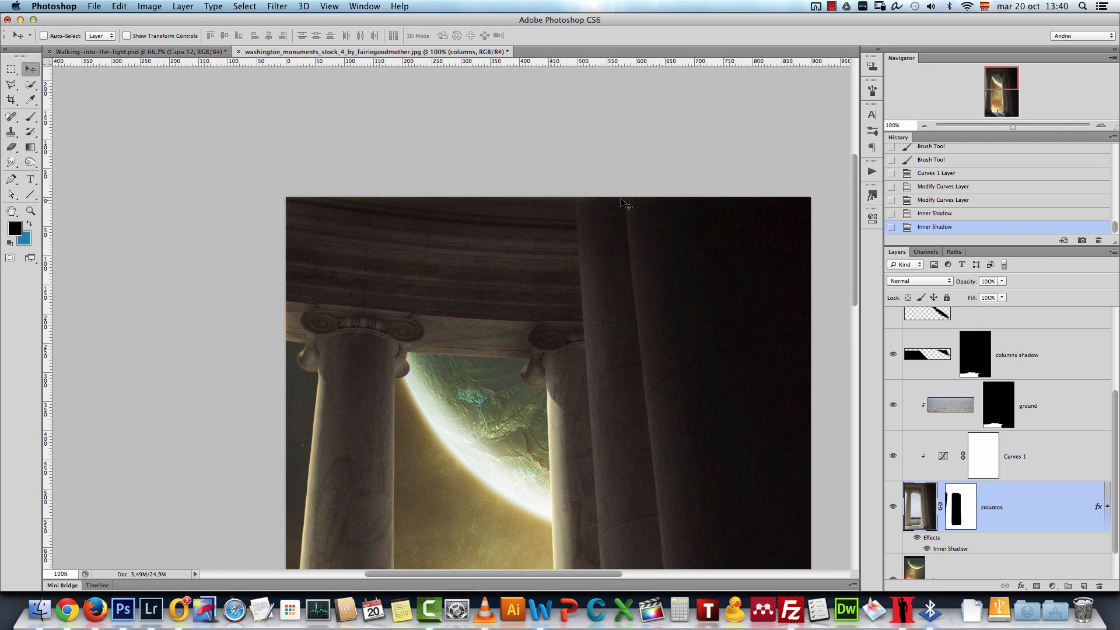
pyautogui.moveTo(1004, 89); pyautogui.dragTo(1002, 115)
pyautogui.moveTo(614, 344); pyautogui.dragTo(352, 429)
pyautogui.press('super+r')
pyautogui.click(916, 538)
pyautogui.click(916, 537)
pyautogui.click(916, 537)
pyautogui.click(916, 538)
pyautogui.click(916, 538)
pyautogui.click(916, 537)
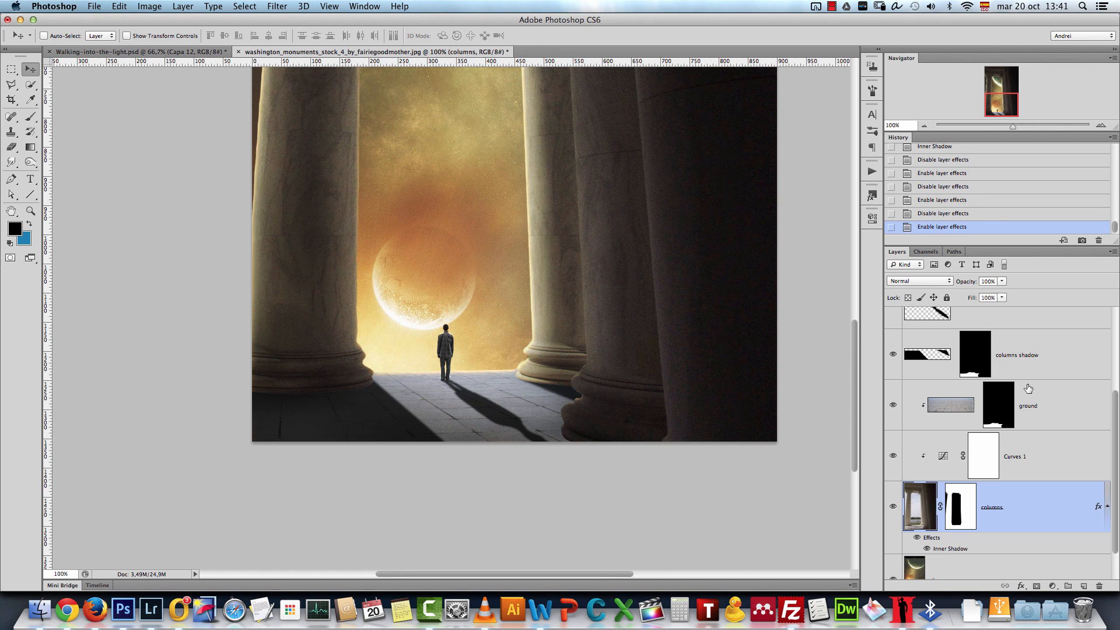
# Convert the columns' inner shadow effect into its own layer and compare the image with and without that layer.
pyautogui.rightClick(1098, 509)
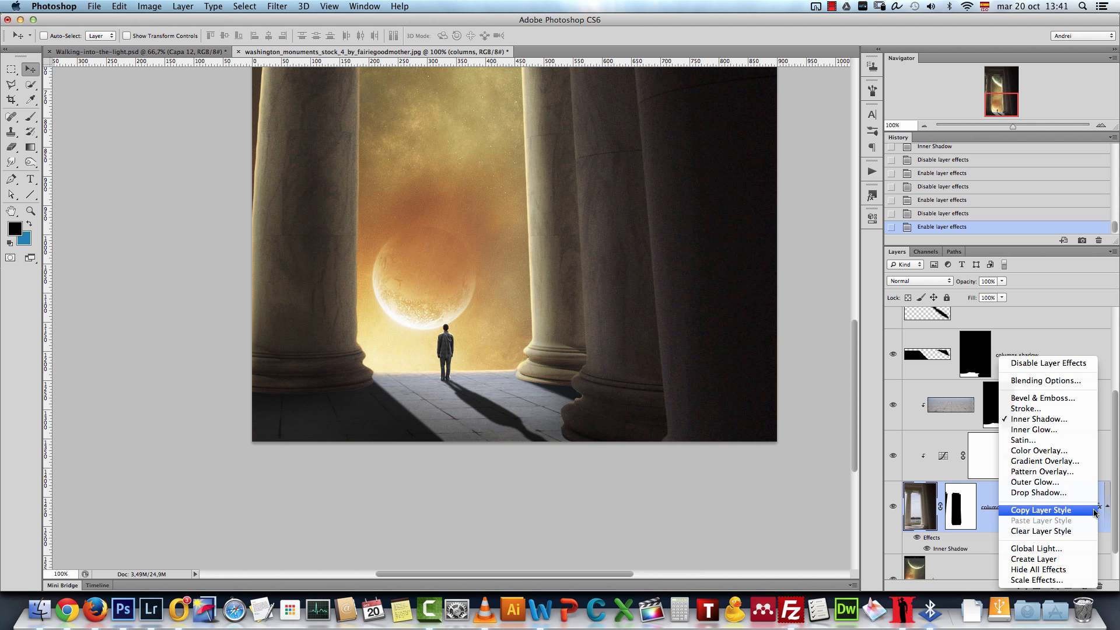
pyautogui.click(1048, 562)
pyautogui.click(972, 505)
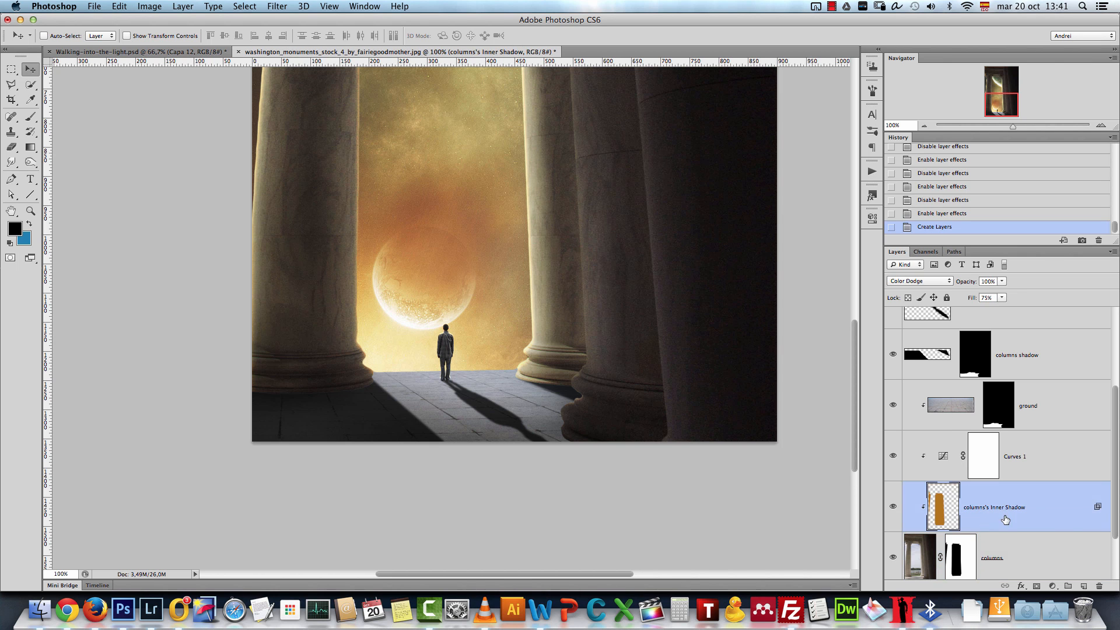
pyautogui.click(892, 507)
pyautogui.click(892, 507)
pyautogui.click(892, 508)
pyautogui.click(892, 508)
pyautogui.click(892, 507)
pyautogui.click(892, 508)
# Add a layer mask to the separated inner shadow layer and paint black along the image's bottom edge to hide the glow there.
pyautogui.click(1036, 586)
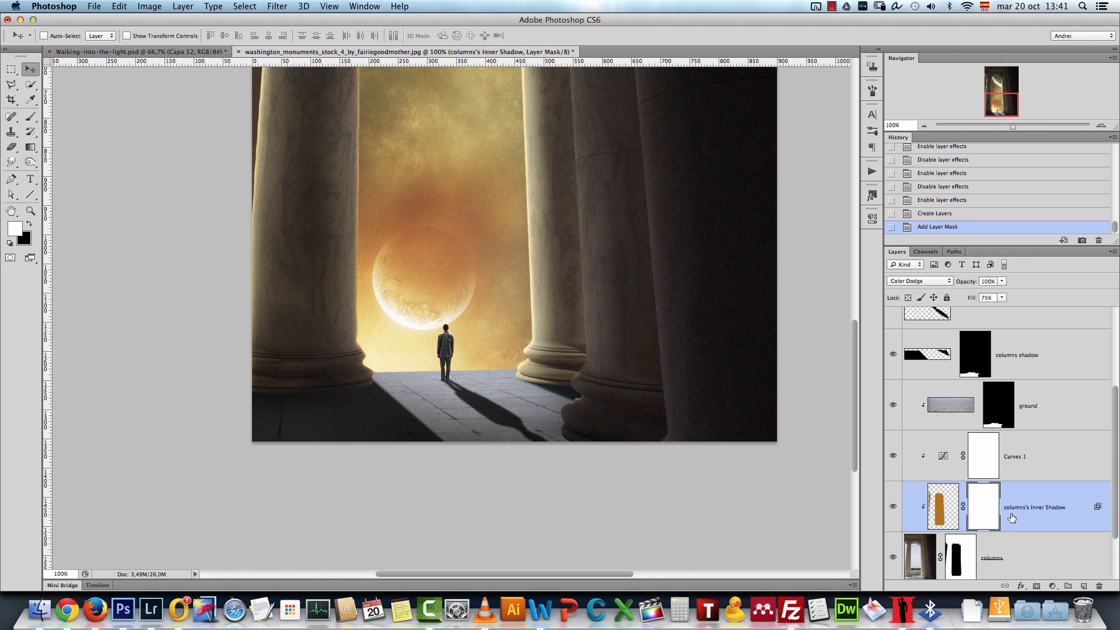
pyautogui.press('b')
pyautogui.scroll(-5, 685, 375)
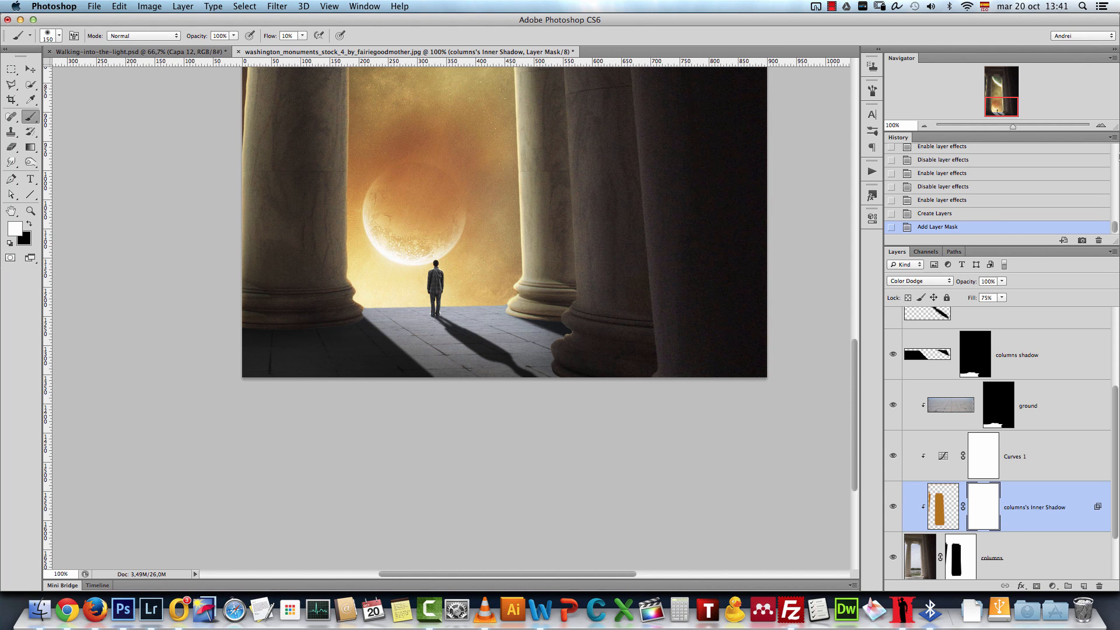
pyautogui.press('[')
pyautogui.press('[')
pyautogui.press('[')
pyautogui.press('x')
pyautogui.moveTo(262, 318); pyautogui.dragTo(619, 388)
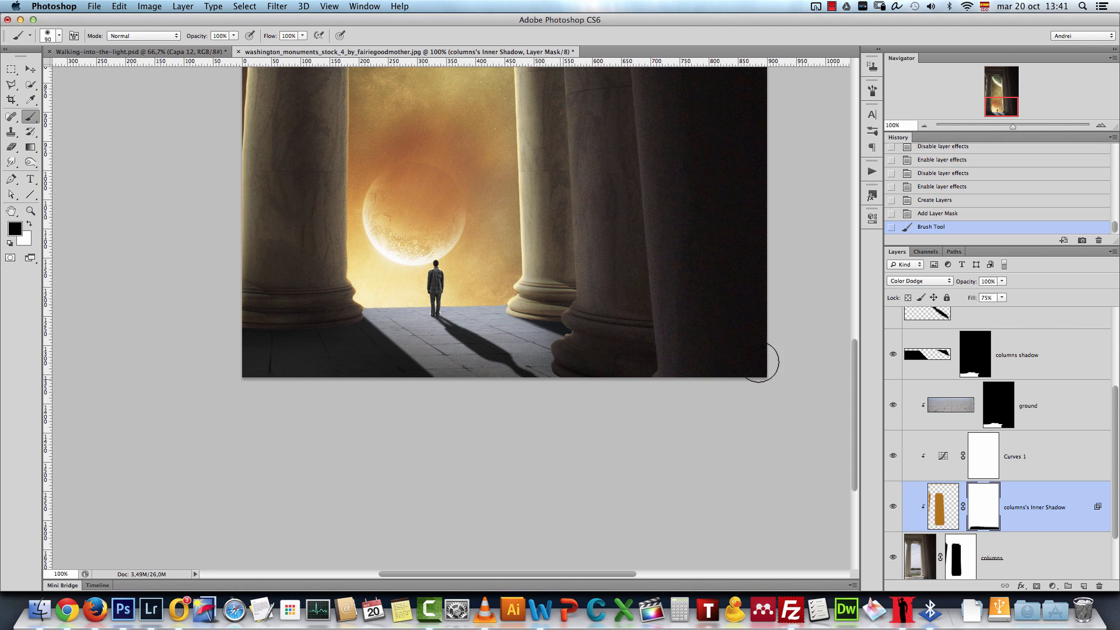
pyautogui.click(766, 369)
# Paint black on the inner shadow layer's mask along the image's right edge and around the top of the columns.
pyautogui.moveTo(740, 193); pyautogui.dragTo(670, 507)
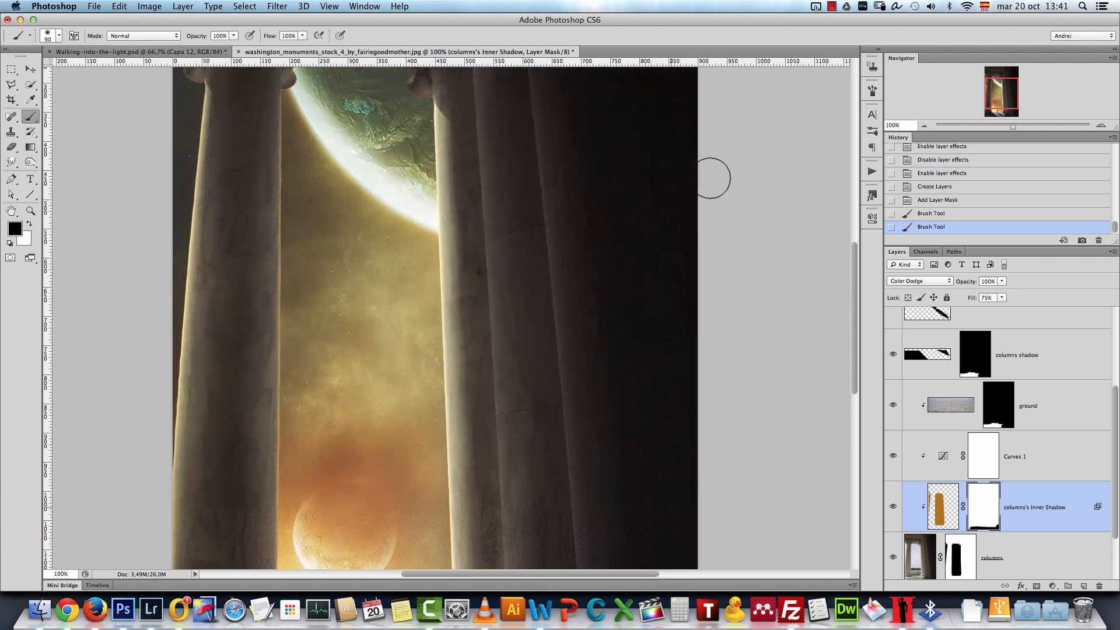
pyautogui.click(700, 151)
pyautogui.moveTo(682, 118); pyautogui.dragTo(686, 297)
pyautogui.click(696, 113)
pyautogui.scroll(5, 691, 175)
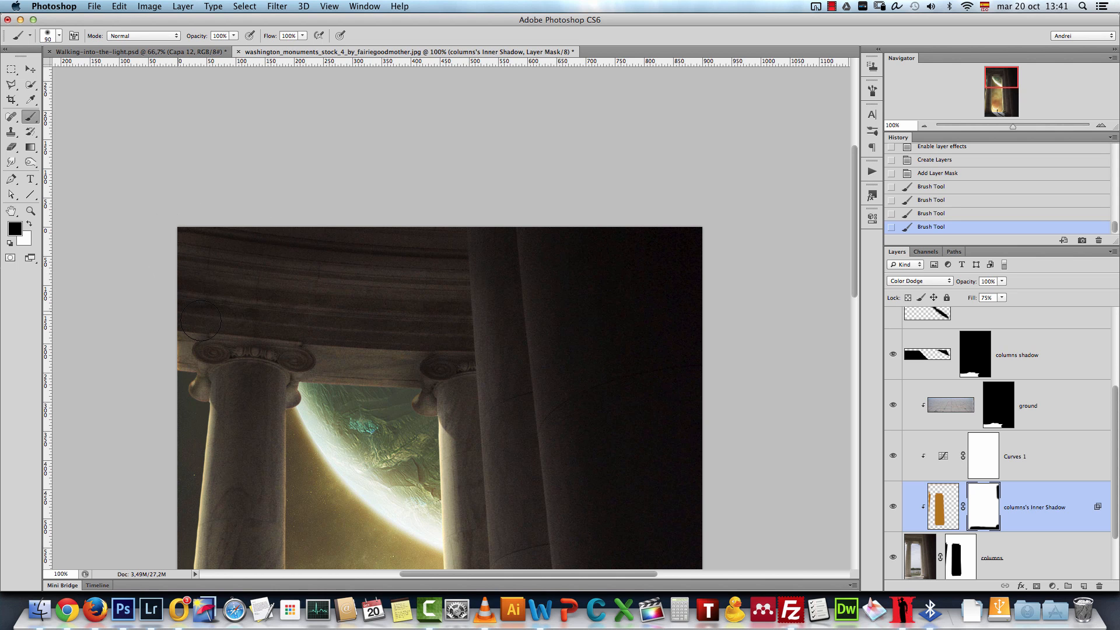
pyautogui.click(175, 342)
pyautogui.rightClick(397, 265)
pyautogui.click(695, 200)
pyautogui.click(683, 321)
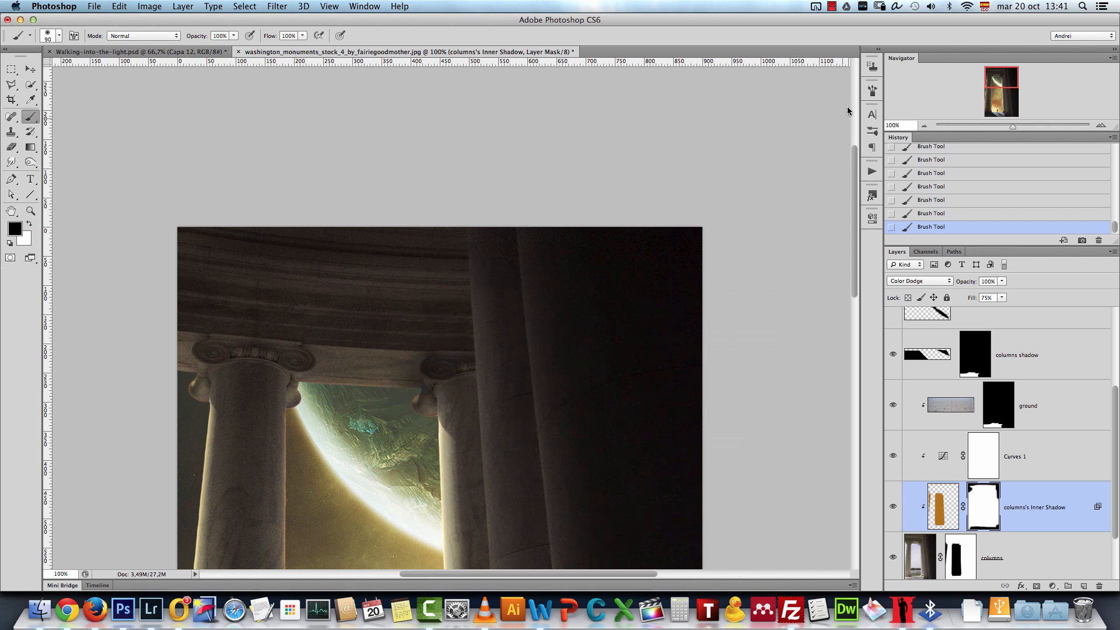
# Mask out the remaining inner shadow glow along the right side with a larger brush and in the lower-left corner with a smaller one.
pyautogui.click(924, 125)
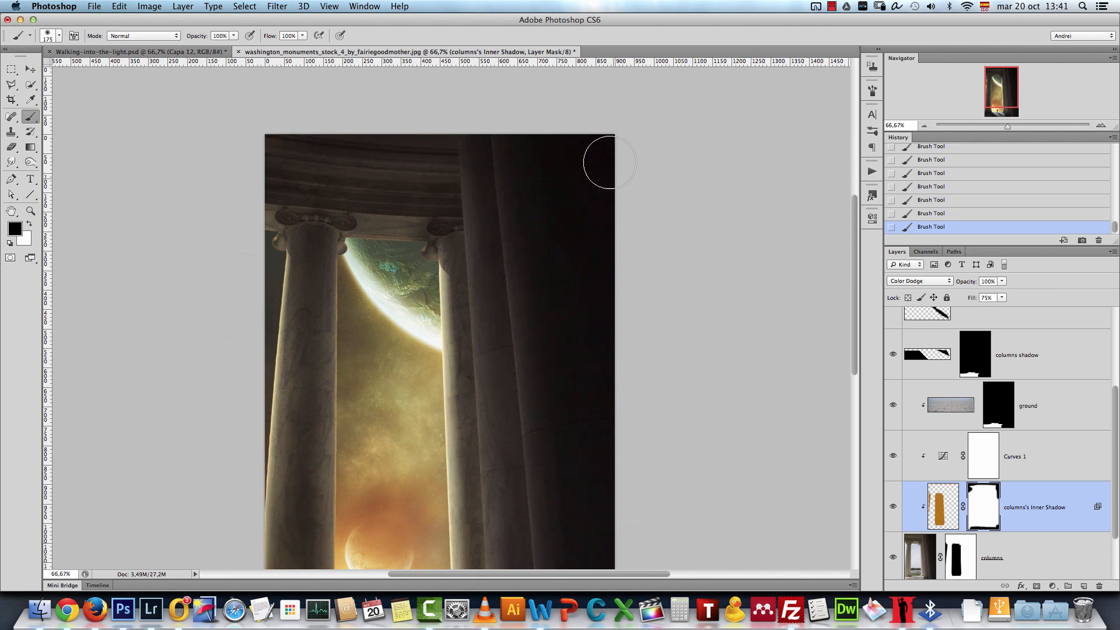
pyautogui.scroll(-10, 618, 380)
pyautogui.press(']')
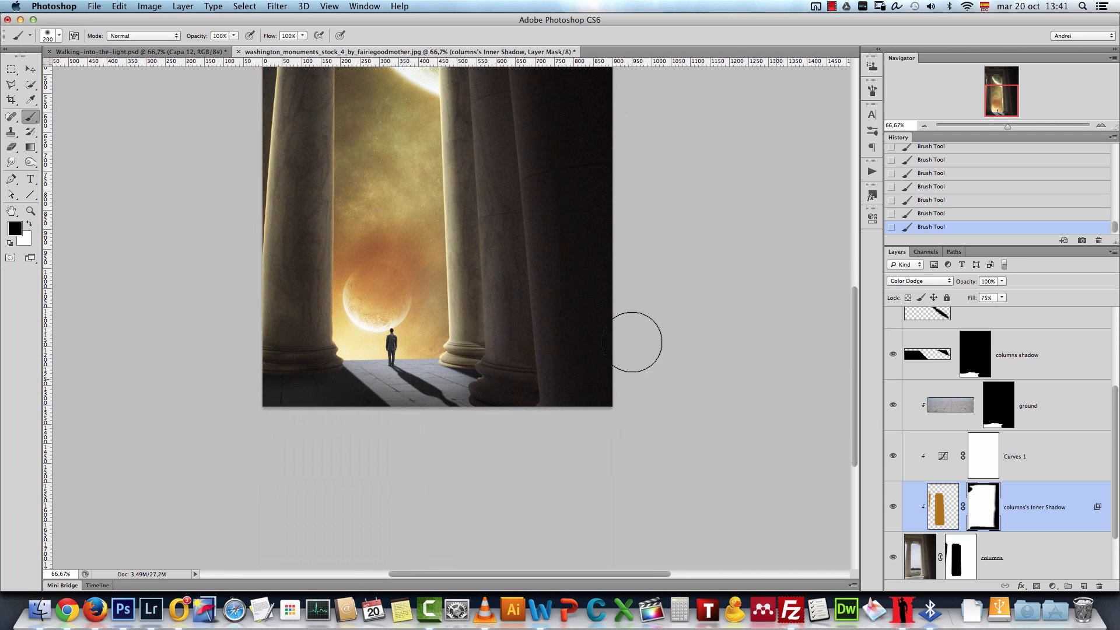
pyautogui.scroll(3, 524, 280)
pyautogui.press('[')
pyautogui.press('[')
pyautogui.press('[')
pyautogui.press('[')
pyautogui.press('[')
pyautogui.press('[')
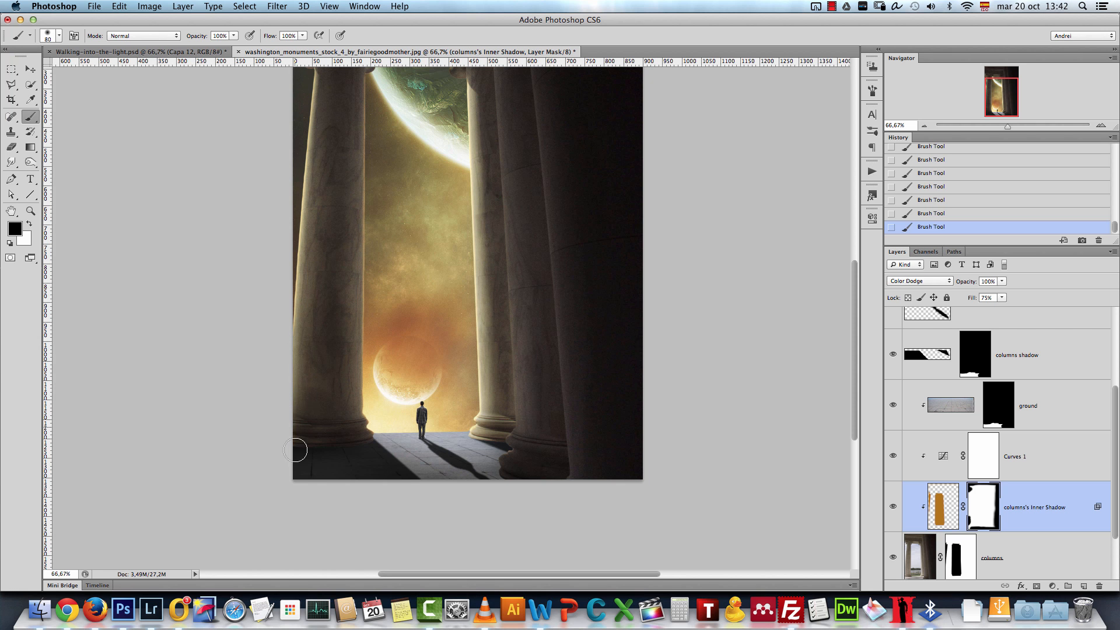
# Compare the whole image with and without the masked inner shadow layer.
pyautogui.moveTo(535, 168); pyautogui.dragTo(537, 268)
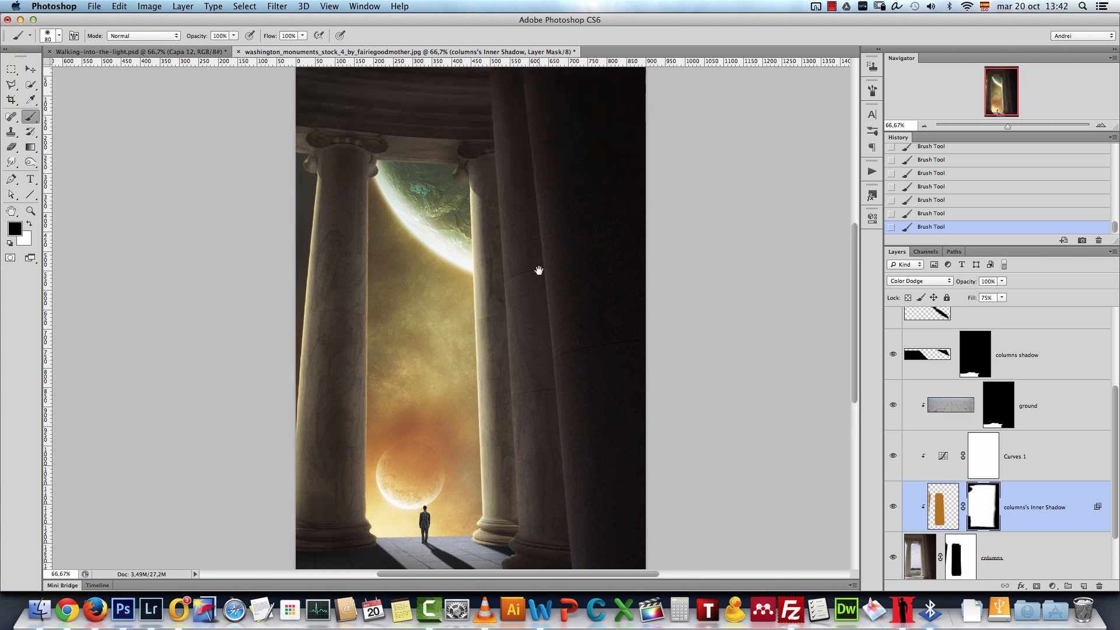
pyautogui.click(892, 507)
pyautogui.click(893, 507)
pyautogui.click(893, 507)
pyautogui.click(892, 506)
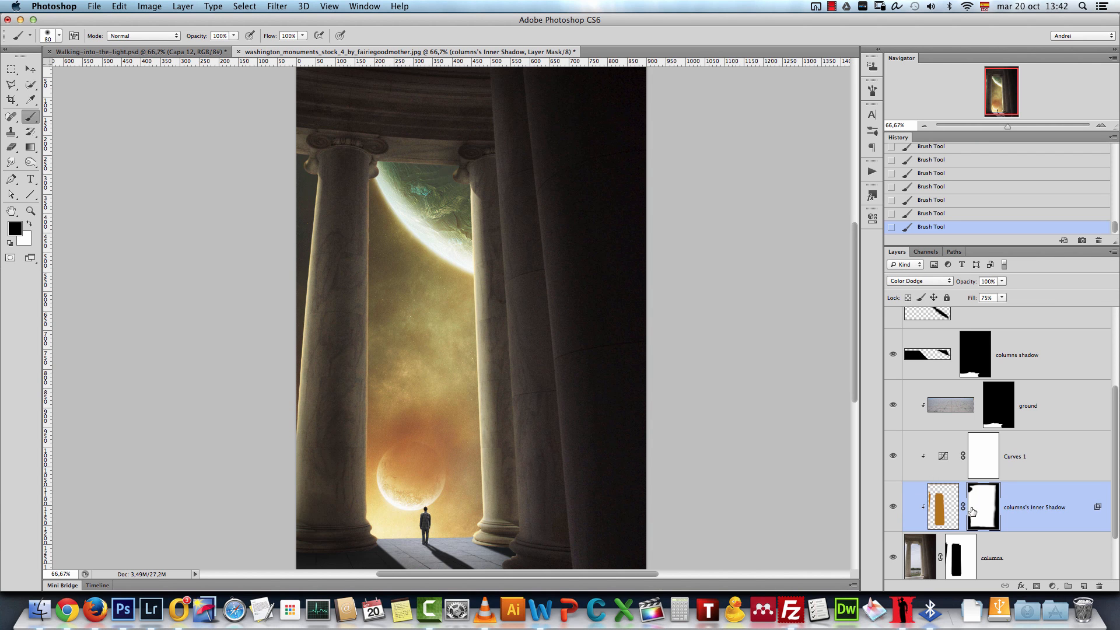
# Try a Hue/Saturation adjustment of hue, saturation and lightness on the columns' inner shadow layer, and undo it.
pyautogui.click(940, 512)
pyautogui.press('super+u')
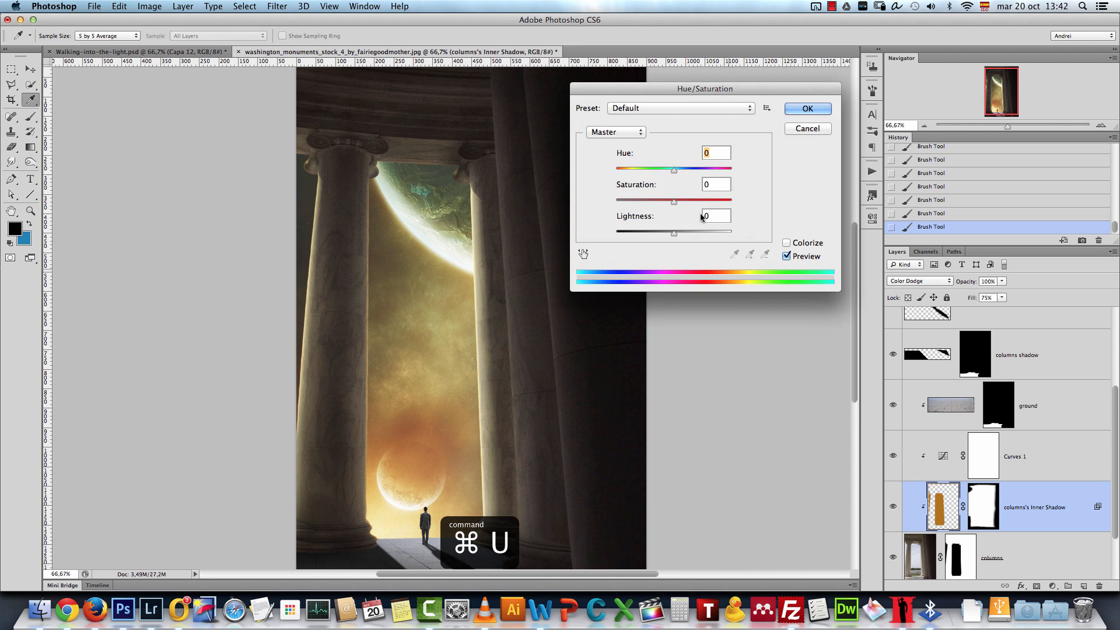
pyautogui.click(697, 200)
pyautogui.moveTo(674, 232); pyautogui.dragTo(697, 234)
pyautogui.moveTo(674, 172); pyautogui.dragTo(653, 178)
pyautogui.moveTo(658, 170); pyautogui.dragTo(662, 169)
pyautogui.moveTo(696, 233); pyautogui.dragTo(688, 201)
pyautogui.click(808, 109)
pyautogui.press('b')
pyautogui.press('super+z')
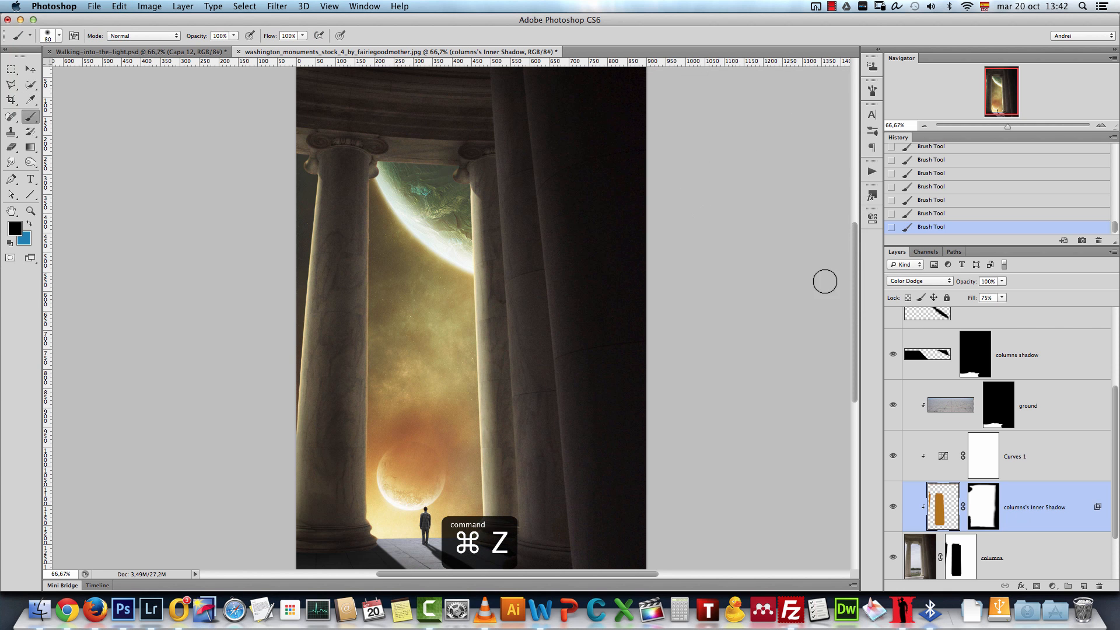
# Add a new layer above the "soft shadows" layer and set its blending mode to Overlay.
pyautogui.scroll(-3, 585, 306)
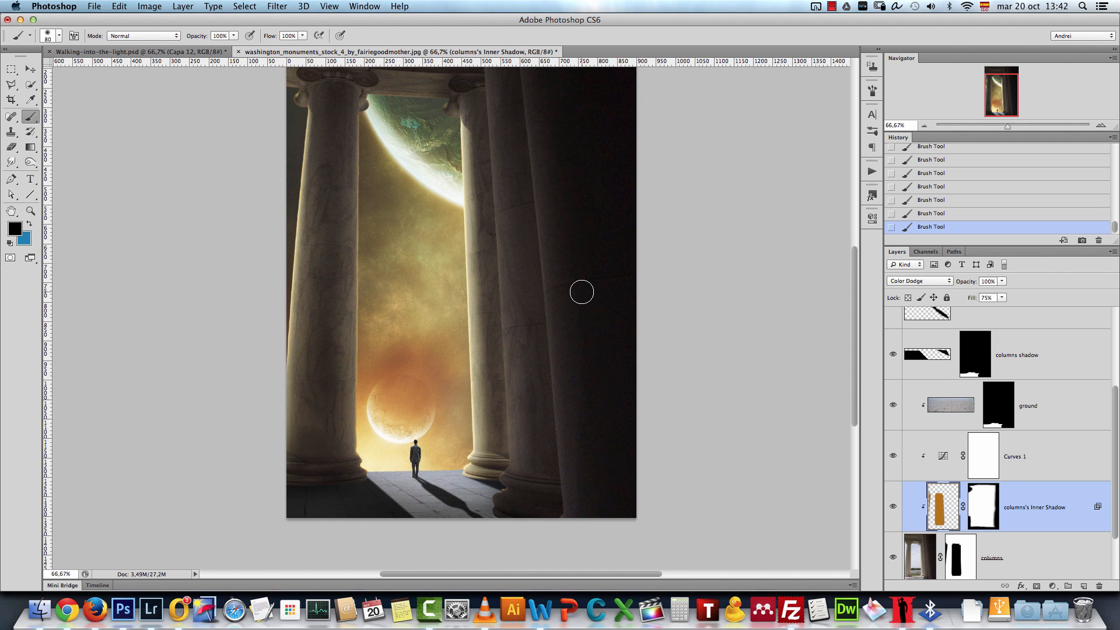
pyautogui.scroll(3, 1115, 338)
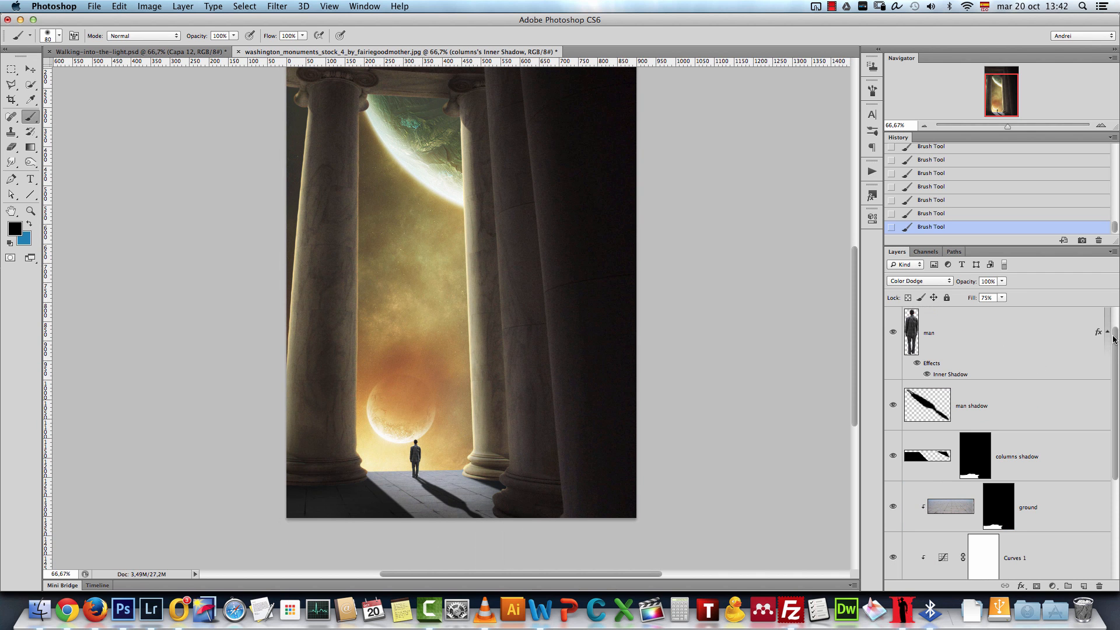
pyautogui.moveTo(1114, 339); pyautogui.dragTo(1115, 315)
pyautogui.click(1026, 336)
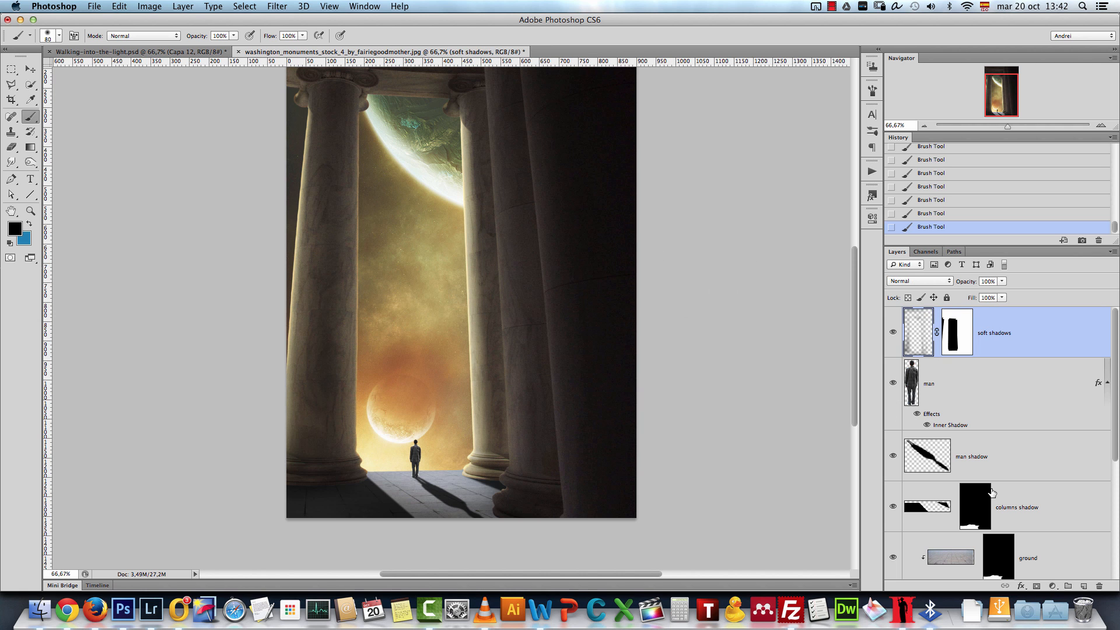
pyautogui.click(1083, 585)
pyautogui.click(920, 282)
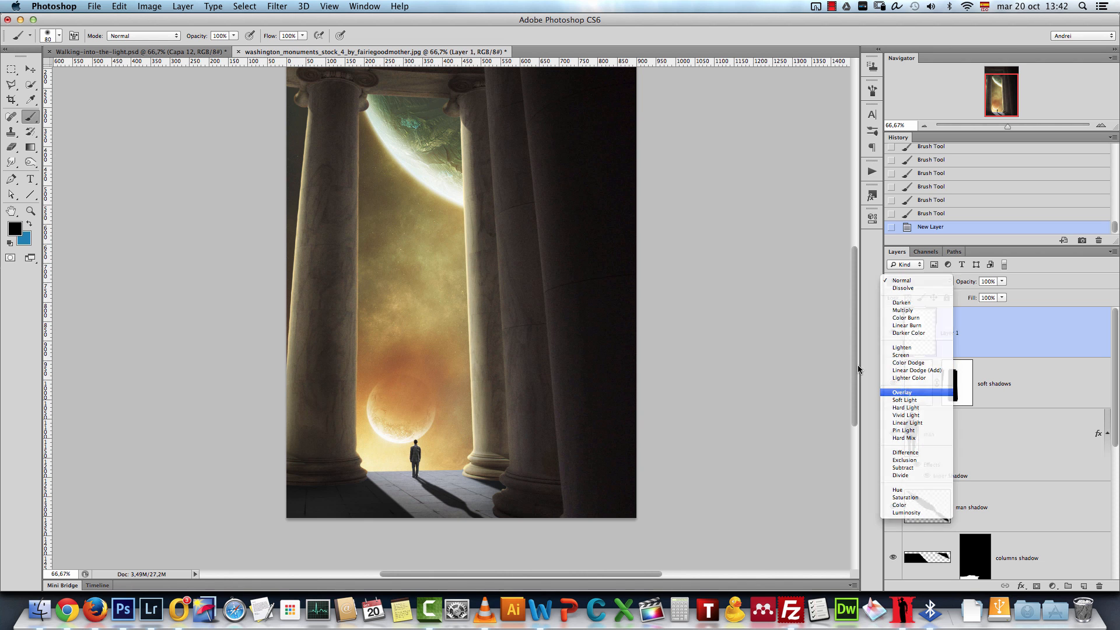
pyautogui.click(910, 392)
# Set the foreground colour to the warm yellow #edc248, based on the glow around the small moon.
pyautogui.click(14, 228)
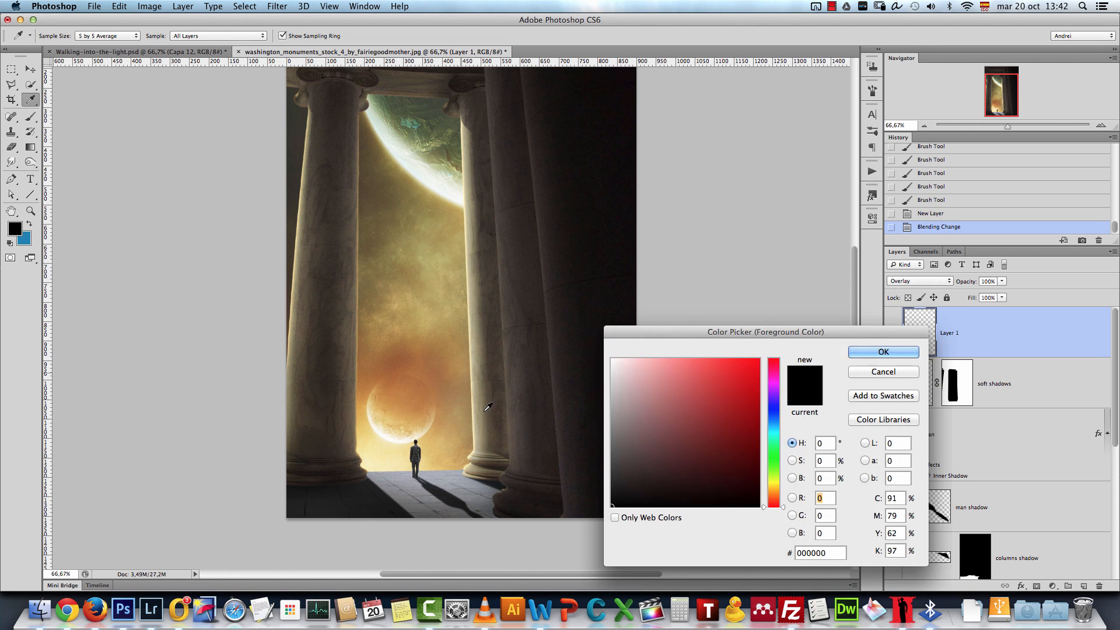
pyautogui.click(382, 414)
pyautogui.click(715, 369)
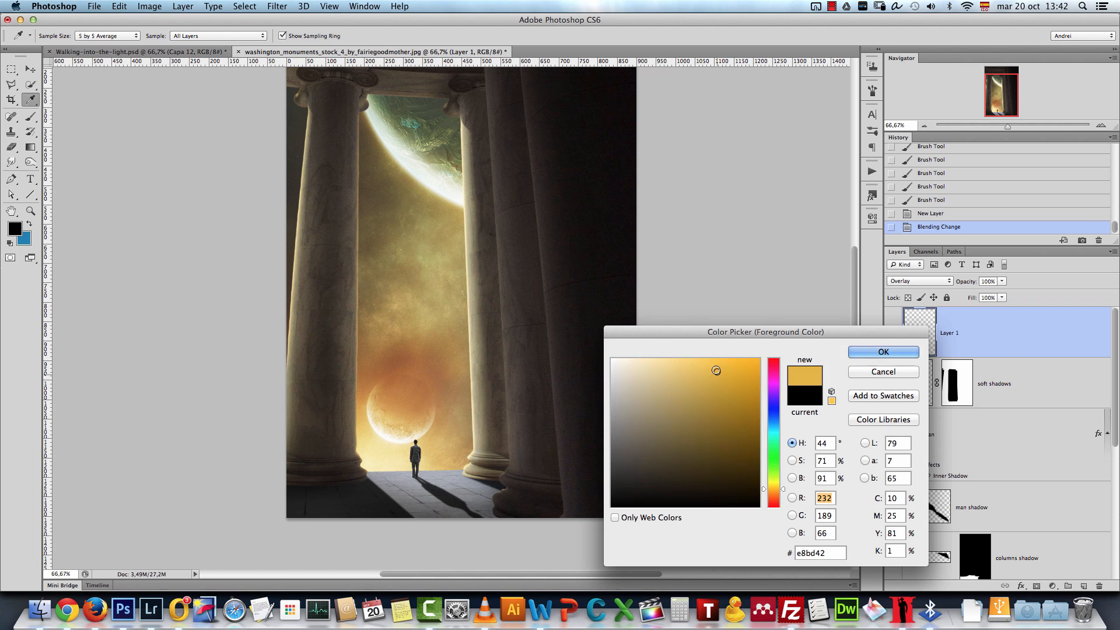
pyautogui.click(868, 355)
# Try a full-opacity 35 px stroke of yellow light on the column edge, undo it, and recheck the foreground colour.
pyautogui.press('b')
pyautogui.press('[')
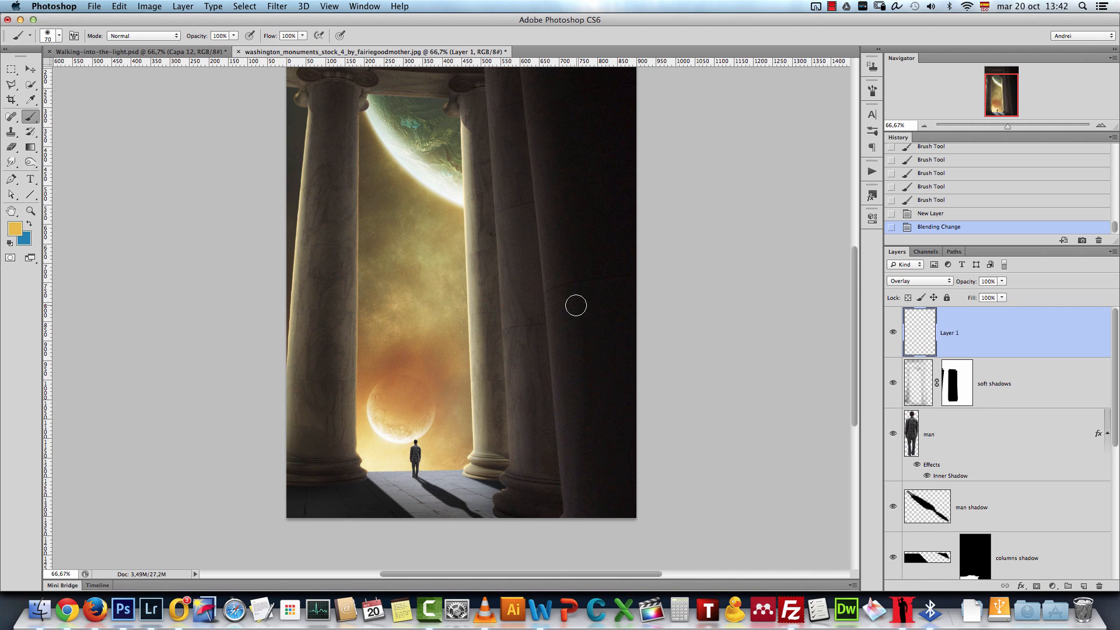
pyautogui.moveTo(493, 140); pyautogui.dragTo(499, 245)
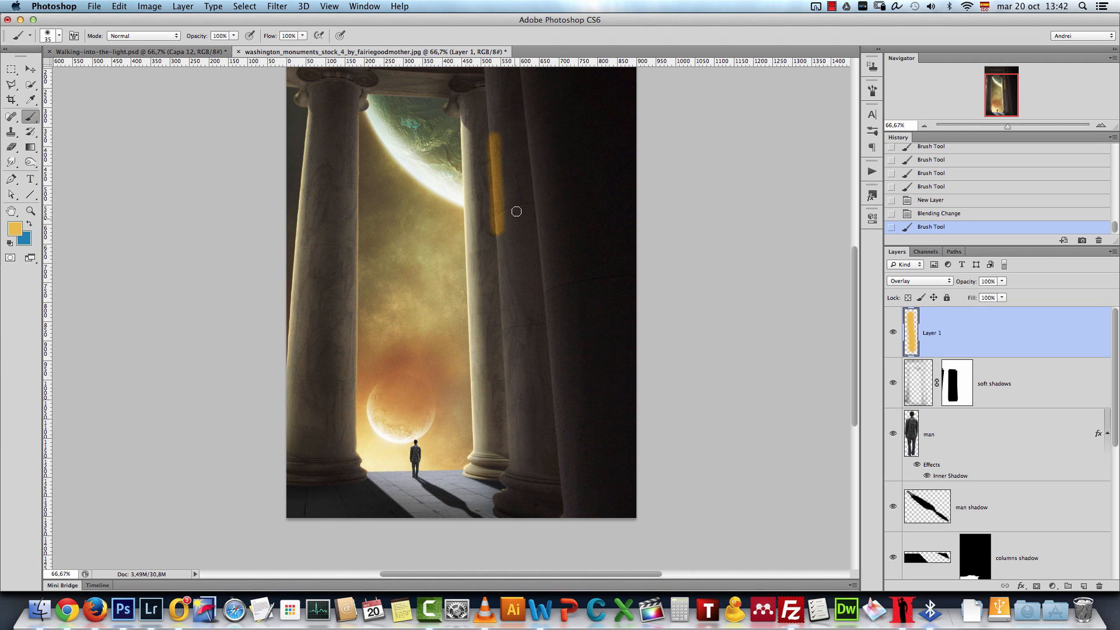
pyautogui.press('super+z')
pyautogui.click(14, 228)
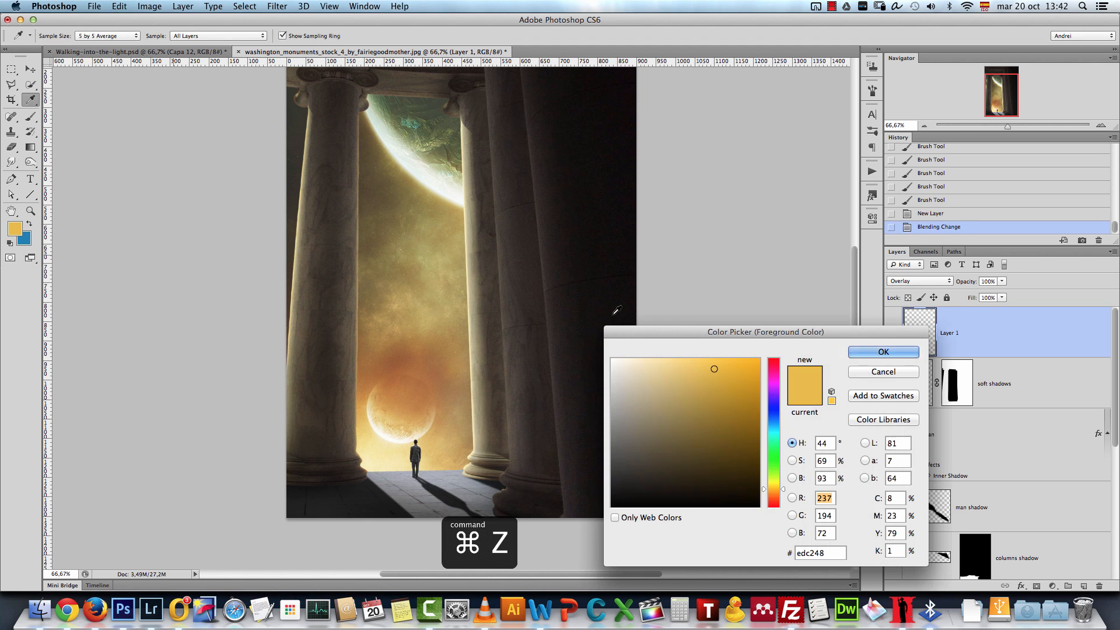
pyautogui.click(879, 351)
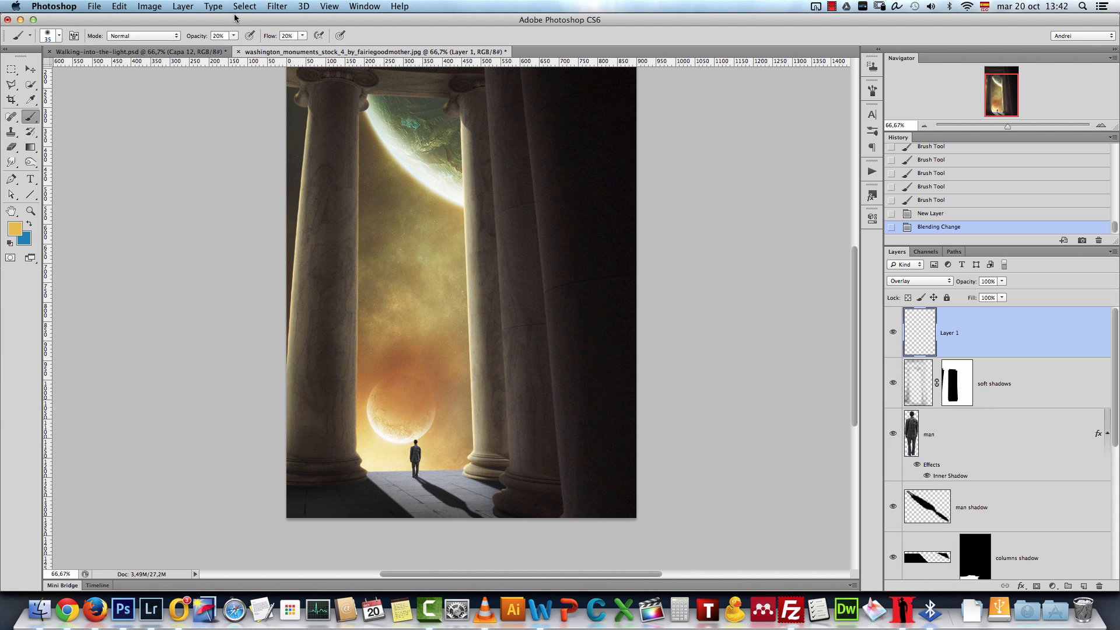
# Paint faint yellow light at 20% opacity and flow along the sky-facing edges of the two dark foreground columns.
pyautogui.moveTo(518, 124); pyautogui.dragTo(521, 188)
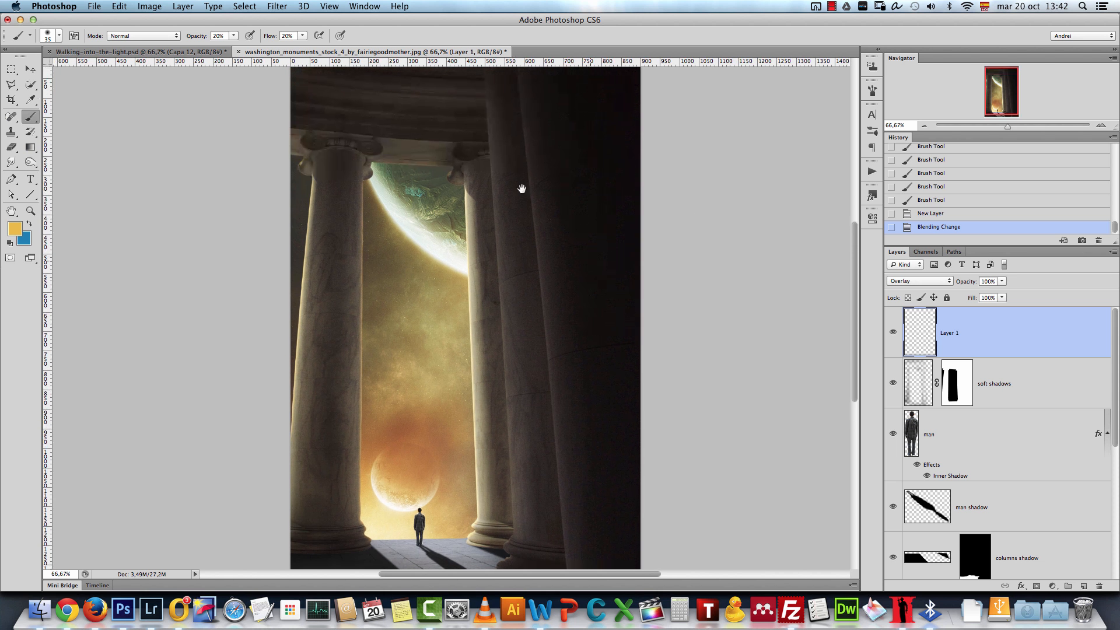
pyautogui.click(926, 127)
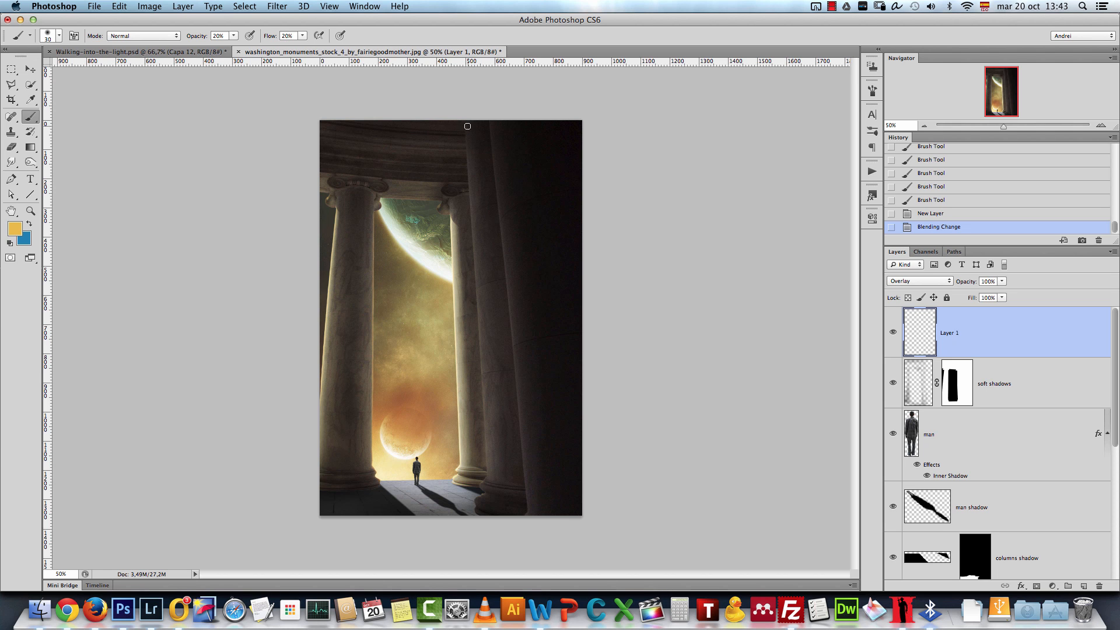
pyautogui.moveTo(468, 121); pyautogui.dragTo(476, 128)
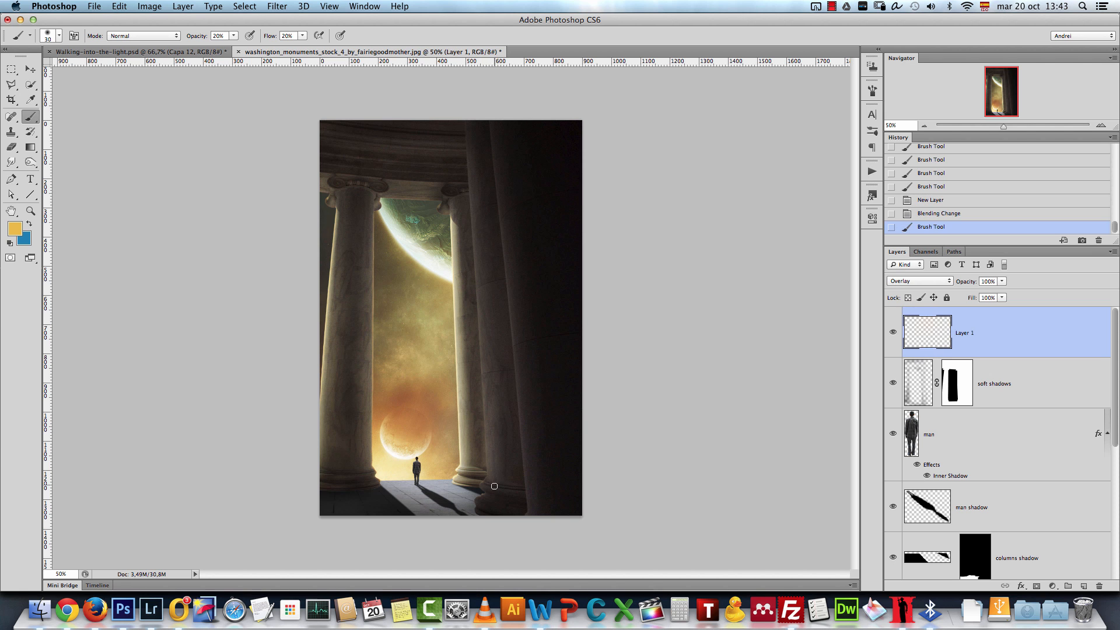
pyautogui.moveTo(491, 470); pyautogui.dragTo(493, 471)
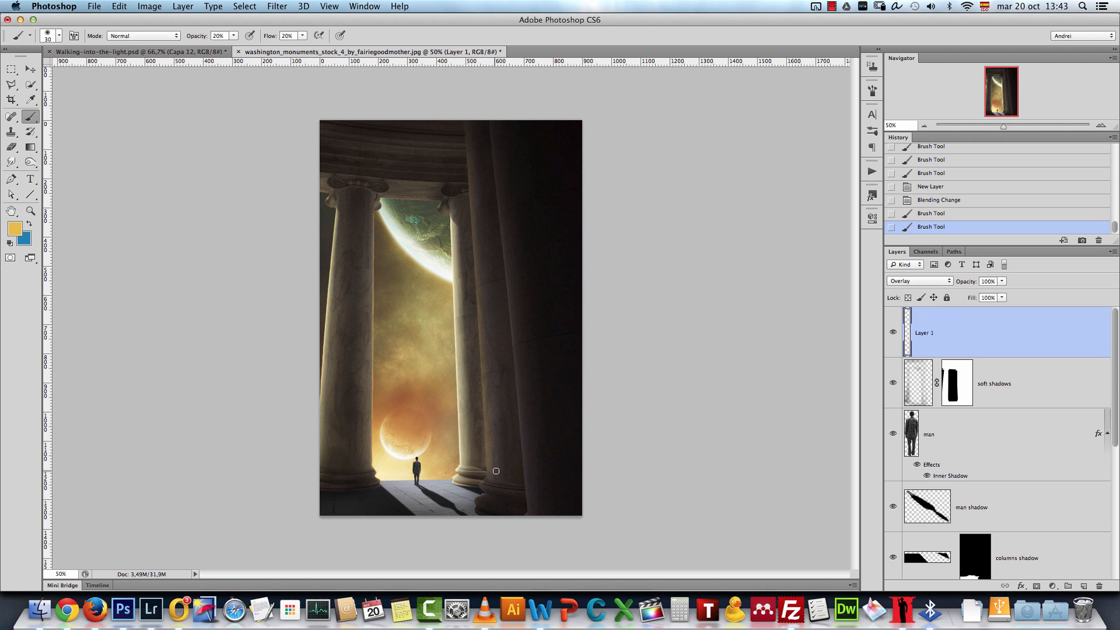
pyautogui.moveTo(470, 130); pyautogui.dragTo(465, 120)
pyautogui.moveTo(492, 119); pyautogui.dragTo(491, 126)
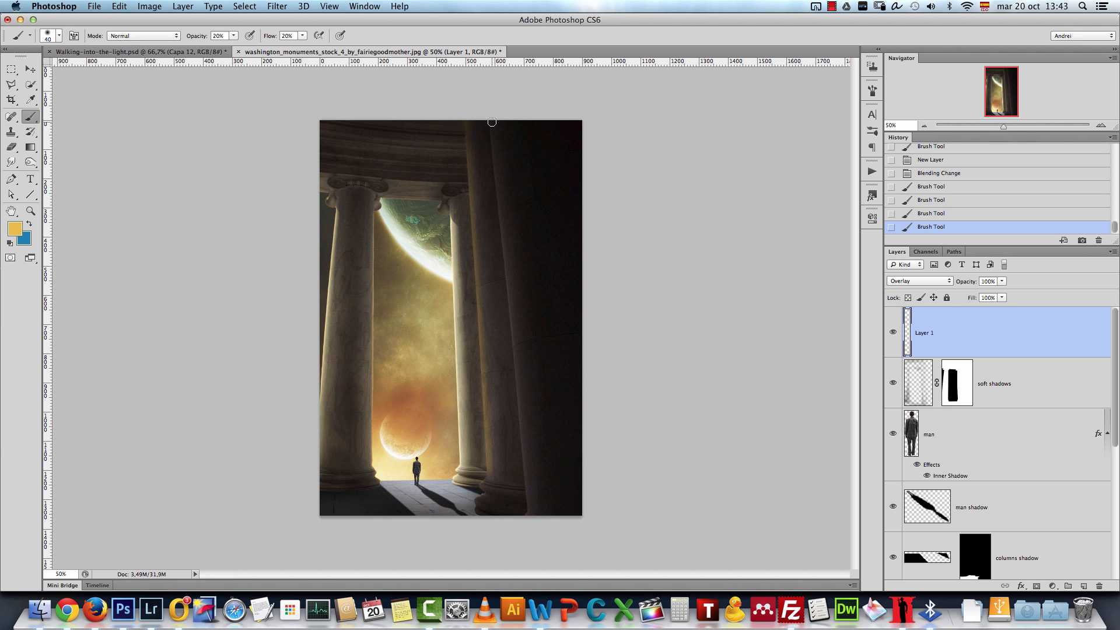
pyautogui.click(539, 522)
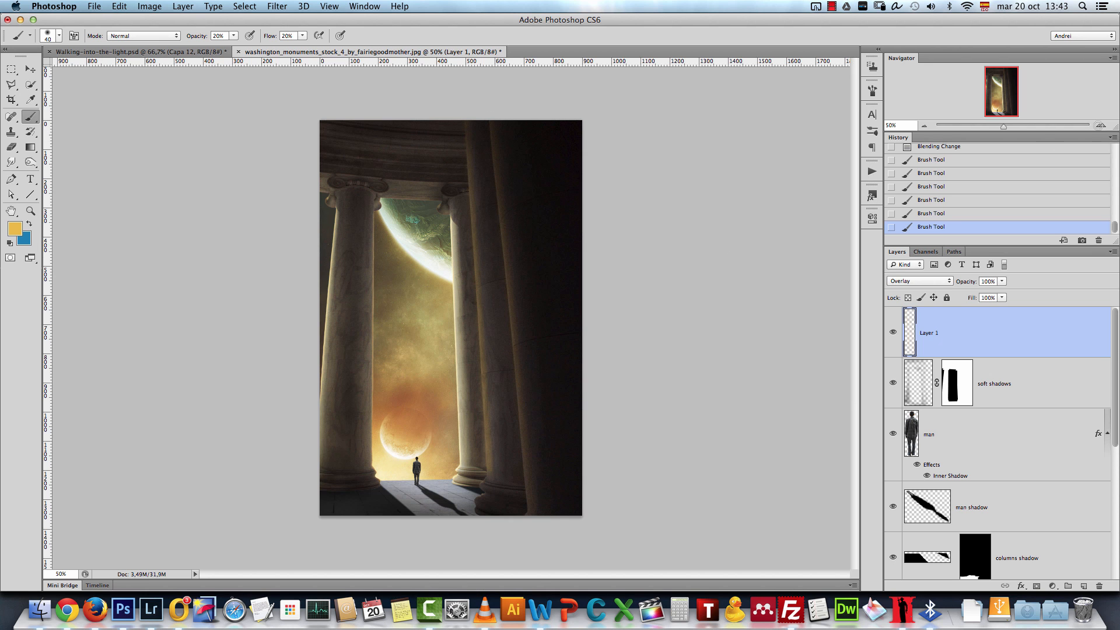
# Apply Hue/Saturation with saturation -45 and lightness +23 to the painted light, and compare the image with and without it.
pyautogui.press('super+equal')
pyautogui.press('super+u')
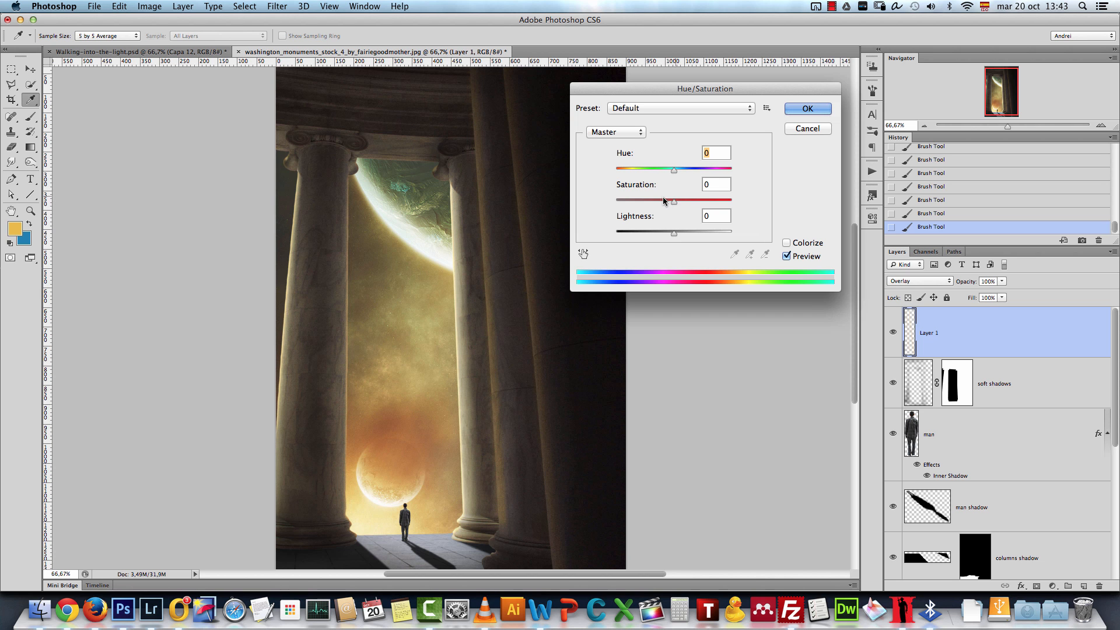
pyautogui.moveTo(674, 202); pyautogui.dragTo(687, 232)
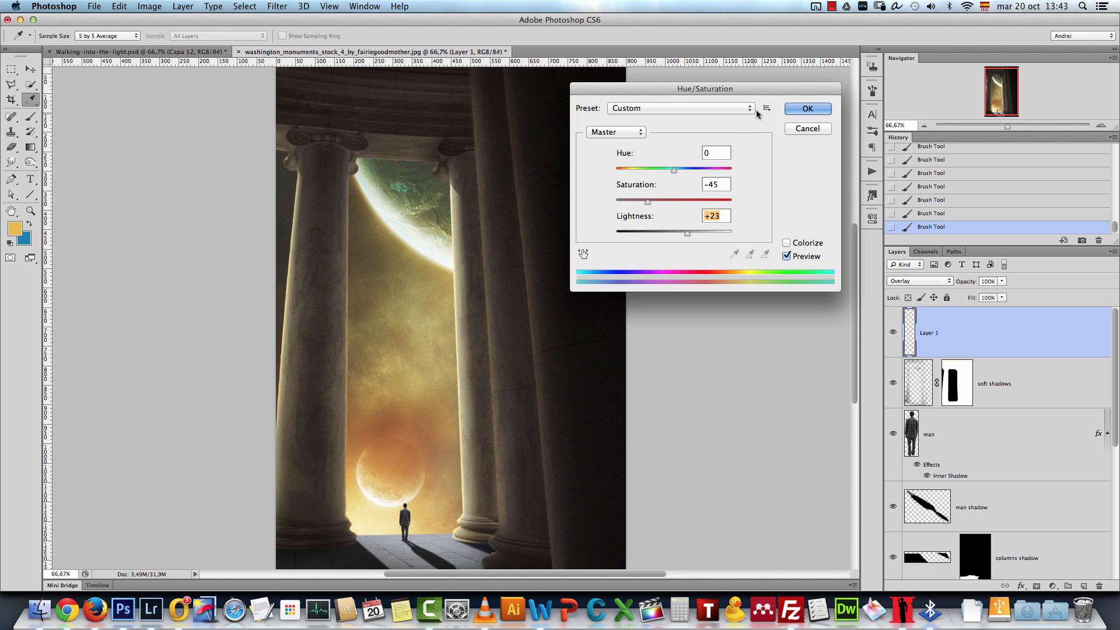
pyautogui.click(790, 110)
pyautogui.click(893, 331)
pyautogui.click(897, 331)
pyautogui.click(896, 332)
pyautogui.click(896, 332)
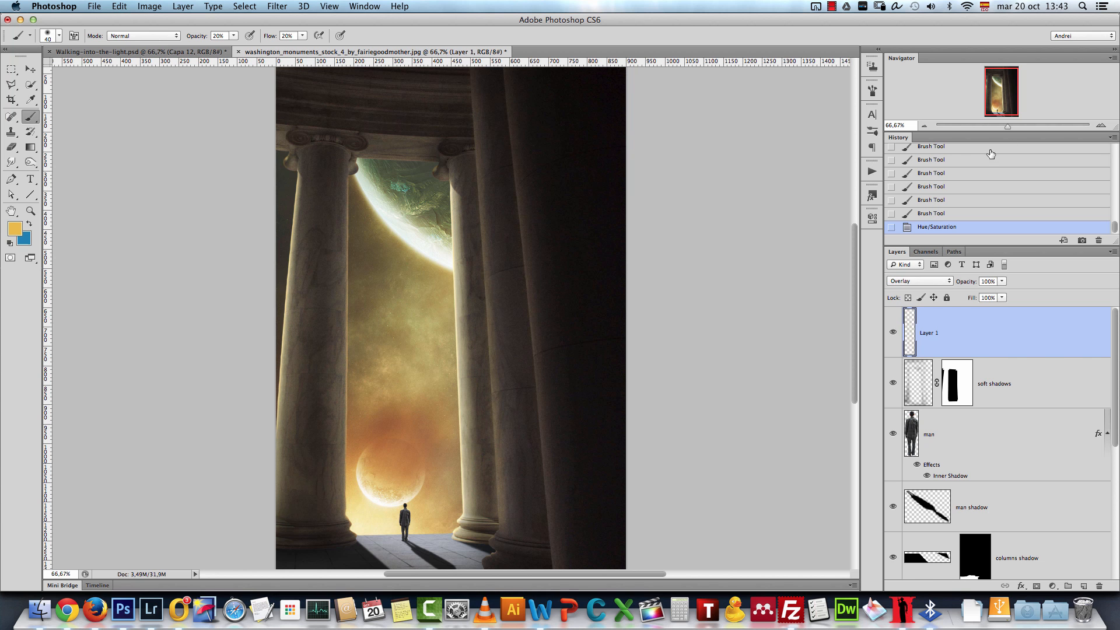
# Erase the excess painted light beside the dark columns' edges with a large 300 px eraser.
pyautogui.click(924, 125)
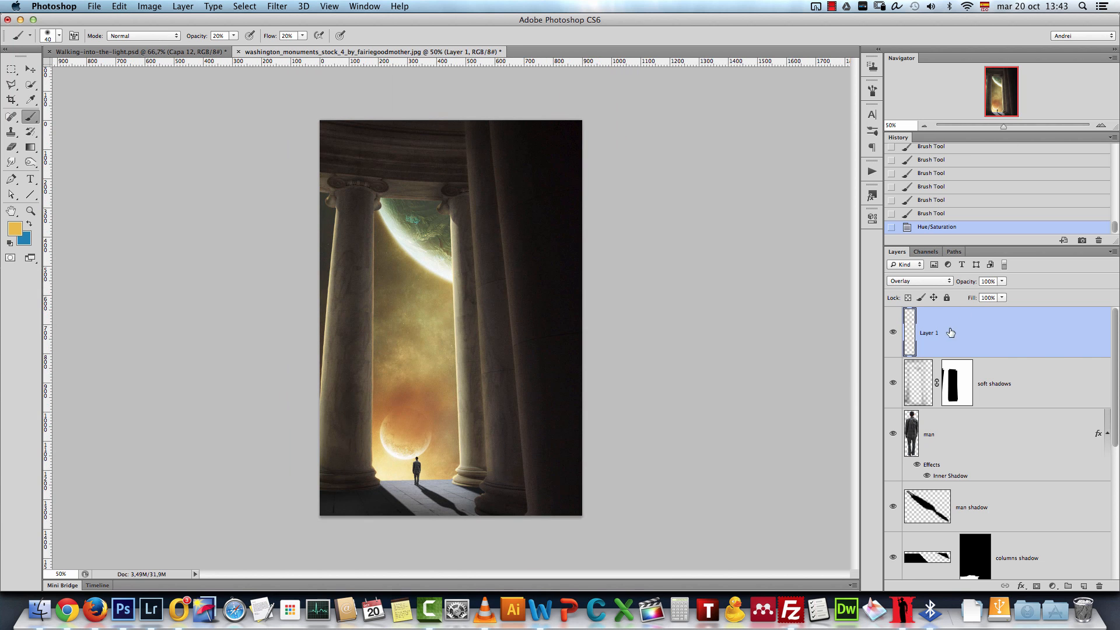
pyautogui.press(']')
pyautogui.press(']')
pyautogui.press(']')
pyautogui.press(']')
pyautogui.press(']')
pyautogui.press(']')
pyautogui.press(']')
pyautogui.press('e')
pyautogui.press(']')
pyautogui.press(']')
pyautogui.press(']')
pyautogui.press(']')
pyautogui.press(']')
pyautogui.press(']')
pyautogui.press('[')
pyautogui.press('[')
pyautogui.press('[')
pyautogui.moveTo(537, 138)
pyautogui.mouseDown()
pyautogui.moveTo(533, 121)
pyautogui.moveTo(560, 187)
pyautogui.moveTo(542, 163)
pyautogui.mouseUp()
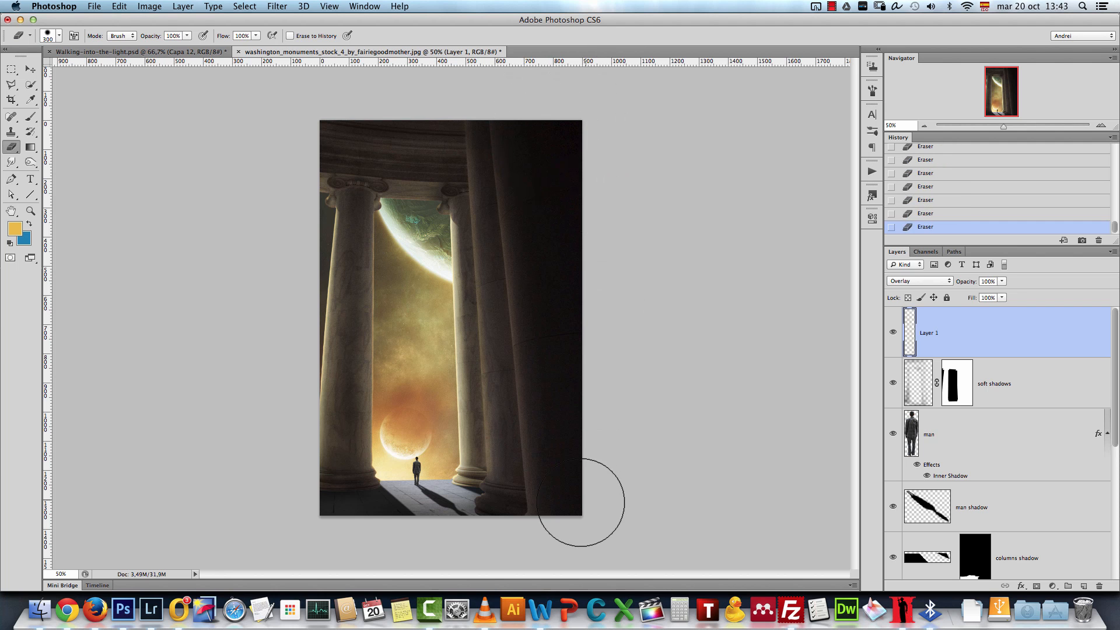
pyautogui.rightClick(583, 365)
pyautogui.rightClick(549, 312)
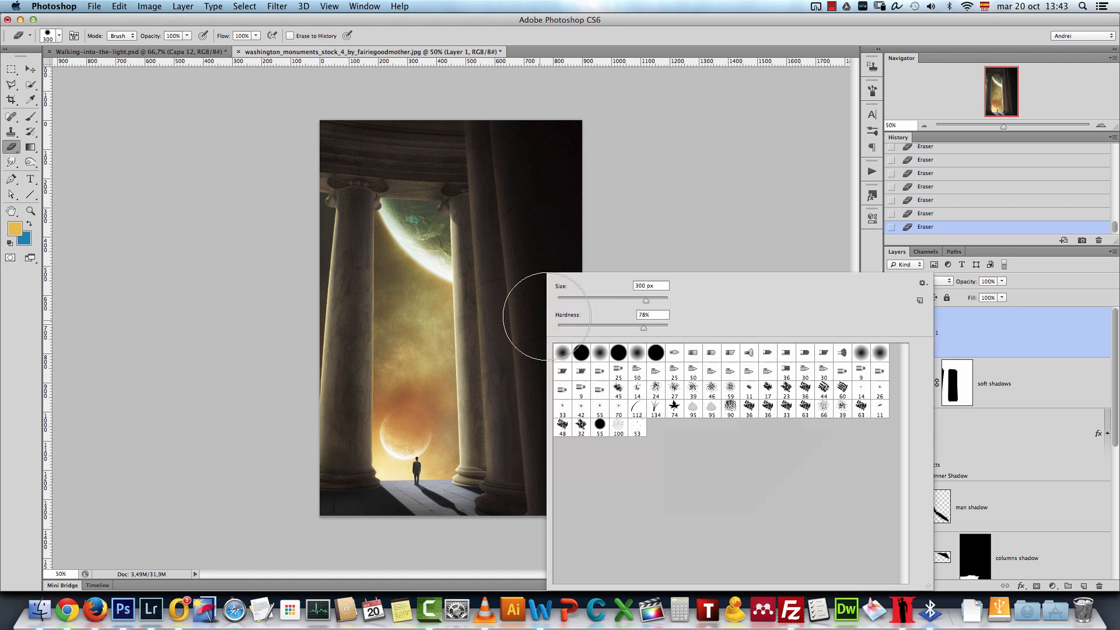
pyautogui.click(973, 251)
pyautogui.click(927, 159)
pyautogui.press('super+z')
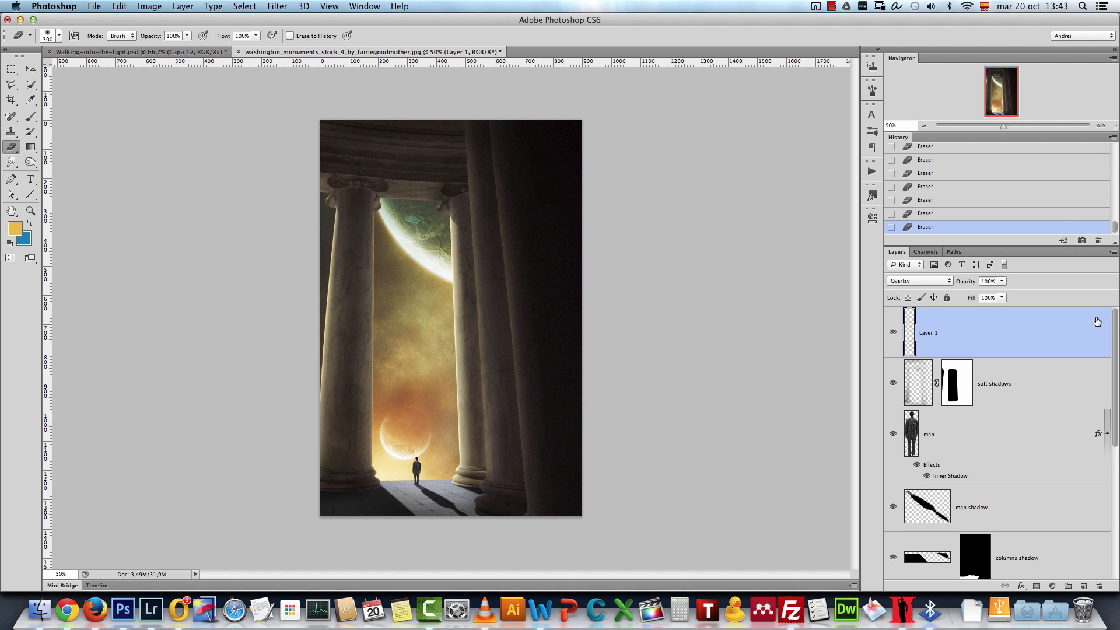
# Add a new layer above the painted light layer and set its blending mode to Screen.
pyautogui.click(1083, 587)
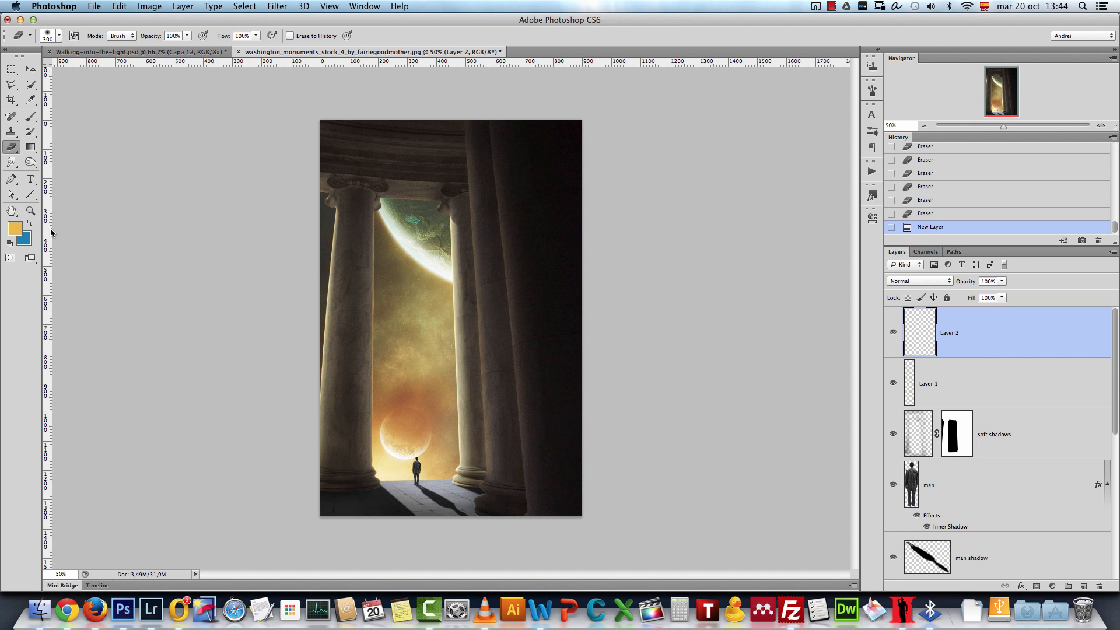
pyautogui.click(911, 281)
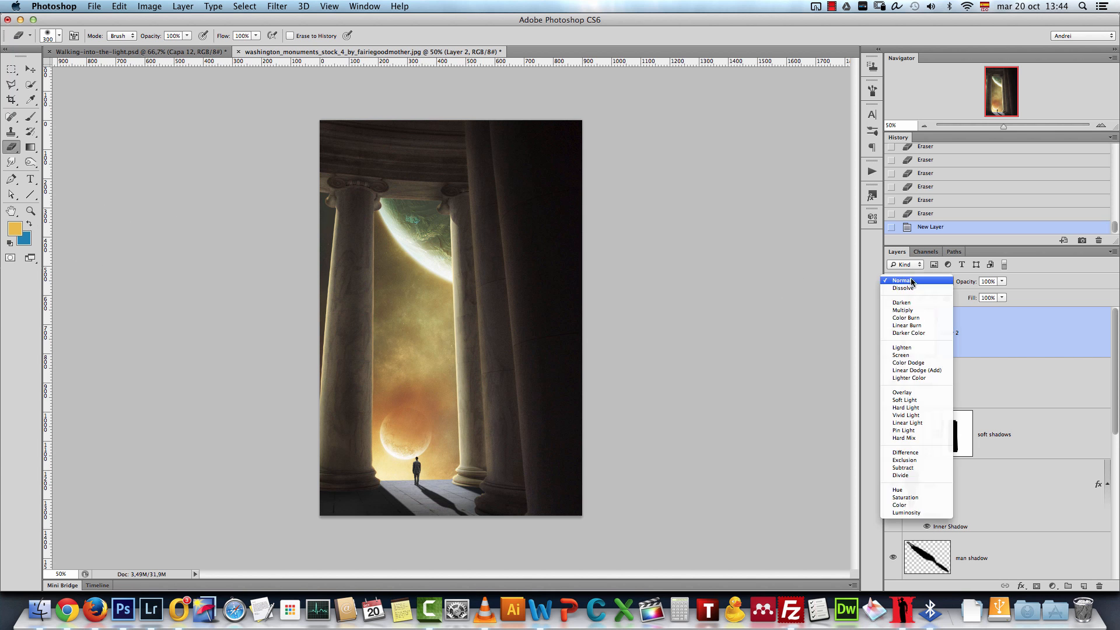
pyautogui.click(901, 355)
# Set the foreground colour to the dark golden brown #84651a.
pyautogui.click(14, 228)
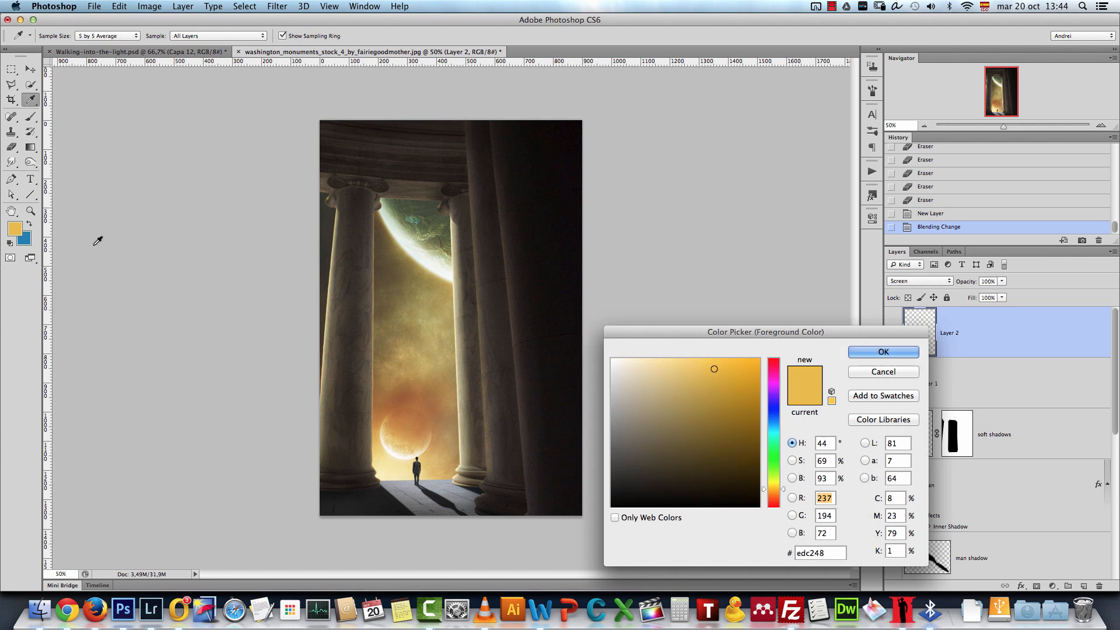
pyautogui.click(720, 436)
pyautogui.click(775, 492)
pyautogui.click(775, 492)
pyautogui.click(730, 430)
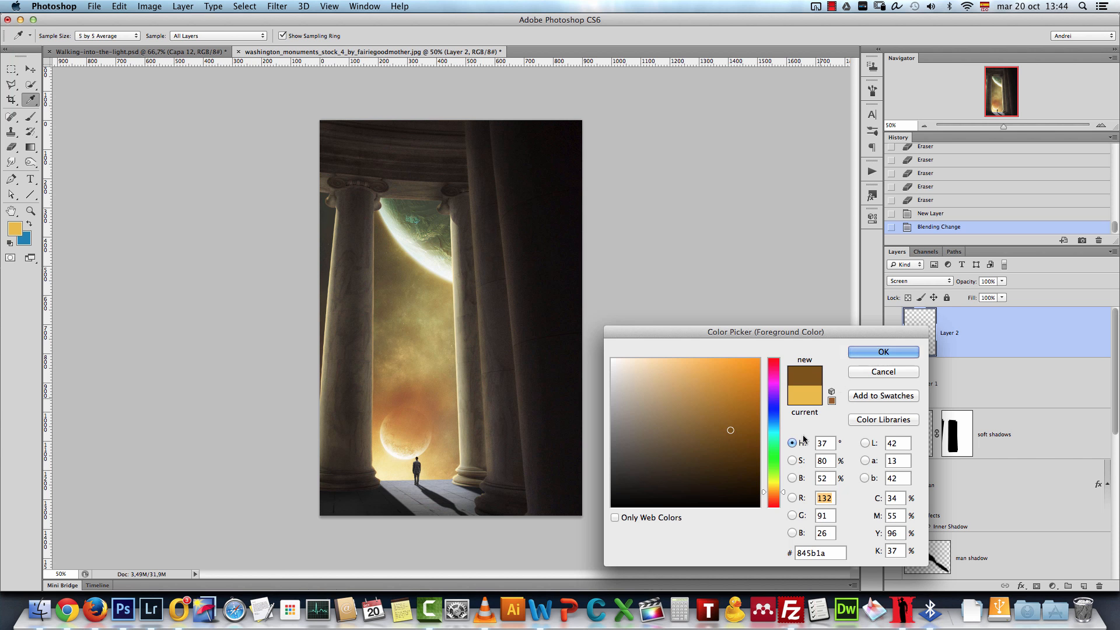
pyautogui.click(777, 489)
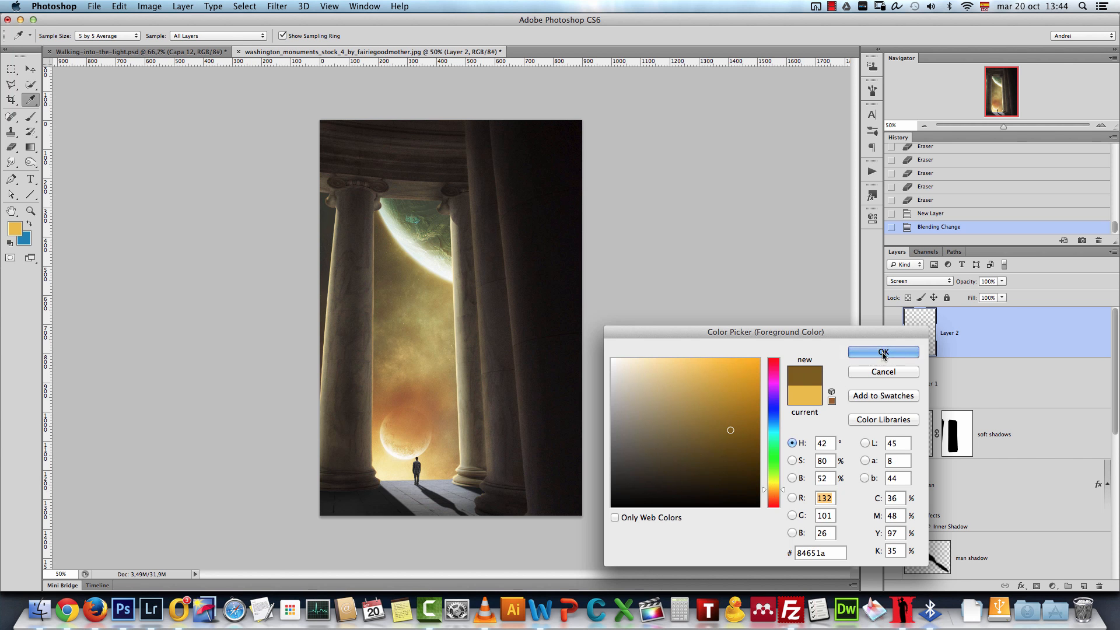
pyautogui.click(883, 352)
# Try a 200 px brush stroke of glow at 20% opacity over the small moon, and undo it.
pyautogui.press('super+1')
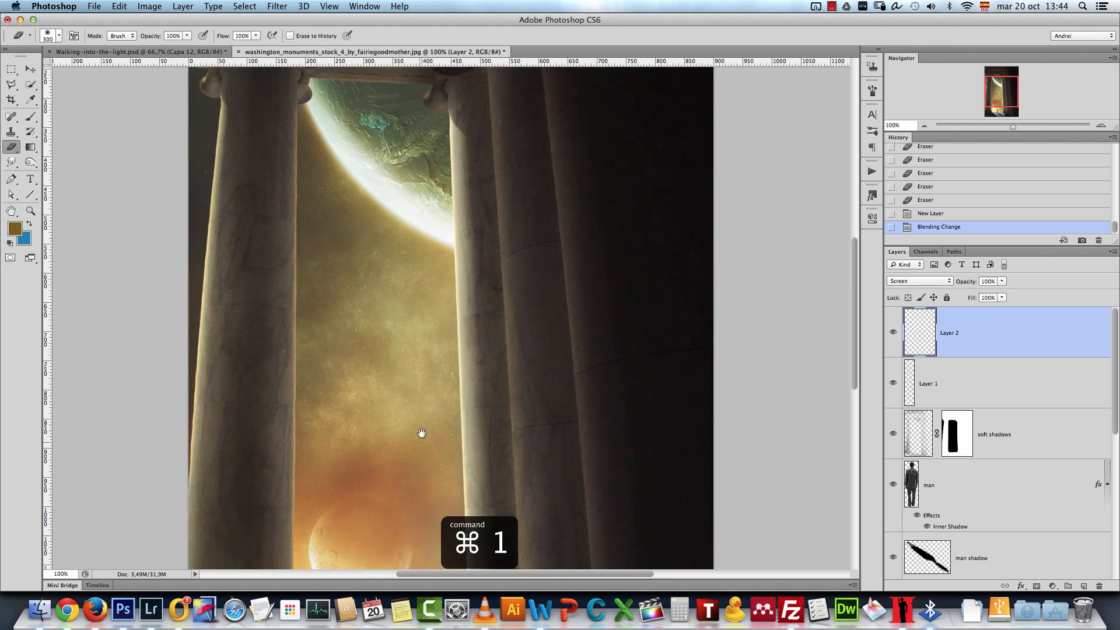
pyautogui.moveTo(421, 433); pyautogui.dragTo(475, 233)
pyautogui.moveTo(379, 337); pyautogui.dragTo(375, 365)
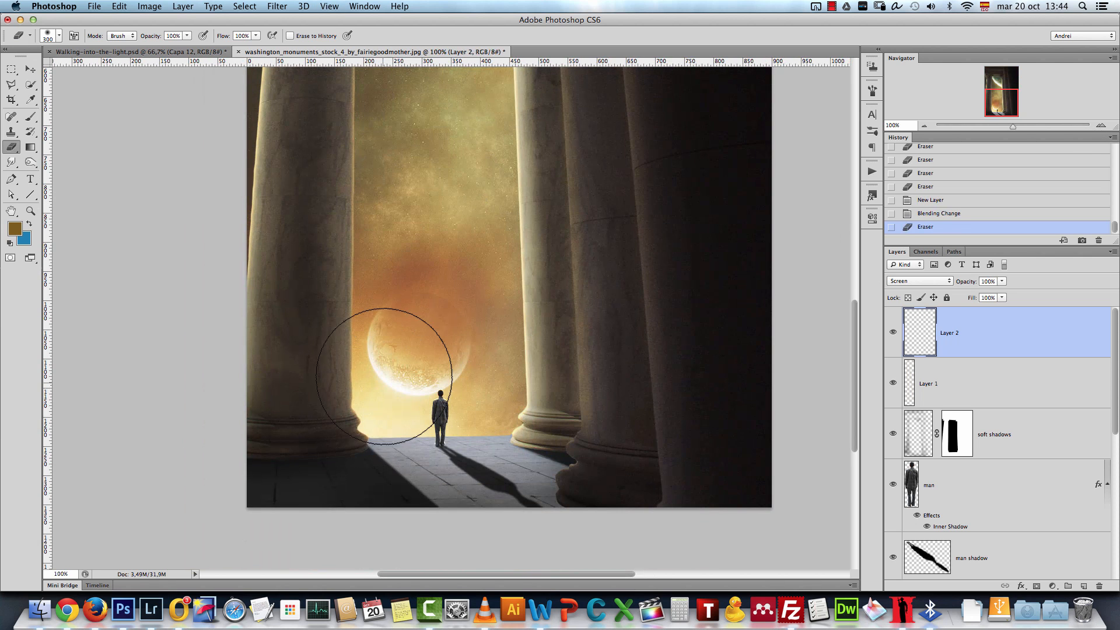
pyautogui.press('b')
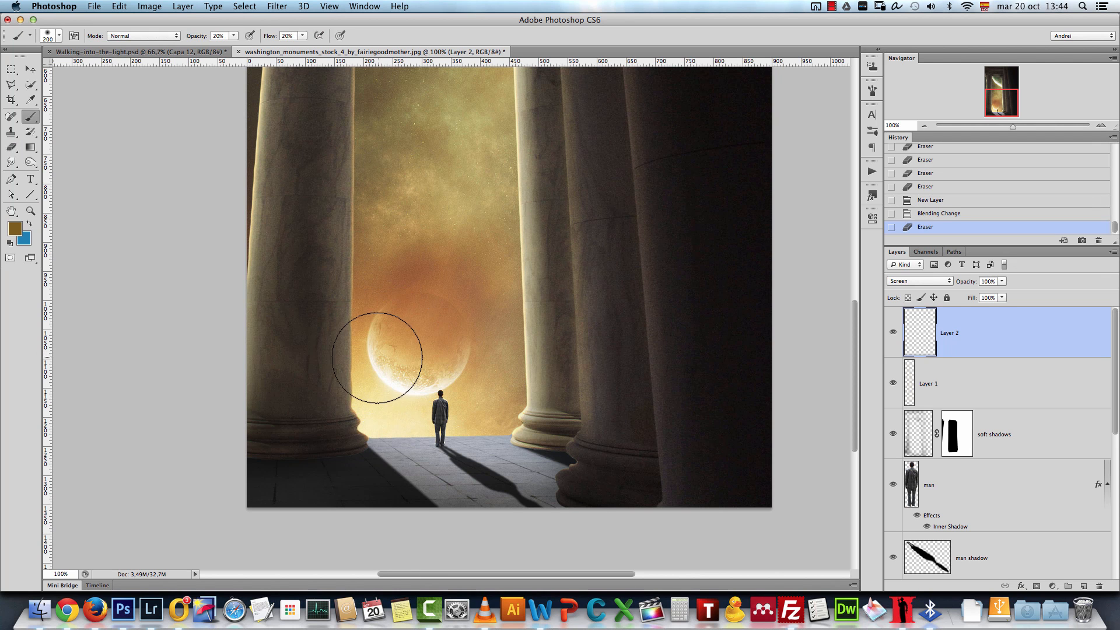
pyautogui.moveTo(370, 337); pyautogui.dragTo(373, 350)
pyautogui.press('super+z')
# Set the brush to 100% opacity and flow, and stamp one 250 px glow over the small moon beside the man.
pyautogui.rightClick(382, 273)
pyautogui.moveTo(443, 291); pyautogui.dragTo(467, 292)
pyautogui.press('Return')
pyautogui.press('0')
pyautogui.hotkey('shift', '0')
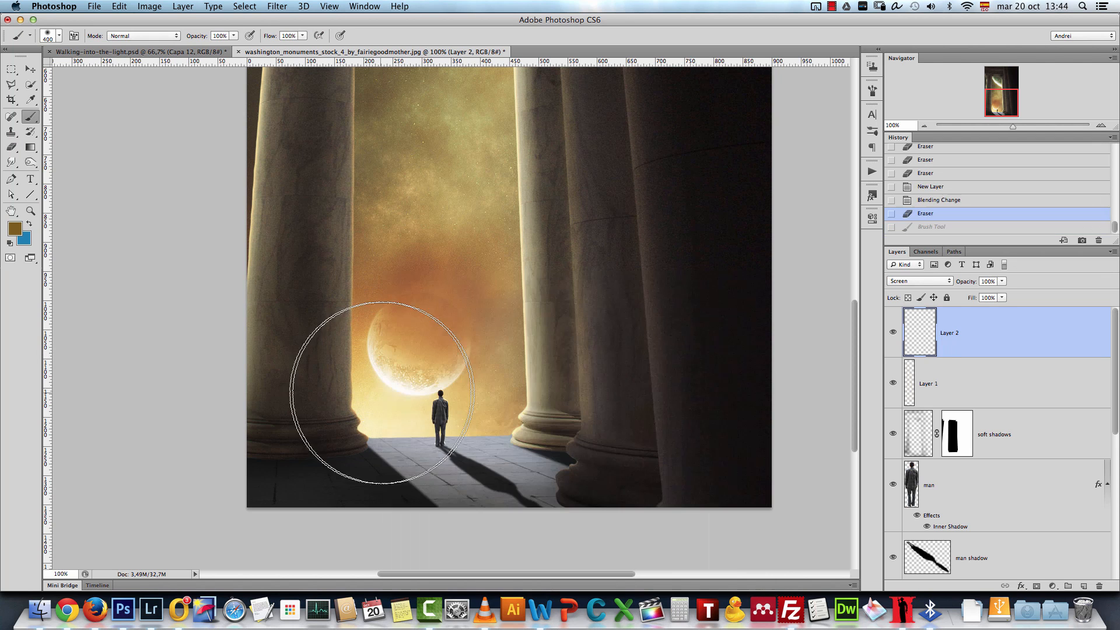
pyautogui.click(382, 392)
pyautogui.press('super+z')
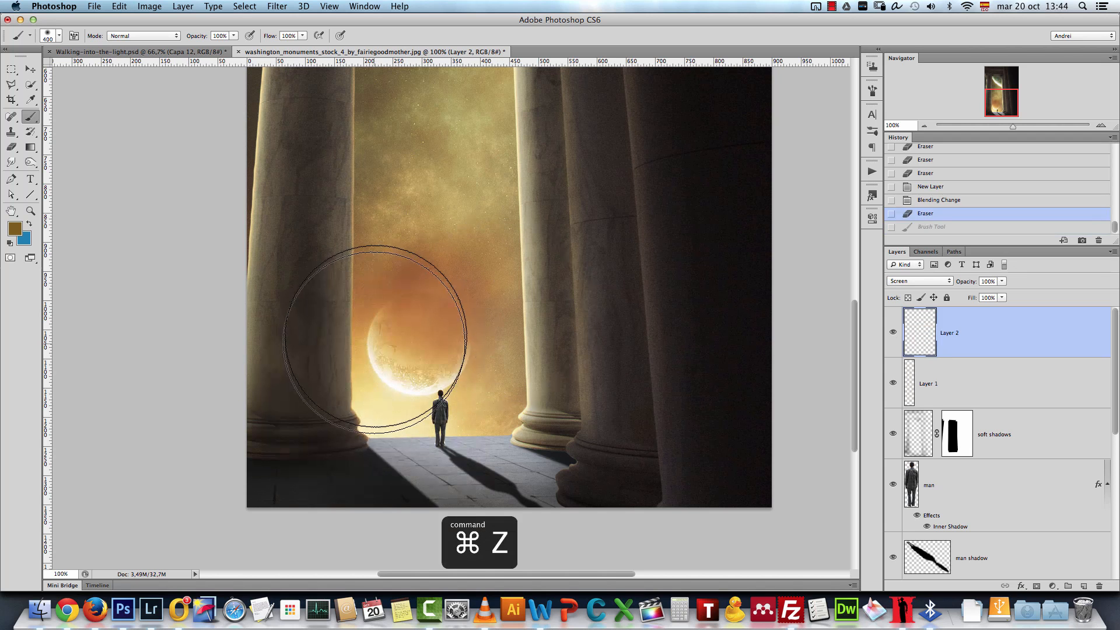
pyautogui.press('[')
pyautogui.press('[')
pyautogui.click(395, 369)
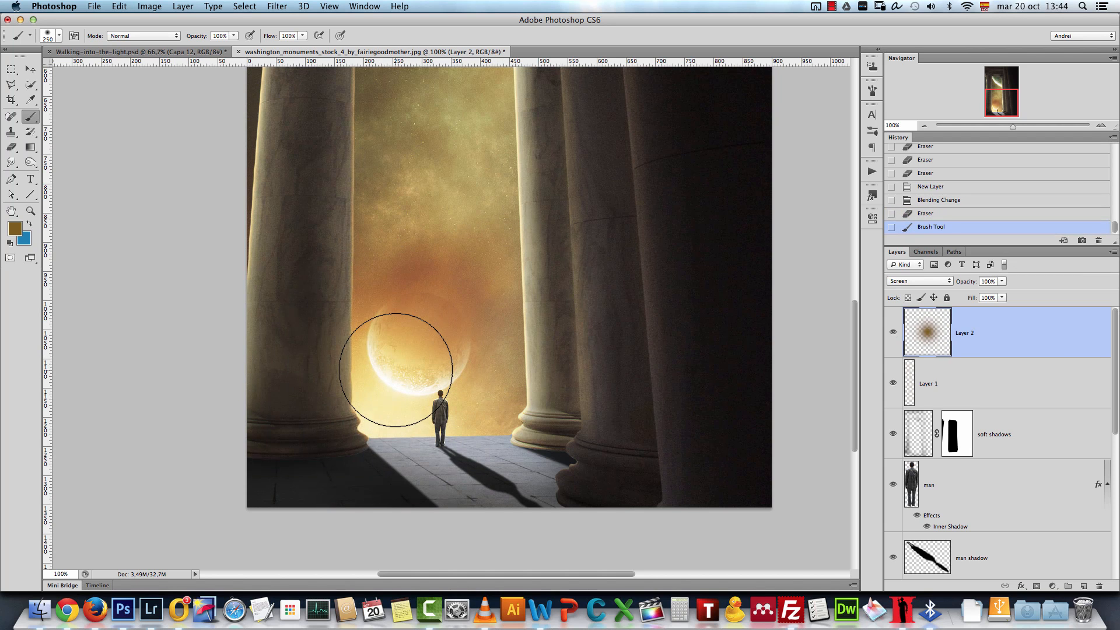
pyautogui.press('alt+super+z')
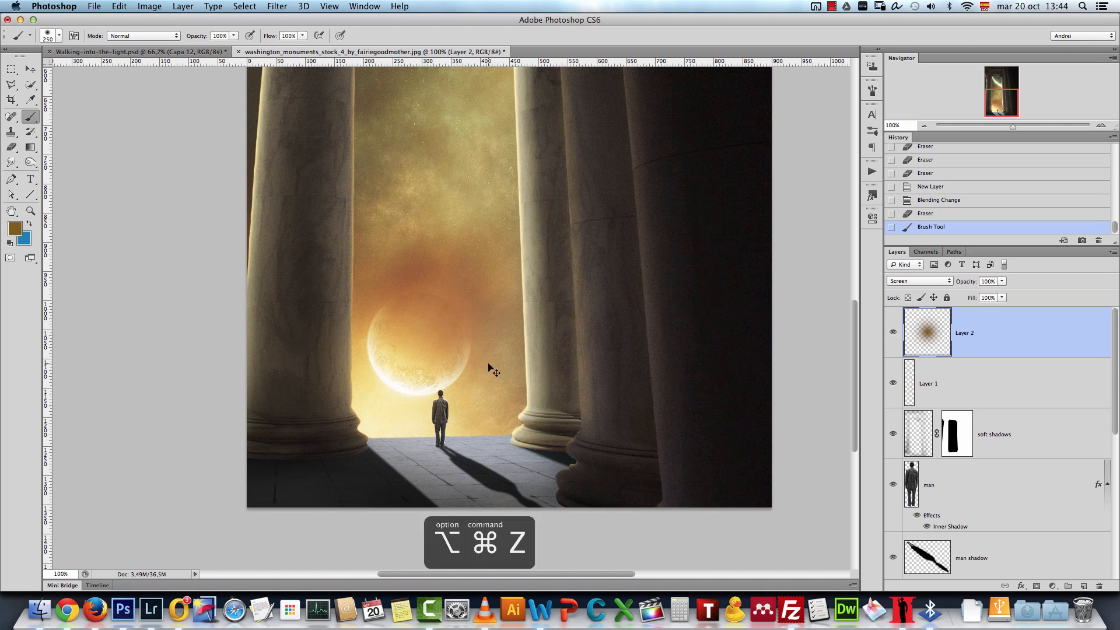
# Try a much larger 500 px glow over the upper sky and columns near the big planet, and undo it.
pyautogui.press(']')
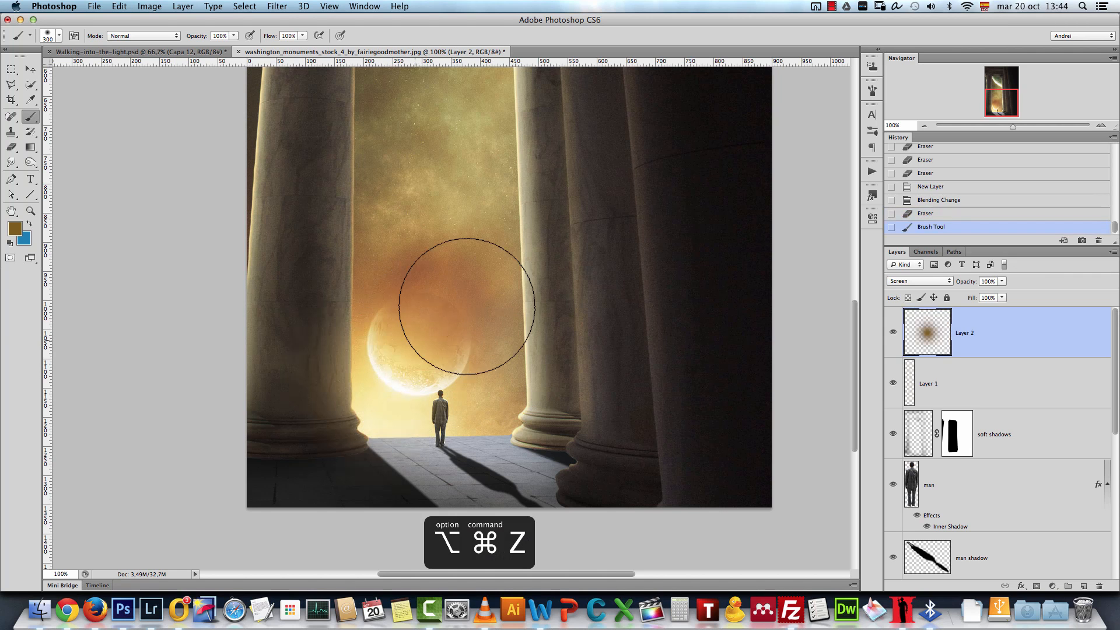
pyautogui.scroll(10, 466, 292)
pyautogui.press(']')
pyautogui.click(446, 187)
pyautogui.press(']')
pyautogui.press('super+z')
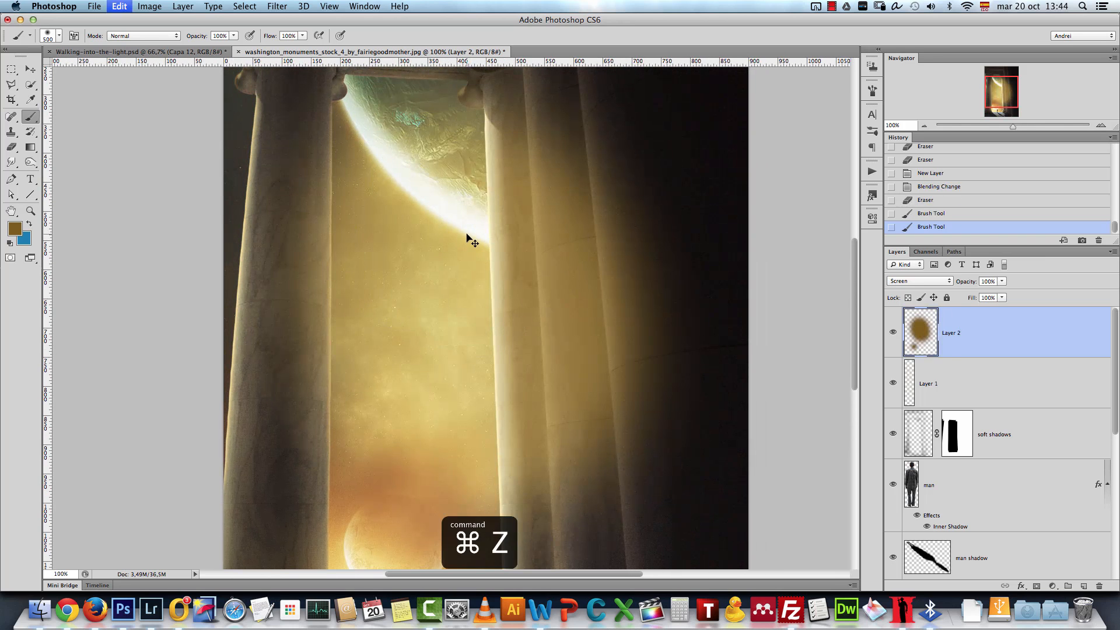
pyautogui.press('alt+super+z')
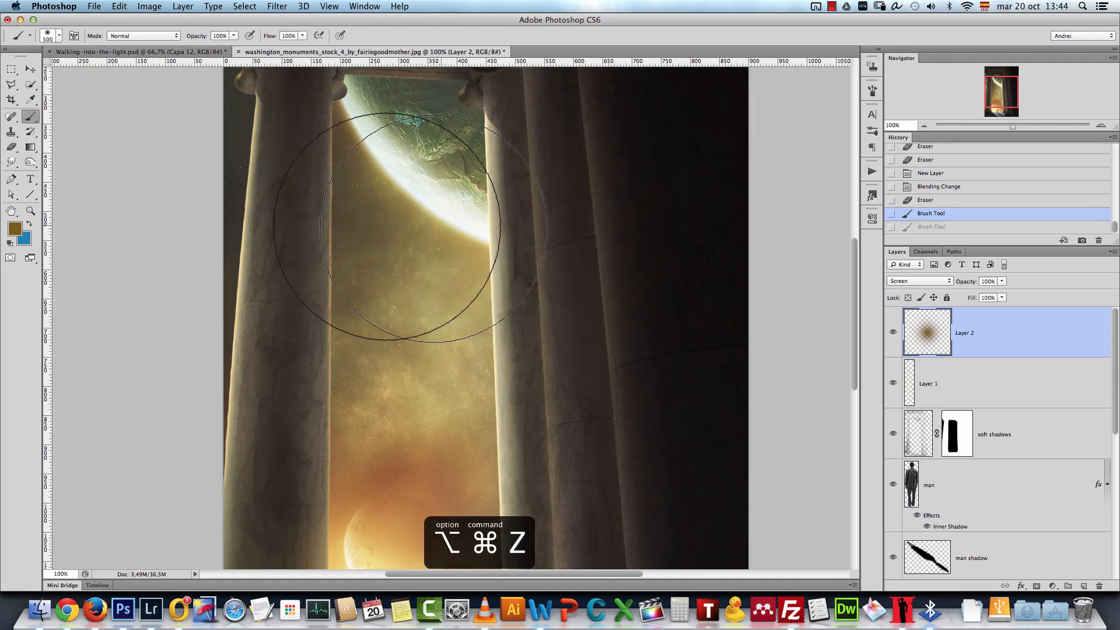
# Set the foreground colour to #664f18, stamp one 500 px glow just below the big planet, and compare the image with and without it.
pyautogui.click(14, 228)
pyautogui.click(726, 449)
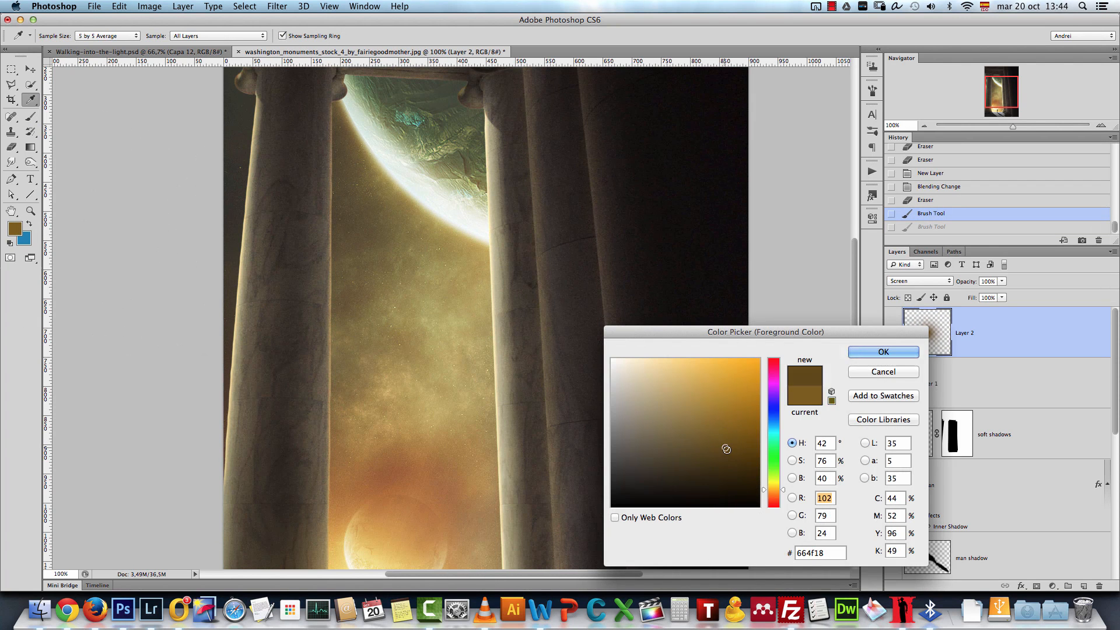
pyautogui.press('Return')
pyautogui.click(419, 213)
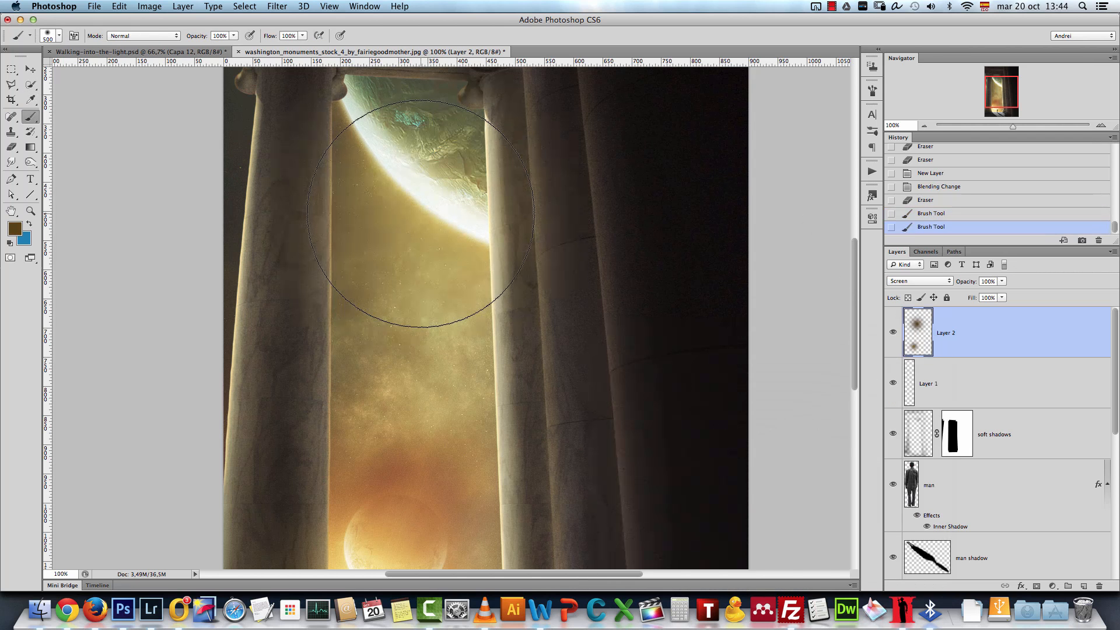
pyautogui.click(923, 126)
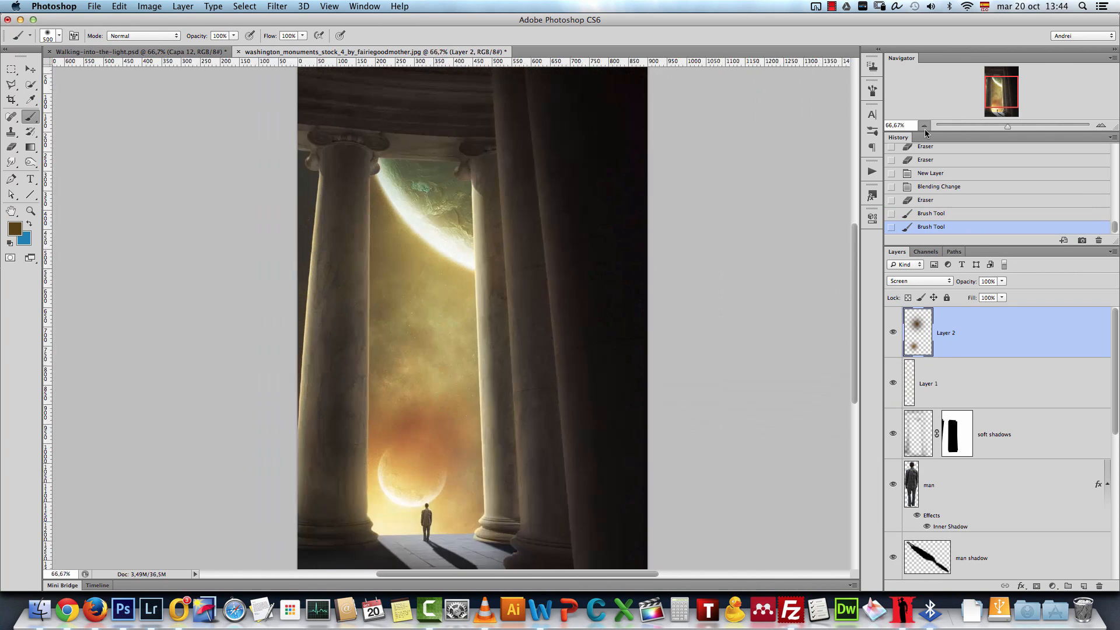
pyautogui.click(923, 126)
pyautogui.click(891, 331)
pyautogui.click(892, 330)
pyautogui.click(893, 330)
pyautogui.click(893, 329)
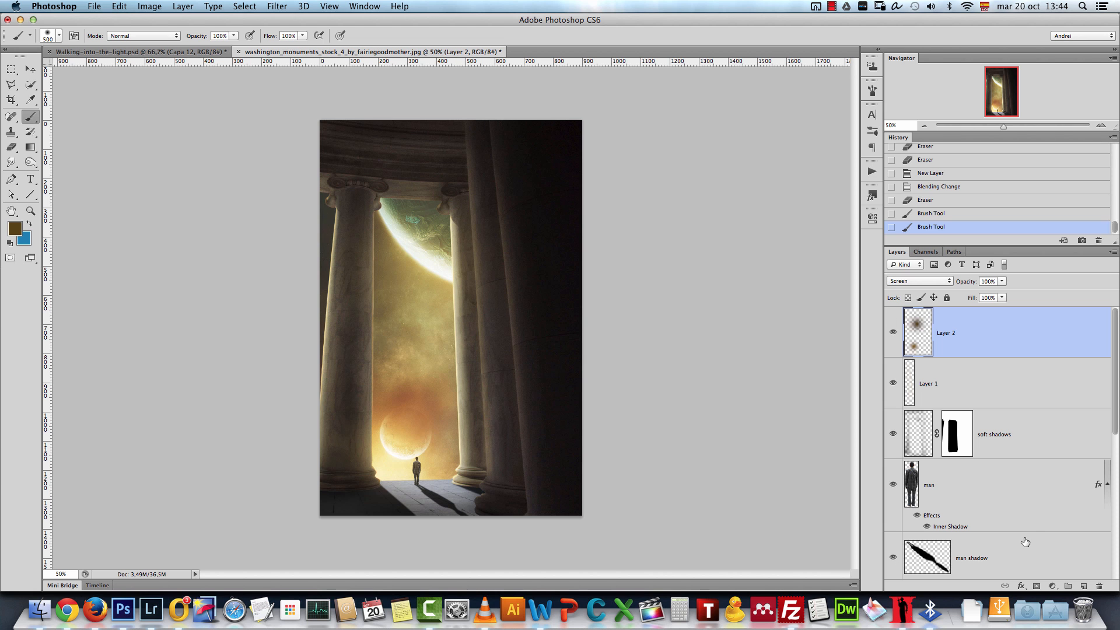
# Add a Color Lookup adjustment layer with the EdgyAmber.3DL look and set its opacity to 20%.
pyautogui.click(1052, 587)
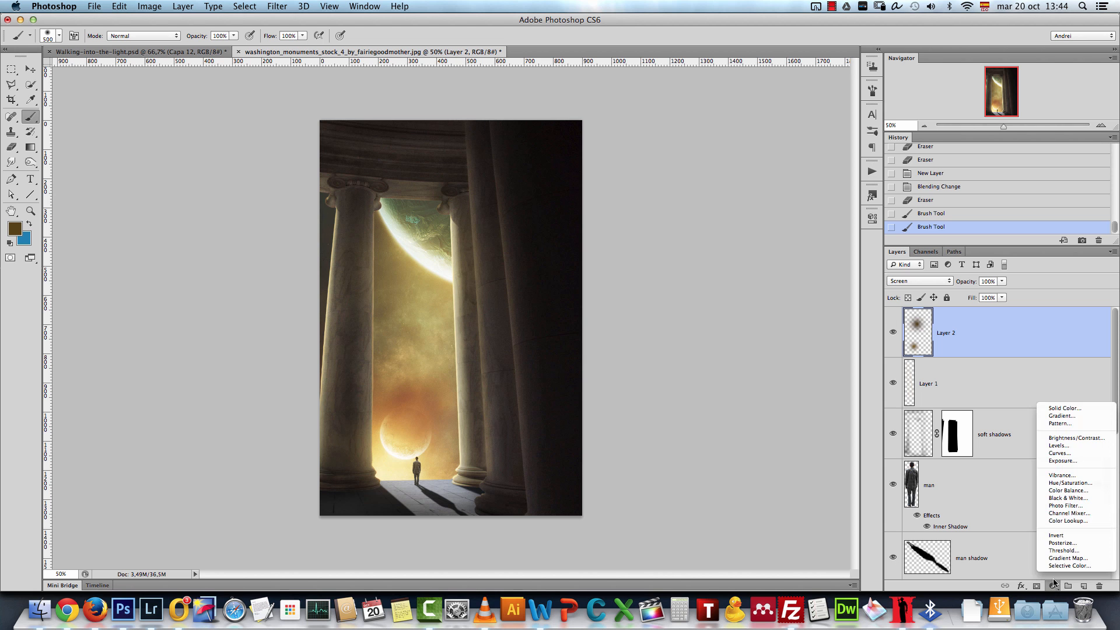
pyautogui.click(1070, 525)
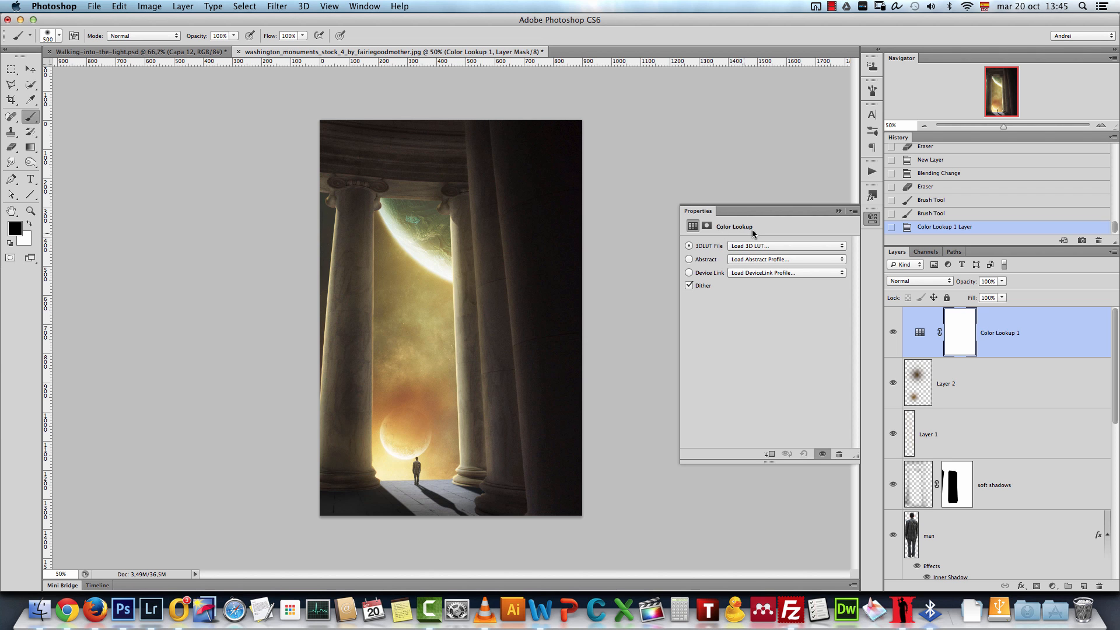
pyautogui.click(783, 250)
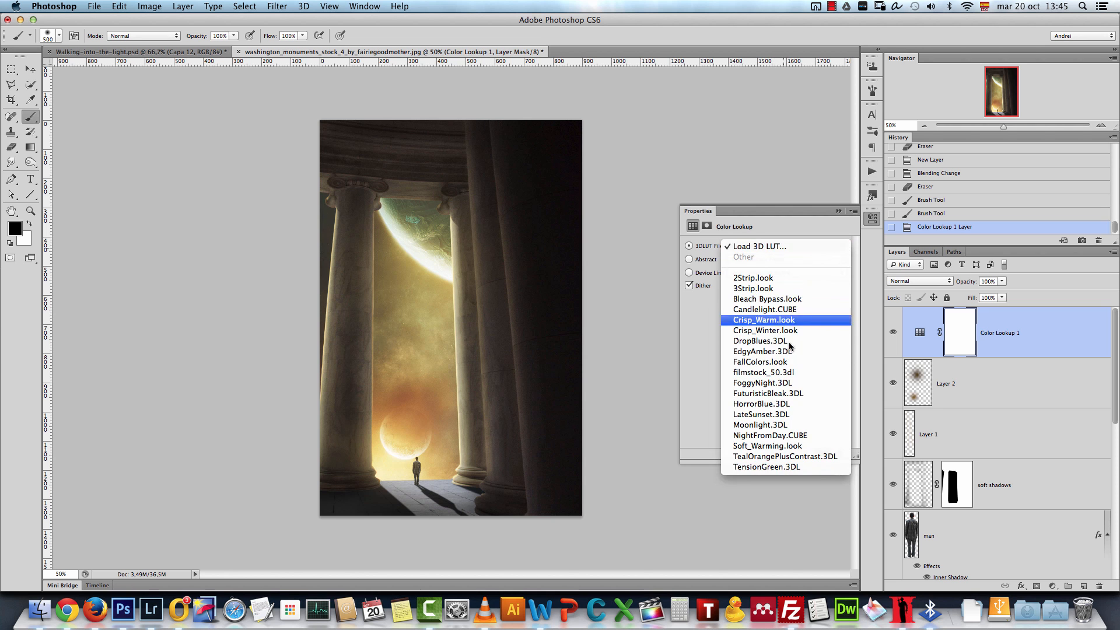
pyautogui.click(774, 353)
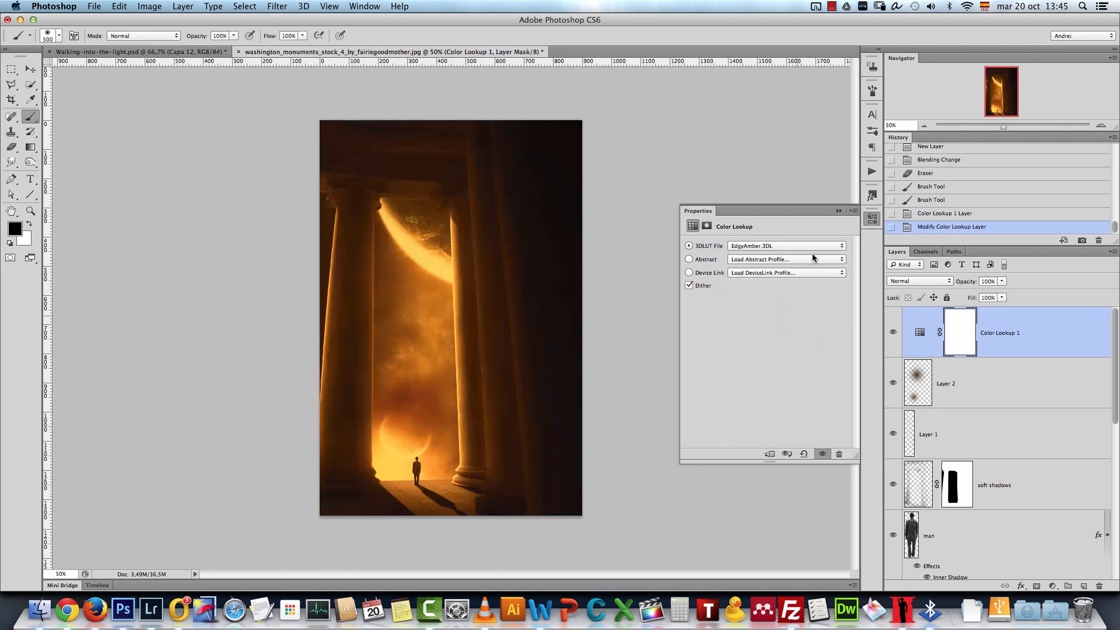
pyautogui.click(838, 211)
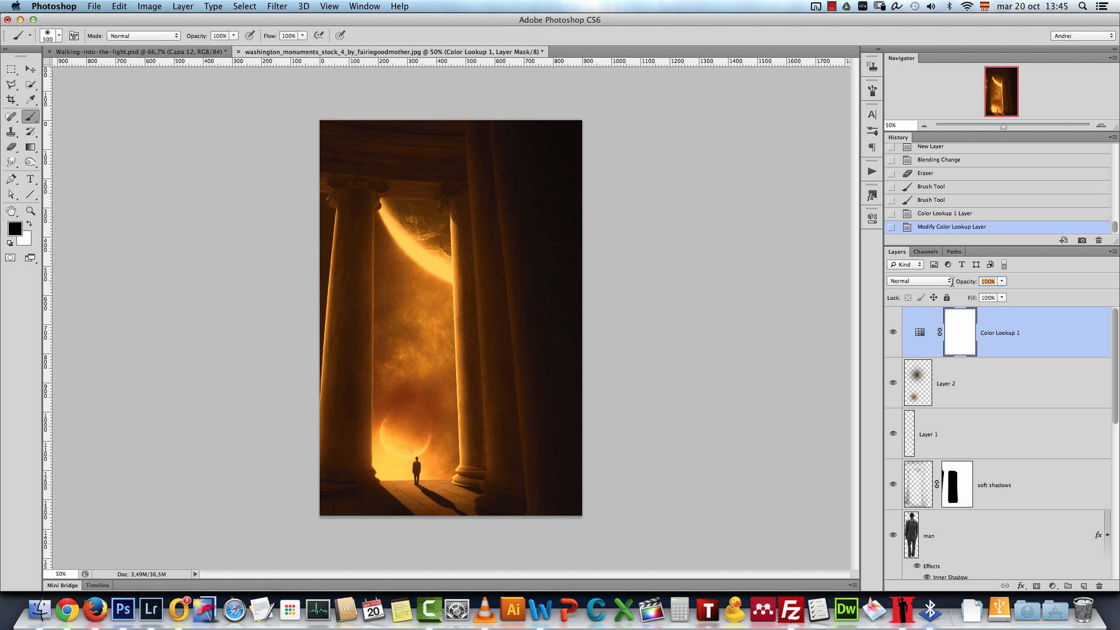
pyautogui.write('20')
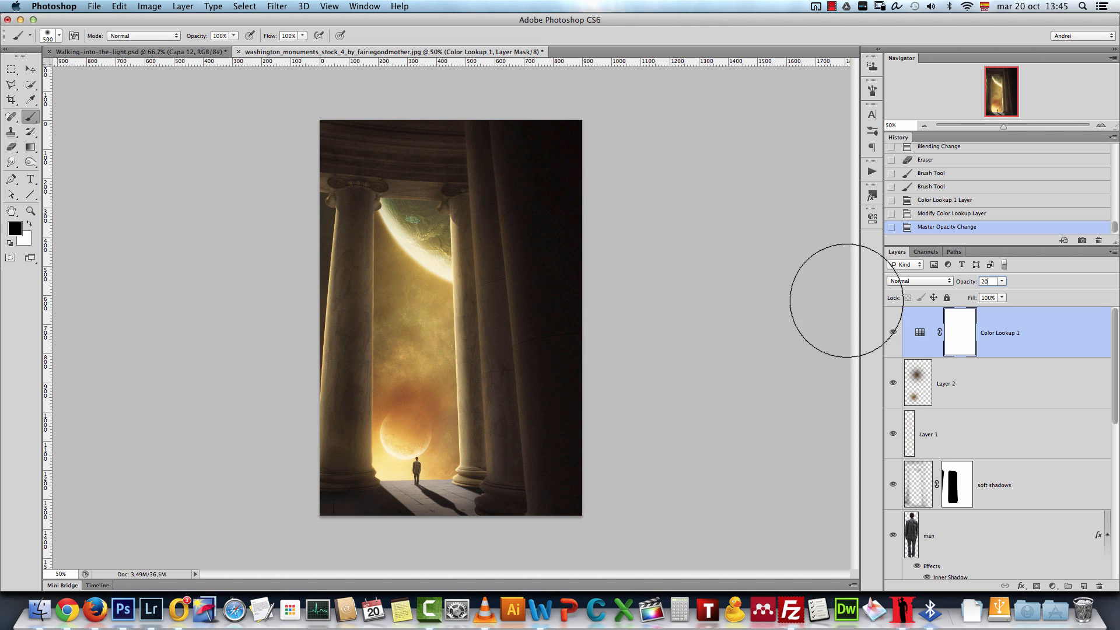
# Hide the Color Lookup layer and add a dark brown Solid Color fill layer on top of the stack.
pyautogui.click(892, 333)
pyautogui.click(1054, 583)
pyautogui.press('Escape')
pyautogui.click(1061, 583)
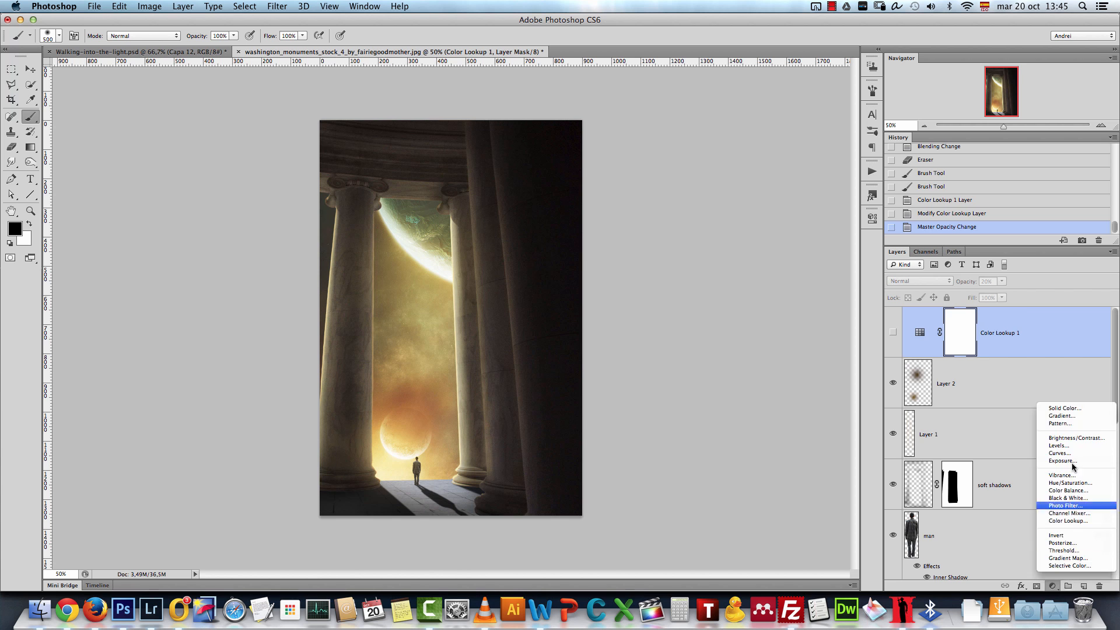
pyautogui.click(1061, 413)
pyautogui.click(773, 494)
pyautogui.click(731, 431)
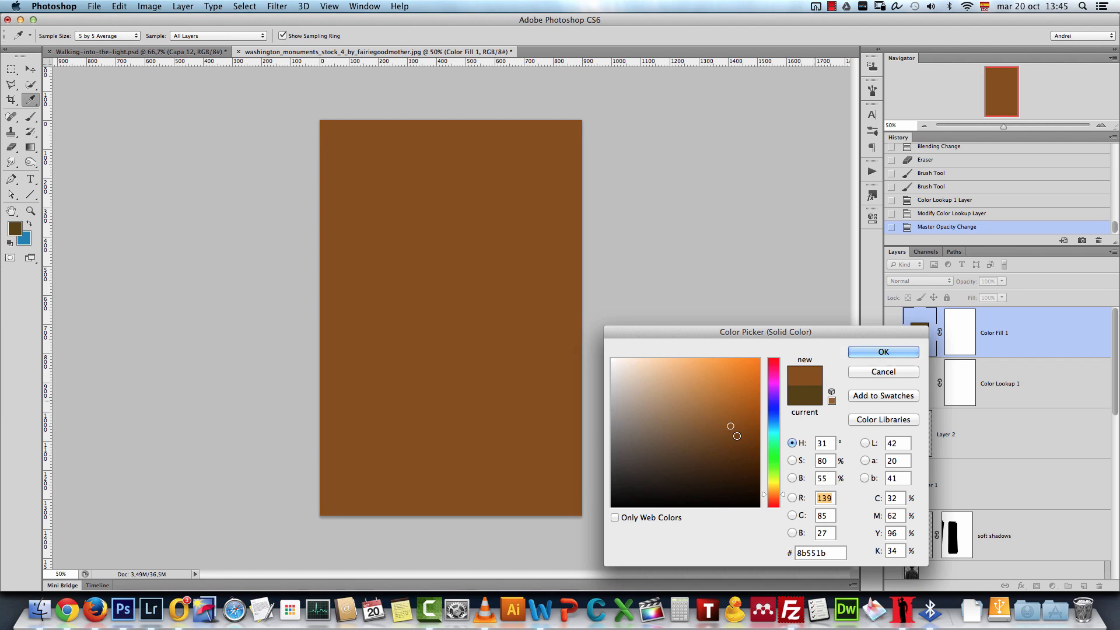
pyautogui.click(730, 441)
pyautogui.click(883, 352)
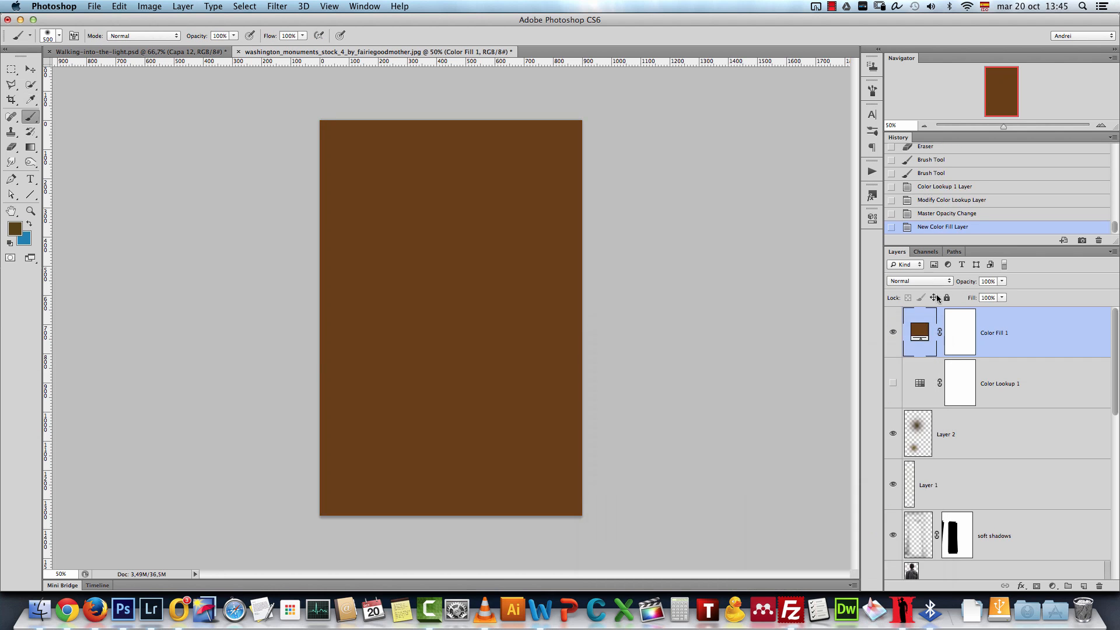
# Try the Hard Light blend mode on the brown fill layer, and switch it to Vivid Light.
pyautogui.click(915, 281)
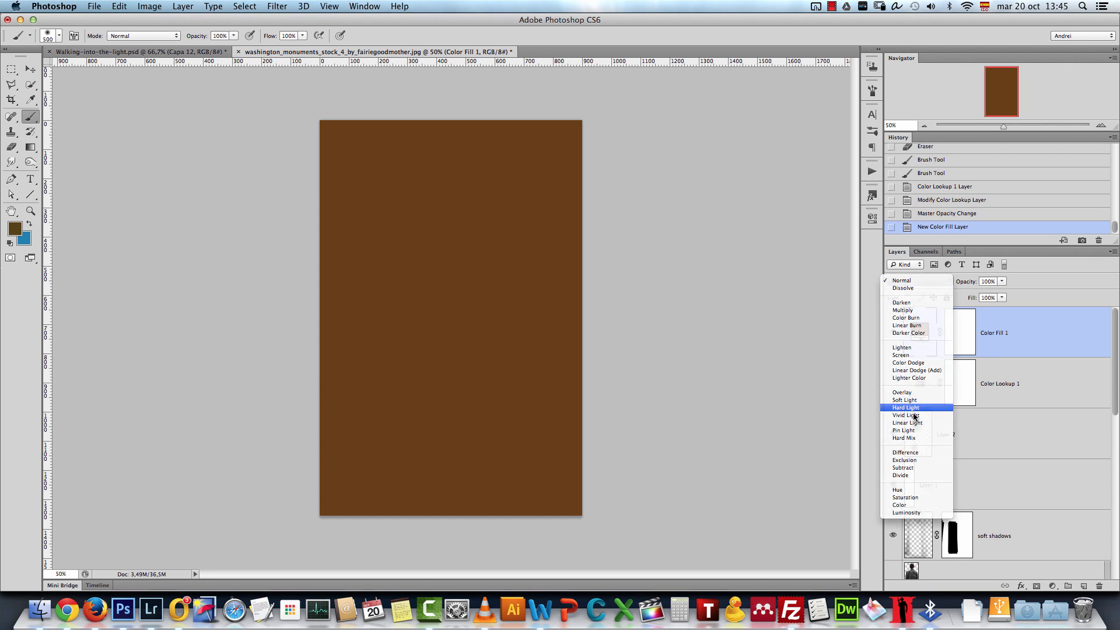
pyautogui.click(915, 408)
pyautogui.click(913, 284)
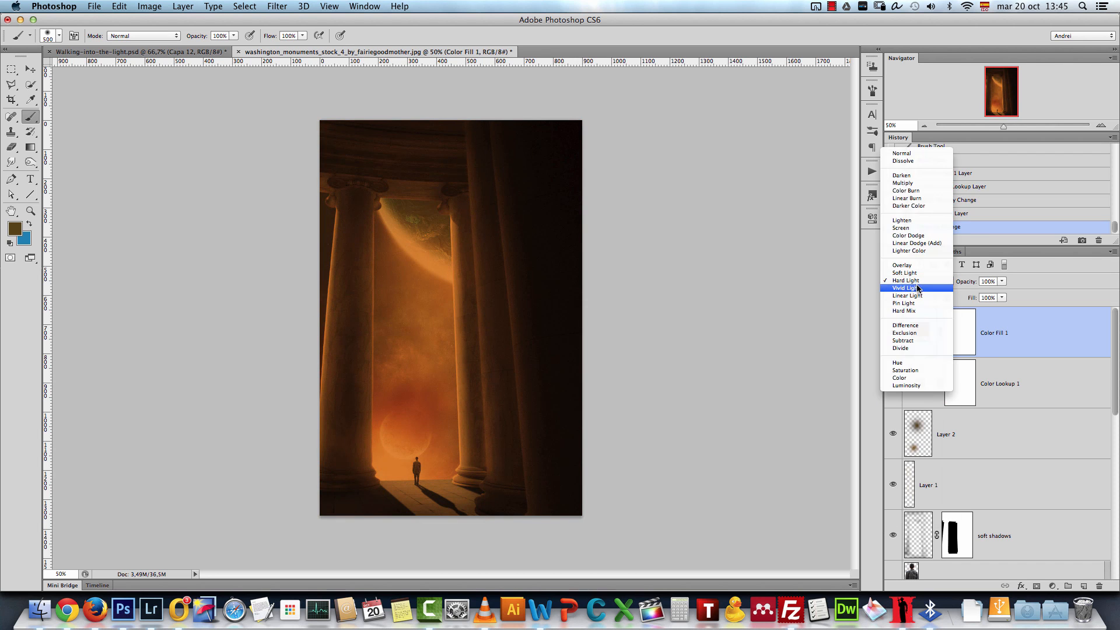
pyautogui.click(917, 288)
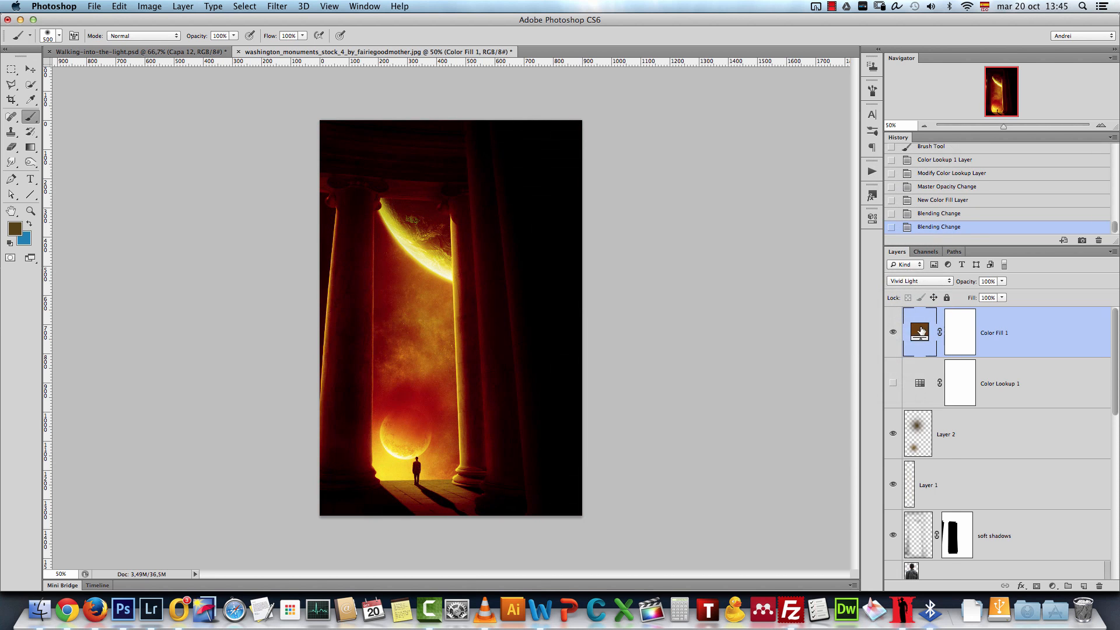
# Change the brown fill layer's colour to #886a4a and set its opacity to 20%.
pyautogui.doubleClick(920, 331)
pyautogui.moveTo(698, 417)
pyautogui.mouseDown()
pyautogui.moveTo(686, 438)
pyautogui.moveTo(707, 410)
pyautogui.moveTo(667, 419)
pyautogui.moveTo(679, 427)
pyautogui.mouseUp()
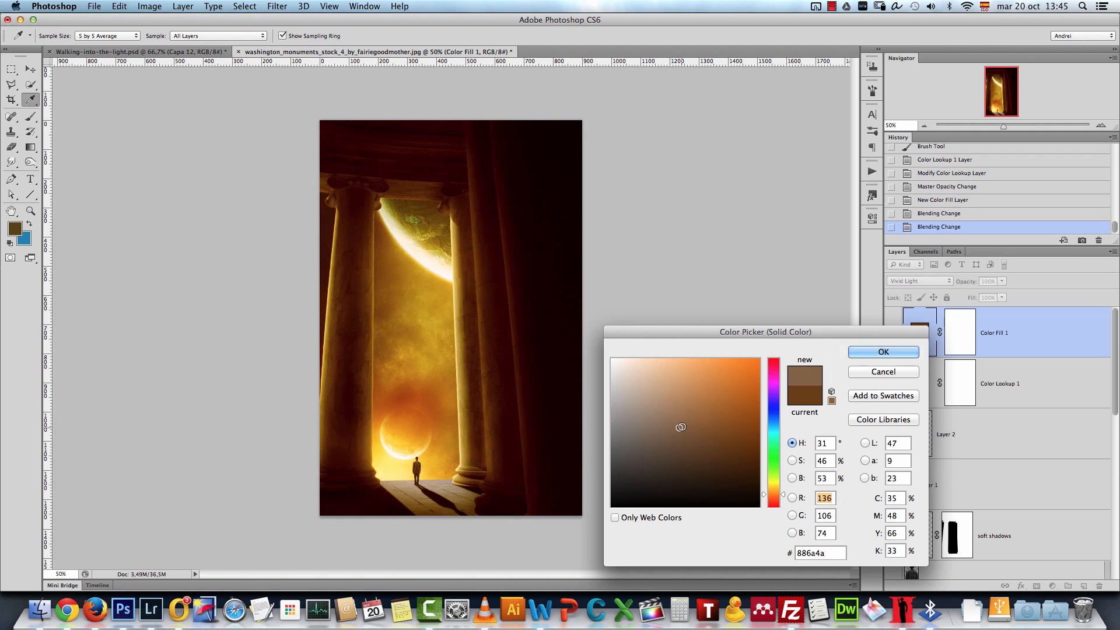
pyautogui.click(883, 352)
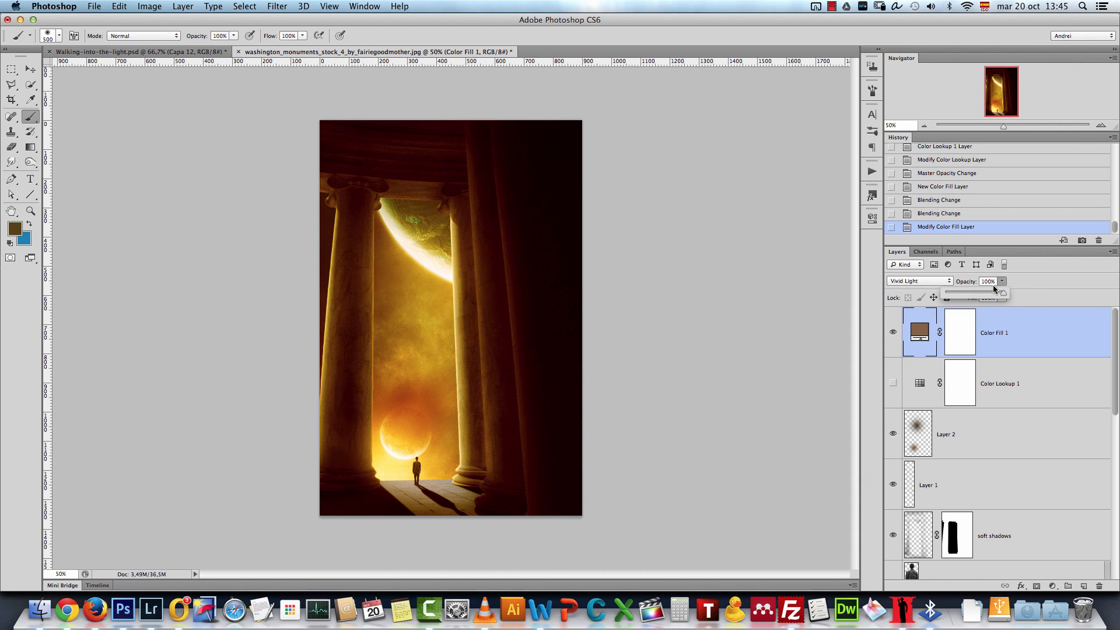
pyautogui.write('20')
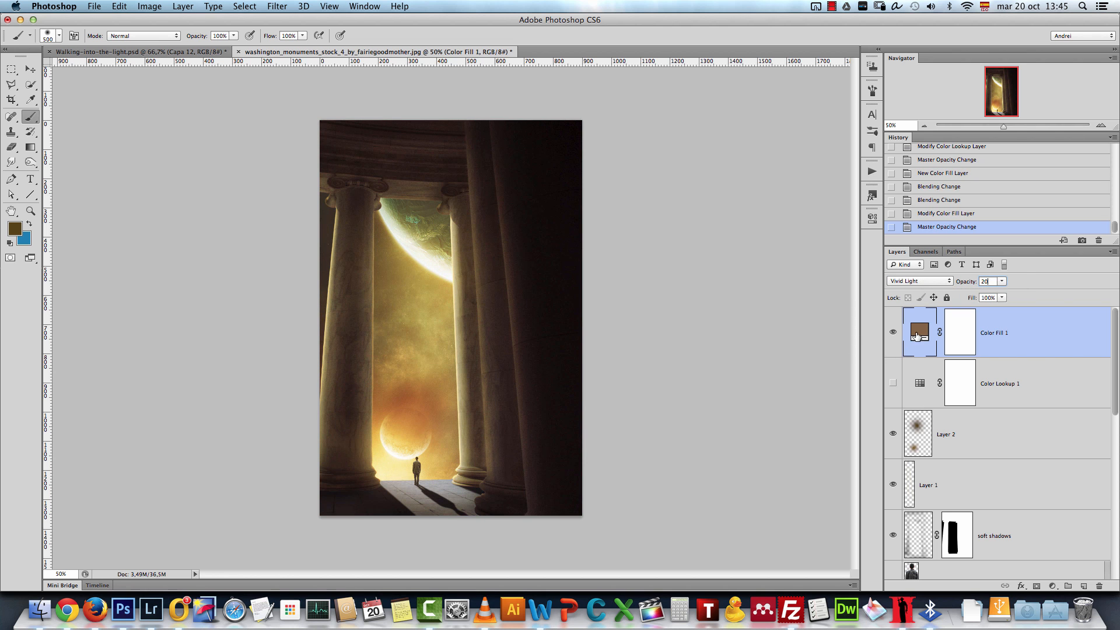
# Compare the brown fill with the Color Lookup effect, leave the Color Lookup layer visible, and delete the brown fill layer.
pyautogui.click(894, 335)
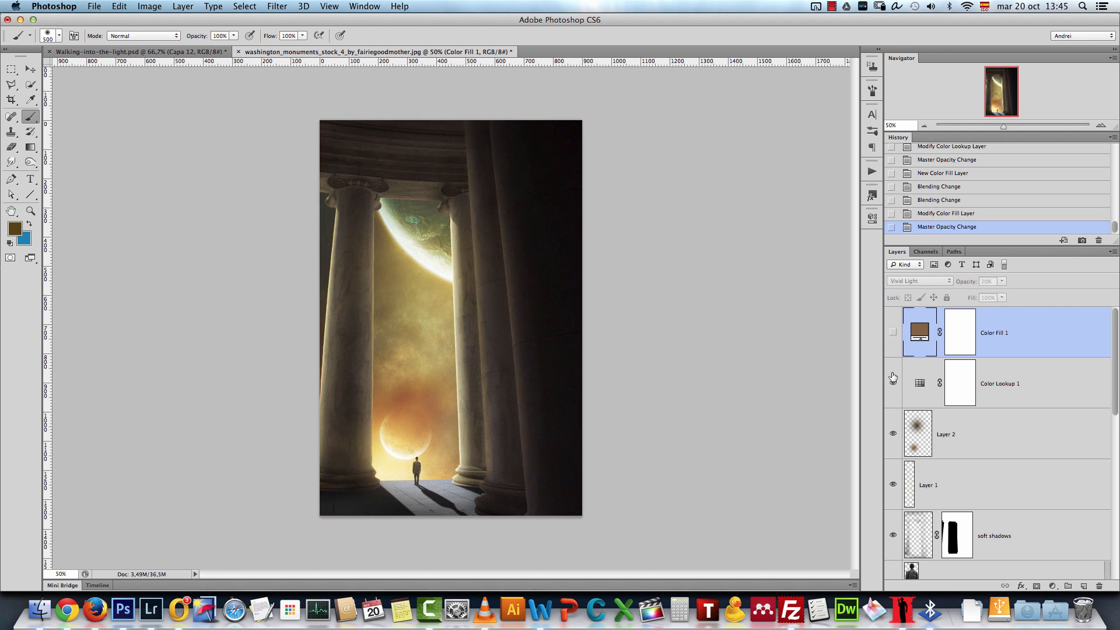
pyautogui.click(895, 336)
pyautogui.click(892, 382)
pyautogui.moveTo(1071, 334); pyautogui.dragTo(1099, 585)
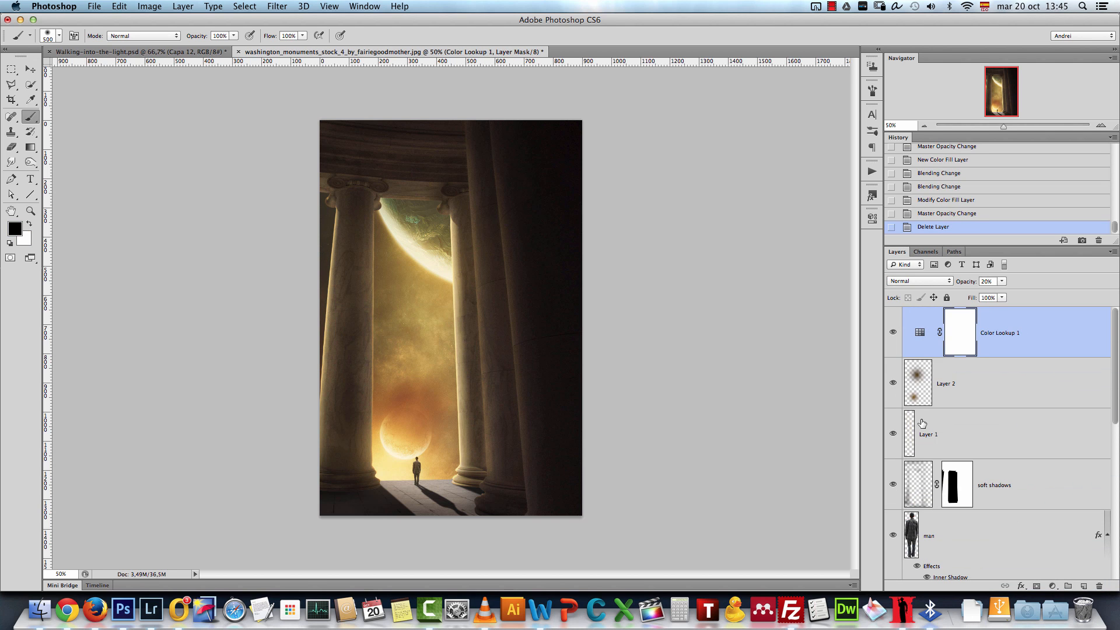
# Add a Solid Color fill layer in dark blue #0a1157 above the Color Lookup layer.
pyautogui.click(1052, 586)
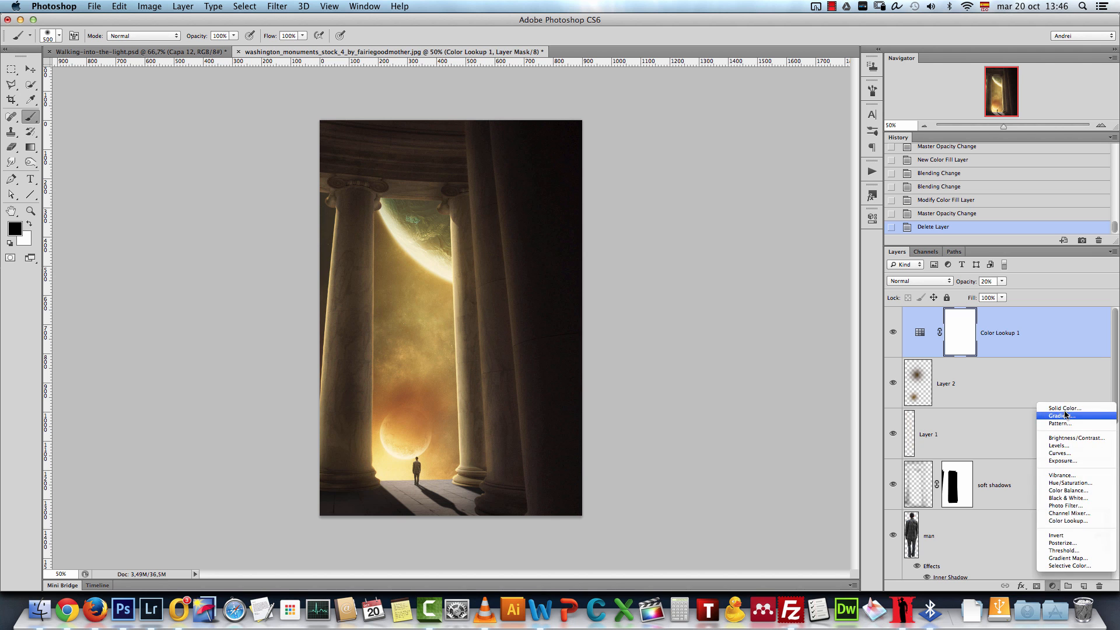
pyautogui.click(1065, 407)
pyautogui.click(777, 415)
pyautogui.moveTo(777, 415); pyautogui.dragTo(776, 410)
pyautogui.moveTo(747, 454); pyautogui.dragTo(742, 456)
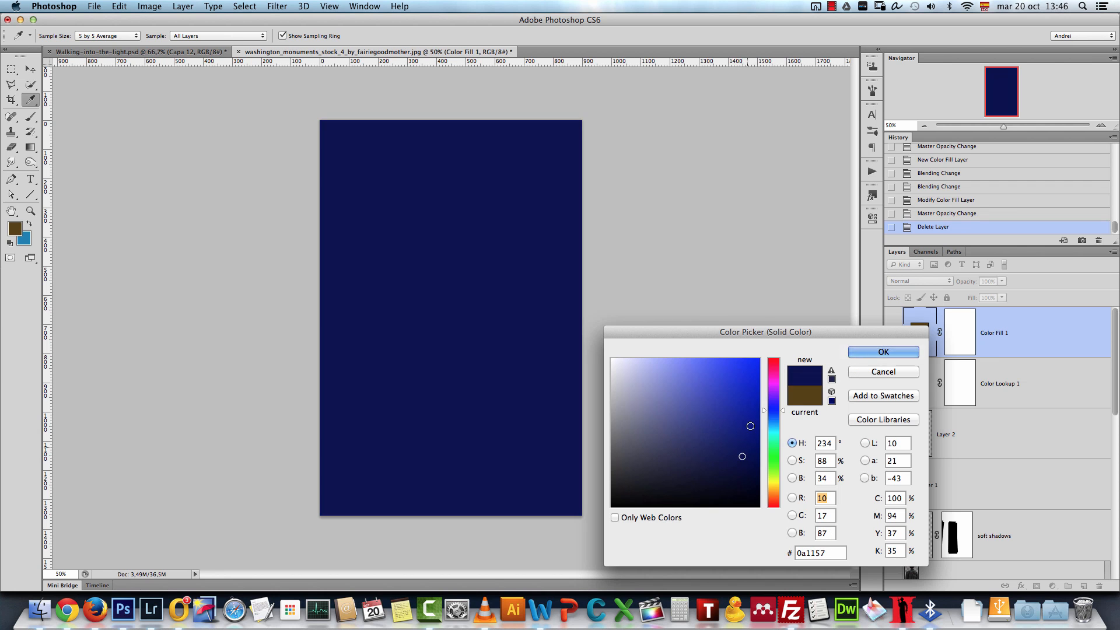
pyautogui.click(881, 352)
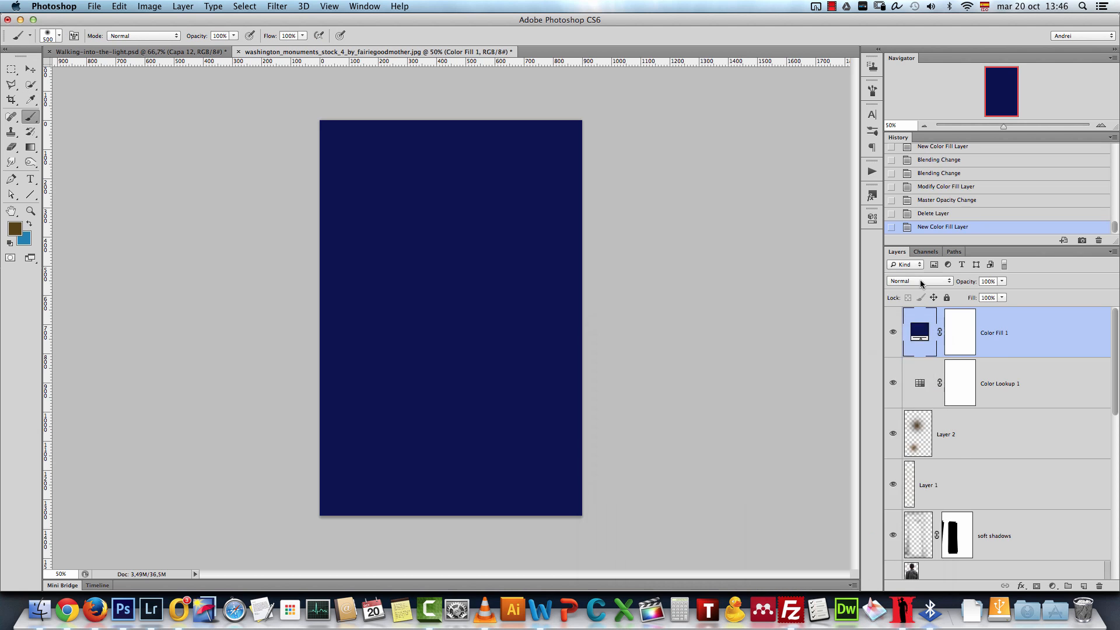
# Set the dark blue fill layer to the Exclusion blend mode at 30% opacity.
pyautogui.click(921, 283)
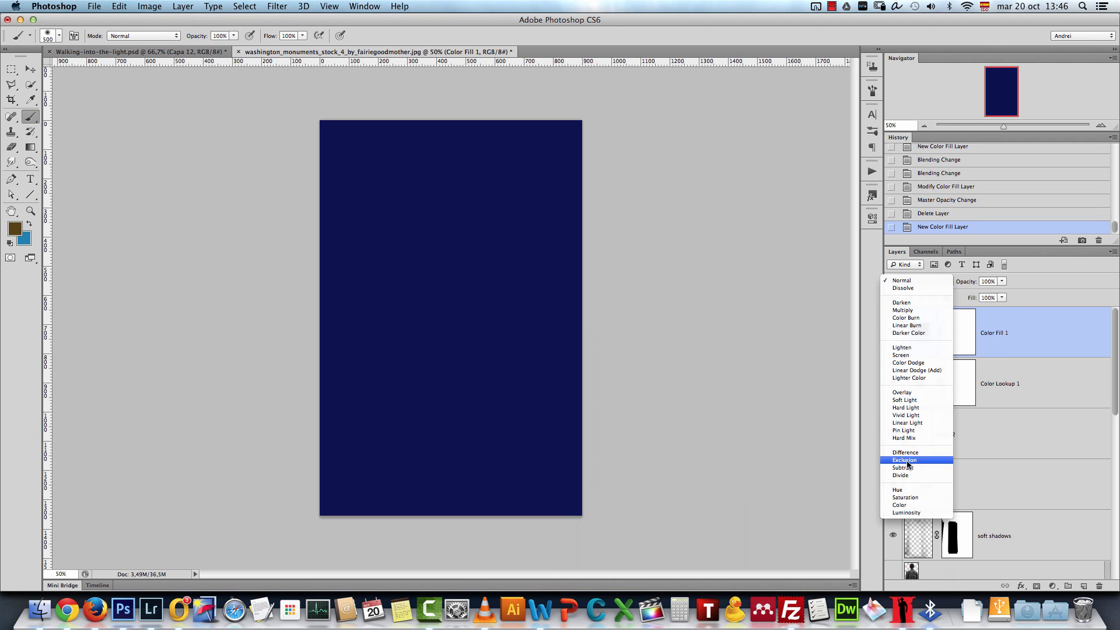
pyautogui.click(905, 460)
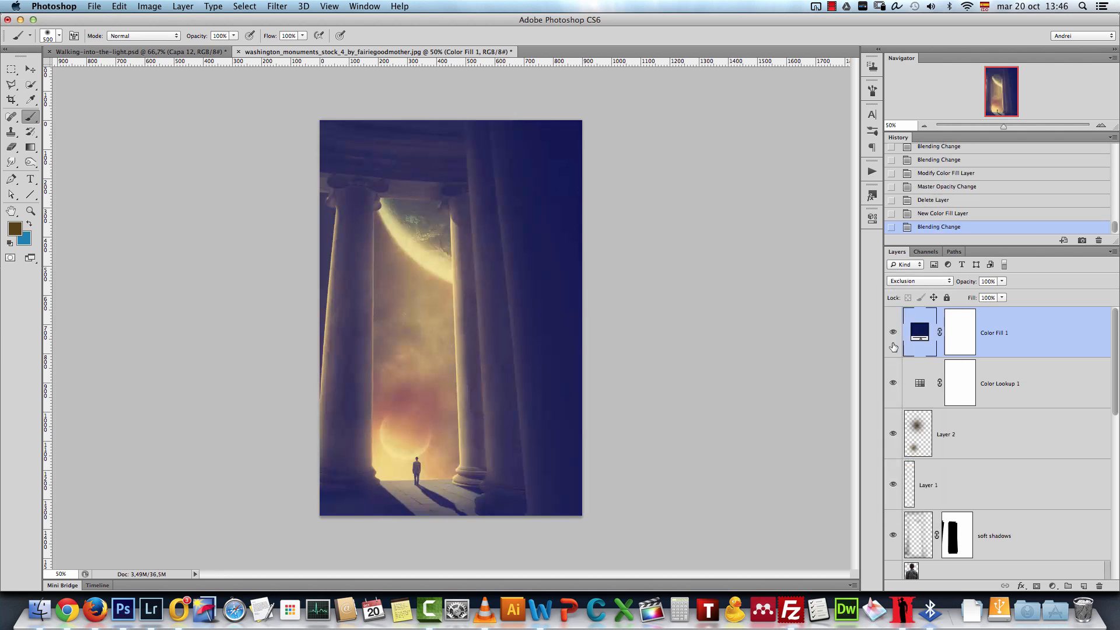
pyautogui.click(992, 281)
pyautogui.write('30')
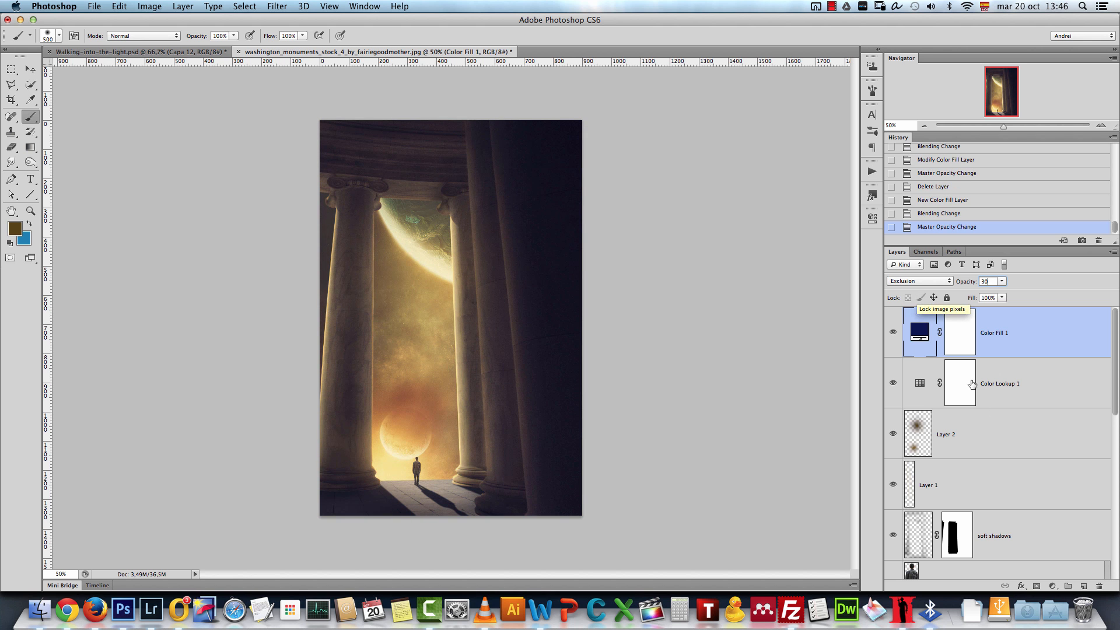
# Add a Curves adjustment layer and, in the Blue channel, raise the black point slightly and lower the white point to output 230.
pyautogui.click(1052, 586)
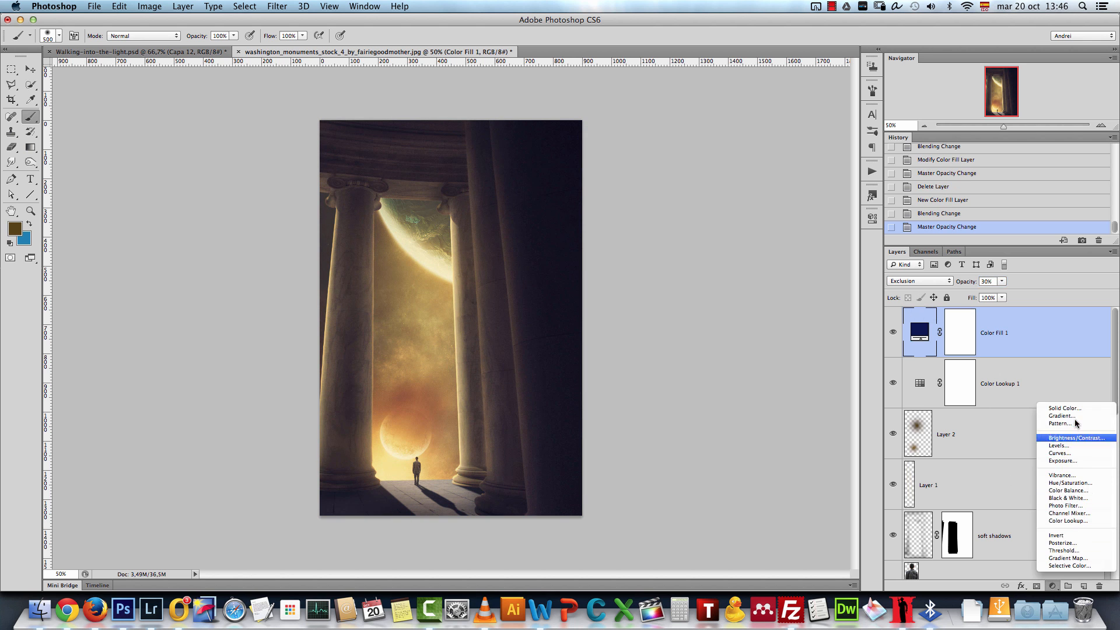
pyautogui.click(1068, 455)
pyautogui.click(767, 263)
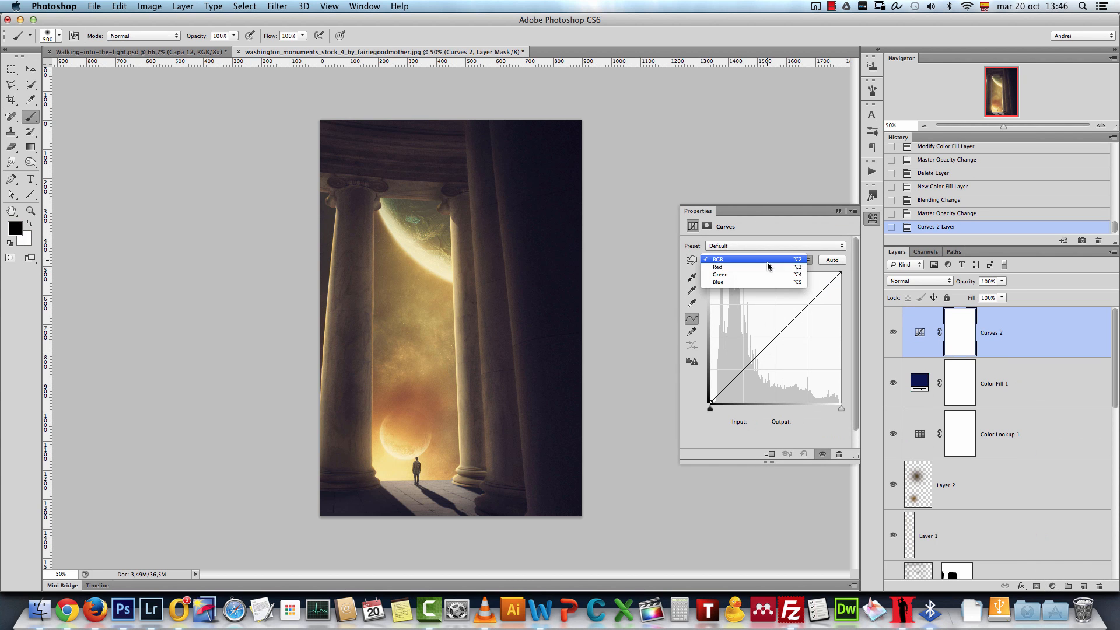
pyautogui.click(719, 282)
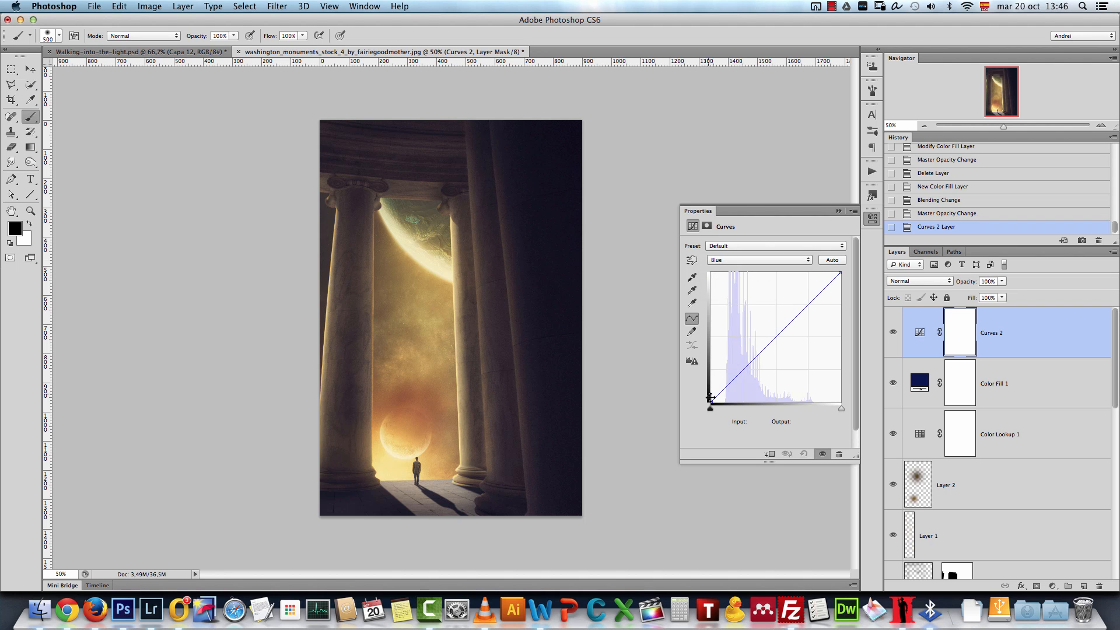
pyautogui.moveTo(710, 401); pyautogui.dragTo(711, 391)
pyautogui.moveTo(838, 273); pyautogui.dragTo(840, 285)
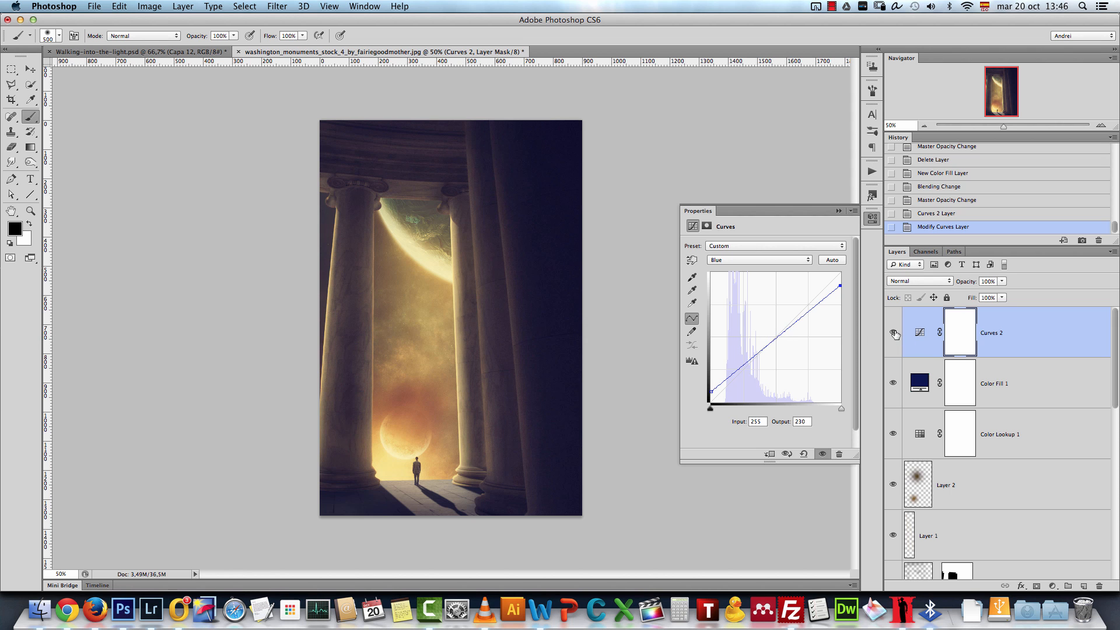
# Shape the RGB curve into a gentle S, with a highlight point at 193 to 206 and a shadow point at 73 to 62.
pyautogui.click(761, 261)
pyautogui.click(736, 239)
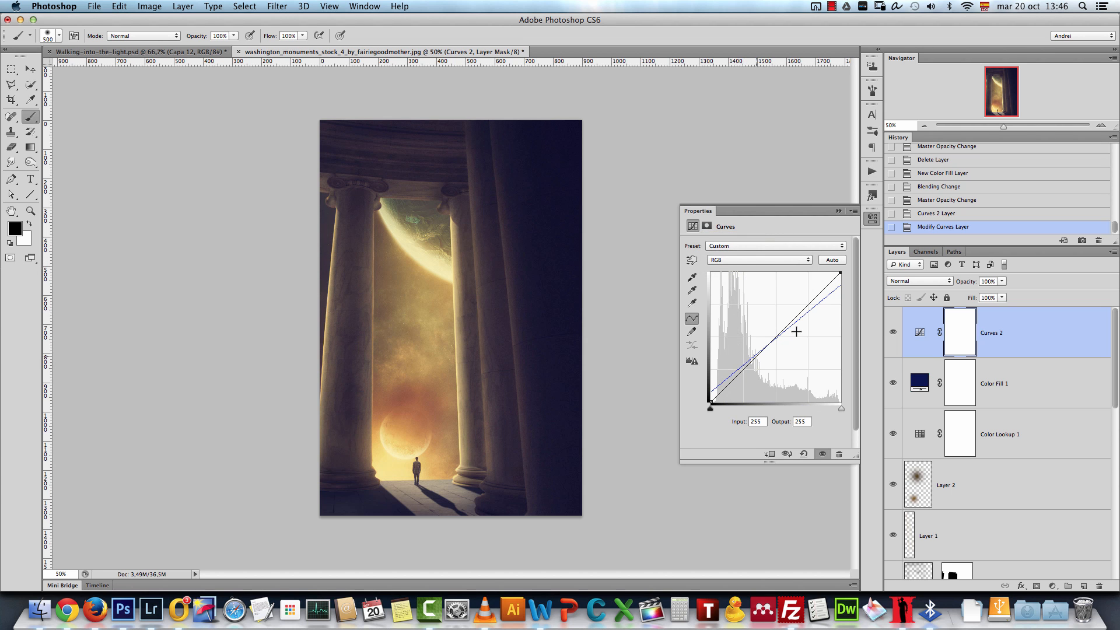
pyautogui.moveTo(809, 305); pyautogui.dragTo(808, 299)
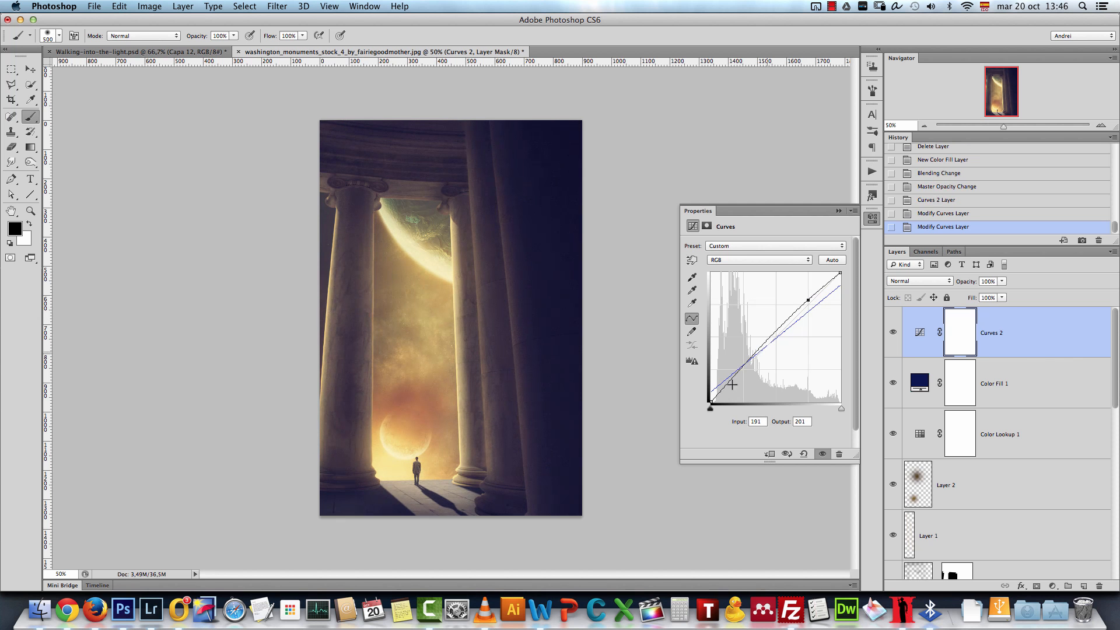
pyautogui.moveTo(745, 362); pyautogui.dragTo(747, 371)
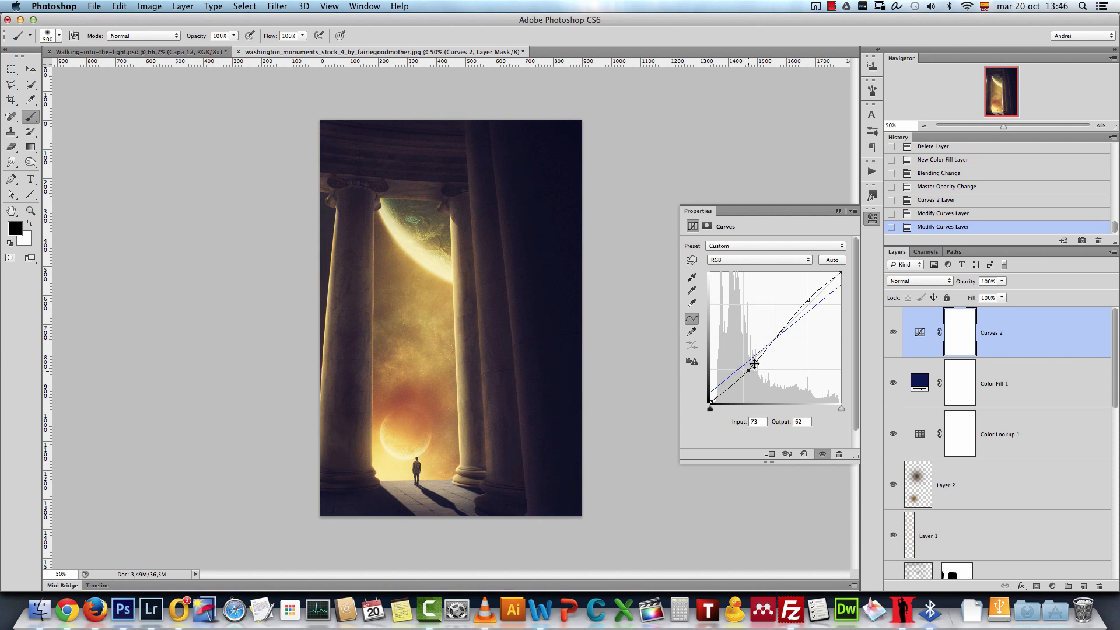
pyautogui.click(809, 299)
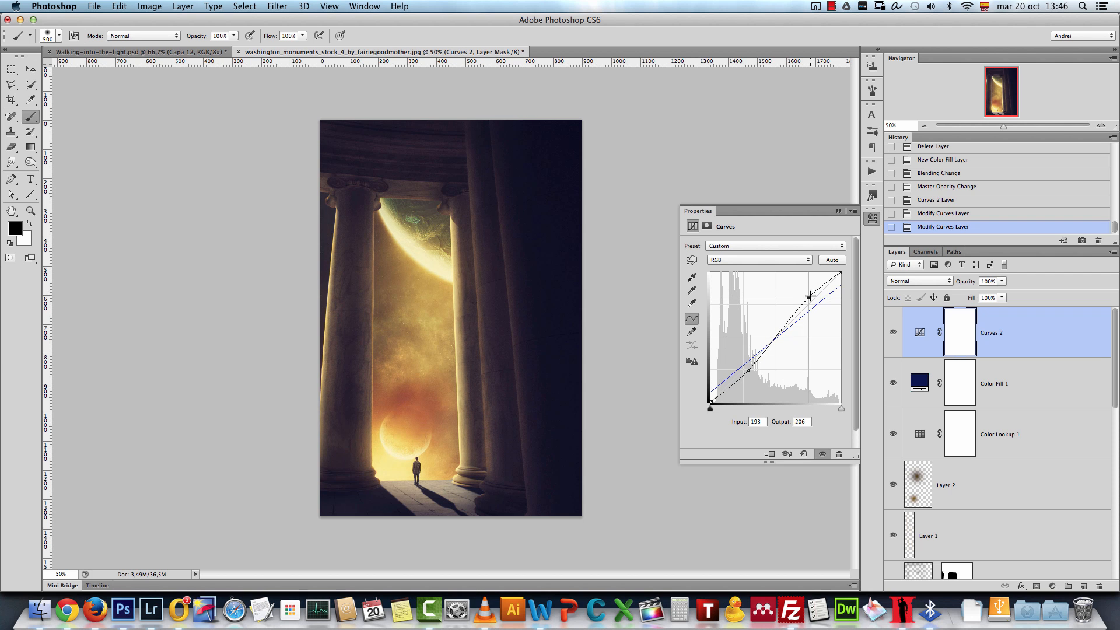
# Lower the RGB curve's highlight point to input 194, output 202, and compare the image with and without the Curves layer.
pyautogui.moveTo(809, 298); pyautogui.dragTo(810, 298)
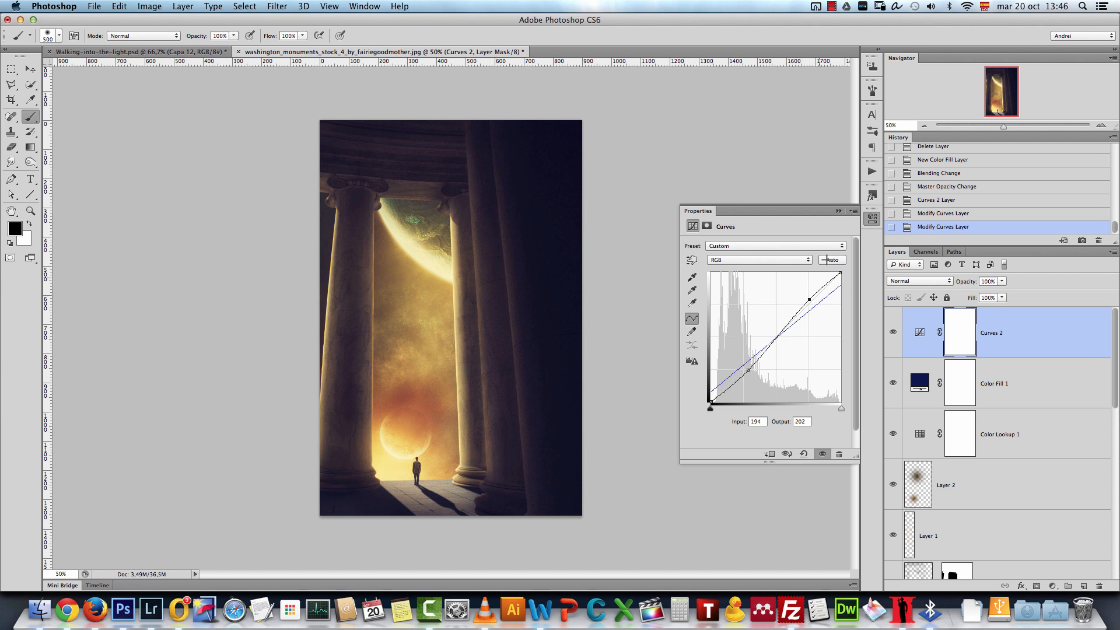
pyautogui.click(838, 212)
pyautogui.click(892, 333)
pyautogui.click(893, 332)
# Group the Curves 2, Color Fill 1 and Color Lookup 1 layers together.
pyautogui.click(1096, 126)
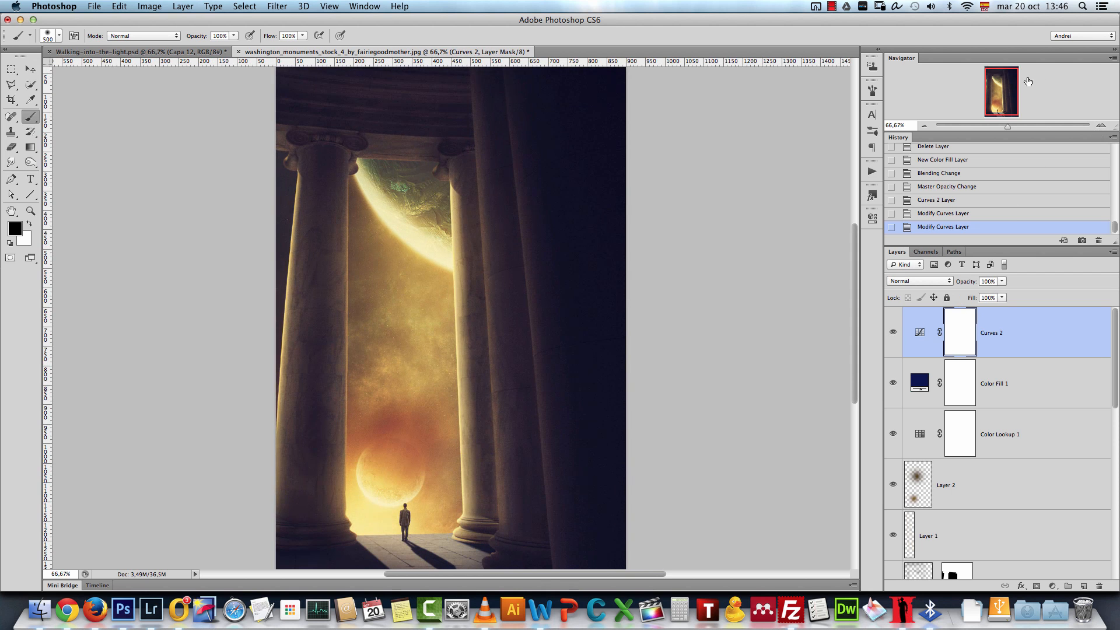
pyautogui.moveTo(999, 99); pyautogui.dragTo(998, 103)
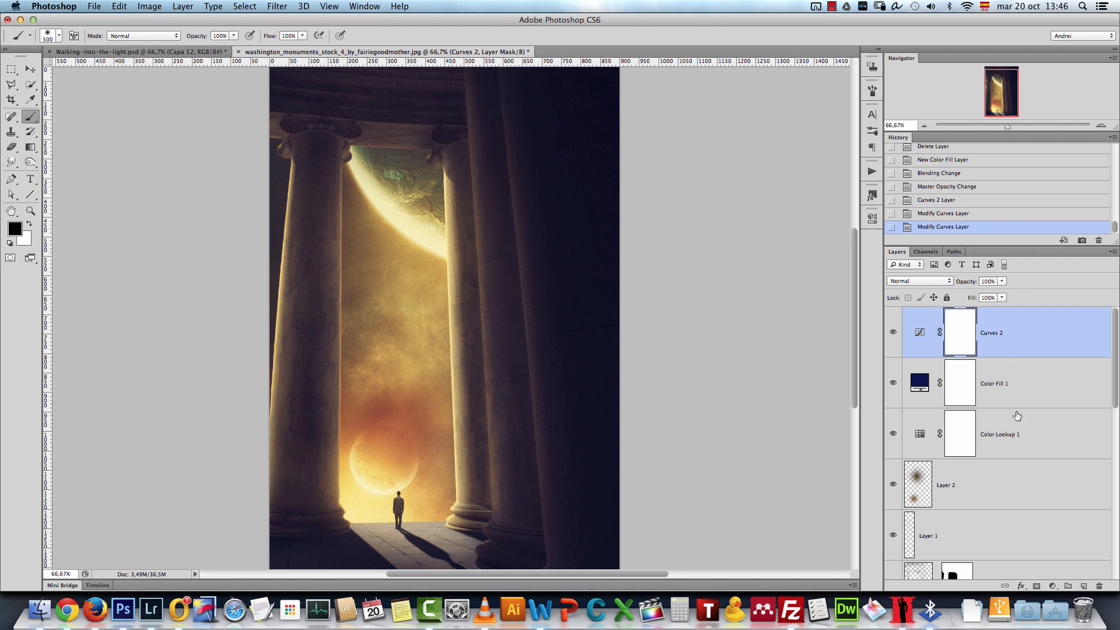
pyautogui.keyDown('shift'); pyautogui.click(1037, 436); pyautogui.keyUp('shift')
pyautogui.hotkey('ctrl', 'g')
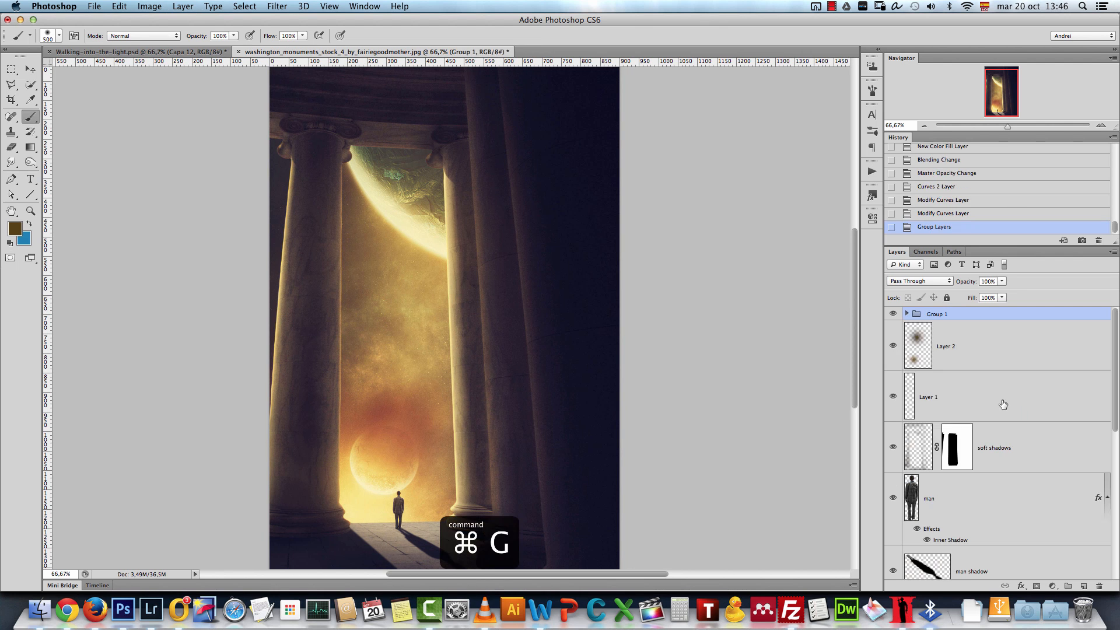
# Compare the image with and without the grouped colour grading layers, leaving the group visible, and examine the whole composition.
pyautogui.click(893, 314)
pyautogui.click(892, 313)
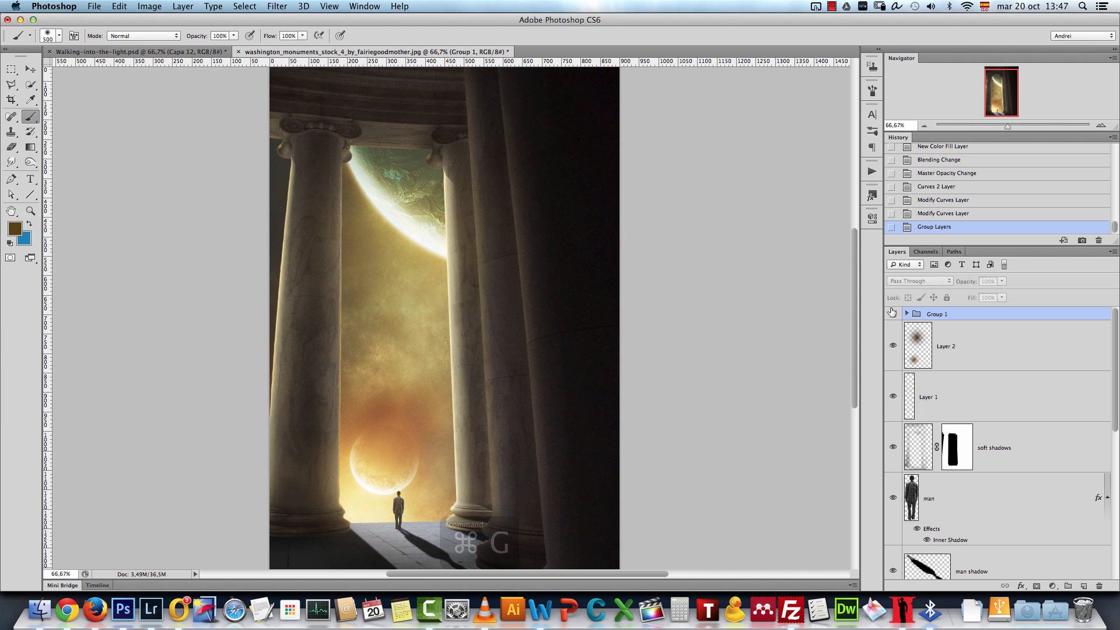
pyautogui.click(892, 314)
pyautogui.click(893, 314)
pyautogui.click(892, 313)
pyautogui.click(892, 315)
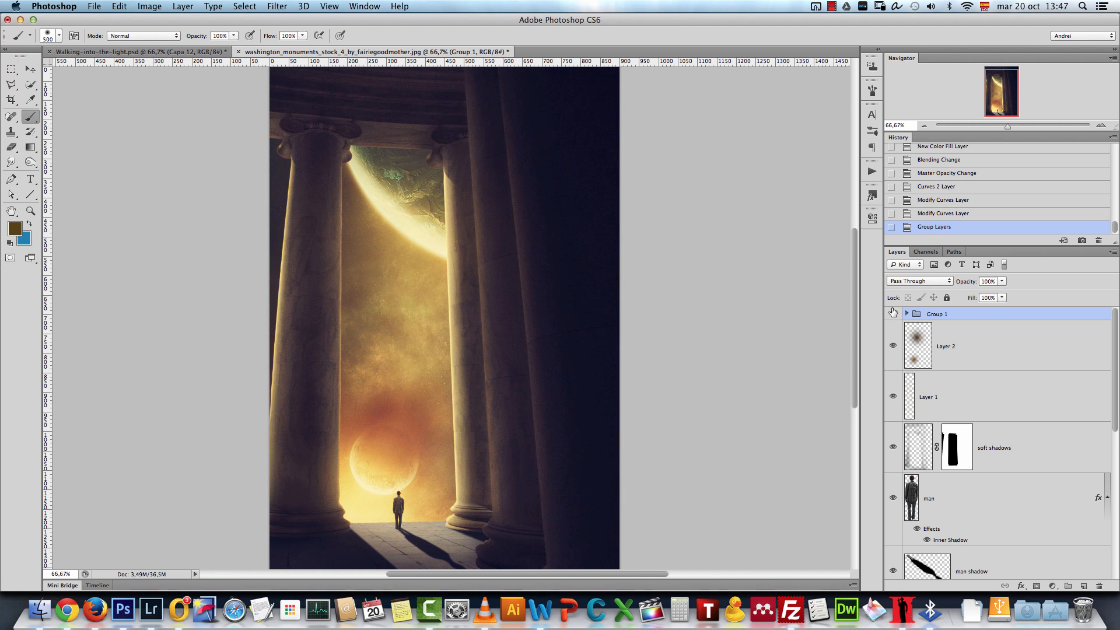
pyautogui.moveTo(1005, 97); pyautogui.dragTo(1009, 96)
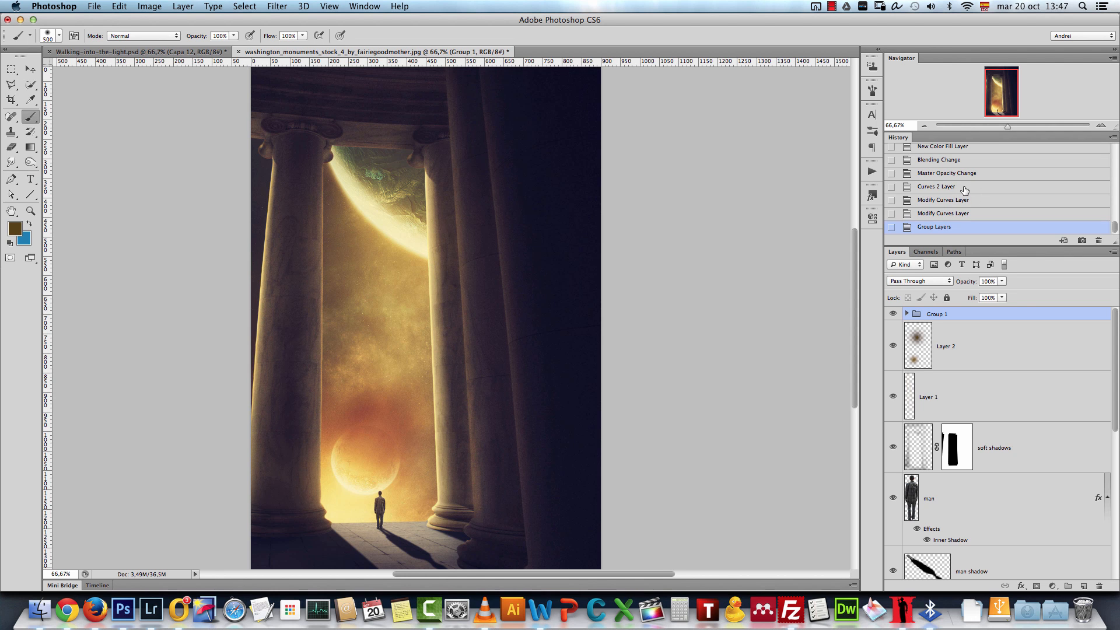
pyautogui.click(923, 125)
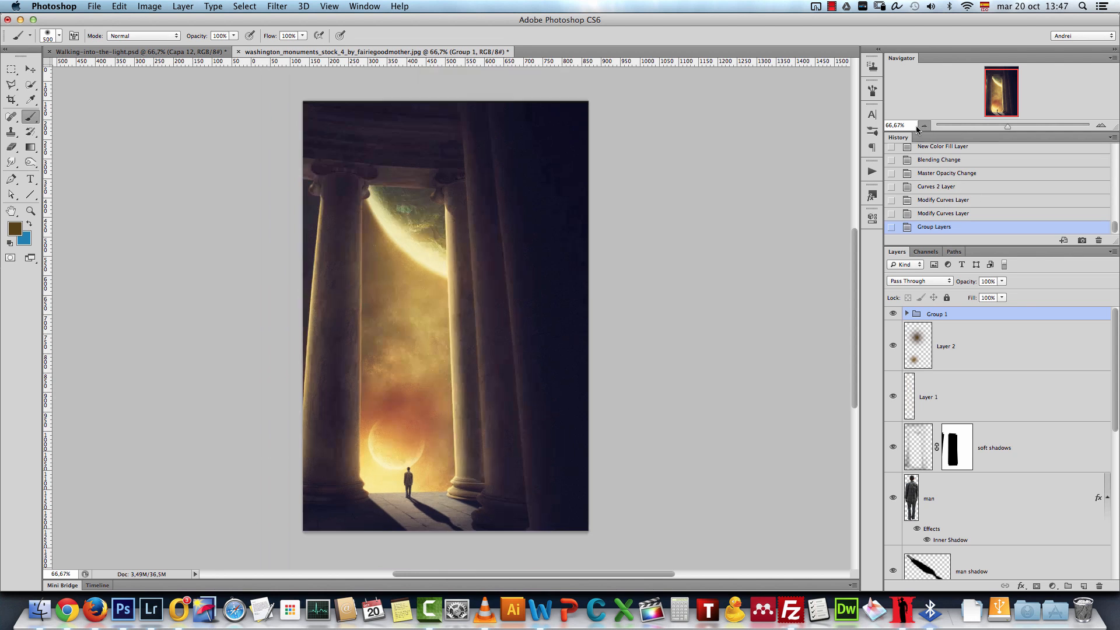